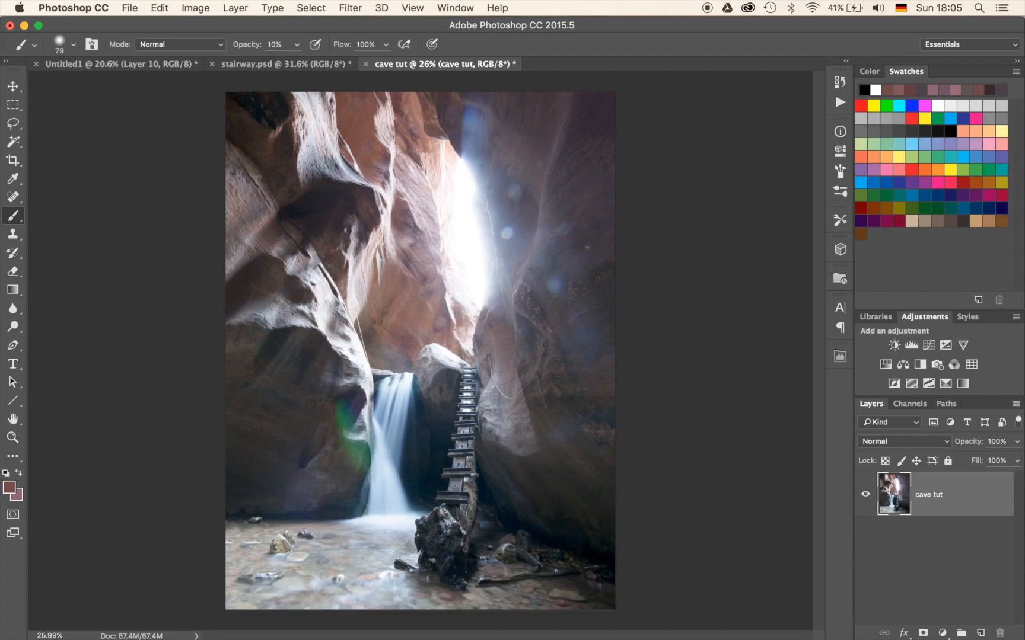
Step: Inspect the cave photo for lens flare spots around the bright opening and the waterfall
scroll(346, 456, up, 7)
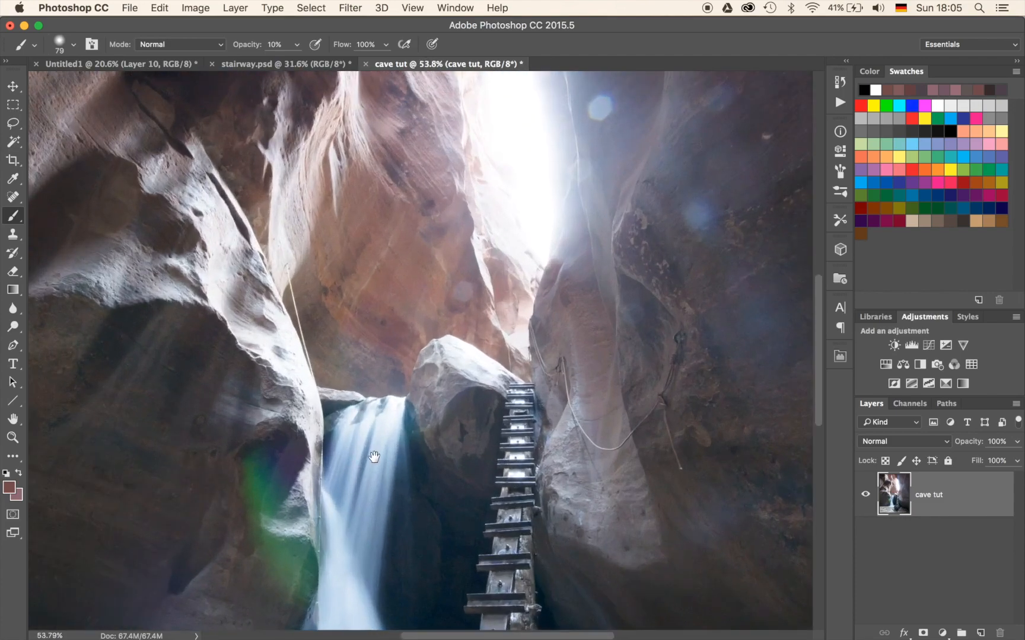
drag(418, 444, 435, 412)
drag(467, 155, 471, 236)
drag(422, 366, 460, 297)
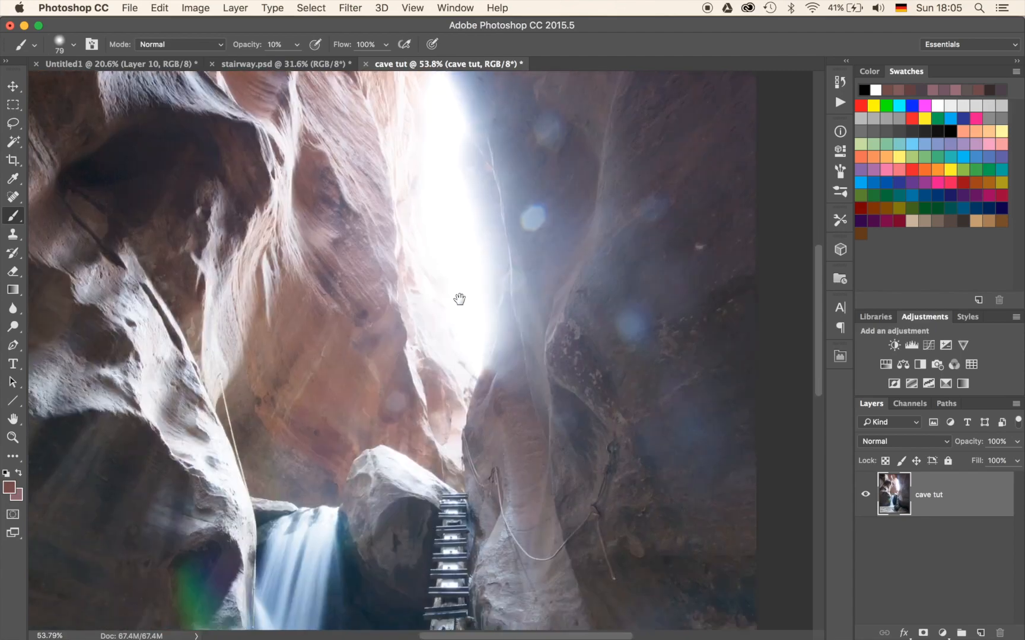
scroll(454, 343, down, 6)
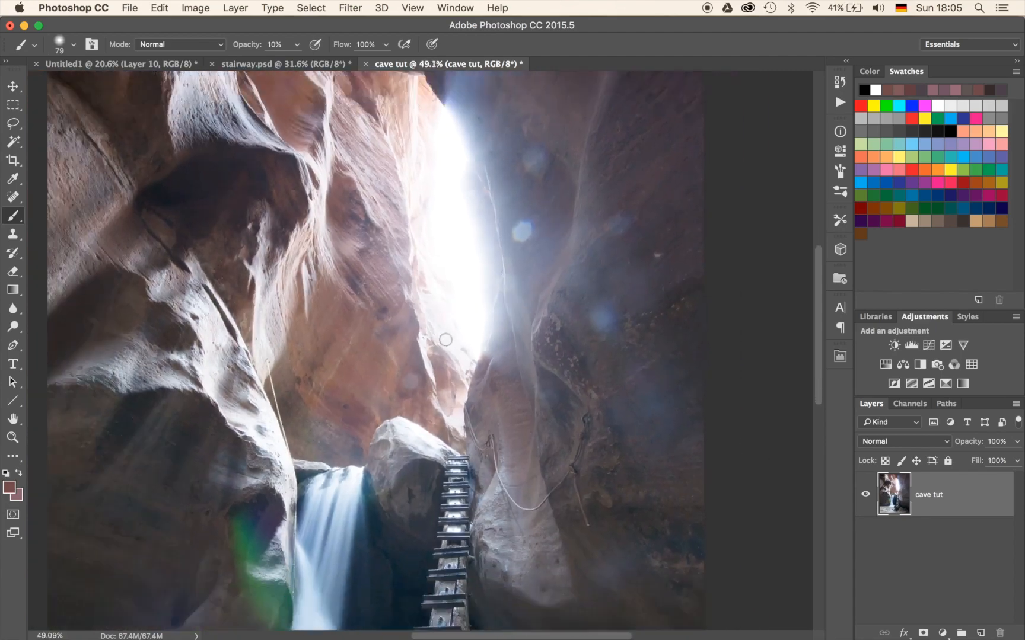
scroll(450, 336, down, 2)
scroll(449, 336, up, 1)
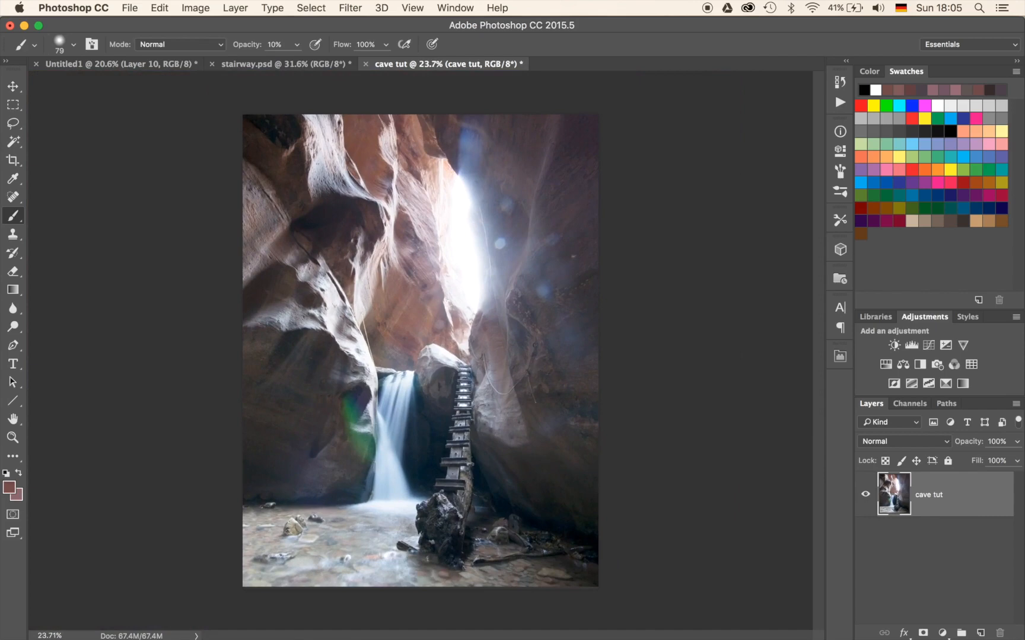
Step: Add a new layer and circle the green flare beside the waterfall with a bright red brush at 70% opacity
key(super+alt+shift+n)
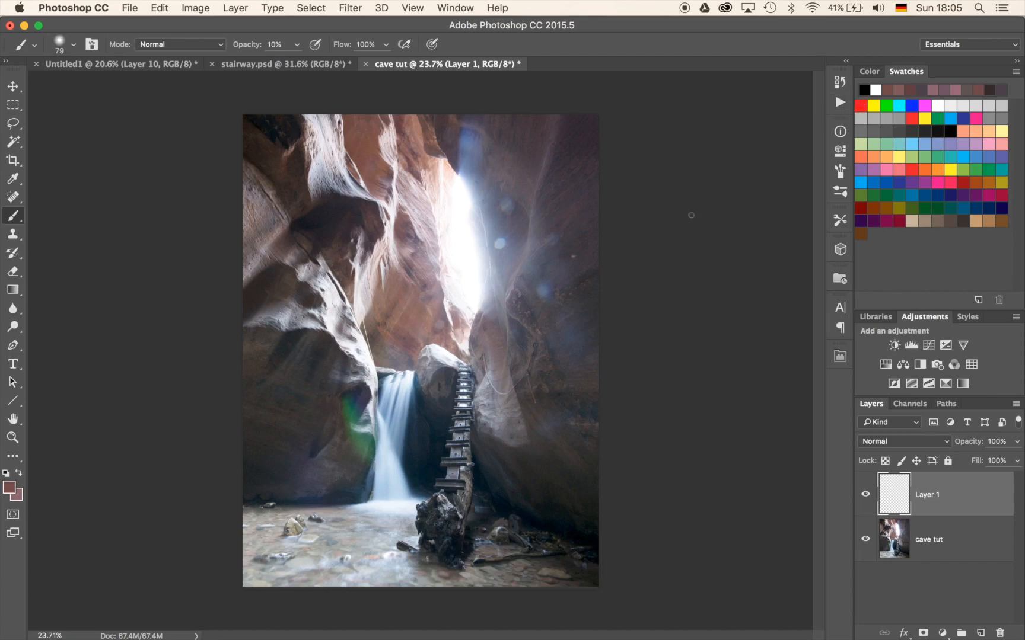
click(861, 104)
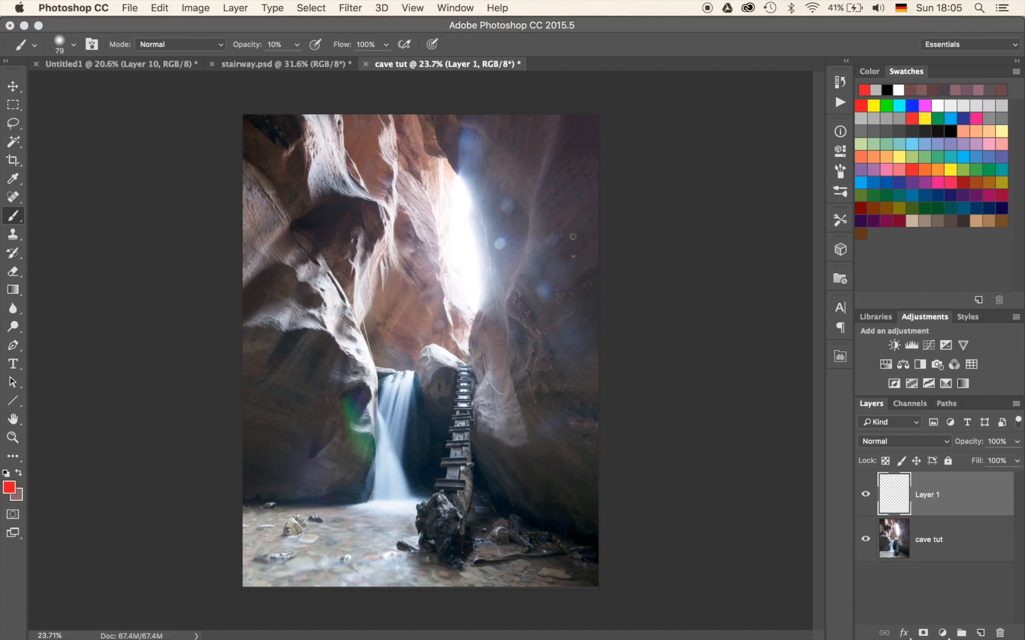
scroll(399, 401, up, 2)
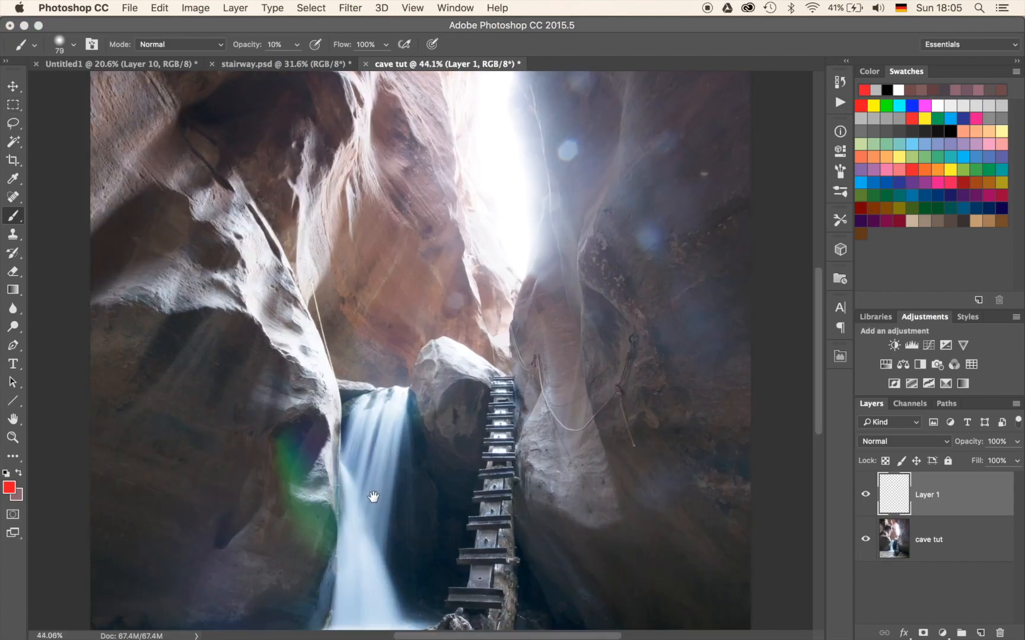
drag(373, 497, 524, 339)
mouse_move(415, 240)
mouse_down()
mouse_move(480, 217)
mouse_move(460, 229)
mouse_move(536, 335)
mouse_move(504, 351)
mouse_up()
drag(723, 230, 518, 452)
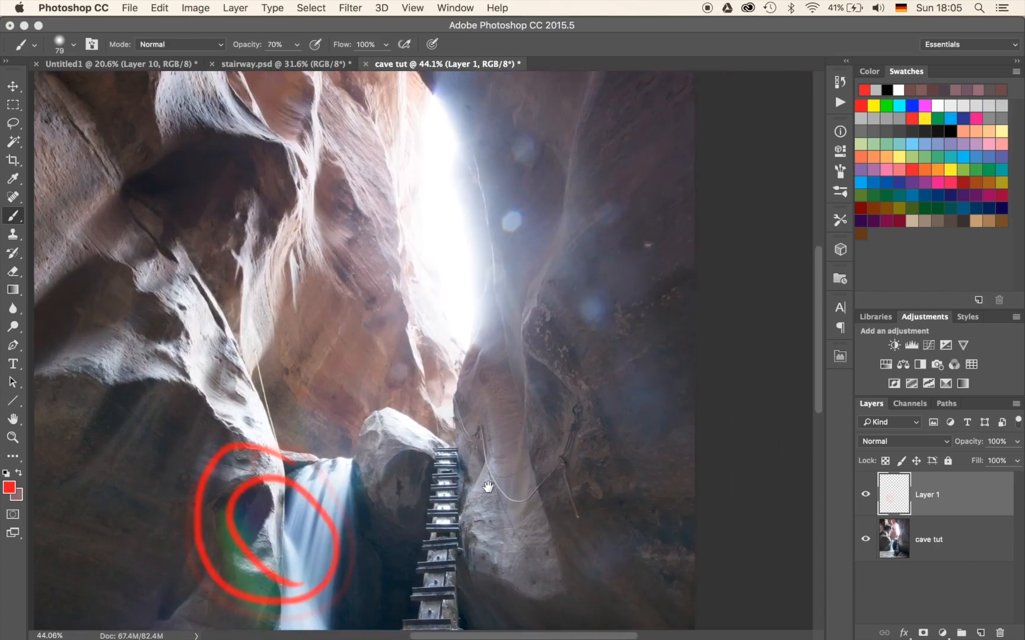
Step: Circle the flare spots around the bright opening in red and mark the central rock wall with crossing red strokes
drag(642, 278, 560, 284)
drag(605, 174, 593, 181)
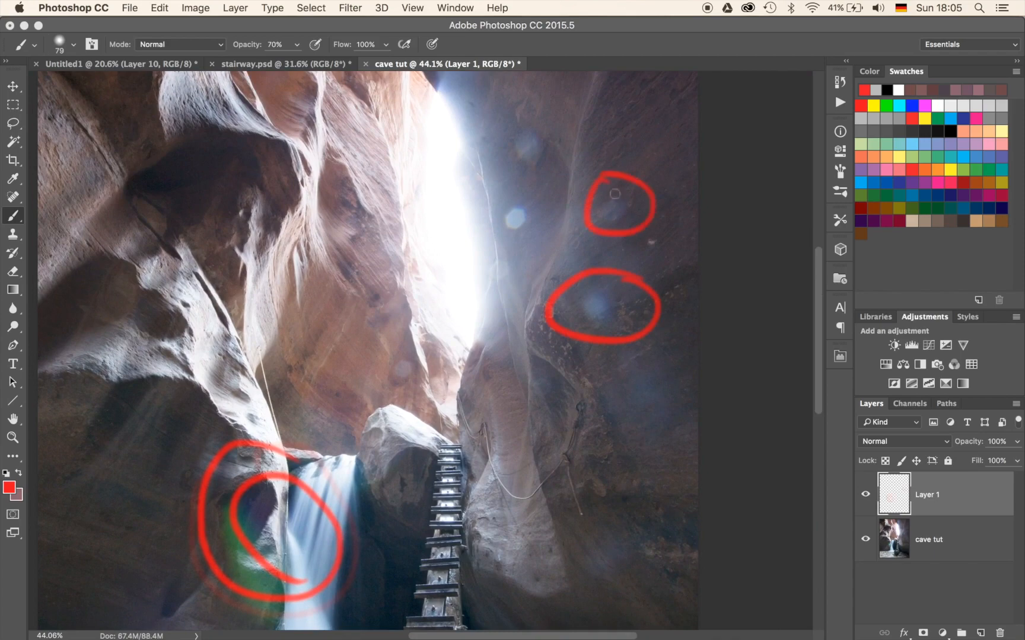
drag(525, 200, 510, 191)
drag(556, 135, 524, 128)
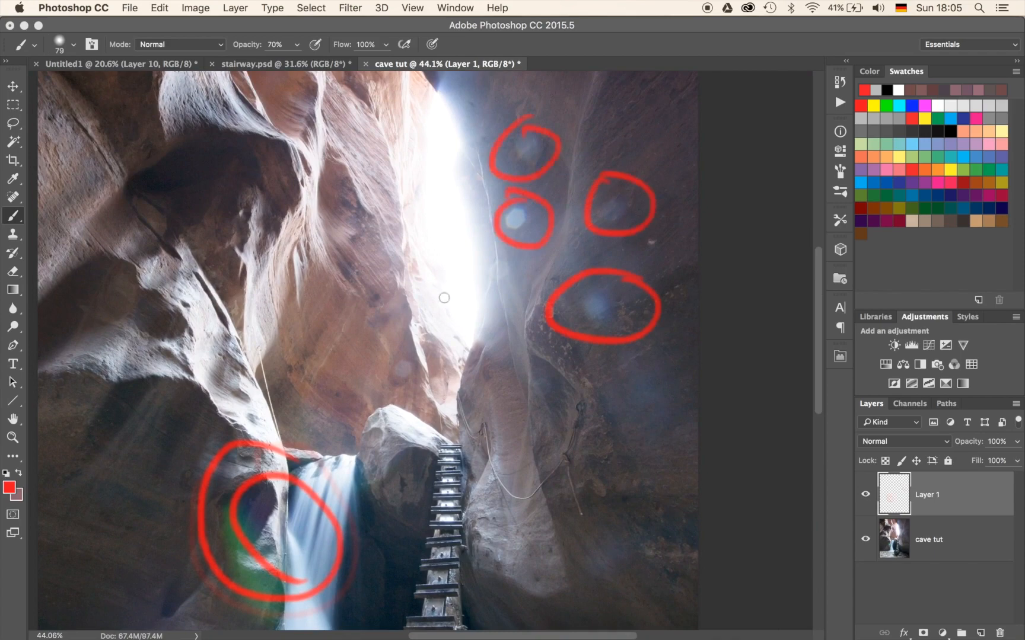
drag(390, 363, 400, 350)
mouse_move(348, 230)
mouse_down()
mouse_move(359, 292)
mouse_move(433, 368)
mouse_up()
drag(352, 410, 375, 472)
mouse_move(317, 550)
mouse_down()
mouse_move(400, 491)
mouse_move(377, 479)
mouse_move(401, 510)
mouse_up()
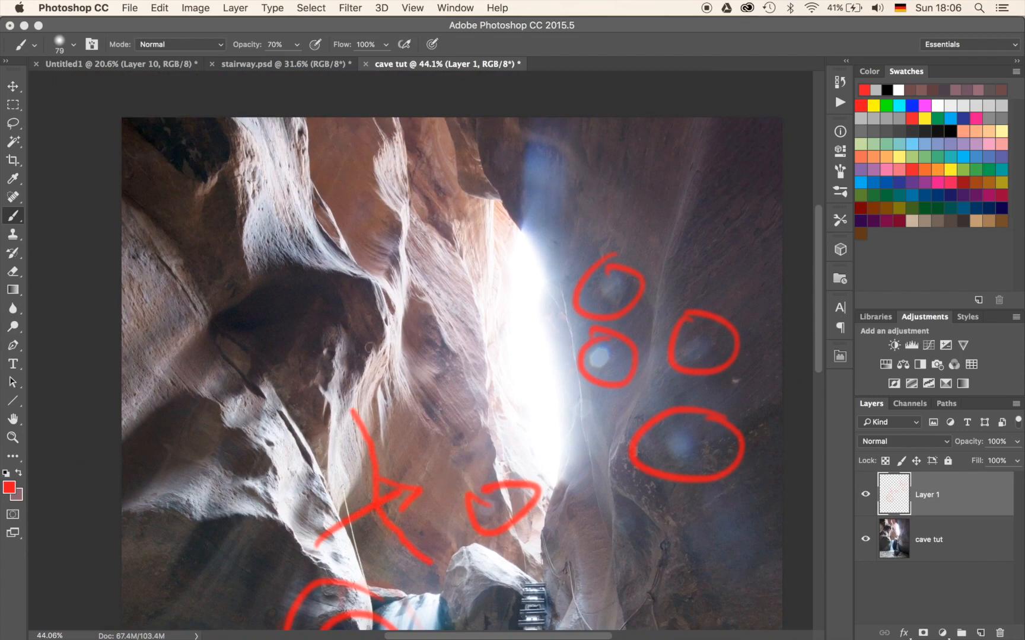
Step: Mark the spots along the photo's bottom edge in red, and delete the layer holding the red markings
drag(307, 465, 348, 242)
drag(410, 422, 296, 249)
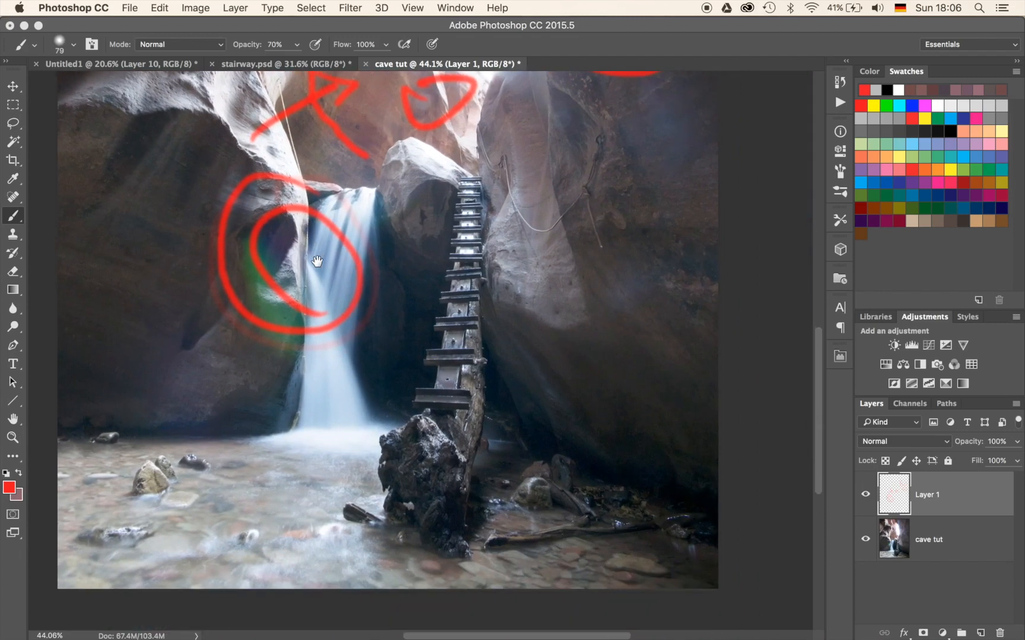
mouse_move(251, 441)
mouse_down()
mouse_move(397, 382)
mouse_move(328, 420)
mouse_up()
mouse_move(511, 532)
mouse_down()
mouse_move(488, 536)
mouse_move(526, 566)
mouse_move(505, 533)
mouse_up()
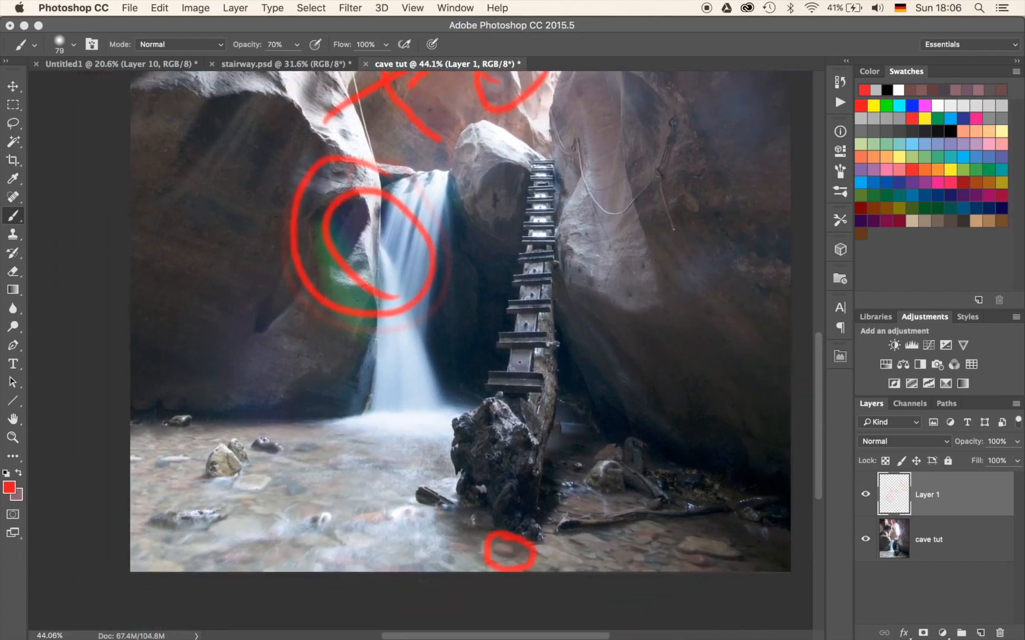
drag(354, 573, 417, 561)
drag(561, 179, 561, 323)
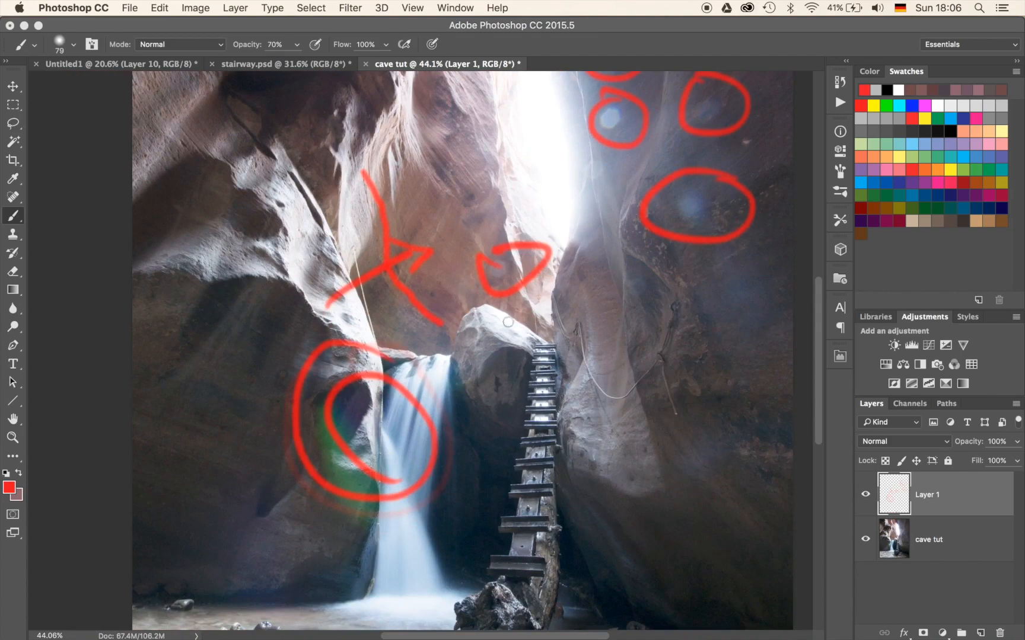
scroll(509, 328, down, 5)
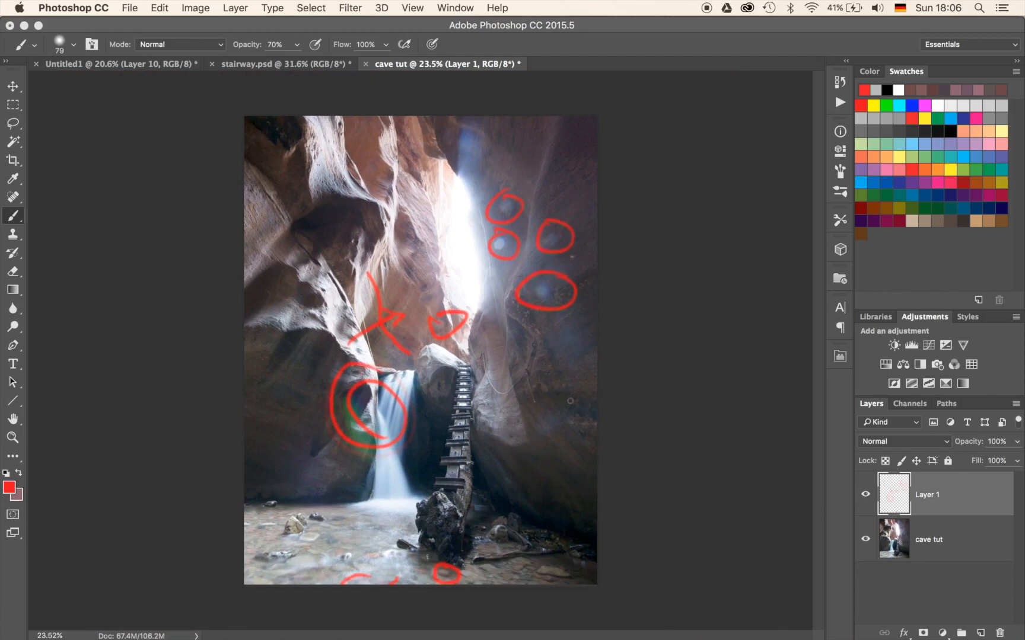
key(BackSpace)
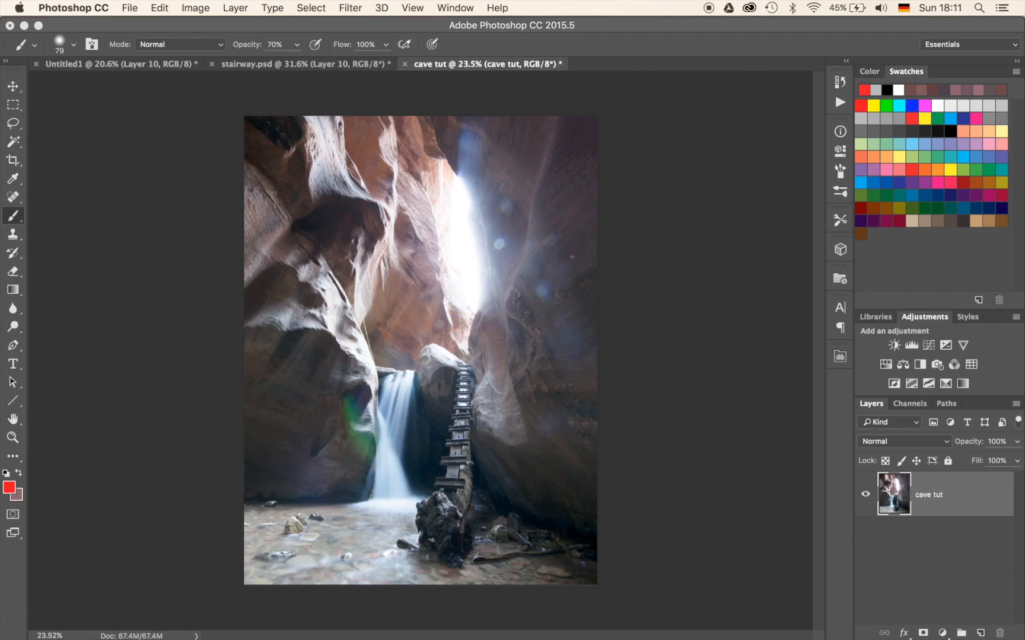
Step: Try desaturating the whole photo with Hue/Saturation at a saturation of -100, and undo it
scroll(352, 433, up, 4)
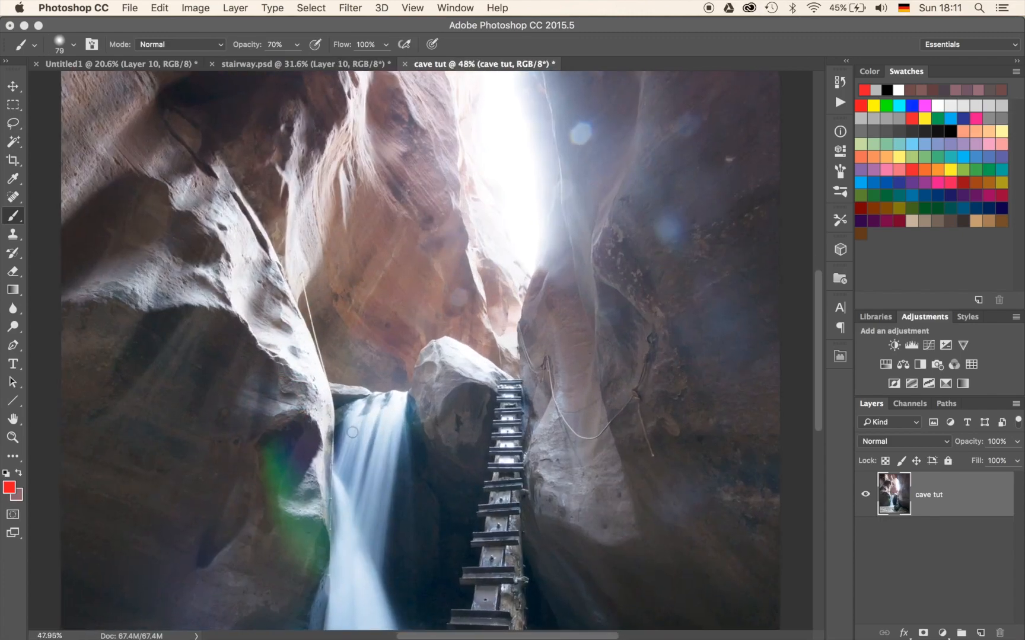
scroll(353, 432, down, 5)
scroll(352, 432, left, 4)
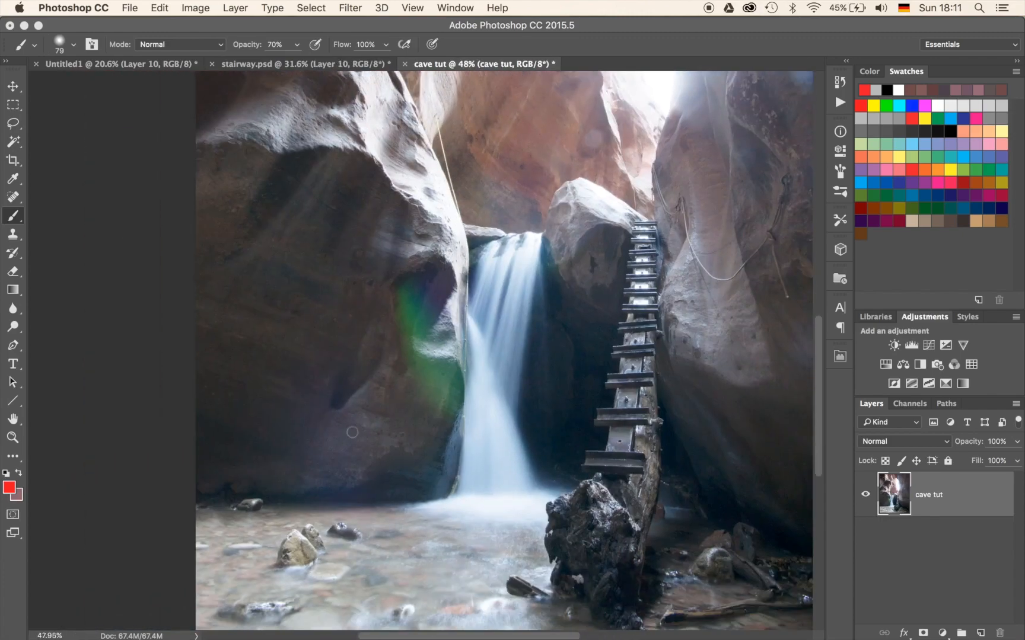
scroll(425, 365, up, 3)
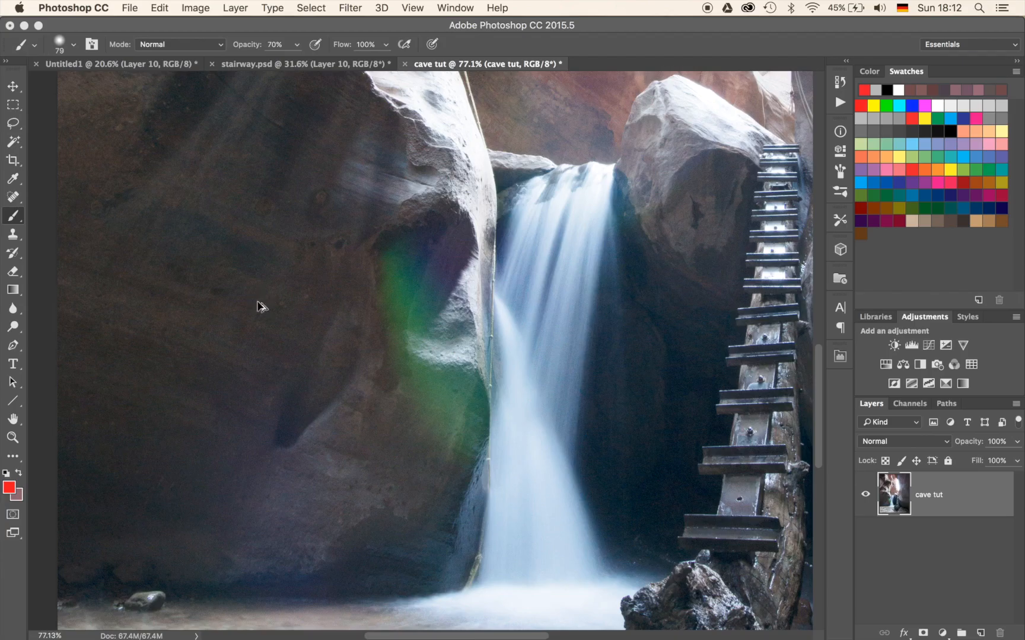
key(super+u)
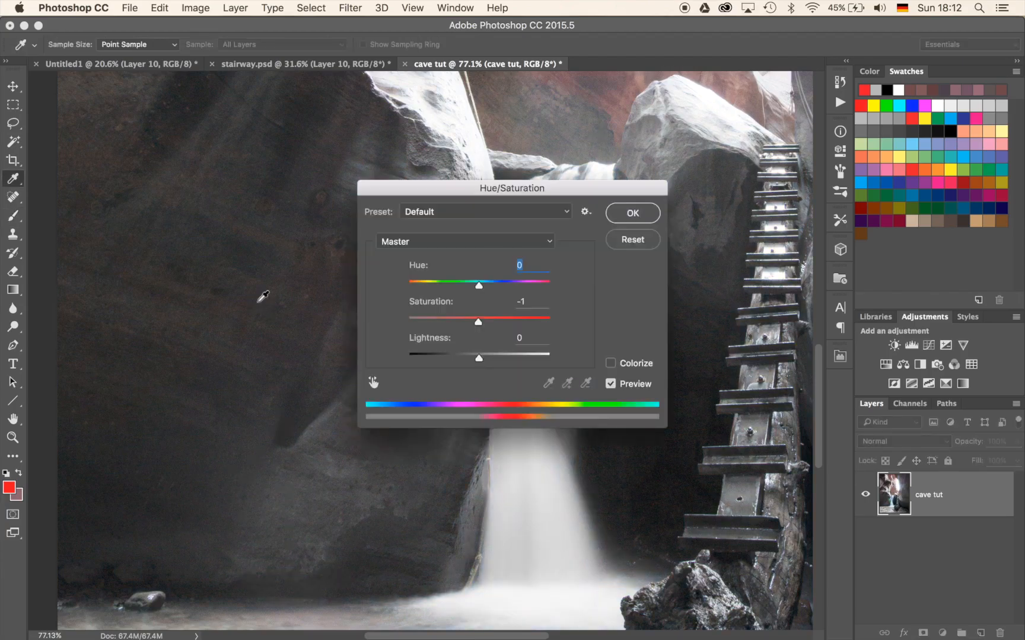
click(408, 320)
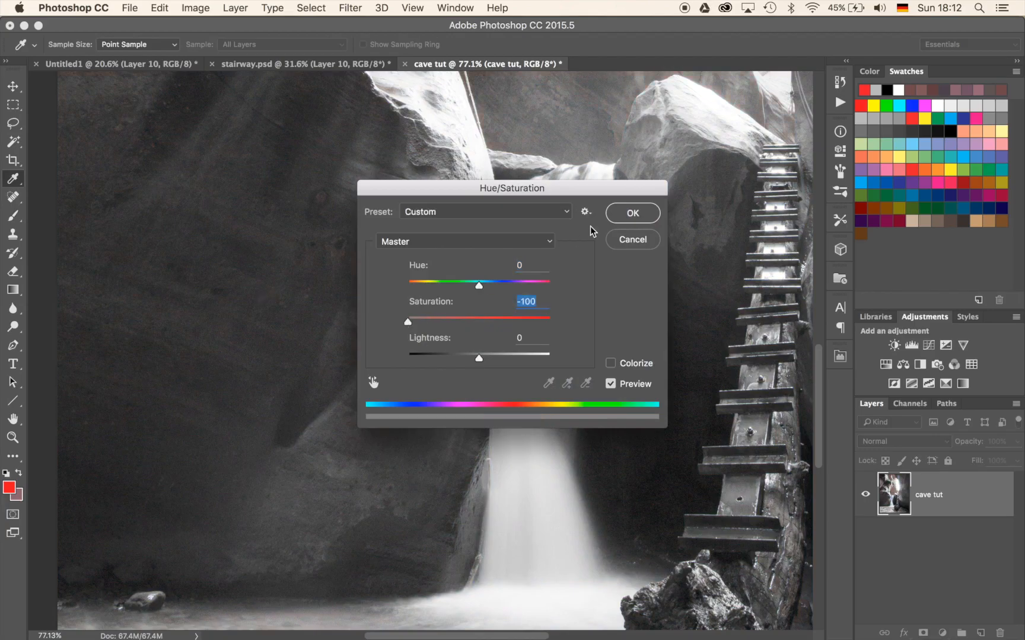
click(632, 213)
key(b)
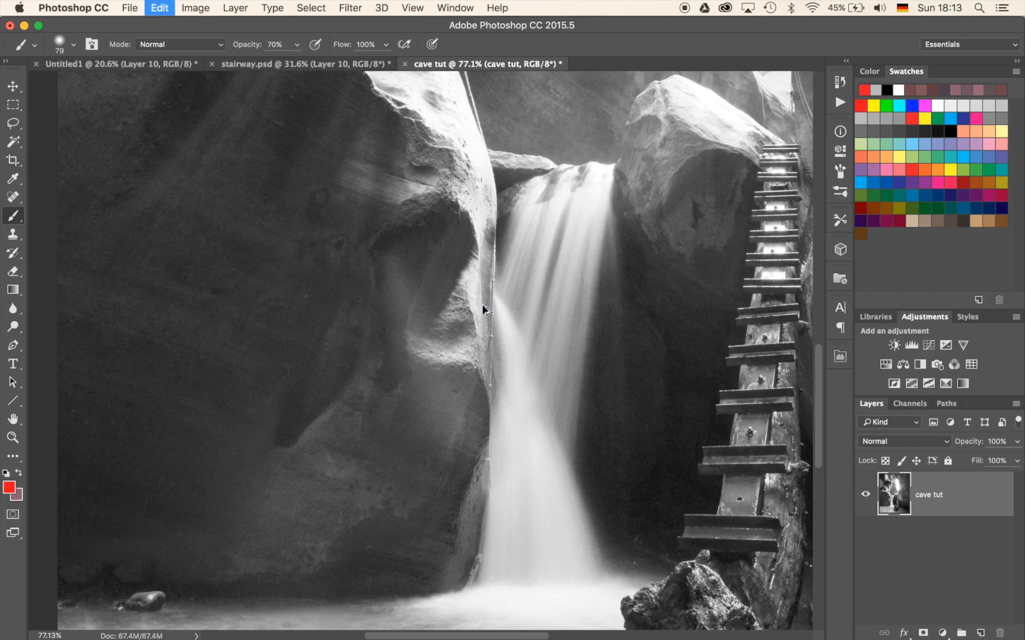
key(super+z)
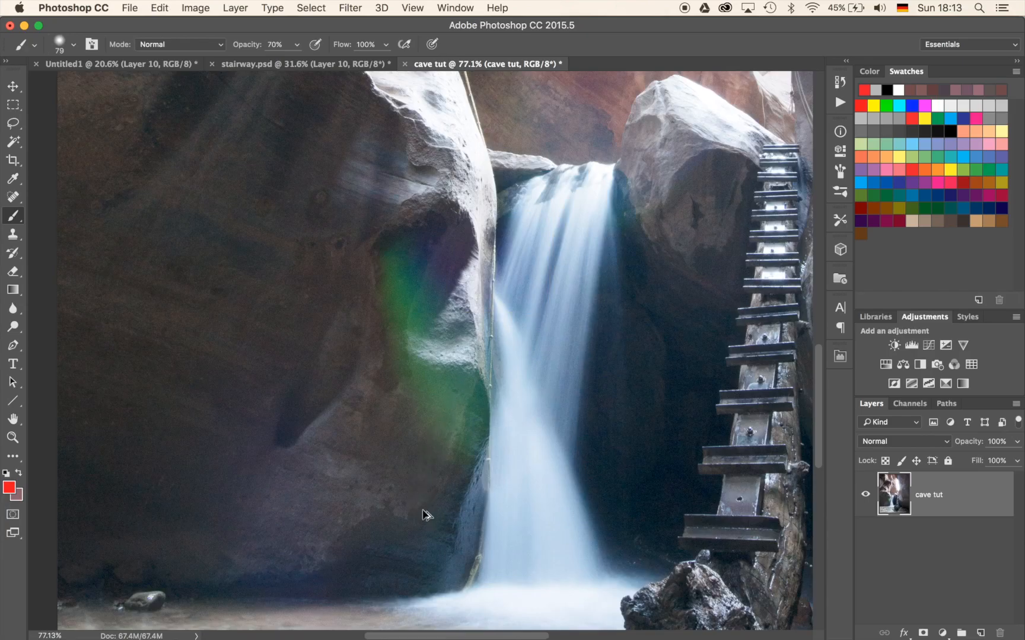
Step: Add a new layer above the photo with the Color blend mode and enlarge the brush to 440 px
key(super+shift+alt+n)
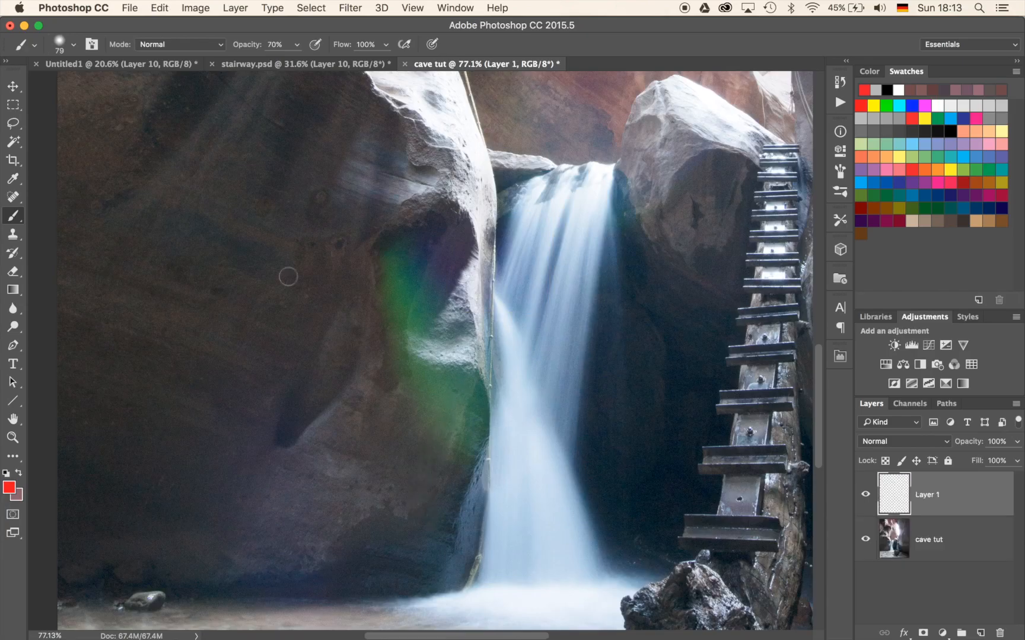
click(878, 443)
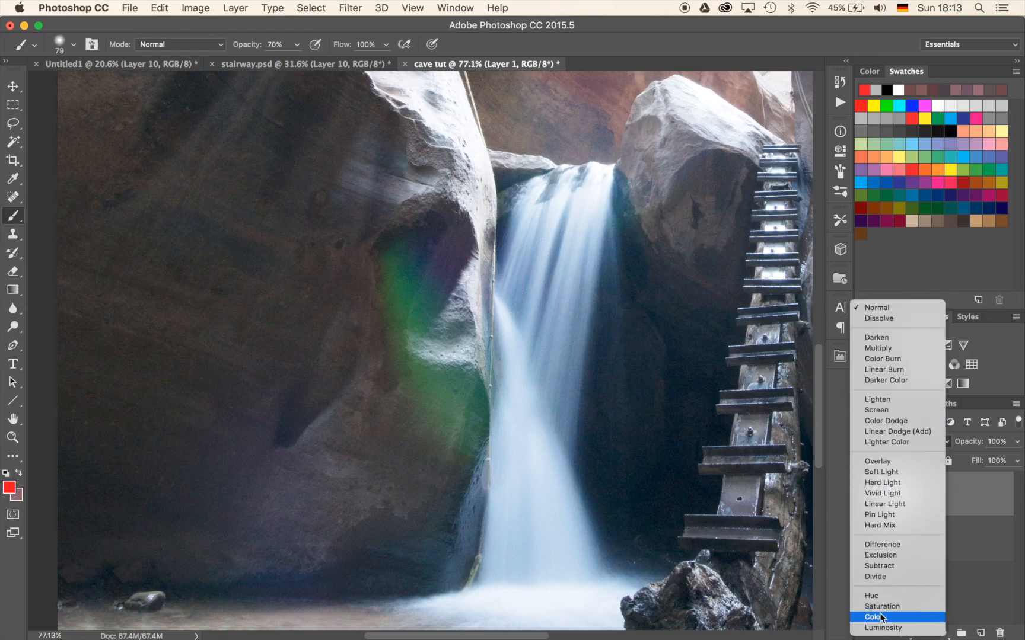
click(882, 618)
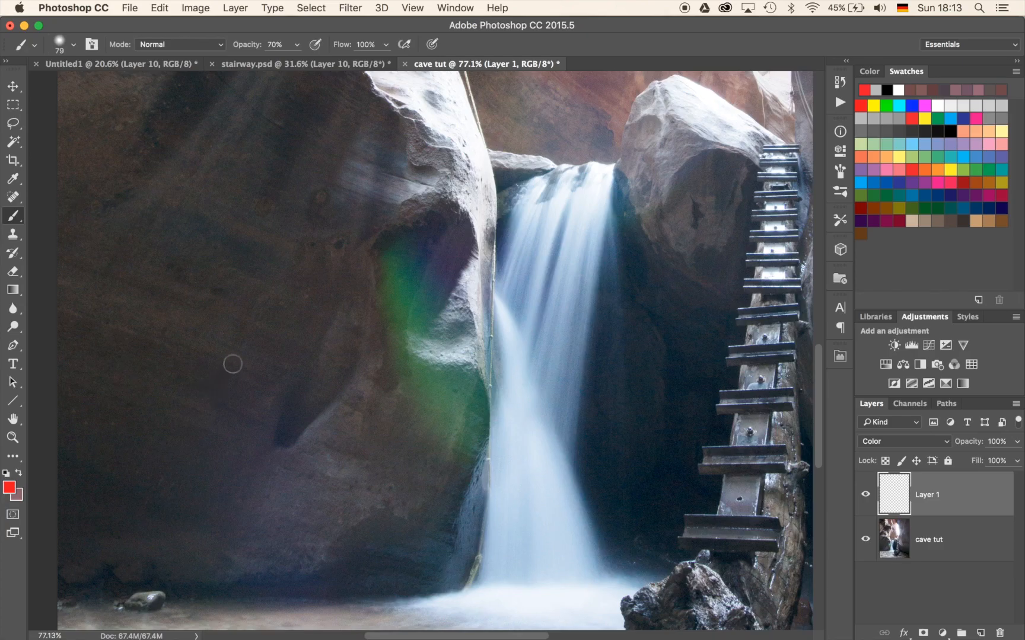
drag(191, 335, 286, 326)
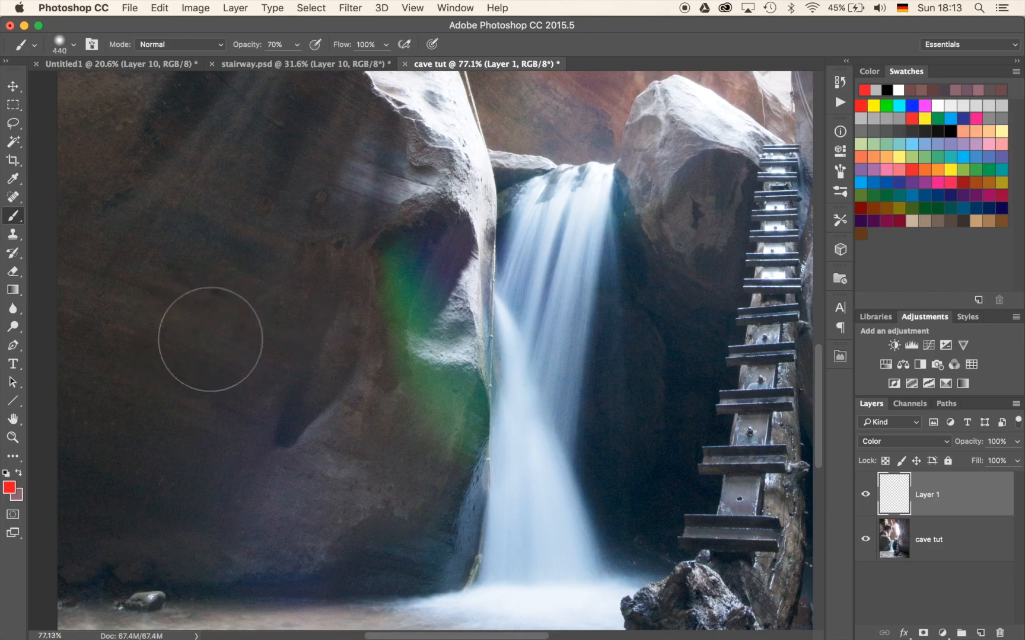
Step: Try painting a sampled rock colour over the green flare and waterfall at 70% opacity, and undo the strokes
alt+click(211, 335)
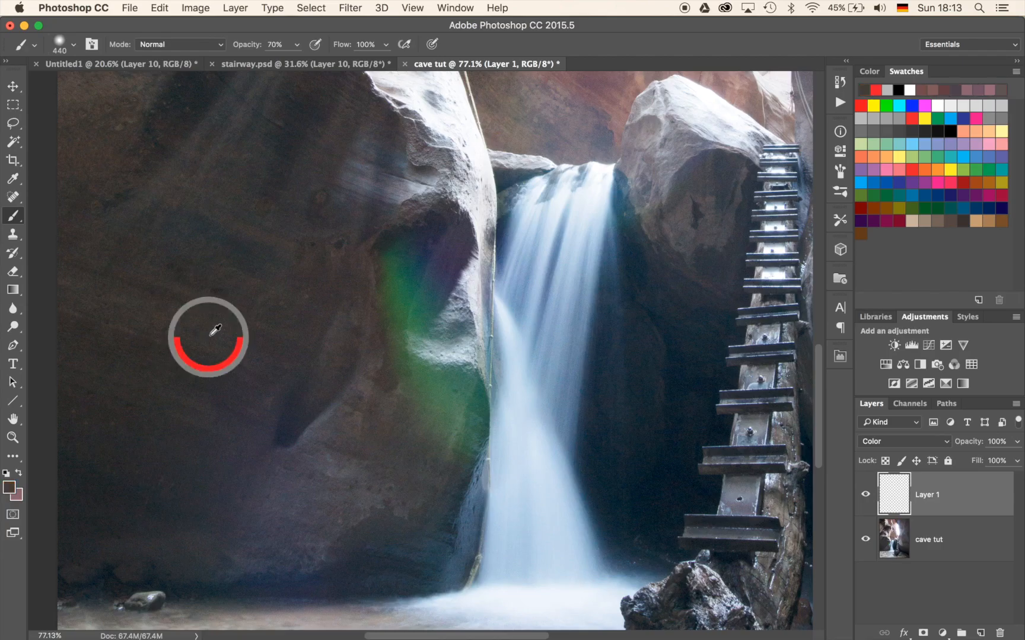
drag(211, 335, 244, 305)
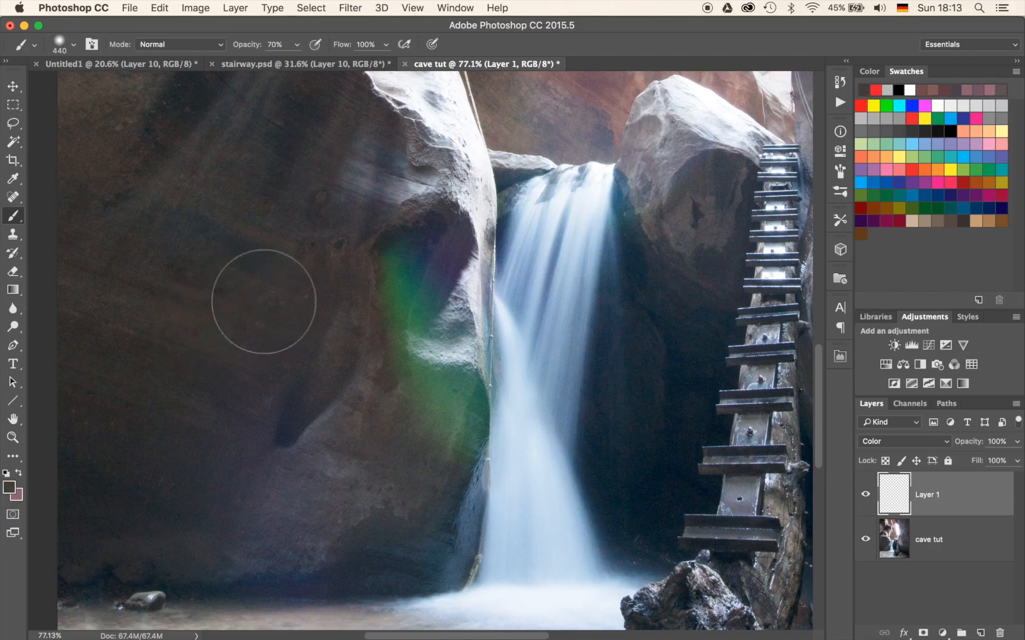
mouse_move(351, 322)
mouse_down()
mouse_move(418, 285)
mouse_move(433, 379)
mouse_move(423, 454)
mouse_up()
drag(537, 319, 590, 517)
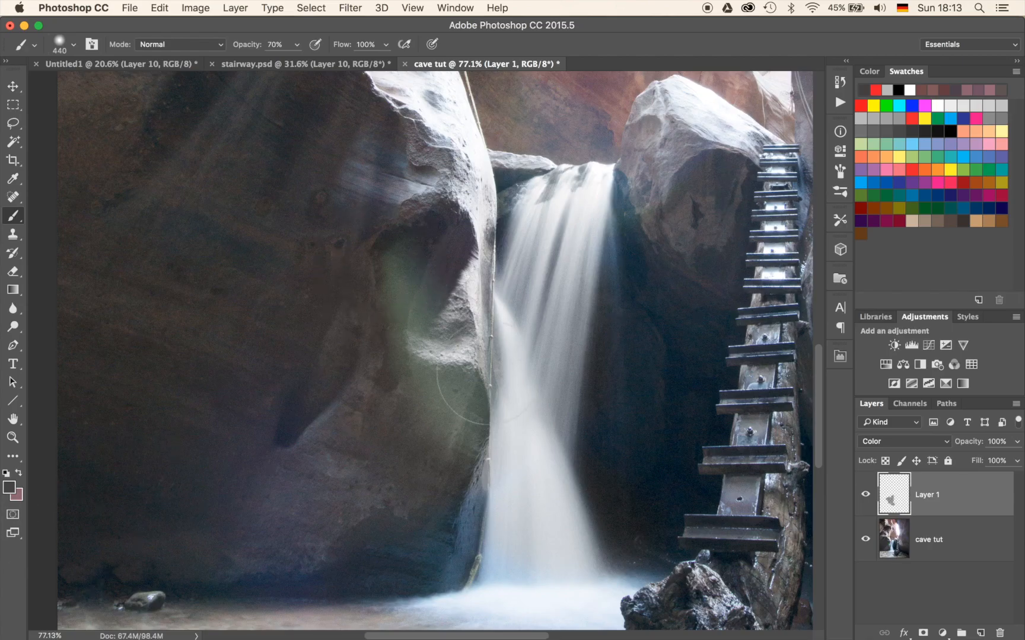
key(super+alt+z)
key(super+alt+z)
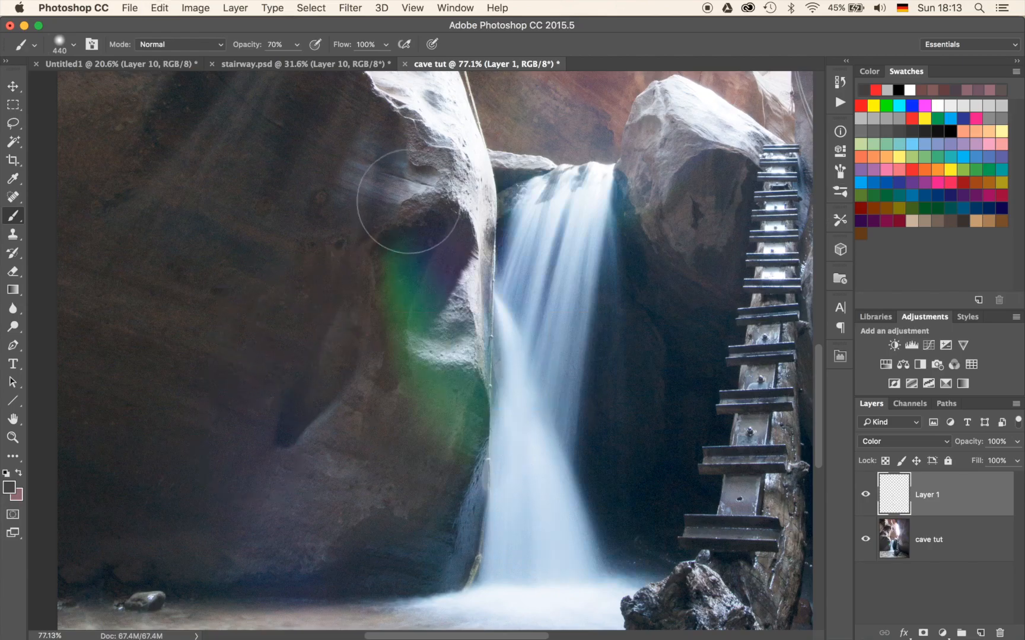
Step: Set the brush opacity to 40% and paint sampled rock tones over the upper part of the green flare
key(4)
mouse_move(385, 281)
mouse_down()
mouse_move(414, 293)
mouse_move(385, 292)
mouse_move(428, 370)
mouse_move(378, 348)
mouse_move(359, 304)
mouse_move(413, 240)
mouse_move(389, 281)
mouse_move(411, 280)
mouse_move(393, 303)
mouse_move(391, 364)
mouse_move(427, 422)
mouse_move(426, 388)
mouse_move(344, 311)
mouse_move(358, 268)
mouse_move(352, 274)
mouse_move(376, 255)
mouse_move(344, 305)
mouse_up()
alt+click(361, 210)
mouse_move(359, 214)
mouse_down()
mouse_move(383, 232)
mouse_move(386, 275)
mouse_move(439, 240)
mouse_up()
alt+click(335, 357)
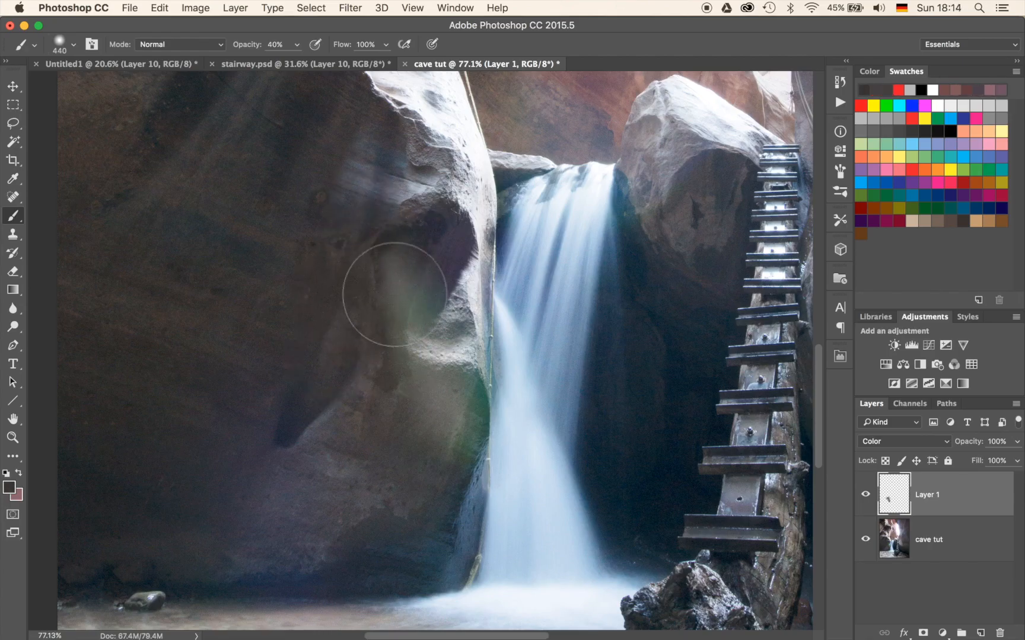
Step: Paint sampled rock tones over the lower part of the green flare, reducing the brush to 184 px for the edge
alt+click(388, 421)
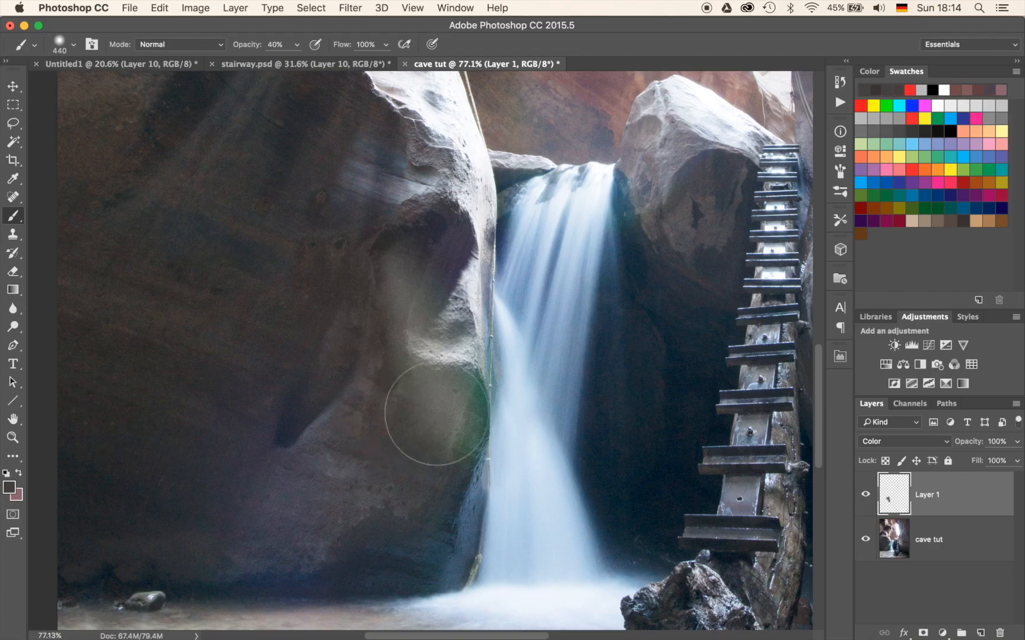
drag(412, 392, 394, 382)
alt+click(467, 461)
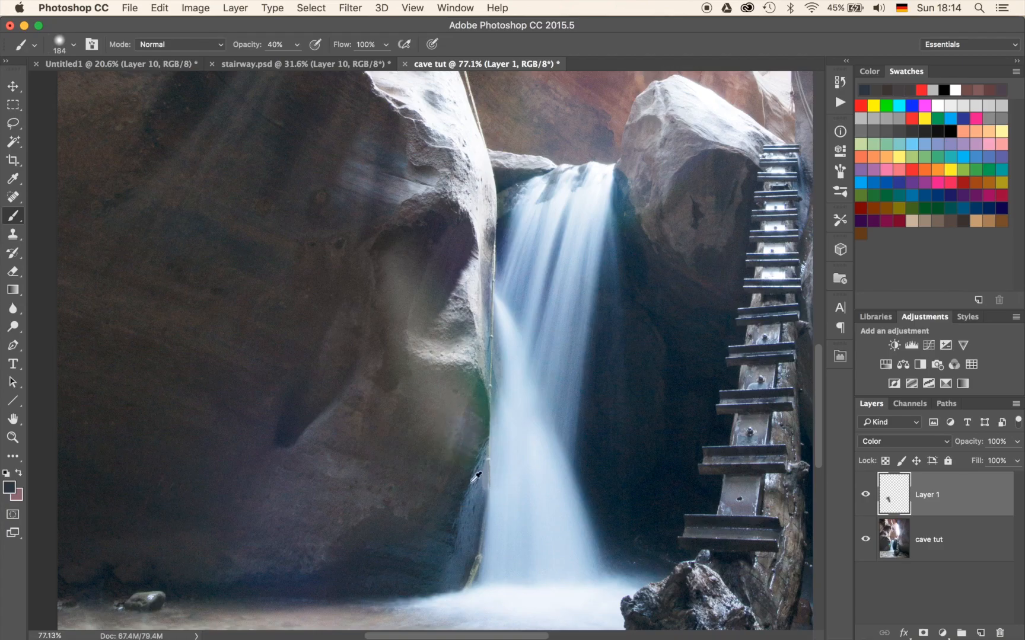
alt+click(467, 489)
alt+click(454, 489)
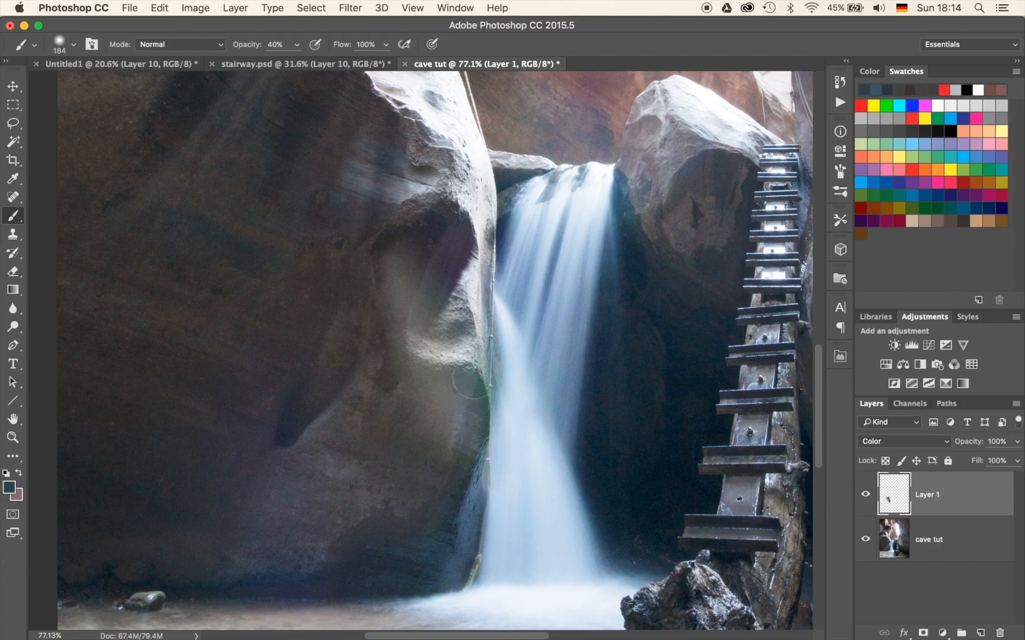
Step: Even out the remaining green and purple tints on the rock left of the waterfall with sampled grey and brown tones
alt+click(426, 411)
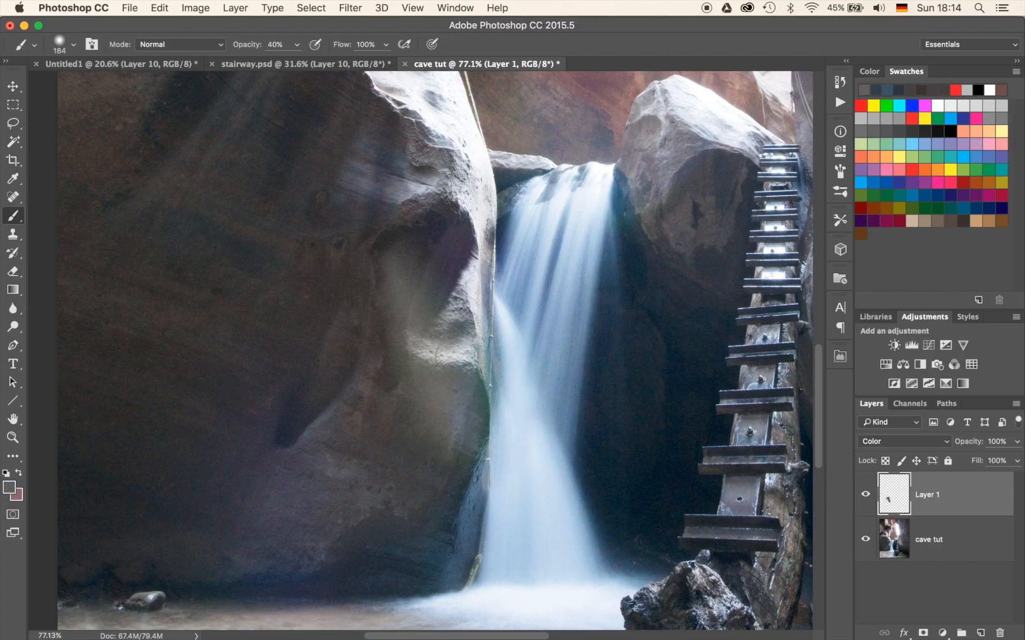
mouse_move(433, 337)
mouse_down()
mouse_move(416, 300)
mouse_move(417, 324)
mouse_move(398, 296)
mouse_move(418, 314)
mouse_move(409, 313)
mouse_move(415, 303)
mouse_move(406, 326)
mouse_move(424, 284)
mouse_move(397, 297)
mouse_move(409, 284)
mouse_move(419, 304)
mouse_move(410, 337)
mouse_up()
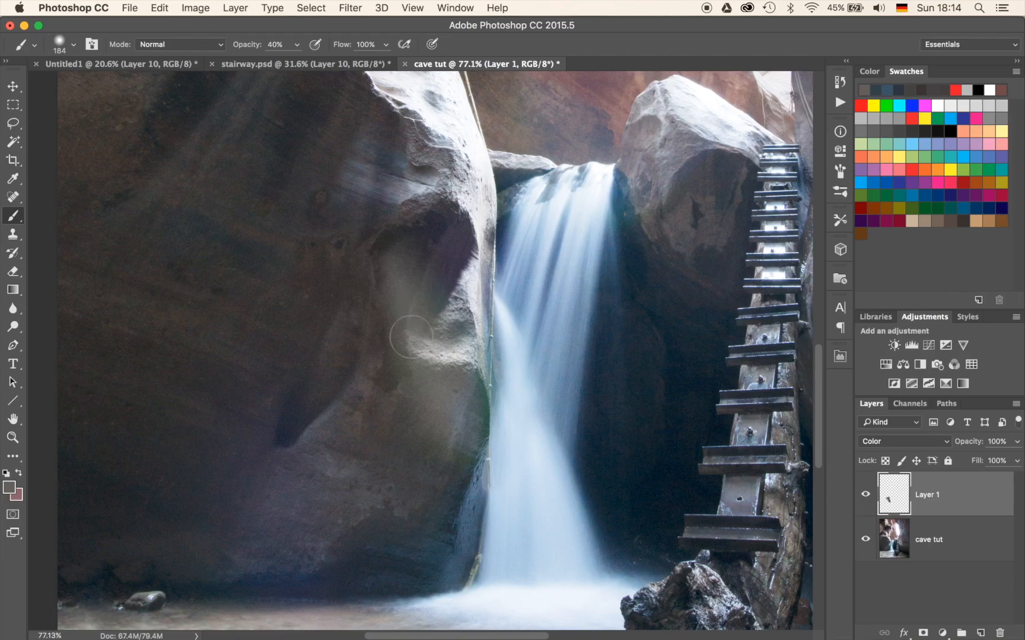
alt+click(345, 425)
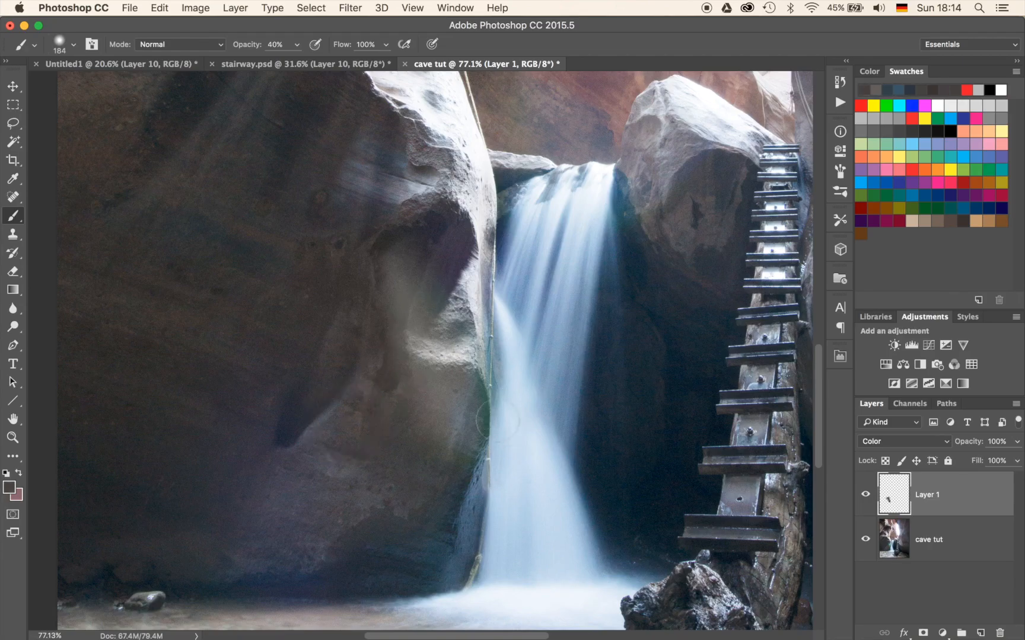
alt+click(438, 246)
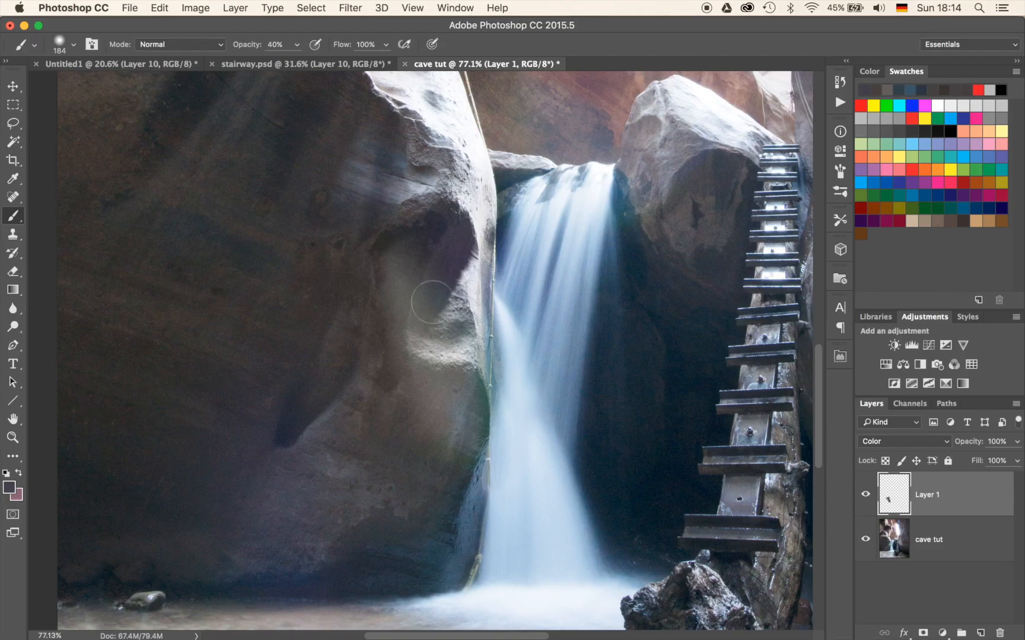
Step: Neutralise the leftover green fringe along the rock edge beside the waterfall with sampled light and dark rock colours
scroll(485, 309, down, 3)
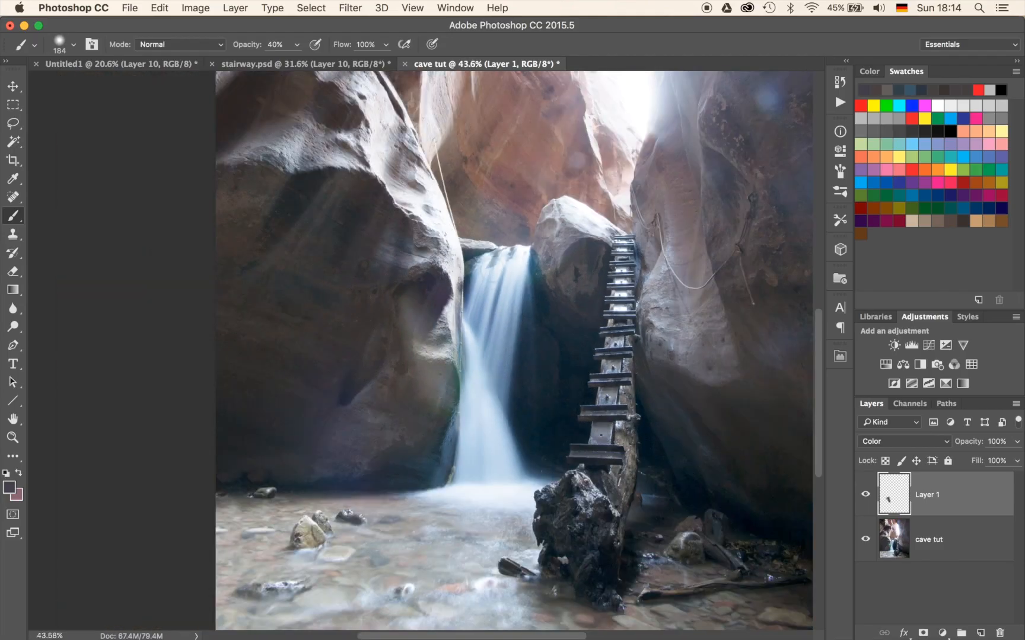
scroll(466, 367, up, 4)
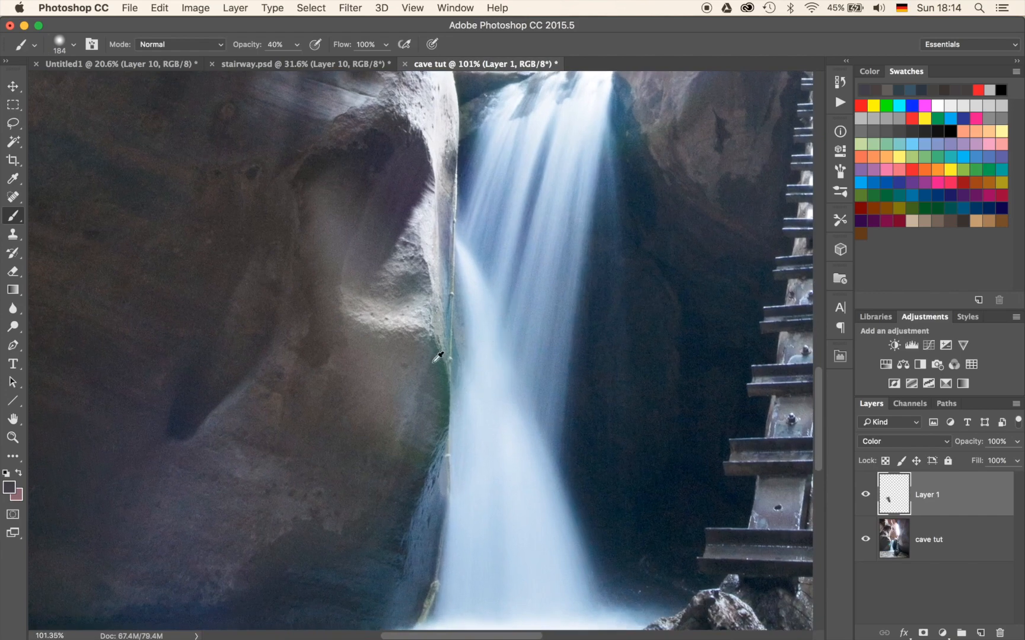
alt+click(415, 325)
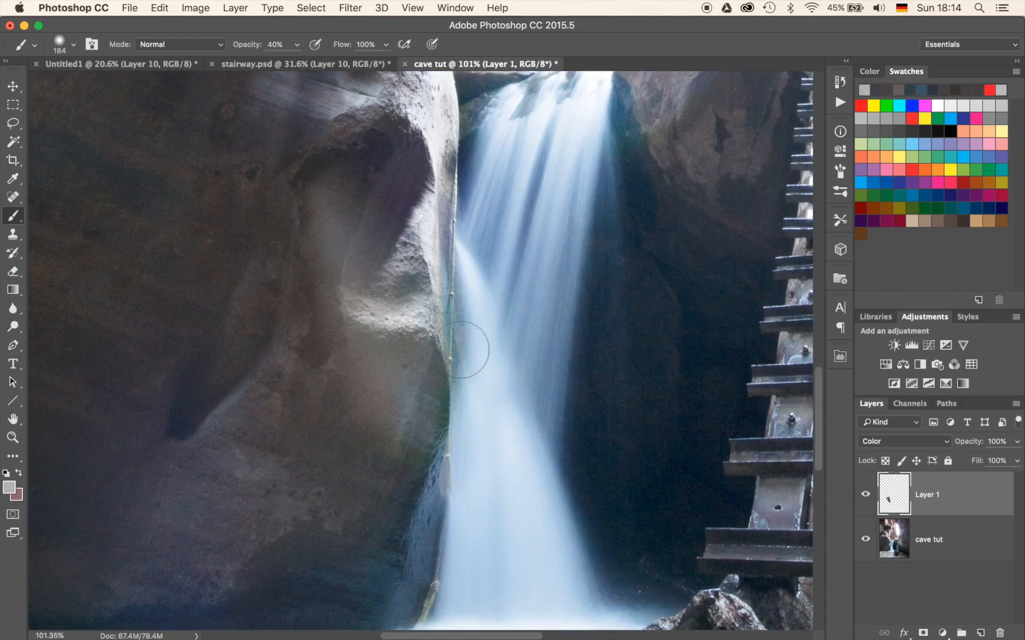
alt+click(423, 450)
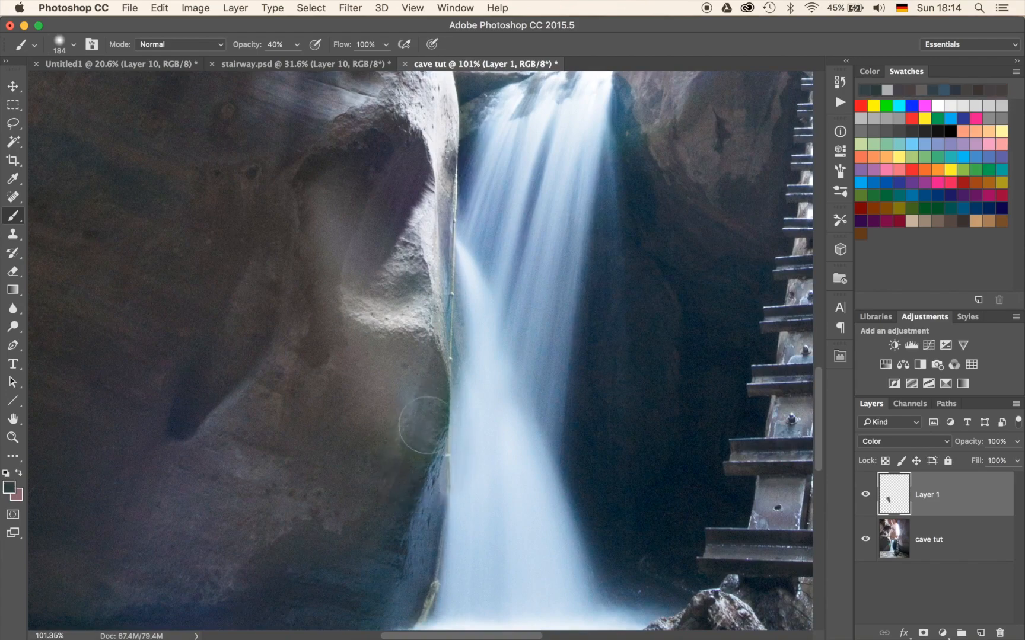
Step: Compare the whole photo with and without the colour-correction layer to check the green flare area
scroll(412, 441, down, 5)
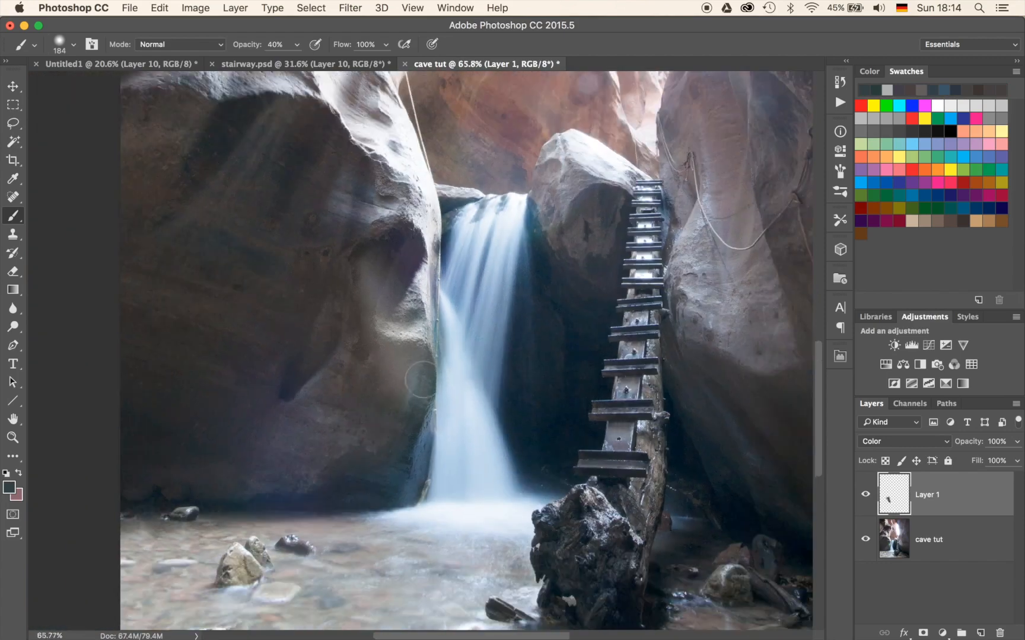
click(866, 494)
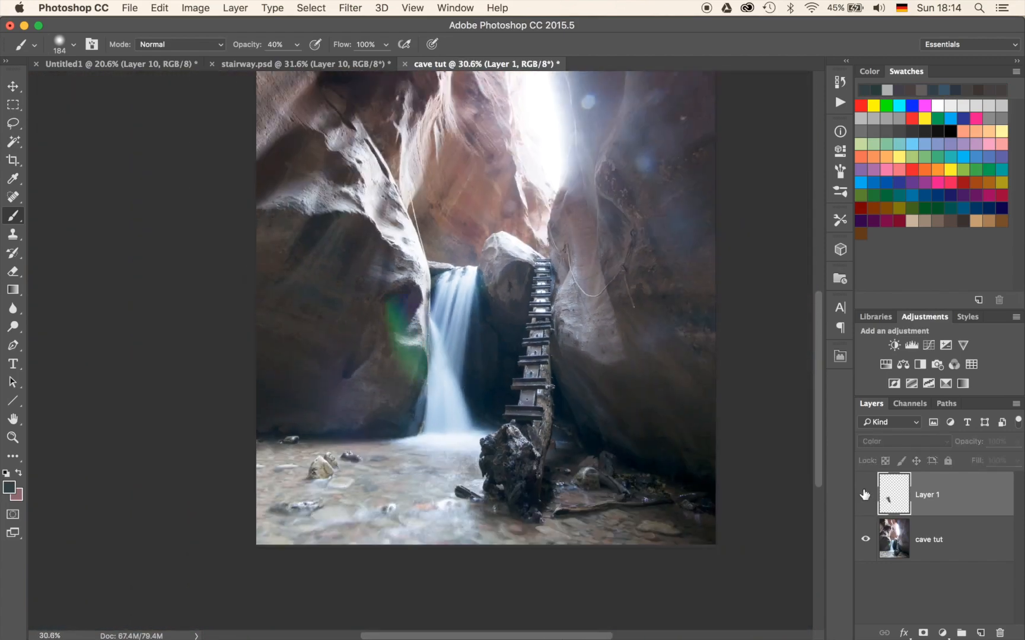
click(865, 494)
click(865, 494)
click(865, 495)
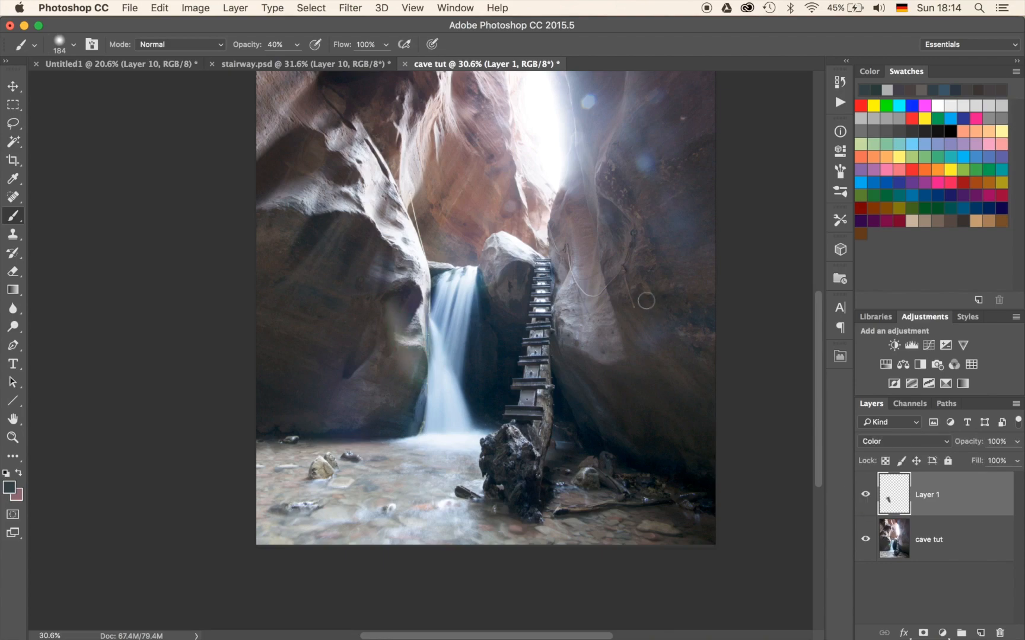
Step: Enlarge the brush to 408 px and paint sampled rock tones over the bluish haze on the right cave wall
scroll(646, 300, up, 5)
scroll(645, 301, up, 5)
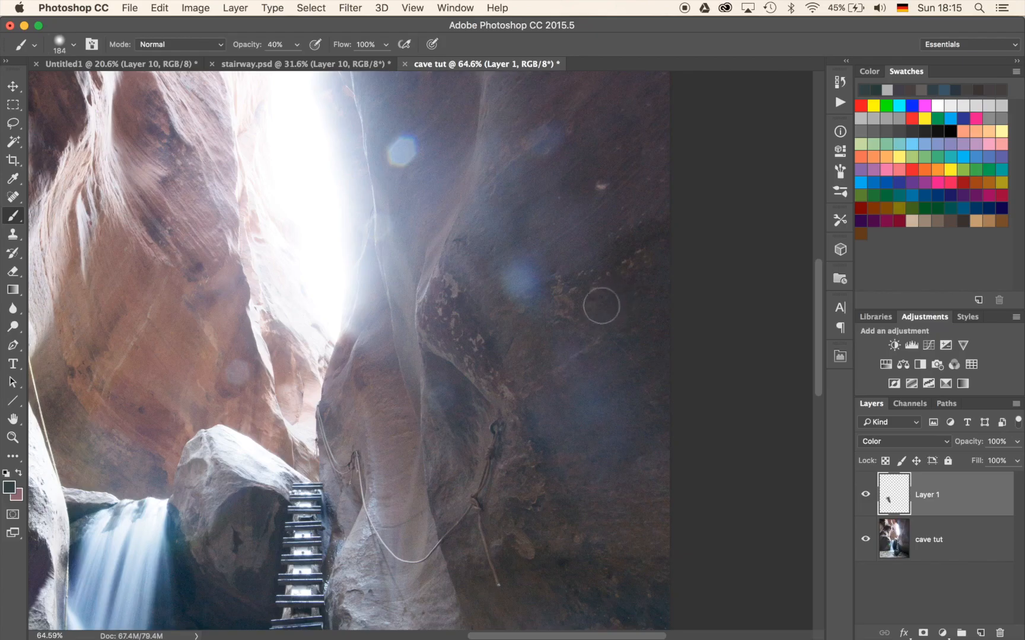
alt+click(570, 281)
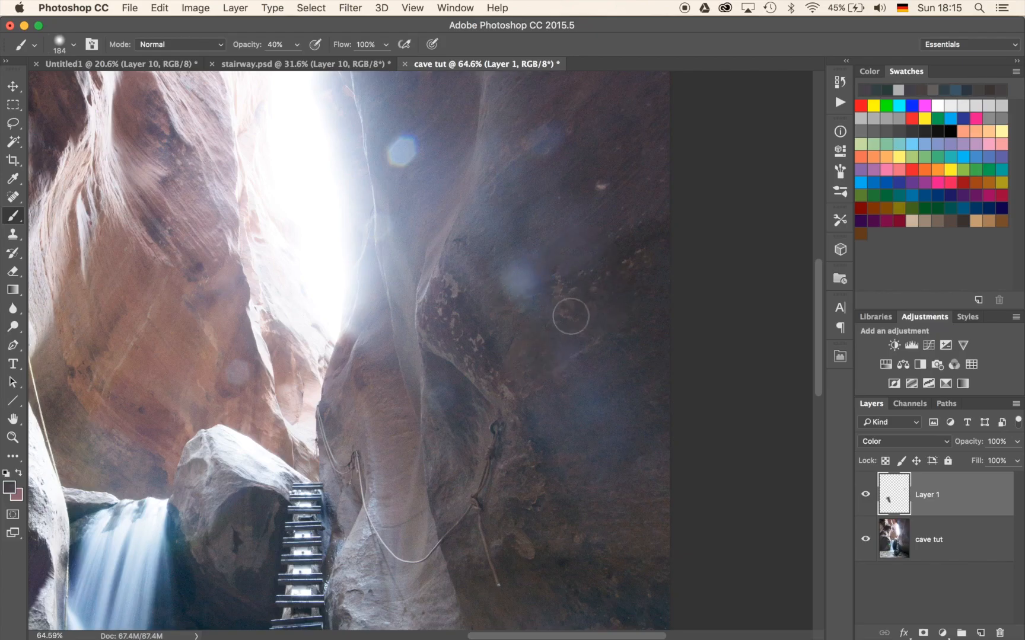
ctrl+alt+drag(589, 336, 642, 330)
alt+click(651, 341)
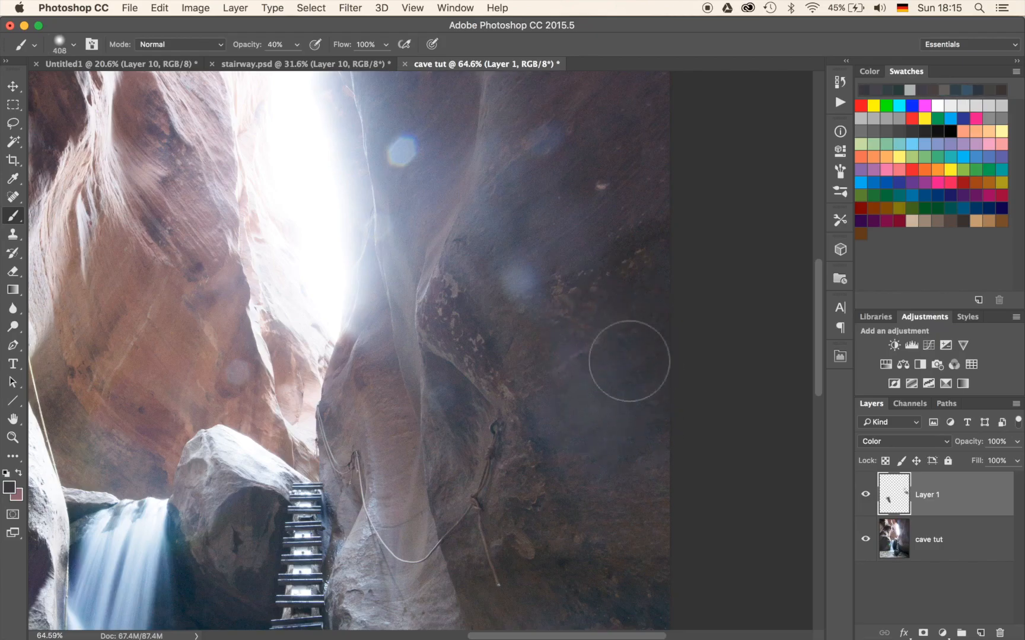
drag(629, 361, 558, 344)
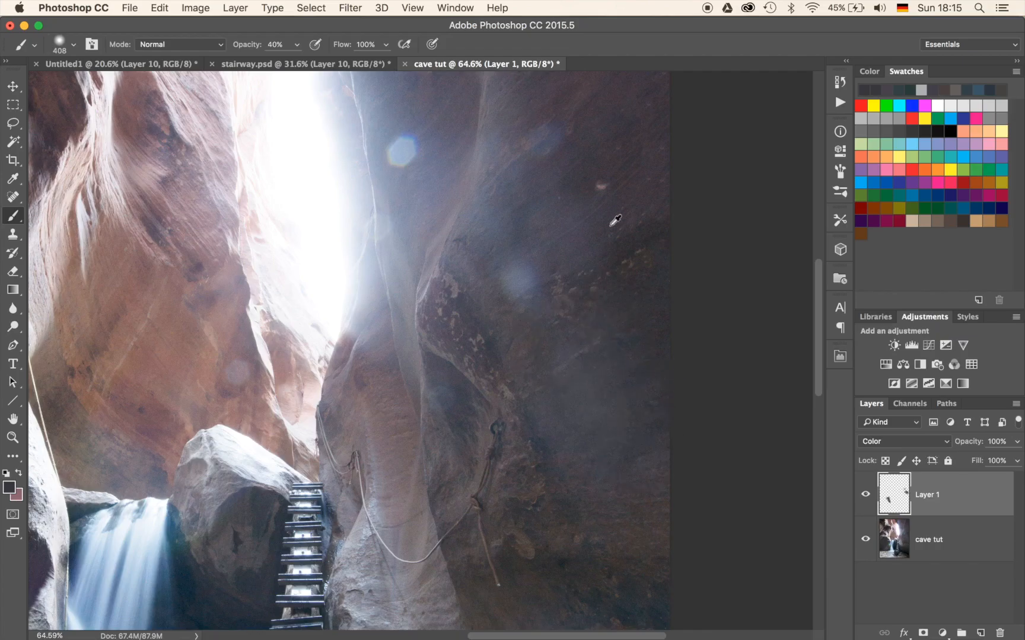
Step: Neutralise the blue flare spots on the upper part of the right cave wall with nearby sampled rock colours
alt+click(634, 193)
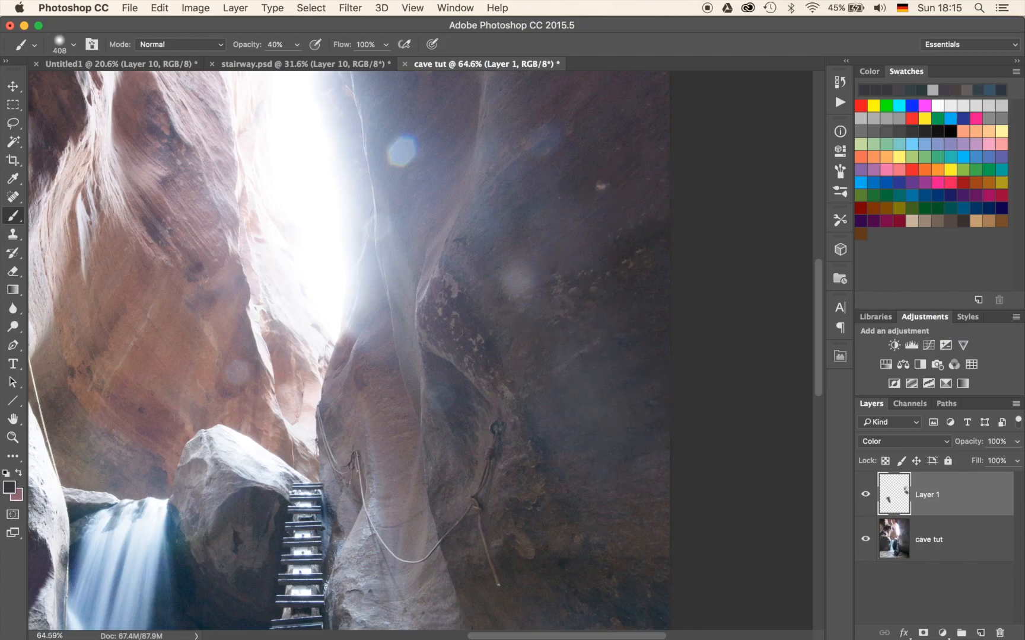
drag(559, 231, 497, 267)
alt+click(650, 148)
drag(530, 155, 512, 198)
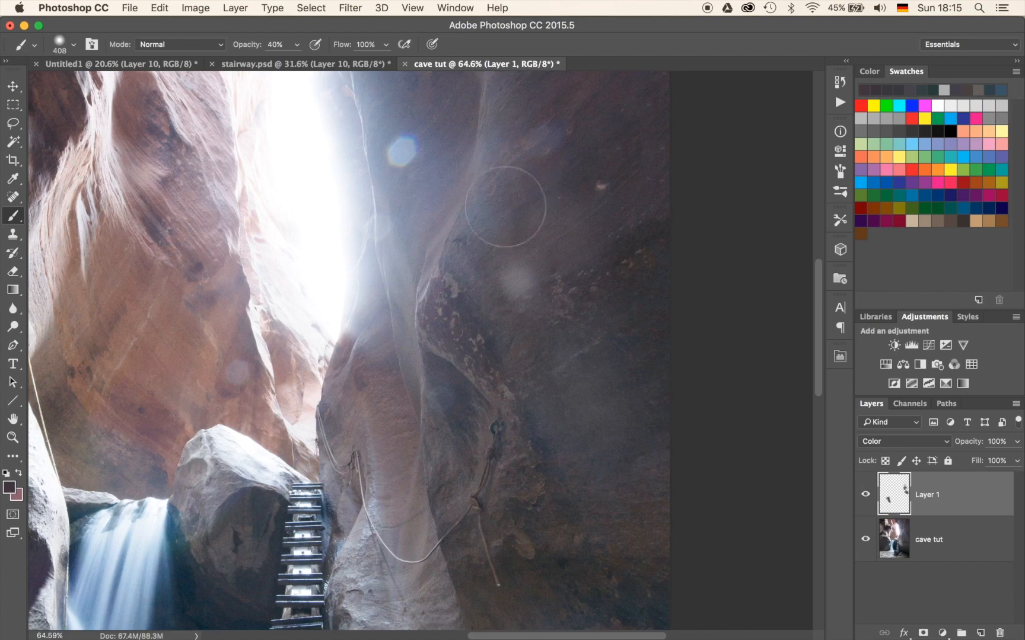
alt+click(624, 109)
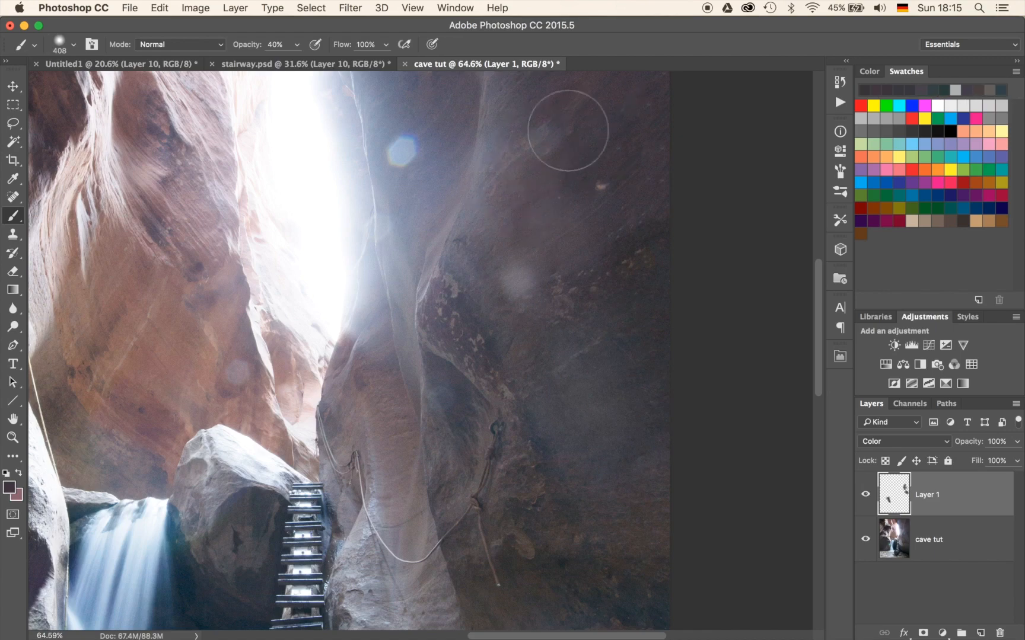
mouse_move(460, 220)
mouse_down()
mouse_move(593, 260)
mouse_move(647, 301)
mouse_move(542, 365)
mouse_move(512, 464)
mouse_move(545, 358)
mouse_up()
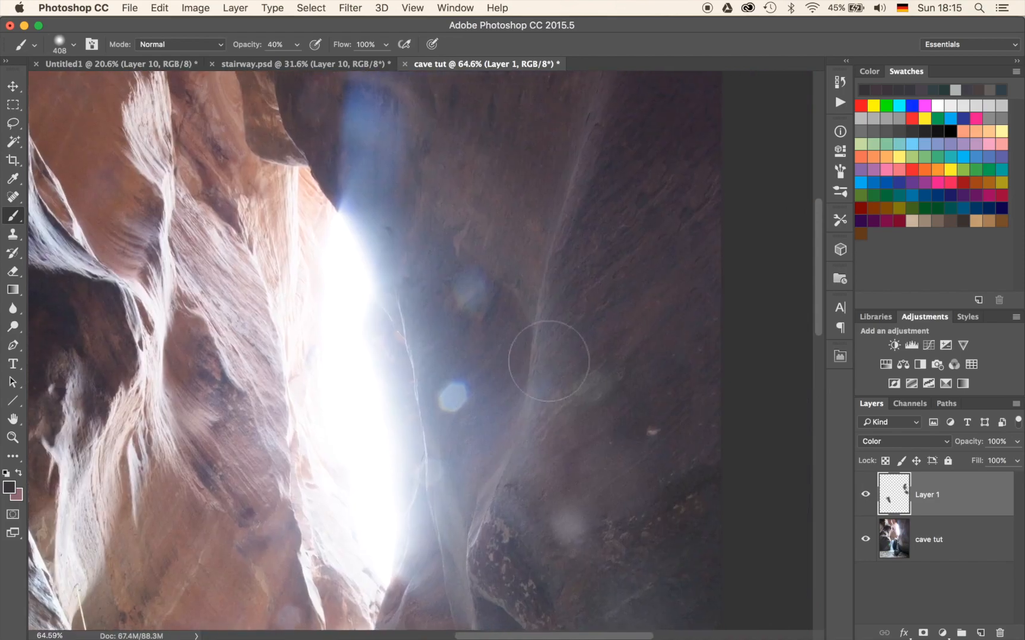
Step: Paint sampled dark rock tones over the blue flares beside the bright opening and the blue streak above it
alt+click(564, 107)
mouse_move(456, 272)
mouse_down()
mouse_move(466, 400)
mouse_move(458, 384)
mouse_up()
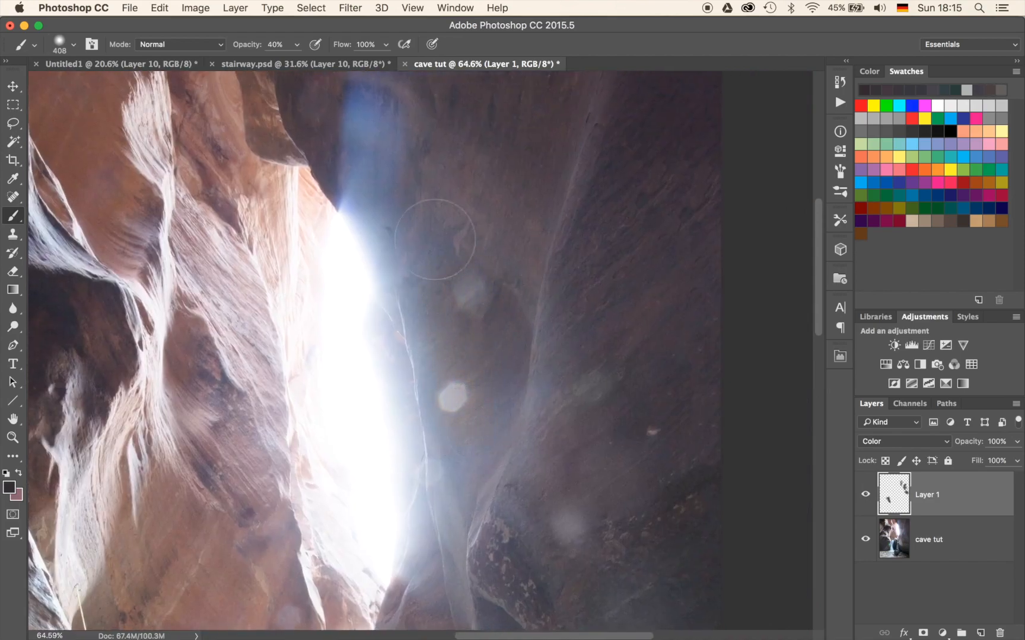
mouse_move(370, 208)
mouse_down()
mouse_move(489, 279)
mouse_move(481, 183)
mouse_move(515, 140)
mouse_move(472, 205)
mouse_move(582, 339)
mouse_move(661, 249)
mouse_move(669, 382)
mouse_move(687, 382)
mouse_up()
alt+click(599, 129)
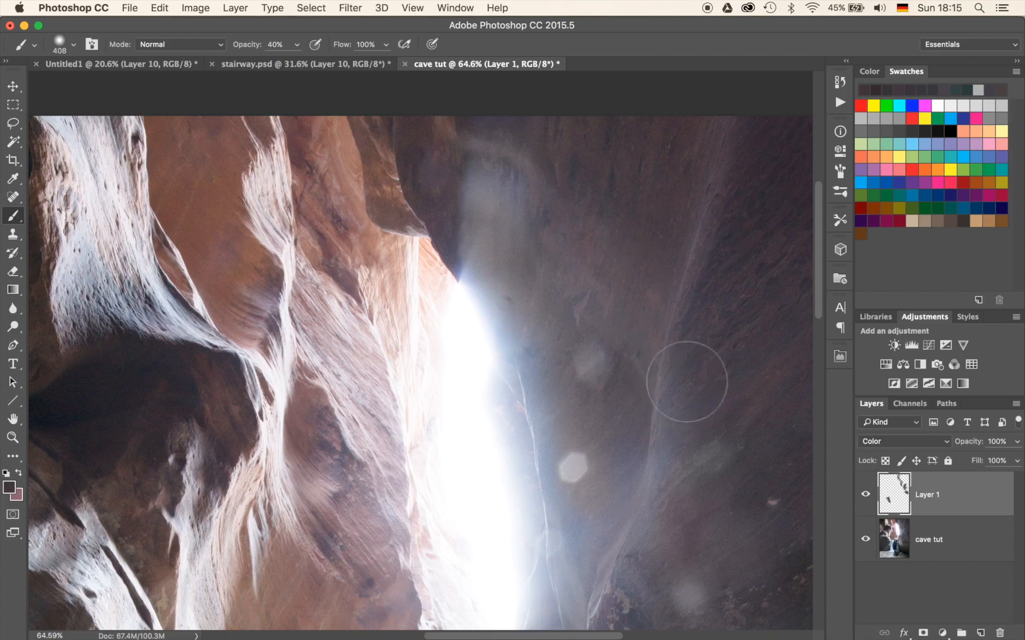
scroll(553, 293, down, 5)
scroll(553, 293, right, 4)
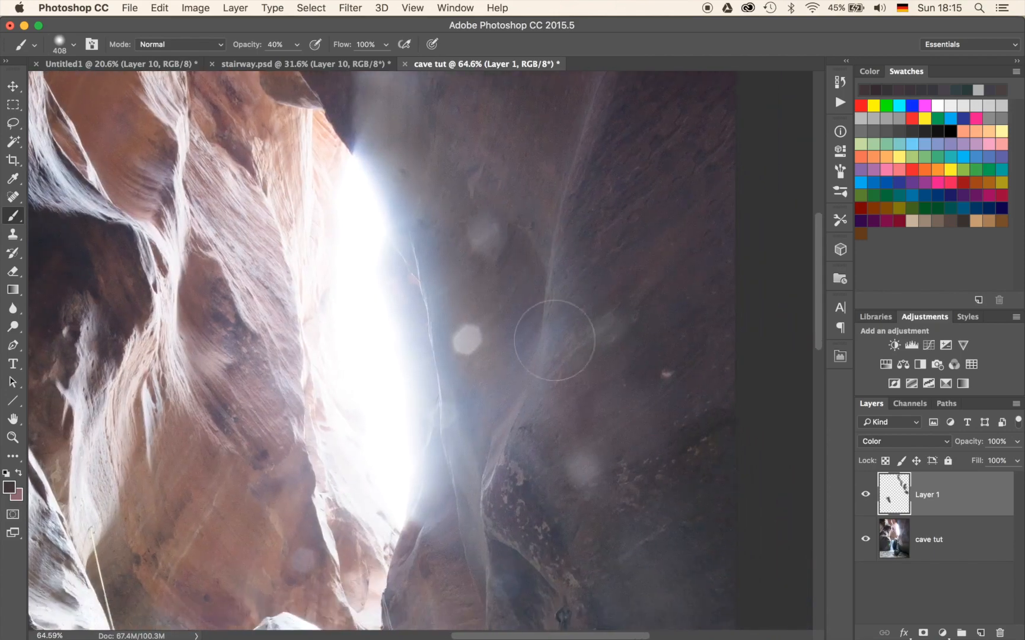
alt+click(645, 182)
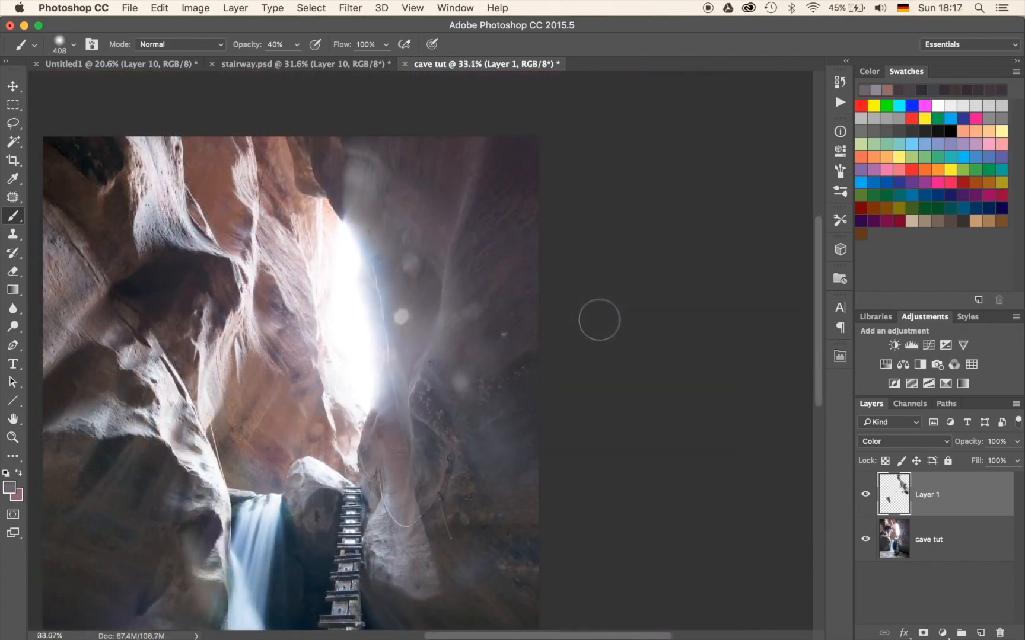
Step: Toggle the colour-correction layer's visibility to compare the right wall and waterfall area before and after
scroll(599, 320, left, 3)
scroll(599, 320, down, 3)
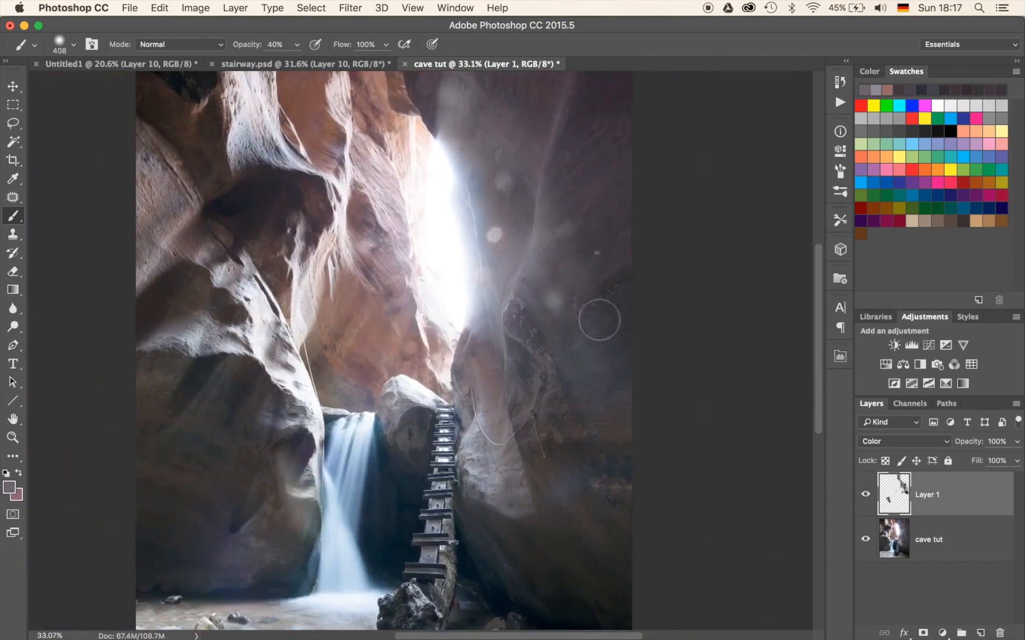
click(866, 497)
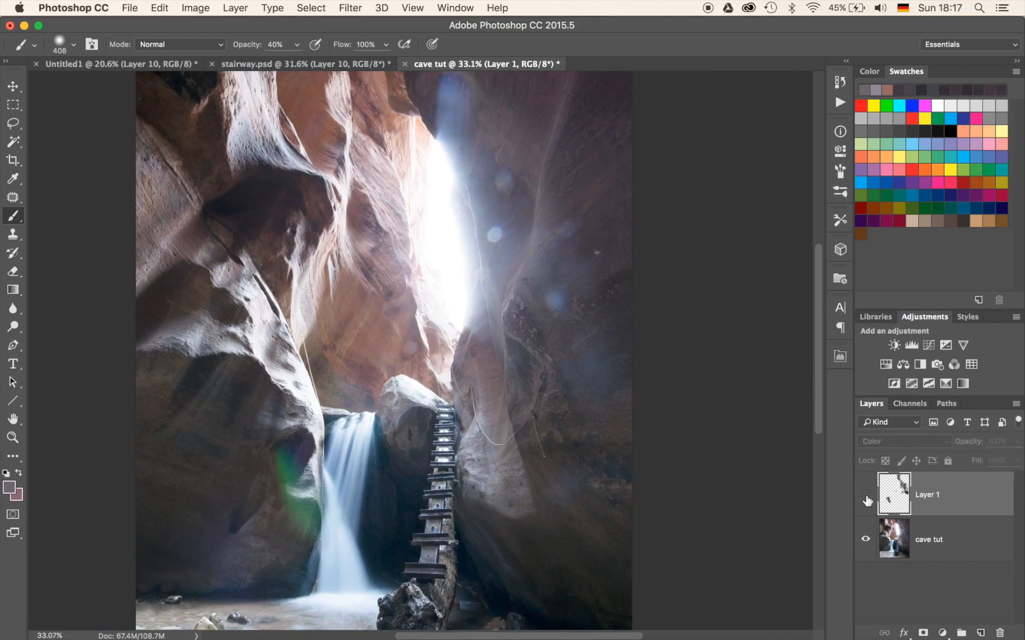
click(865, 498)
click(866, 498)
click(866, 498)
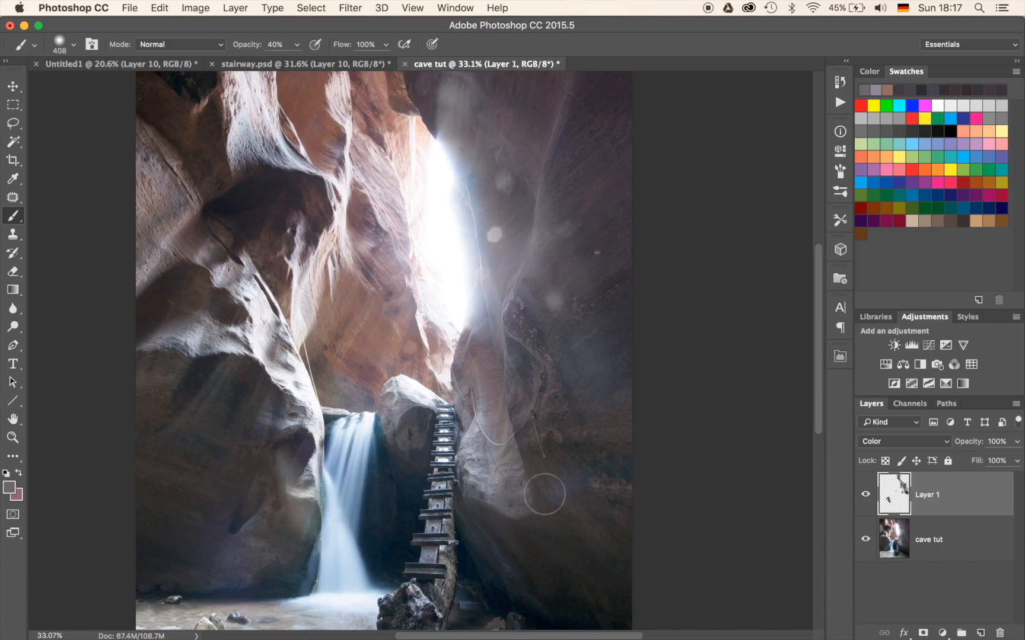
Step: Choose the Patch Tool and stamp all visible layers into a new layer on top
key(j)
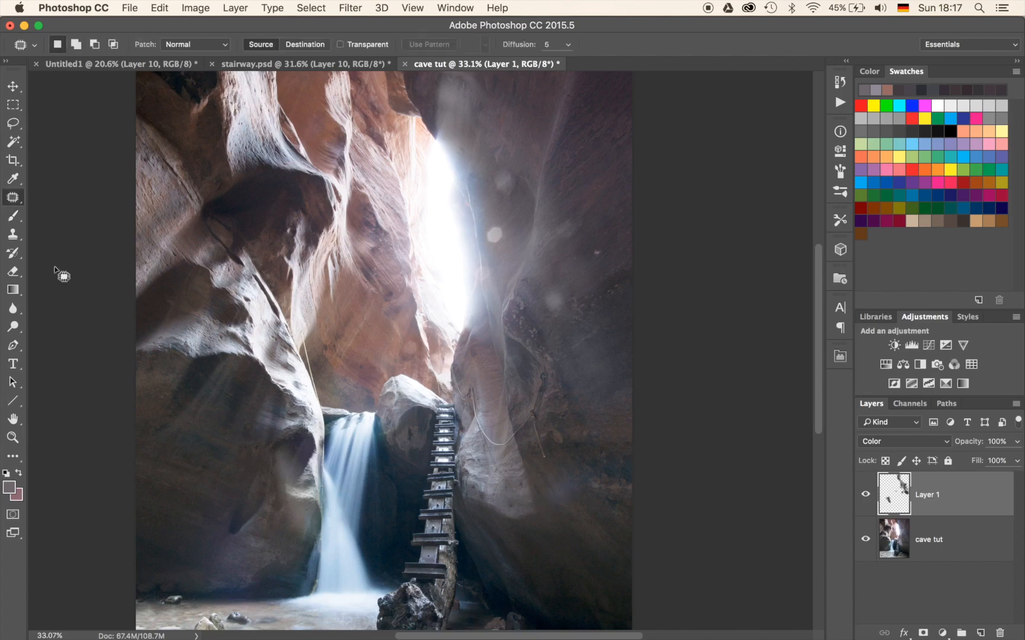
right_click(11, 201)
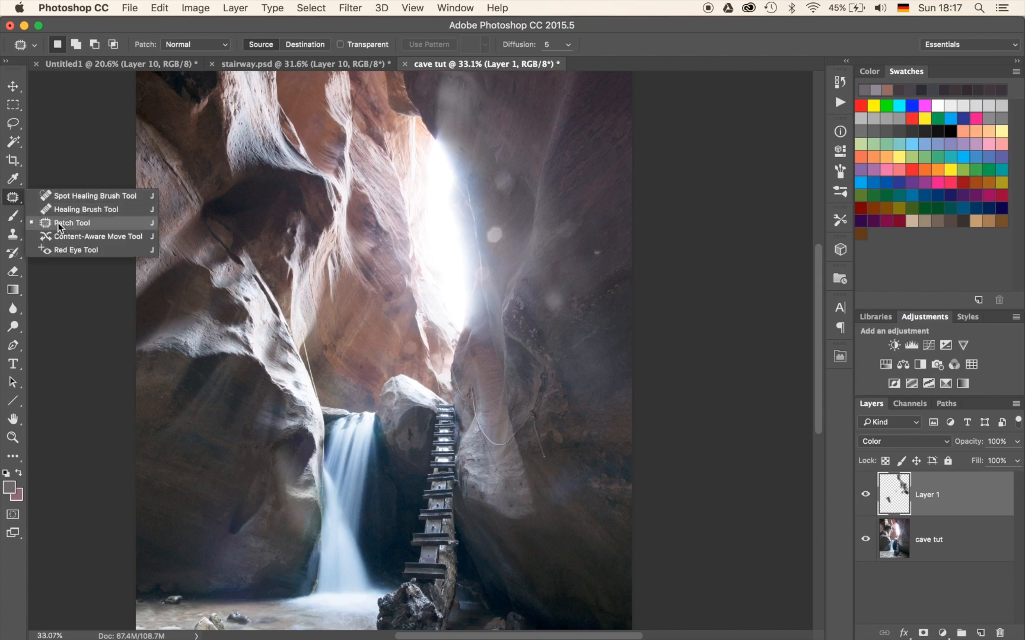
click(58, 223)
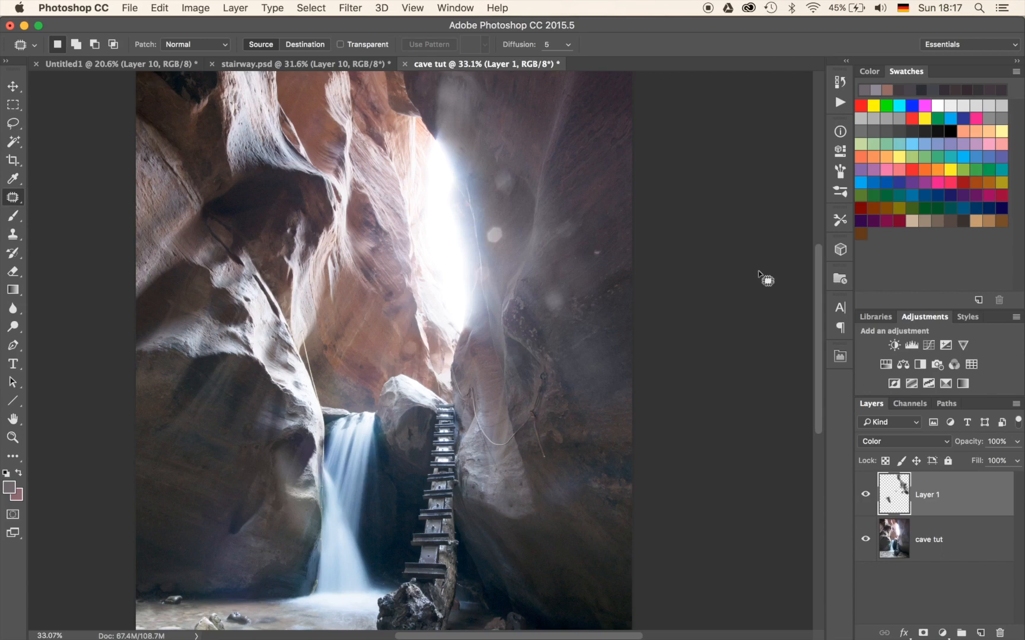
key(super+alt+shift+e)
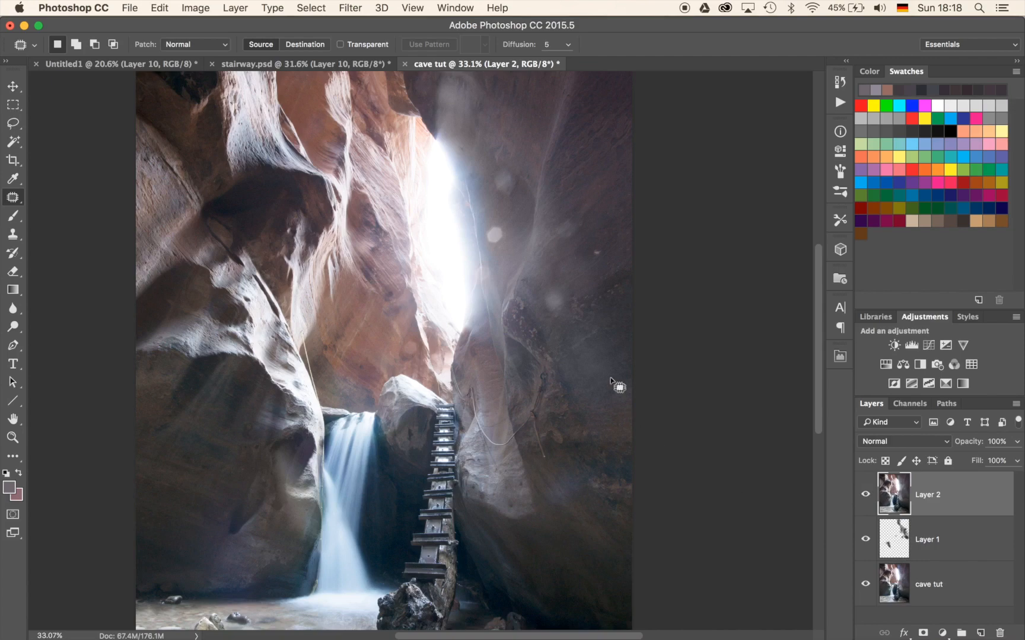
Step: Patch the lowest pale flare spot on the right cave wall with clean rock texture from nearby
key(super+equal)
key(super+equal)
scroll(610, 377, up, 5)
scroll(610, 377, right, 3)
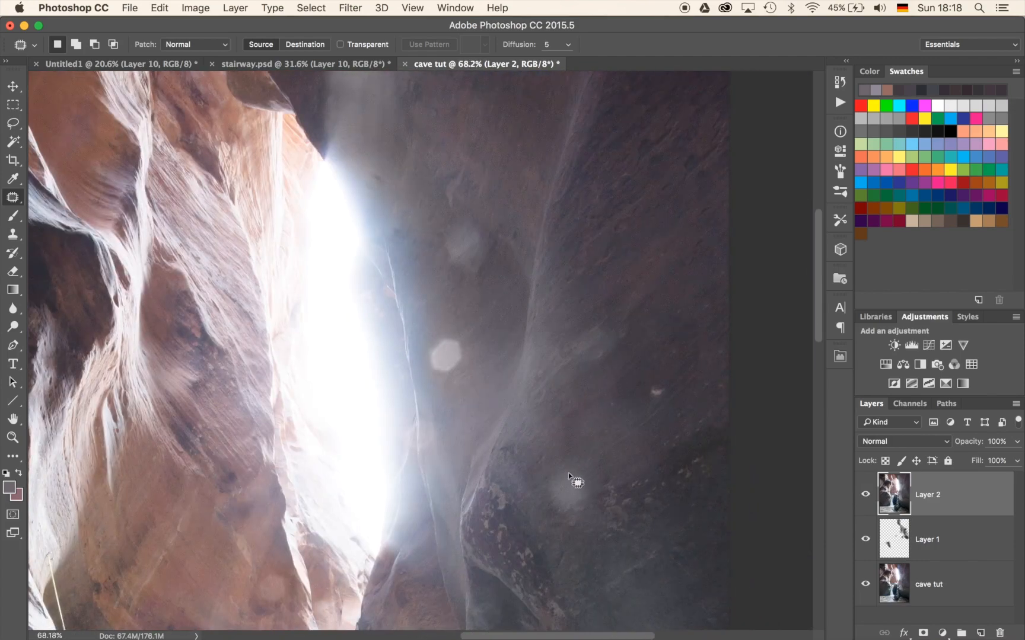
mouse_move(536, 510)
mouse_down()
mouse_move(599, 517)
mouse_move(590, 483)
mouse_move(571, 480)
mouse_move(630, 469)
mouse_move(637, 452)
mouse_up()
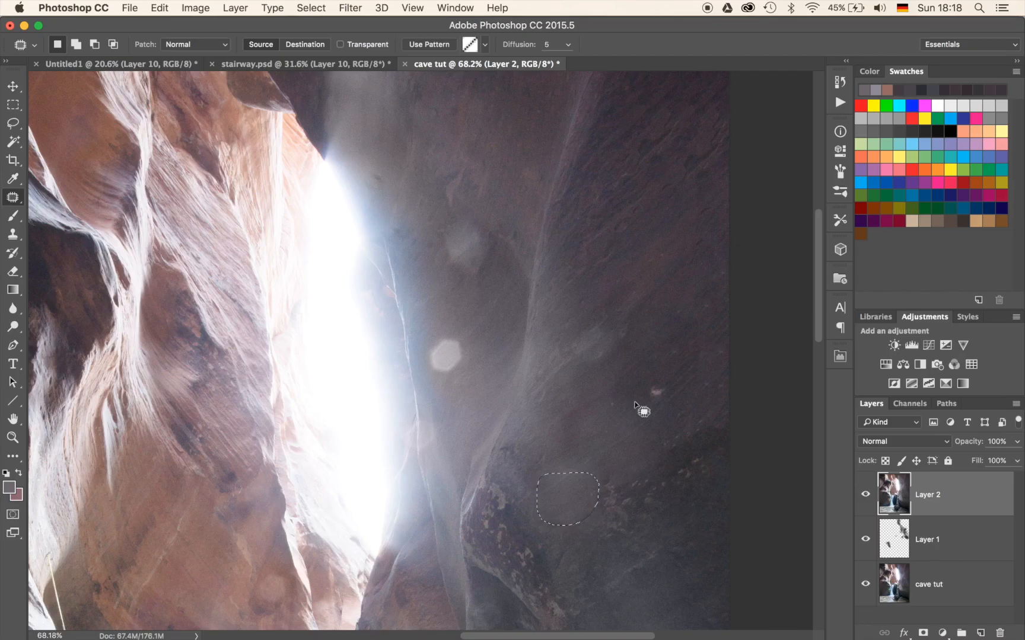
Step: Patch the two faint flare spots and the bright hexagonal flare on the right cave wall with clean rock texture from nearby
key(super+d)
mouse_move(614, 323)
mouse_down()
mouse_move(565, 361)
mouse_move(620, 362)
mouse_move(617, 322)
mouse_move(658, 290)
mouse_up()
drag(489, 264, 502, 178)
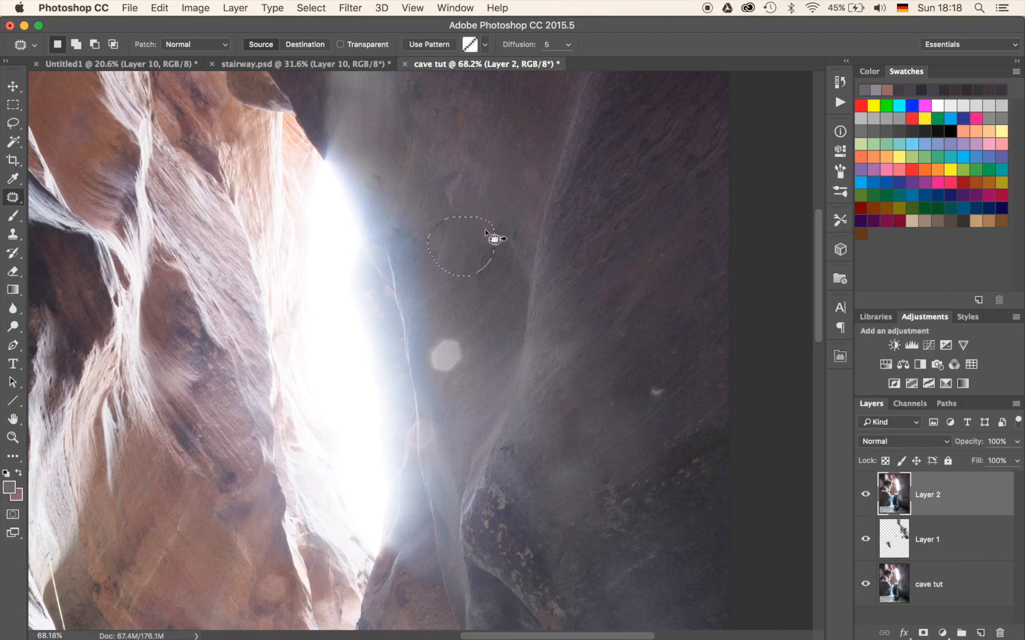
key(super+d)
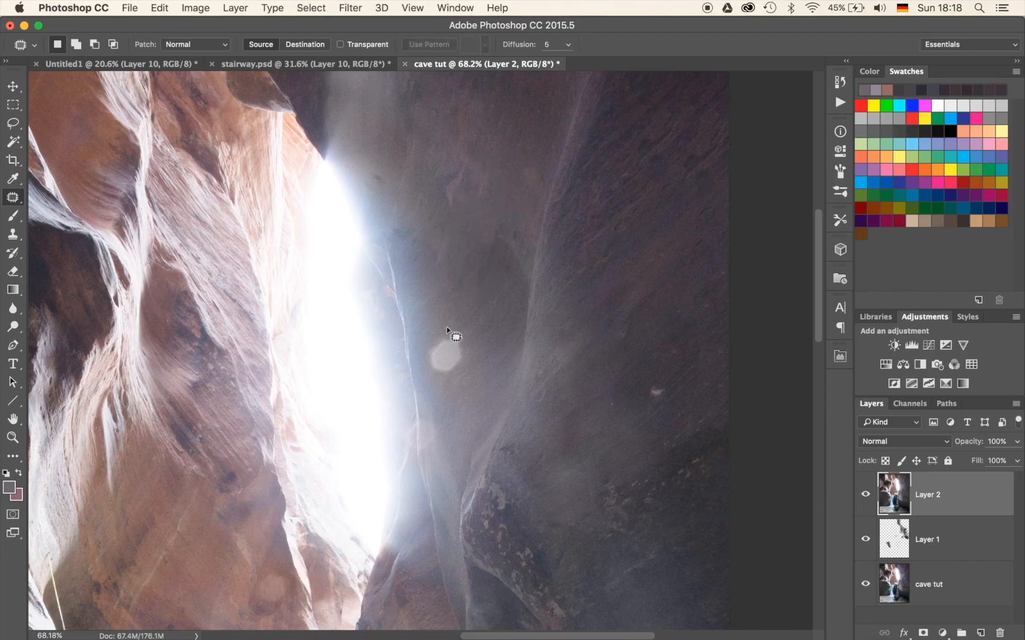
drag(443, 328, 423, 368)
mouse_move(463, 336)
mouse_down()
mouse_move(449, 329)
mouse_move(479, 299)
mouse_up()
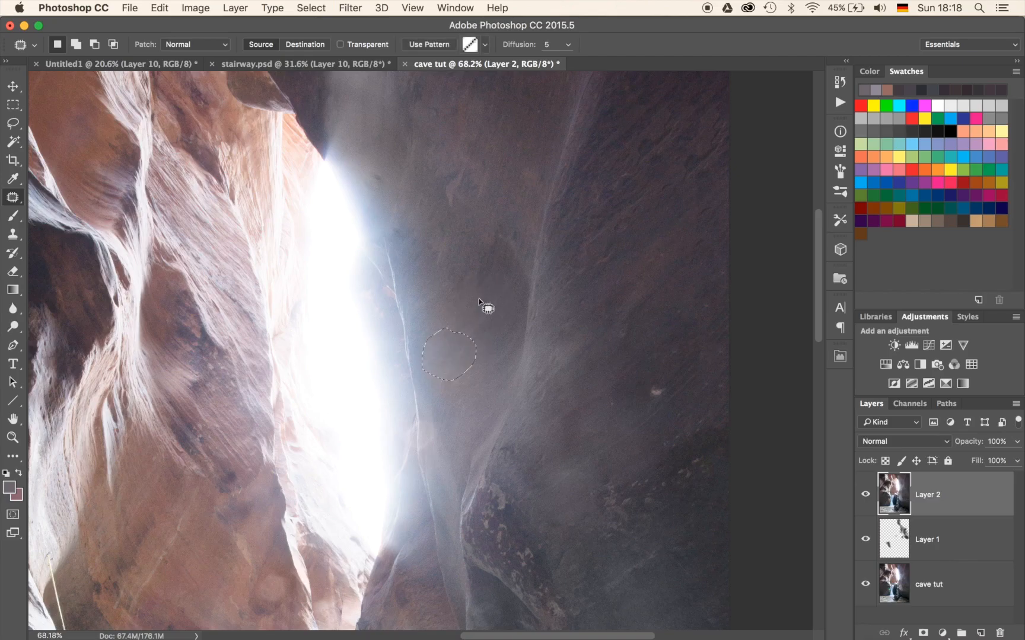
key(super+d)
Step: Patch the faint flare spot on the orange rock wall above the boulder with clean rock just beside it
scroll(640, 409, up, 5)
scroll(640, 409, left, 3)
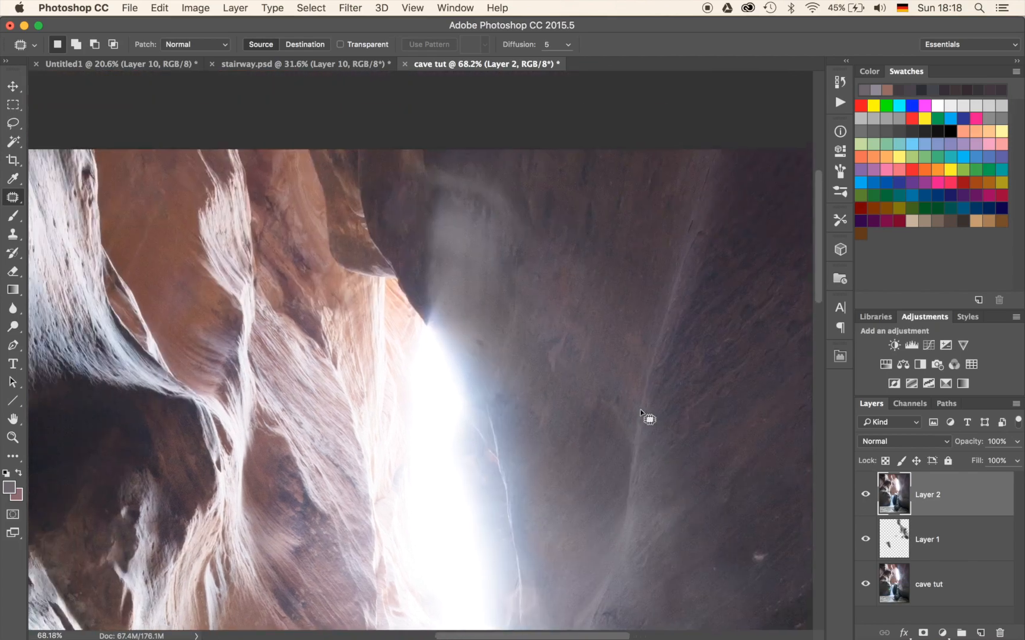
scroll(640, 410, down, 5)
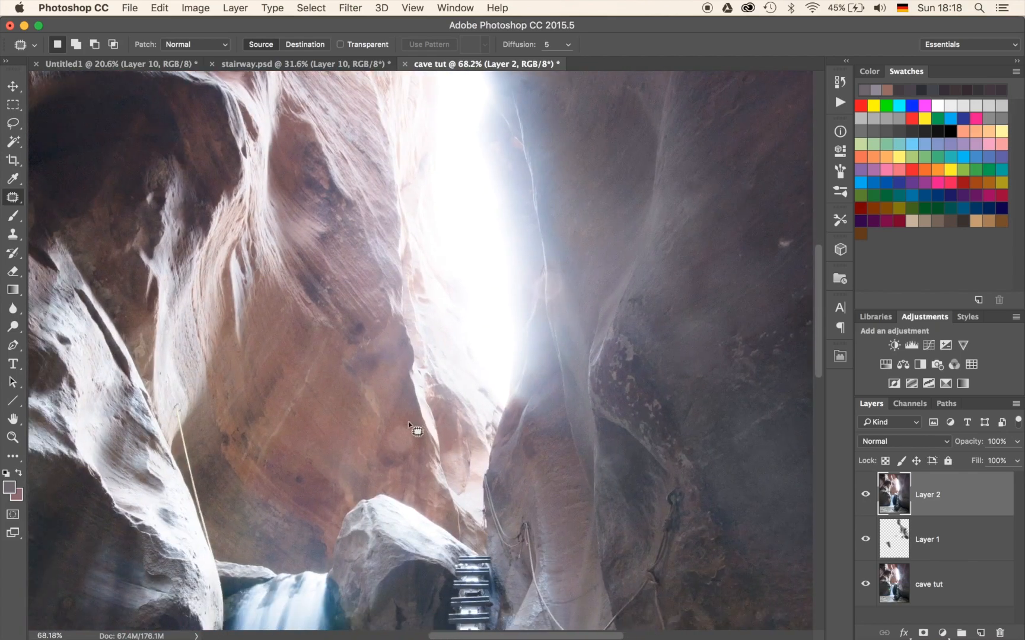
mouse_move(404, 424)
mouse_down()
mouse_move(384, 437)
mouse_move(393, 453)
mouse_move(414, 453)
mouse_move(416, 427)
mouse_move(404, 423)
mouse_up()
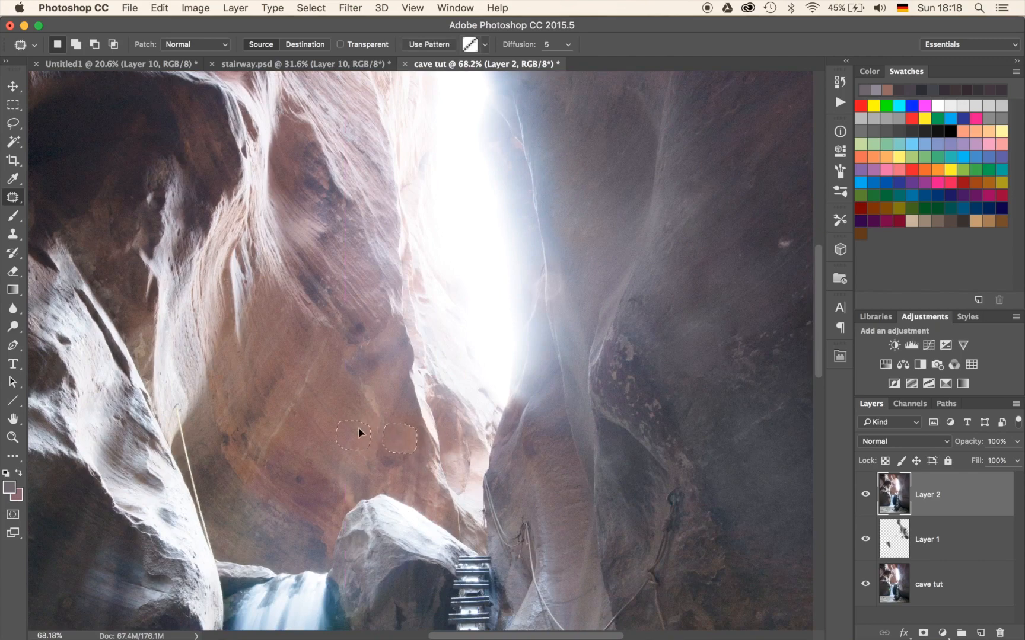
drag(358, 428, 356, 430)
key(super+d)
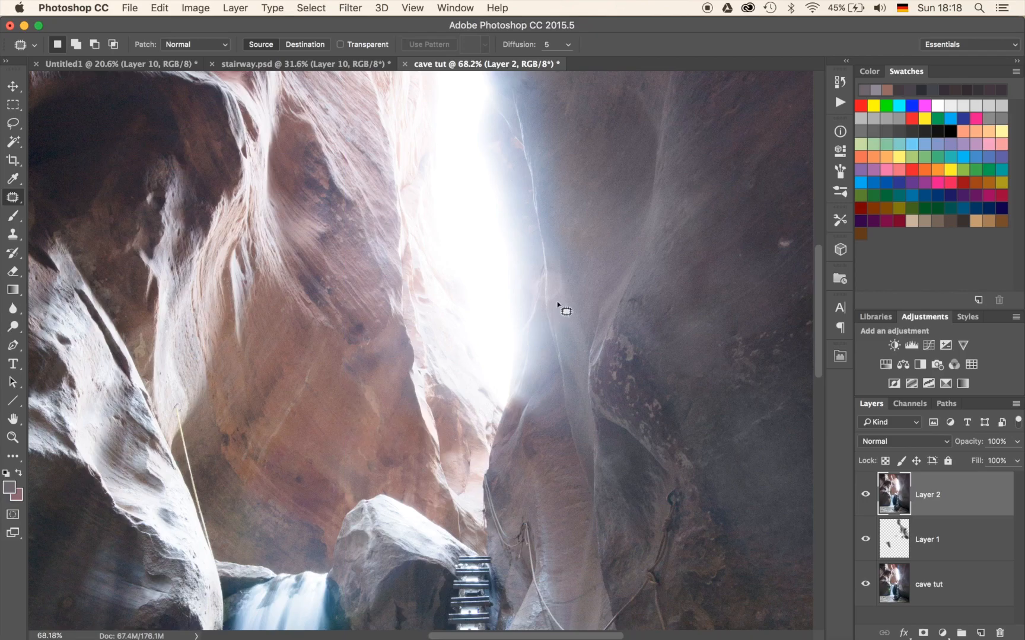
Step: Patch the pale flare spot crossing the thin line along the right edge of the bright opening
drag(526, 281, 538, 305)
drag(572, 273, 569, 274)
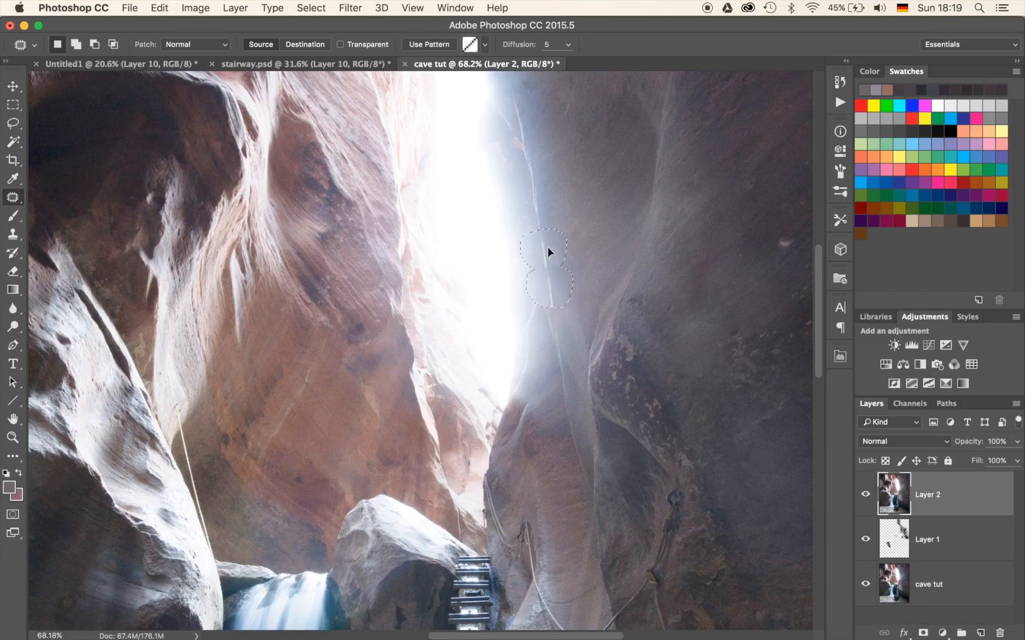
drag(547, 249, 631, 250)
key(super+d)
Step: Heal the abrupt lower end of the thin line beside the opening using the Spot Healing Brush at size 90
key(shift+j)
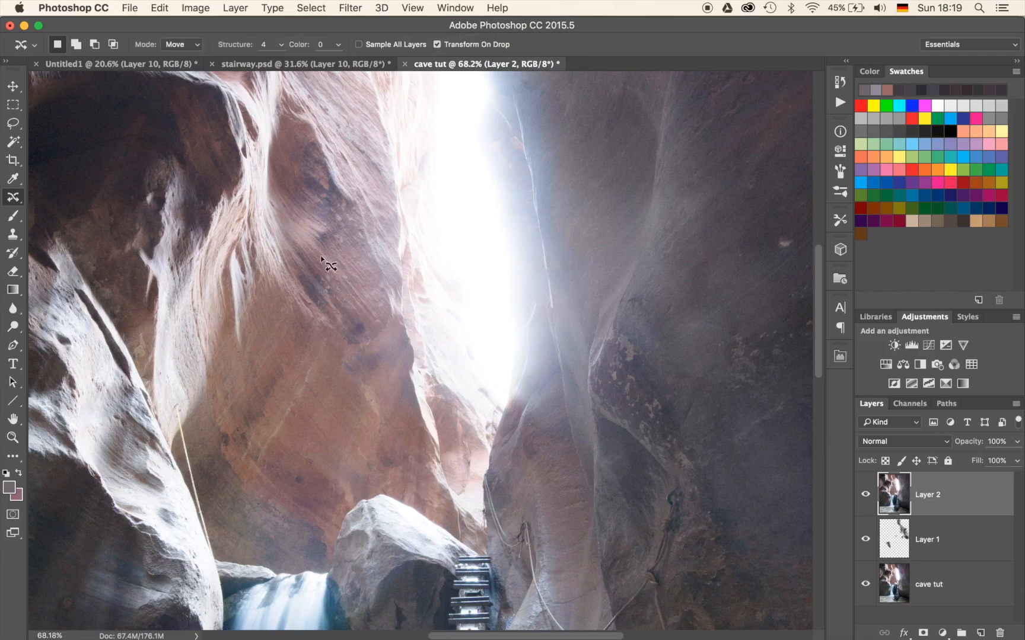
click(15, 201)
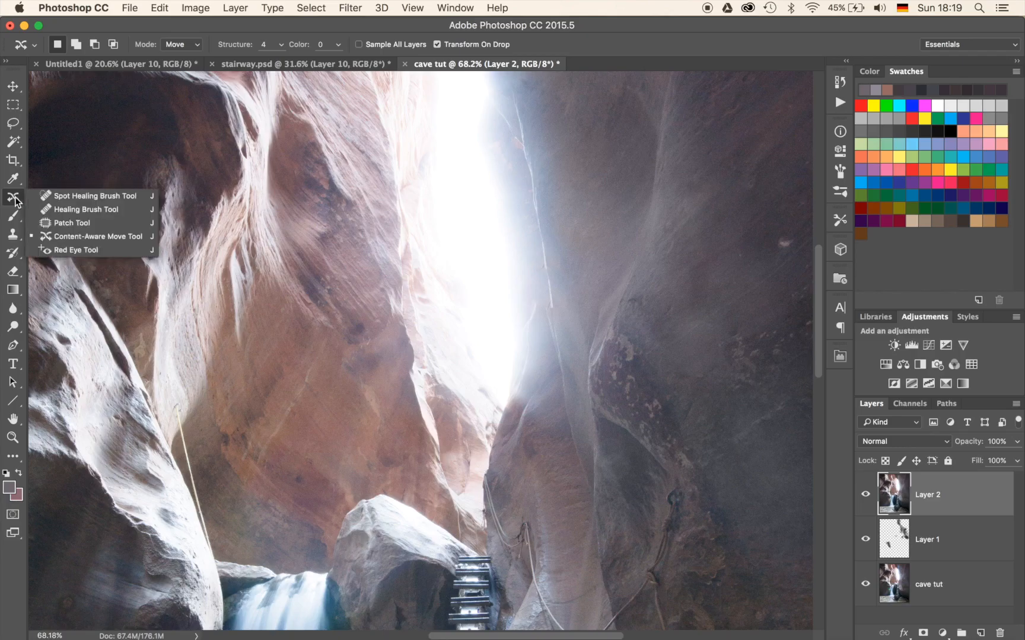
click(72, 201)
key(bracketleft)
key(bracketleft)
key(bracketleft)
key(bracketleft)
key(bracketleft)
key(bracketleft)
key(bracketleft)
key(bracketleft)
key(bracketleft)
key(bracketleft)
key(bracketleft)
key(bracketleft)
key(bracketleft)
key(bracketleft)
key(bracketleft)
key(bracketleft)
key(bracketleft)
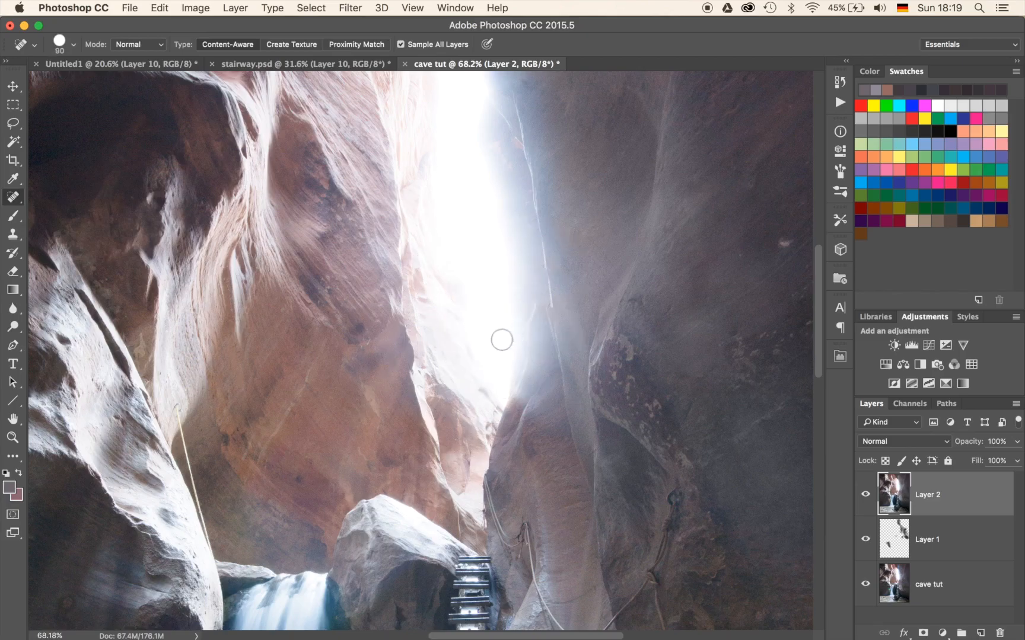
click(552, 306)
Step: Patch the large hazy area above the bright opening using the Patch Tool and darker rock from the wall to its right
scroll(615, 256, down, 2)
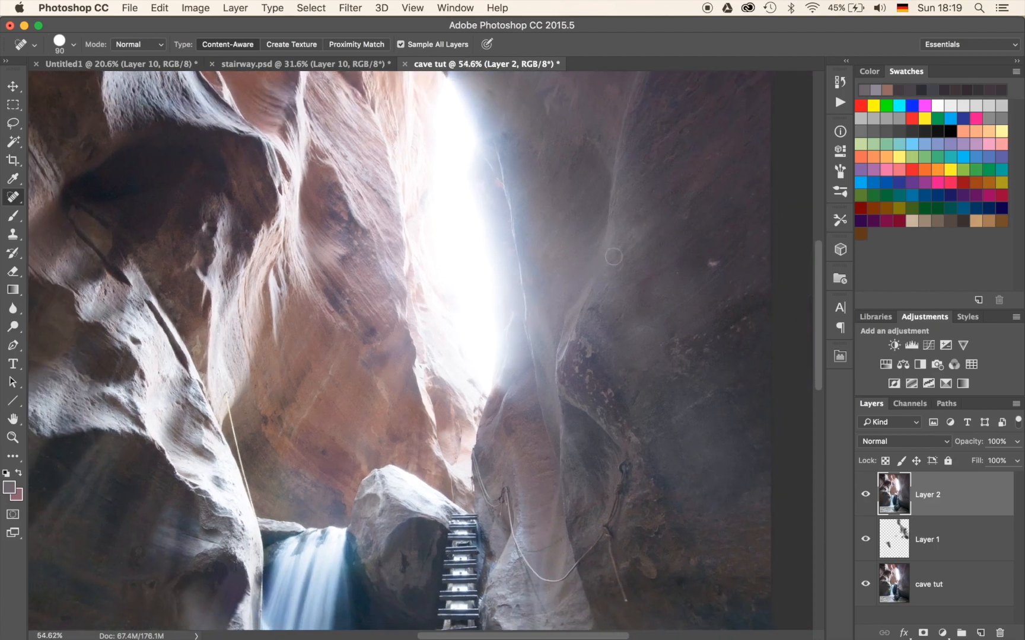
scroll(613, 257, down, 2)
scroll(613, 256, down, 2)
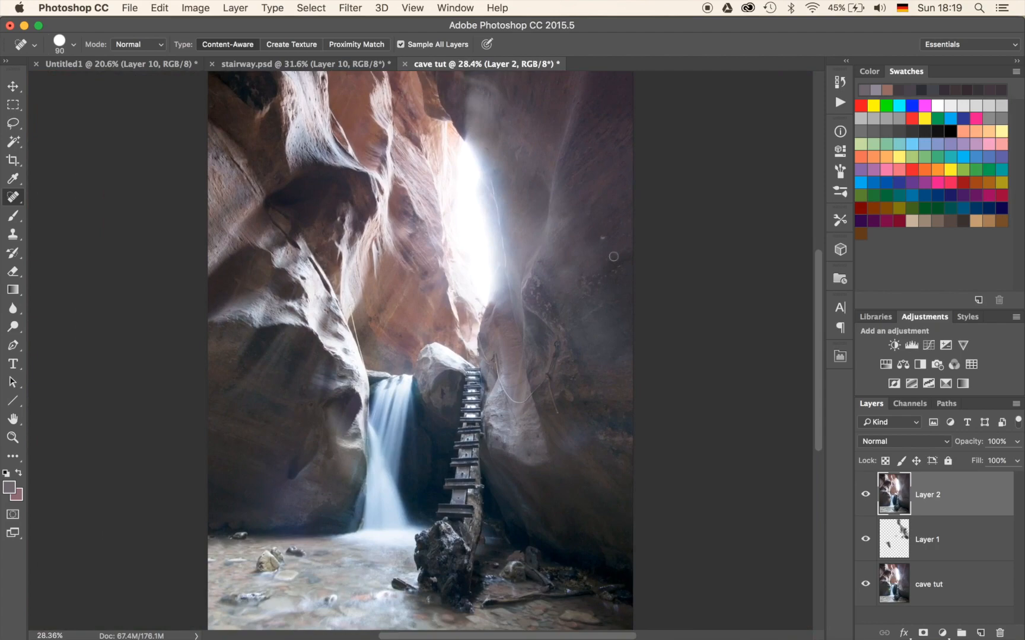
scroll(613, 257, up, 8)
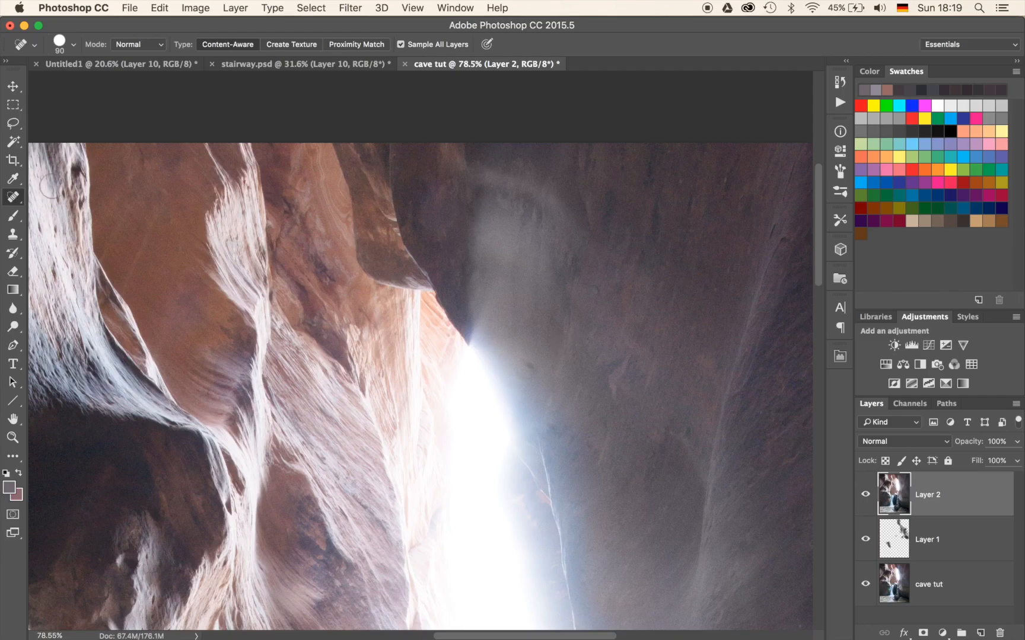
drag(11, 202, 67, 223)
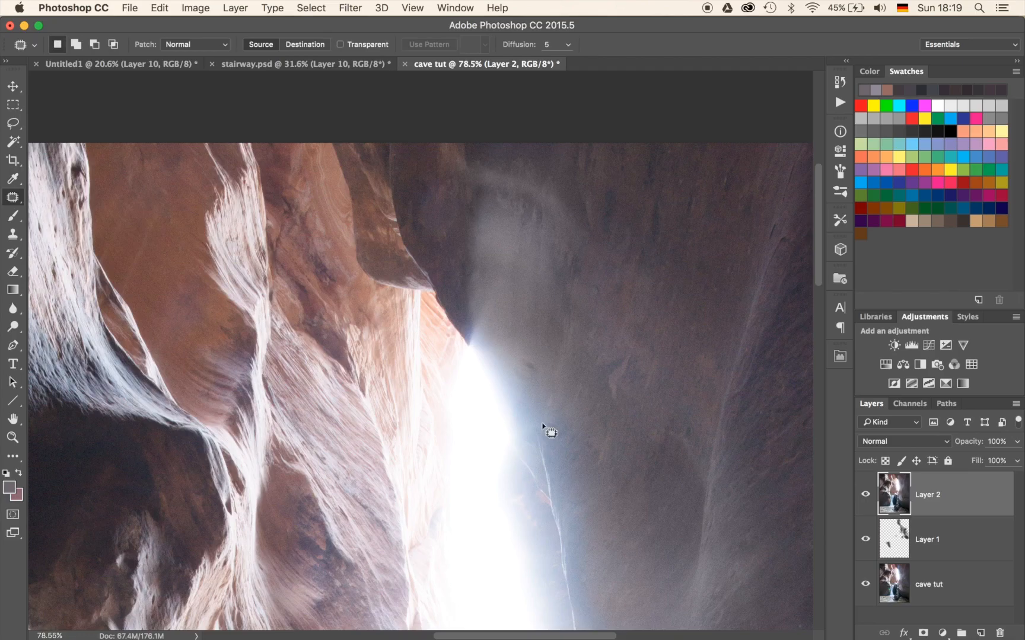
mouse_move(539, 432)
mouse_down()
mouse_move(466, 352)
mouse_move(457, 321)
mouse_move(485, 274)
mouse_move(524, 253)
mouse_move(560, 254)
mouse_move(586, 340)
mouse_move(534, 423)
mouse_up()
drag(533, 368, 638, 293)
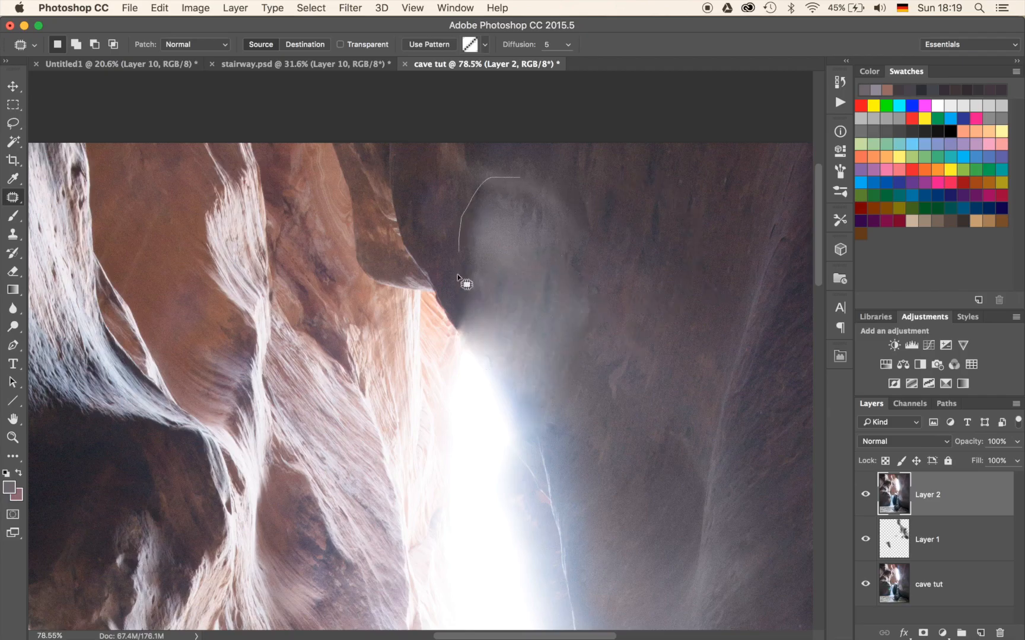
mouse_move(467, 343)
mouse_down()
mouse_move(510, 386)
mouse_move(533, 437)
mouse_move(559, 441)
mouse_move(599, 367)
mouse_move(598, 307)
mouse_move(580, 233)
mouse_move(522, 178)
mouse_up()
mouse_move(517, 267)
mouse_down()
mouse_move(646, 249)
mouse_move(661, 242)
mouse_move(652, 233)
mouse_up()
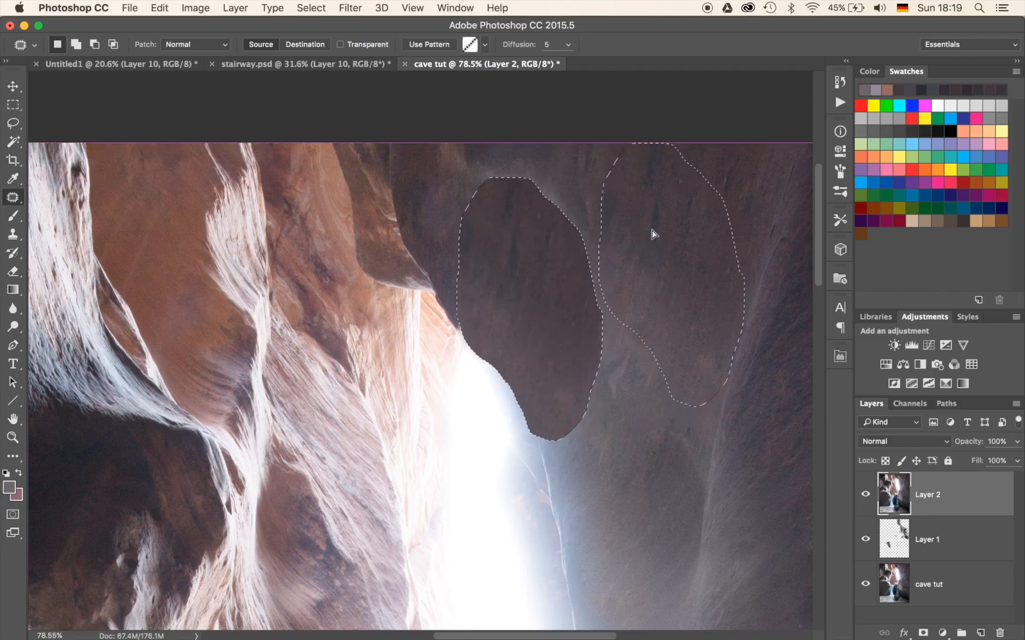
key(super+d)
Step: Compare the image without the patched layer, and patch the remaining pale arc above the opening with darker rock
click(863, 496)
click(865, 503)
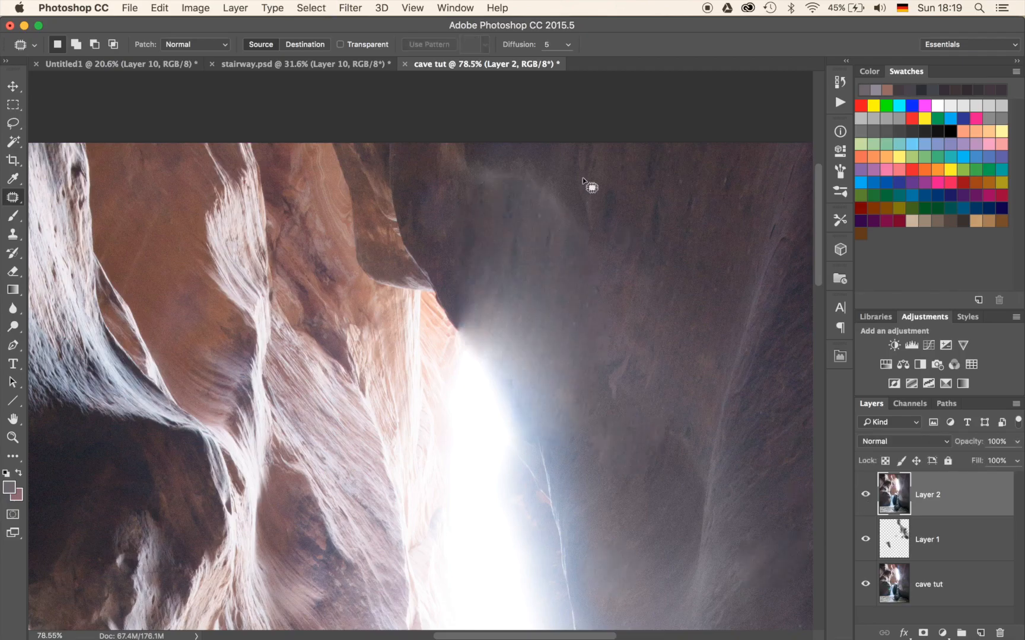
mouse_move(567, 172)
mouse_down()
mouse_move(470, 147)
mouse_move(452, 181)
mouse_move(473, 203)
mouse_move(580, 248)
mouse_move(578, 182)
mouse_move(660, 216)
mouse_move(682, 186)
mouse_up()
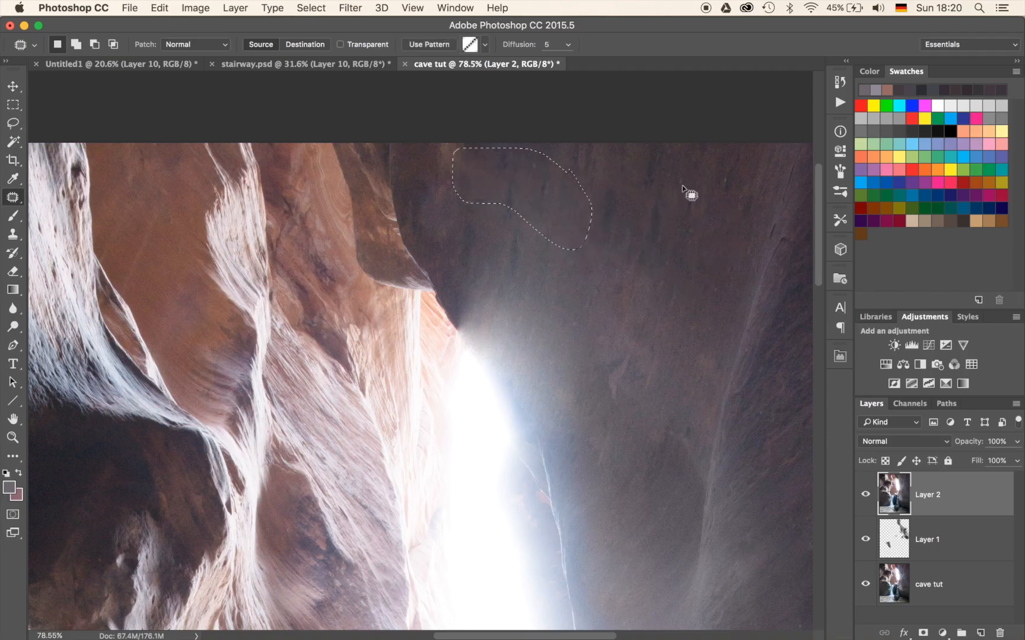
key(ctrl+d)
Step: Toggle the patched layer's visibility repeatedly to compare the whole photo before and after the flare removal
click(865, 494)
click(865, 494)
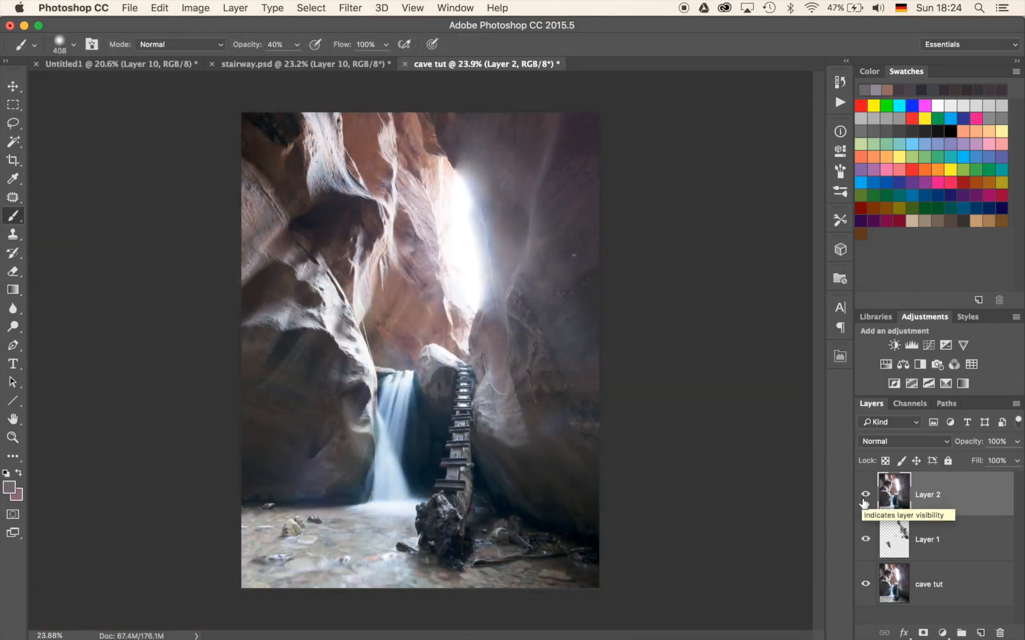
click(865, 498)
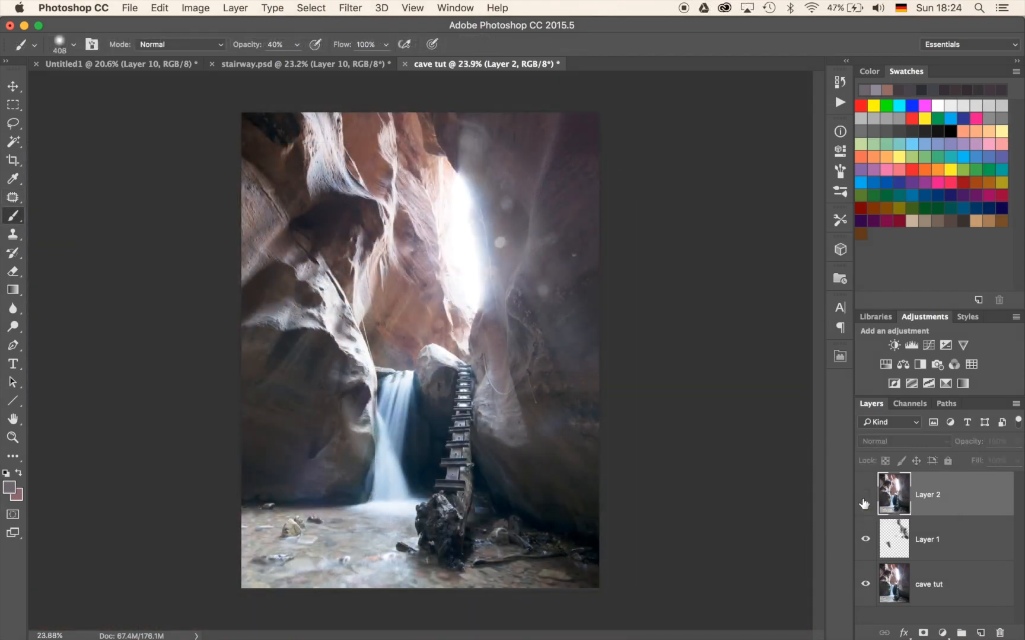
click(864, 498)
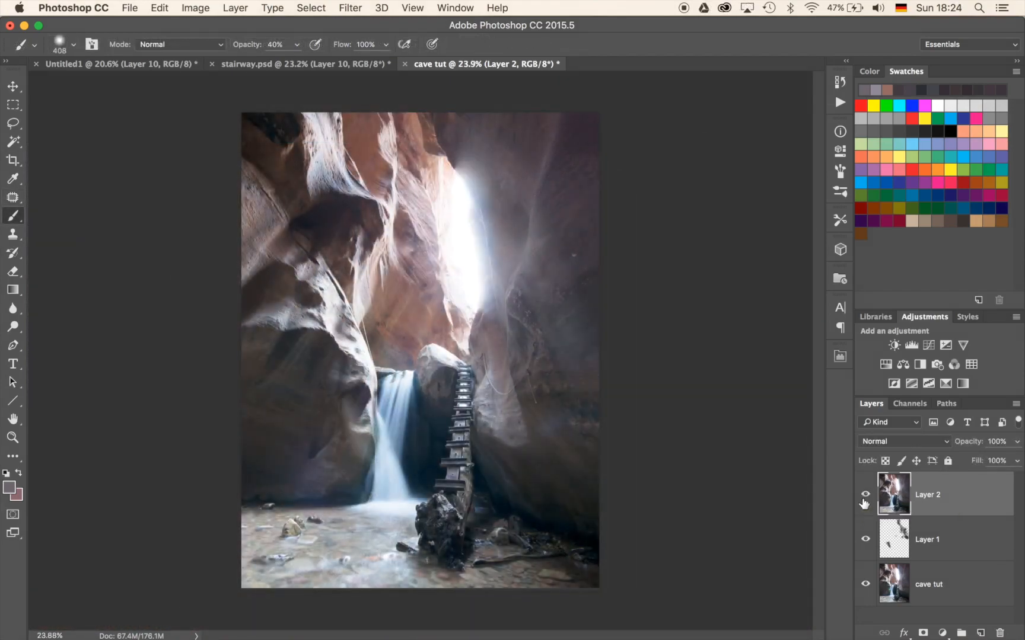
click(864, 498)
click(864, 498)
click(864, 498)
click(864, 498)
click(864, 498)
click(864, 498)
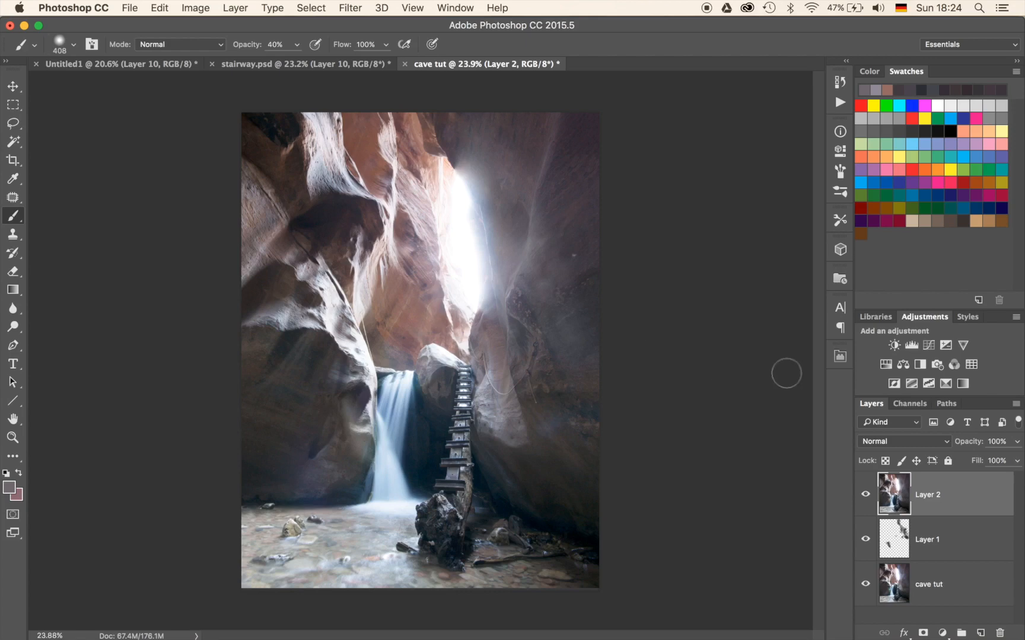
Step: Add a Curves adjustment layer that darkens the midtones, and invert its mask to black
click(928, 345)
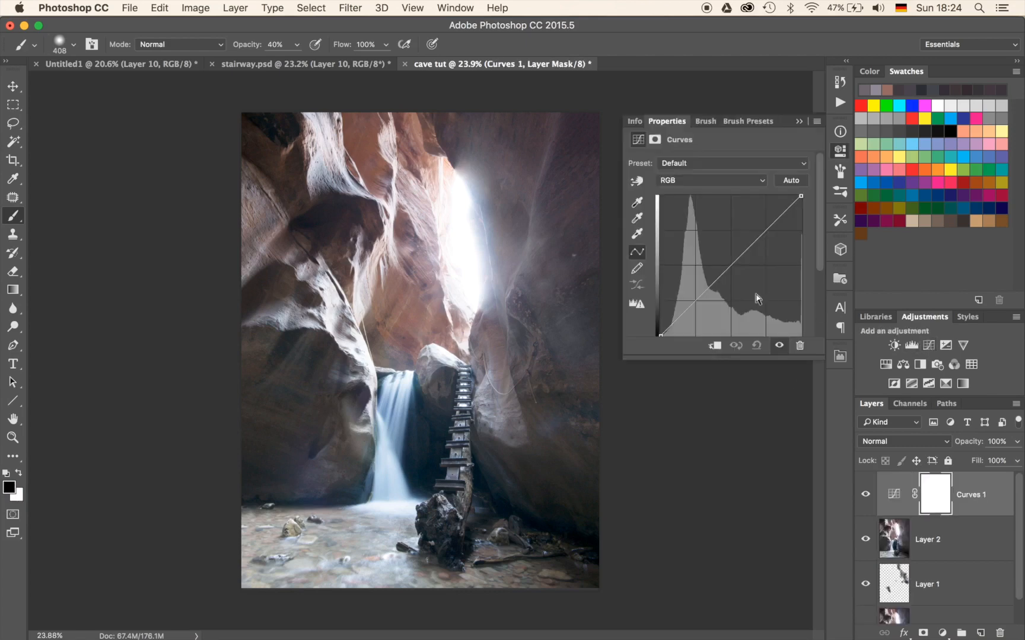
drag(721, 283, 722, 284)
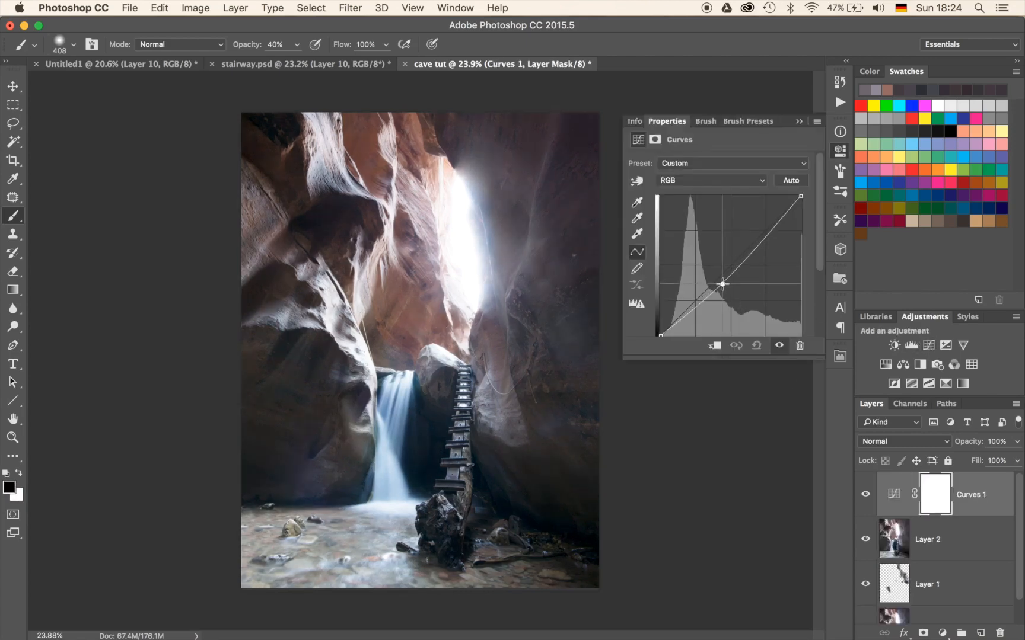
click(798, 122)
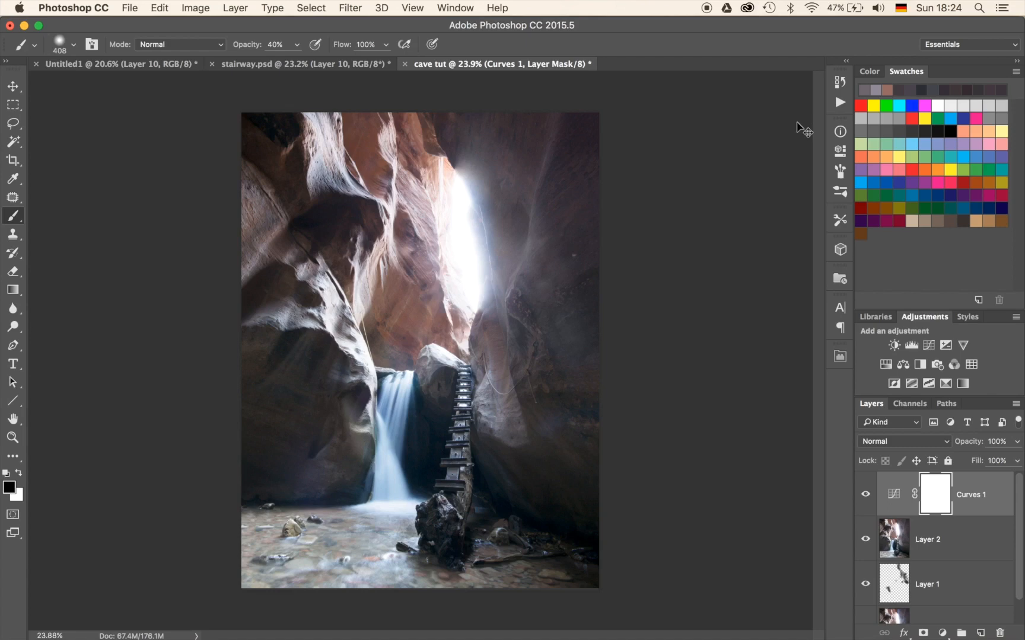
key(super+i)
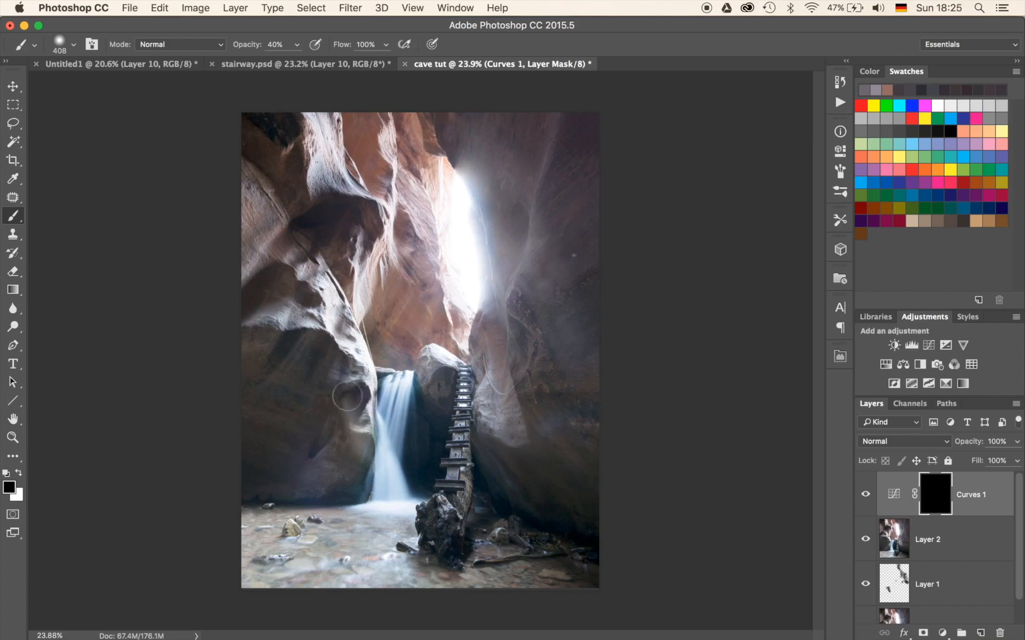
Step: Paint white on the Curves mask over the hazy rock right of the opening with a soft 1118 px brush at 40% opacity
mouse_move(354, 324)
mouse_down()
mouse_move(399, 320)
mouse_move(405, 333)
mouse_up()
scroll(462, 229, up, 6)
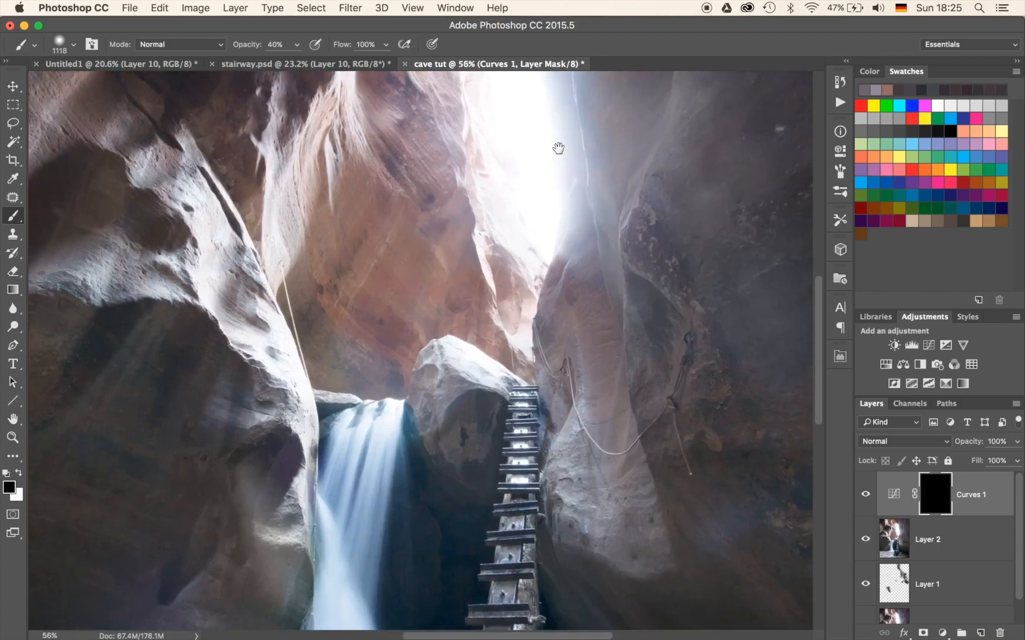
mouse_move(558, 147)
mouse_down()
mouse_move(492, 366)
mouse_move(522, 392)
mouse_up()
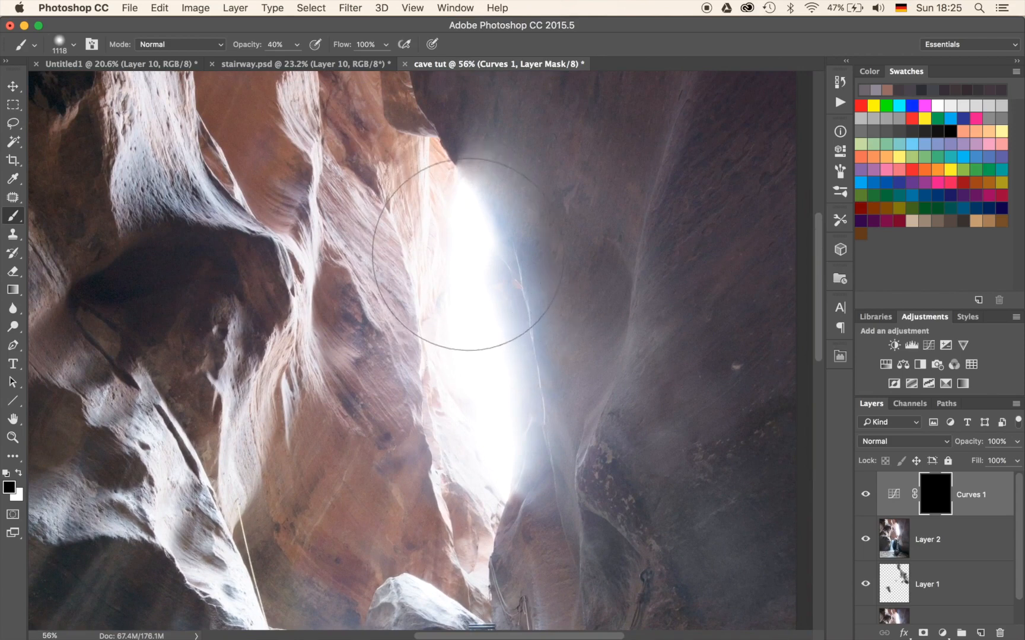
key(x)
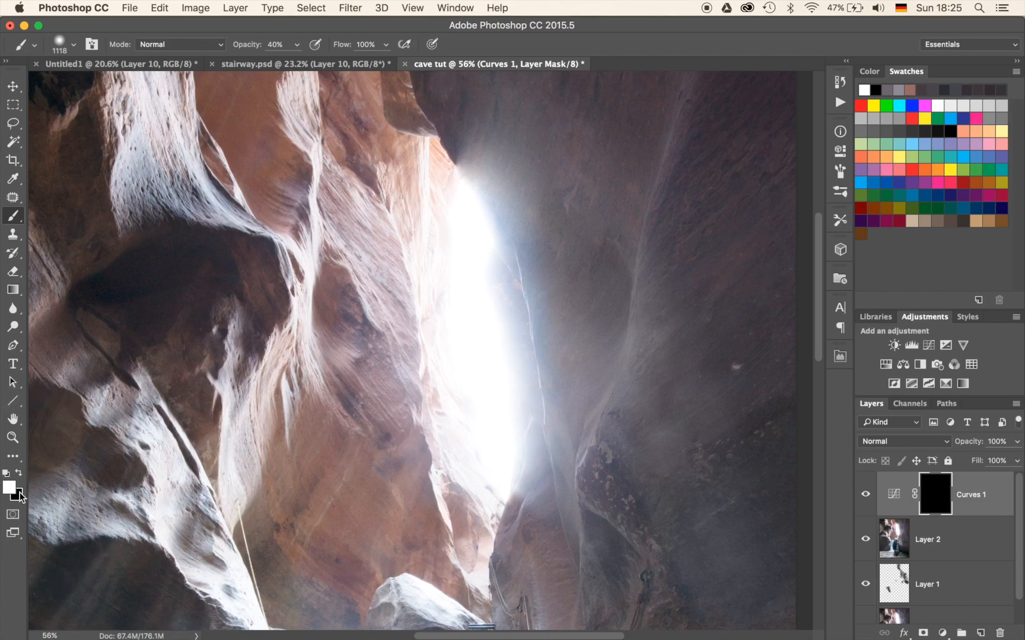
mouse_move(489, 270)
mouse_down()
mouse_move(445, 221)
mouse_move(490, 405)
mouse_move(448, 260)
mouse_move(586, 362)
mouse_move(567, 369)
mouse_up()
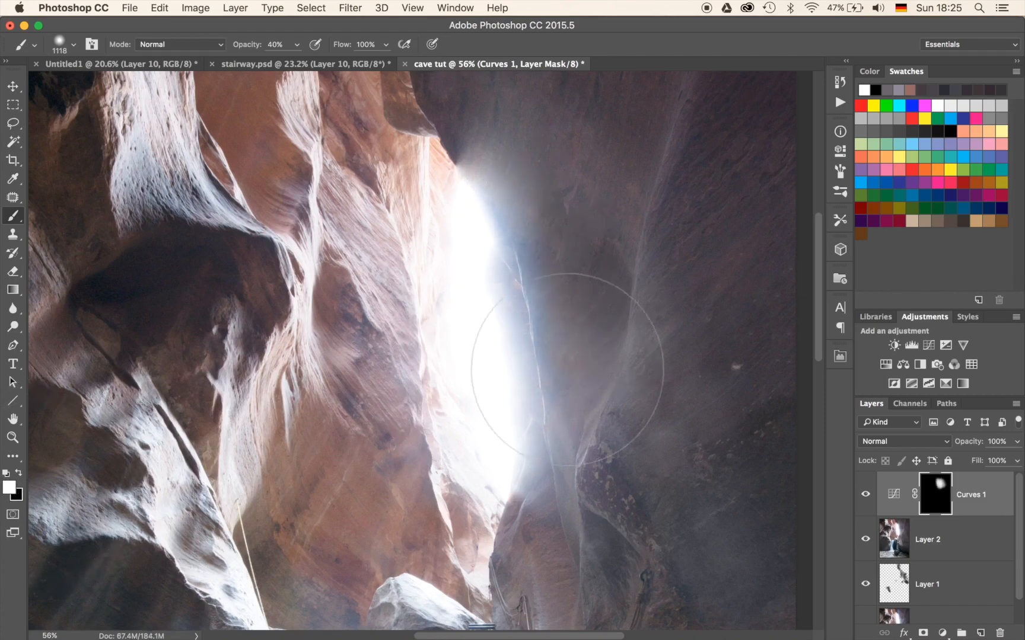
Step: Paint white on the Curves mask over the hazy rock above the opening and down the right cave wall
scroll(492, 255, up, 10)
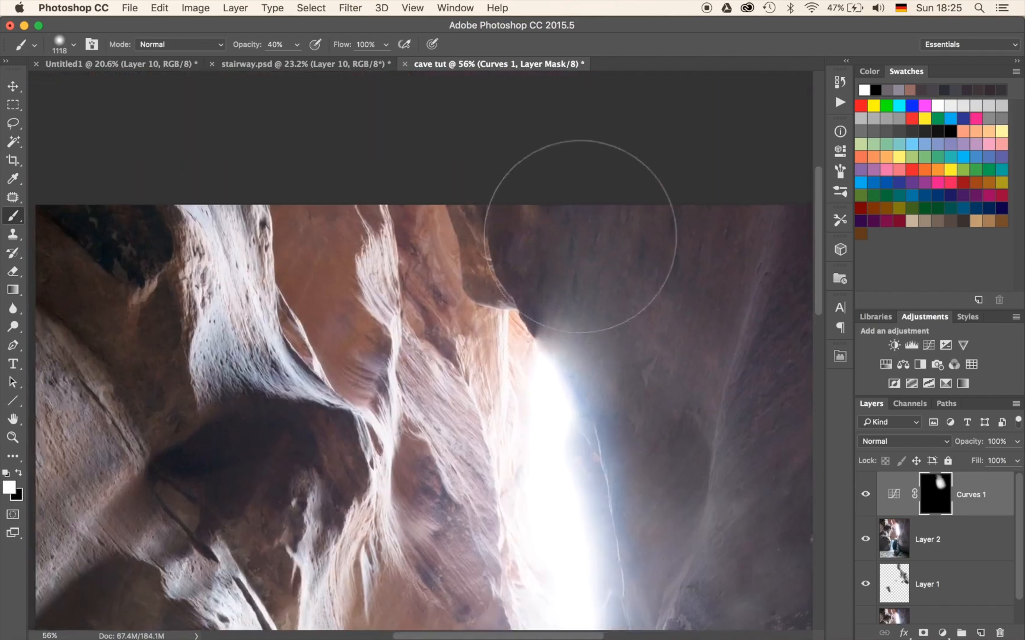
drag(675, 305, 384, 190)
mouse_move(517, 281)
mouse_down()
mouse_move(441, 440)
mouse_move(455, 341)
mouse_up()
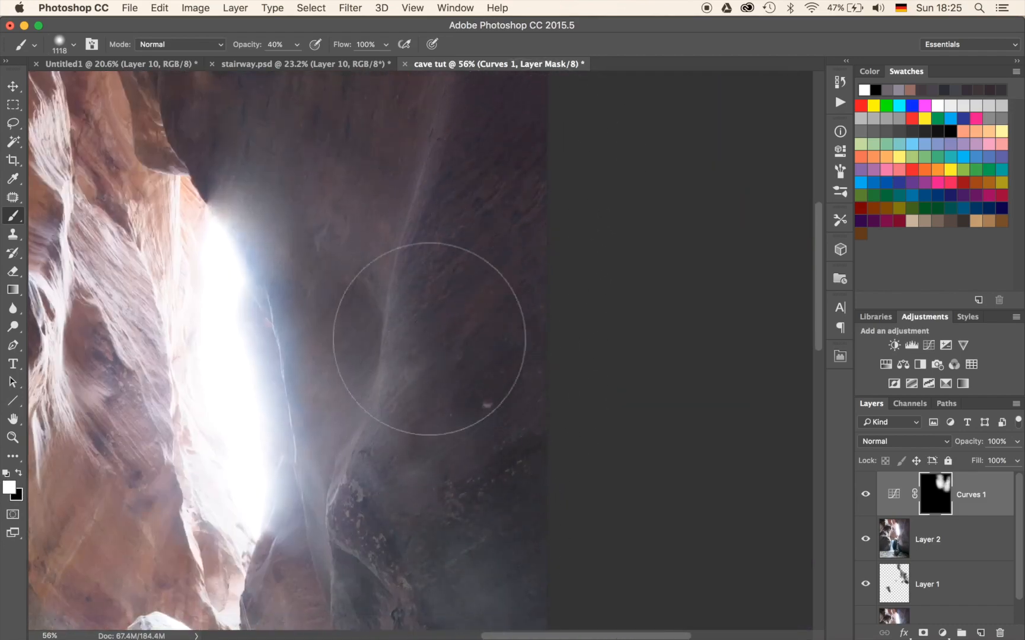
scroll(429, 339, up, 5)
scroll(429, 339, left, 6)
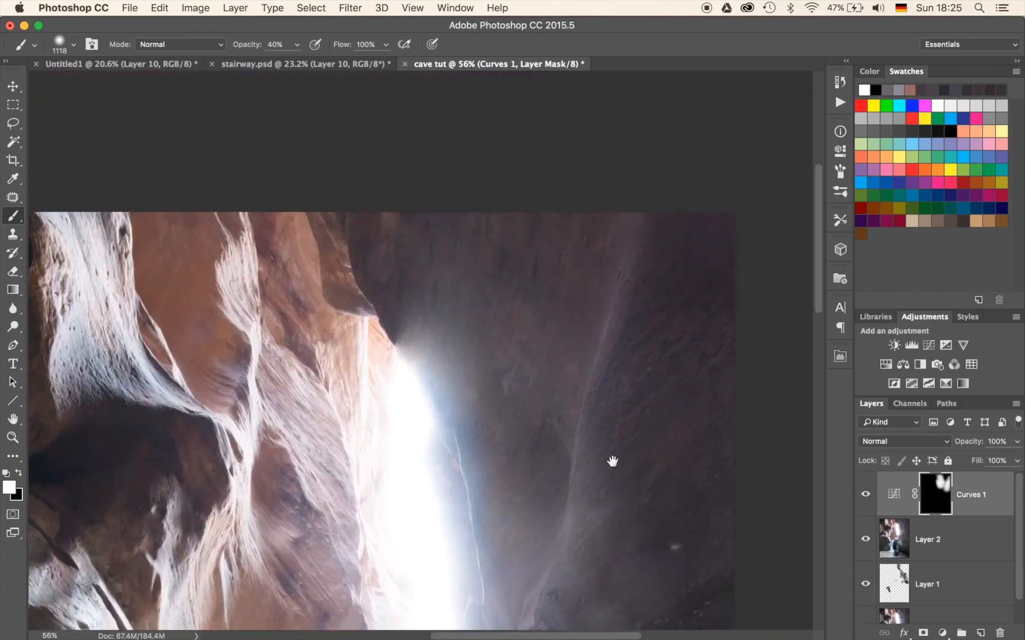
scroll(613, 462, down, 10)
scroll(613, 461, right, 4)
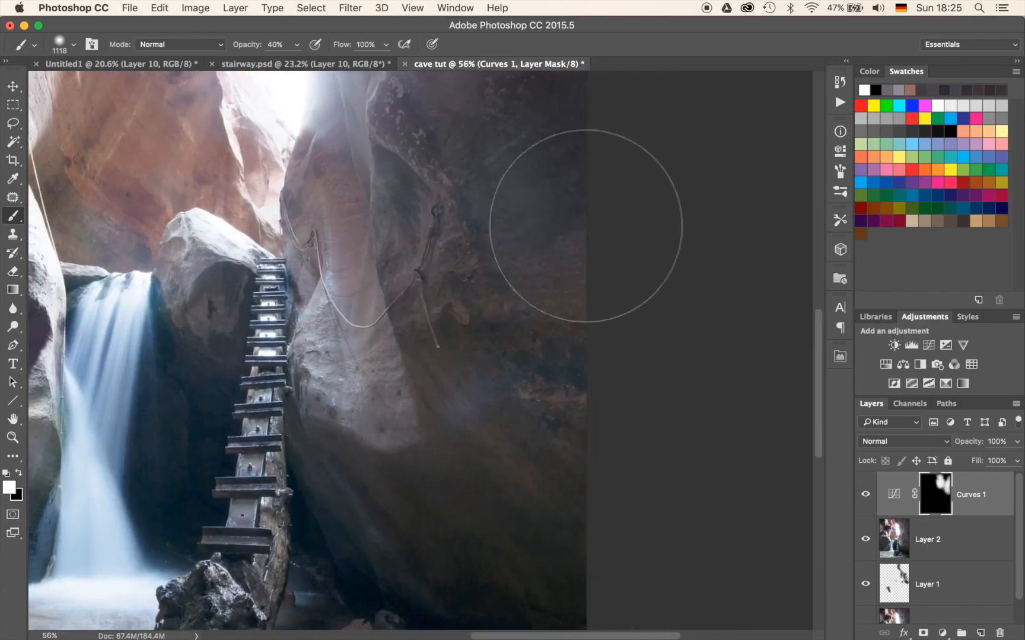
scroll(622, 352, up, 4)
scroll(622, 352, left, 4)
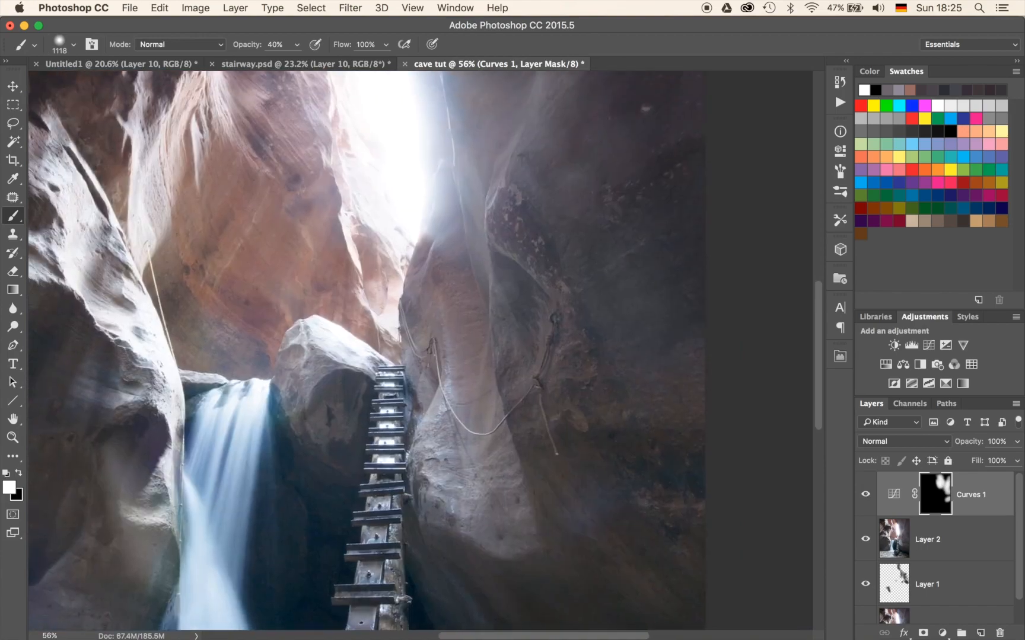
Step: Paint white on the Curves mask over the pale rock in the photo's upper-left corner
scroll(241, 355, left, 10)
scroll(241, 355, up, 3)
scroll(427, 320, right, 4)
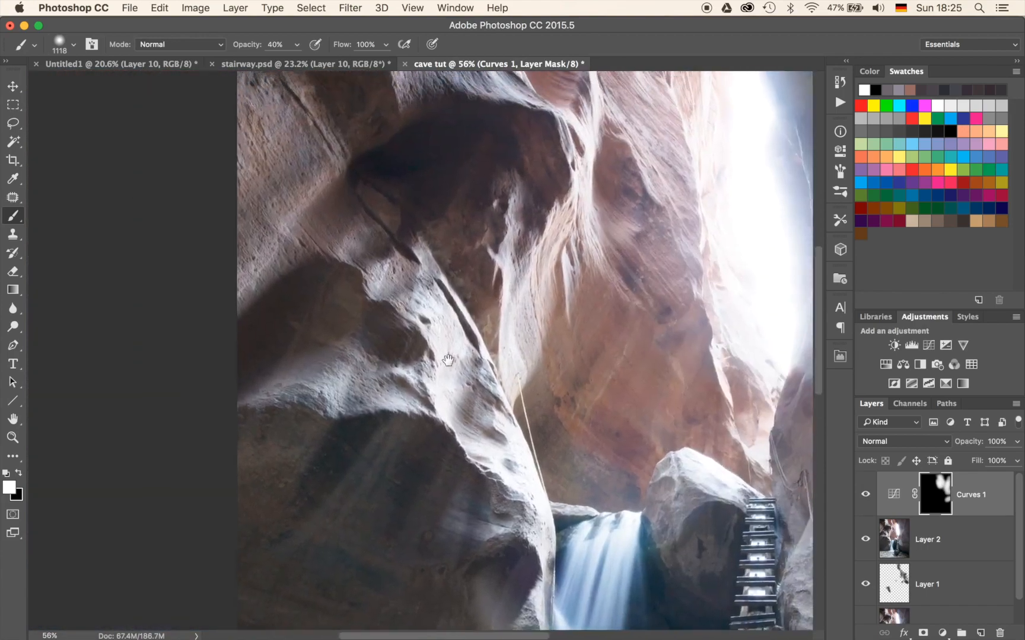
drag(466, 303, 405, 451)
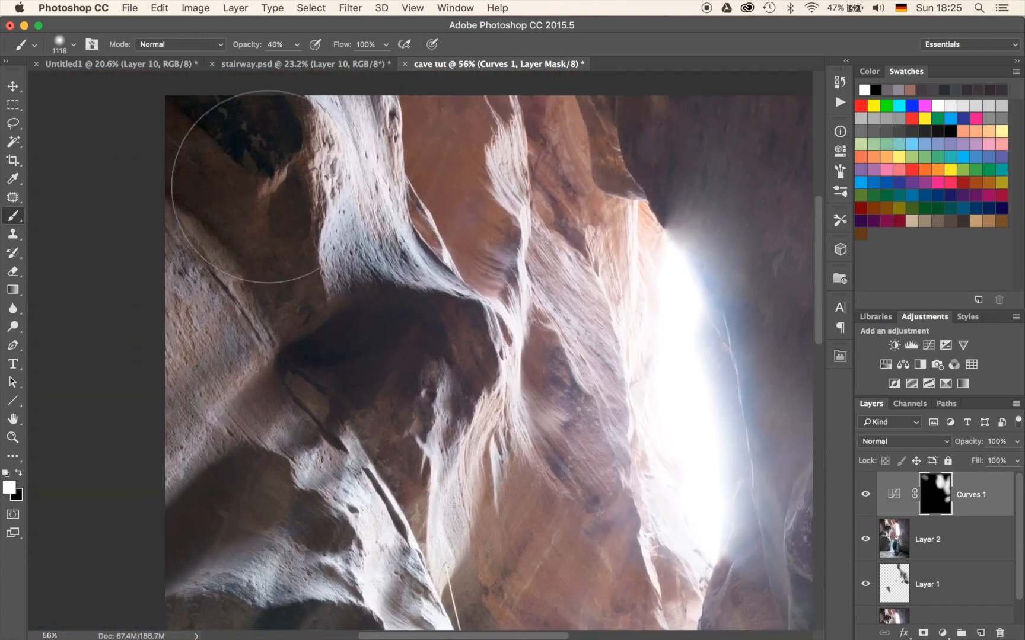
drag(232, 172, 285, 217)
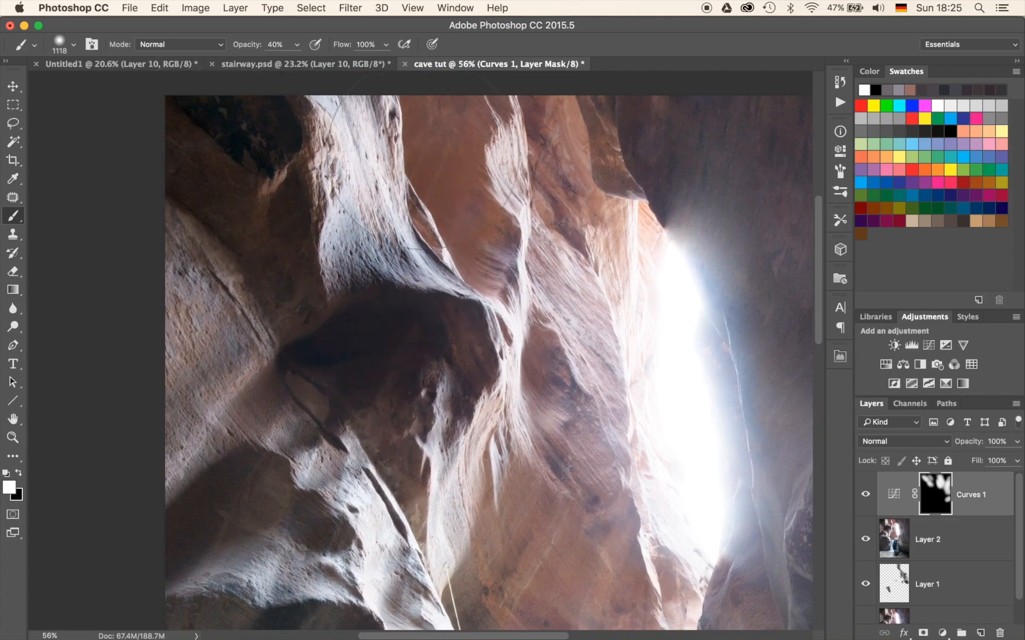
Step: Paint white on the Curves mask over the central rock, the lower-left wall and the pool at the waterfall's foot
drag(590, 326, 377, 141)
mouse_move(450, 252)
mouse_down()
mouse_move(423, 293)
mouse_move(400, 285)
mouse_up()
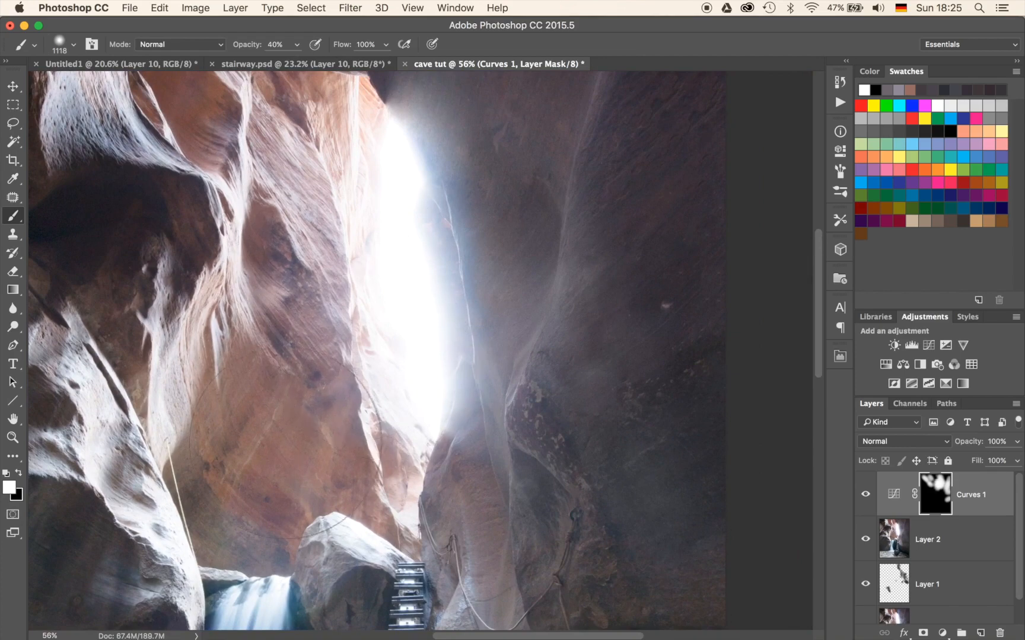
drag(353, 434, 522, 124)
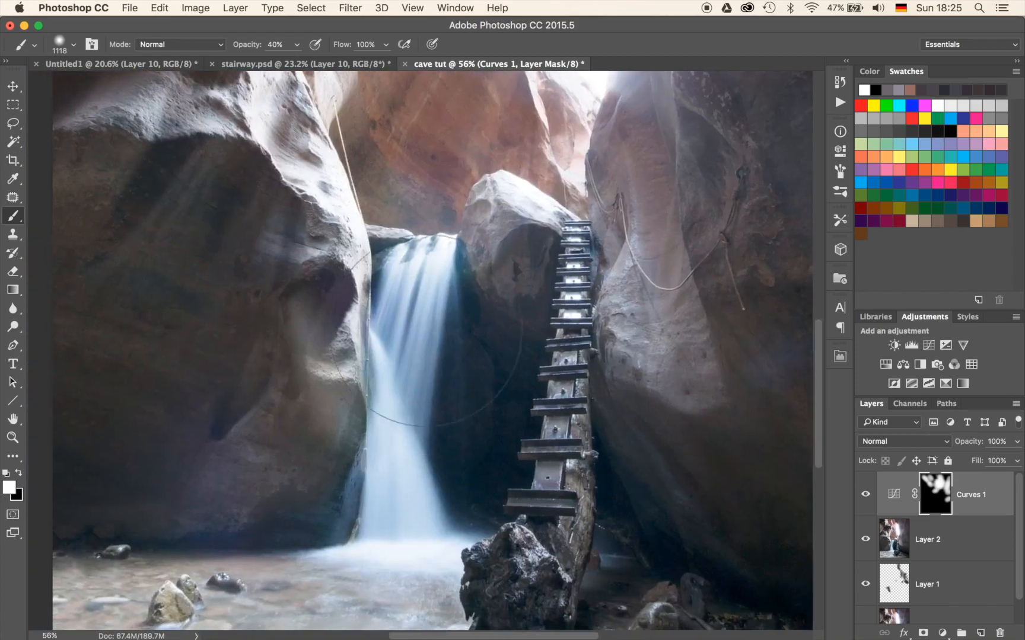
drag(323, 497, 430, 240)
mouse_move(316, 408)
mouse_down()
mouse_move(432, 421)
mouse_move(182, 377)
mouse_move(398, 342)
mouse_move(367, 356)
mouse_up()
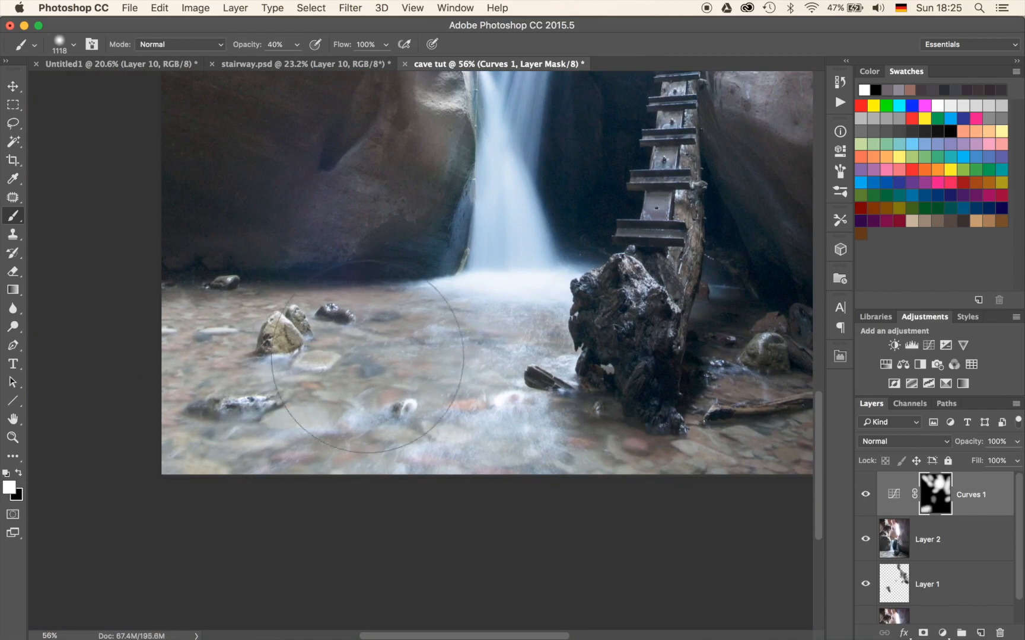
drag(682, 380, 342, 388)
mouse_move(532, 397)
mouse_down()
mouse_move(408, 344)
mouse_move(496, 233)
mouse_move(680, 172)
mouse_up()
drag(550, 224, 567, 395)
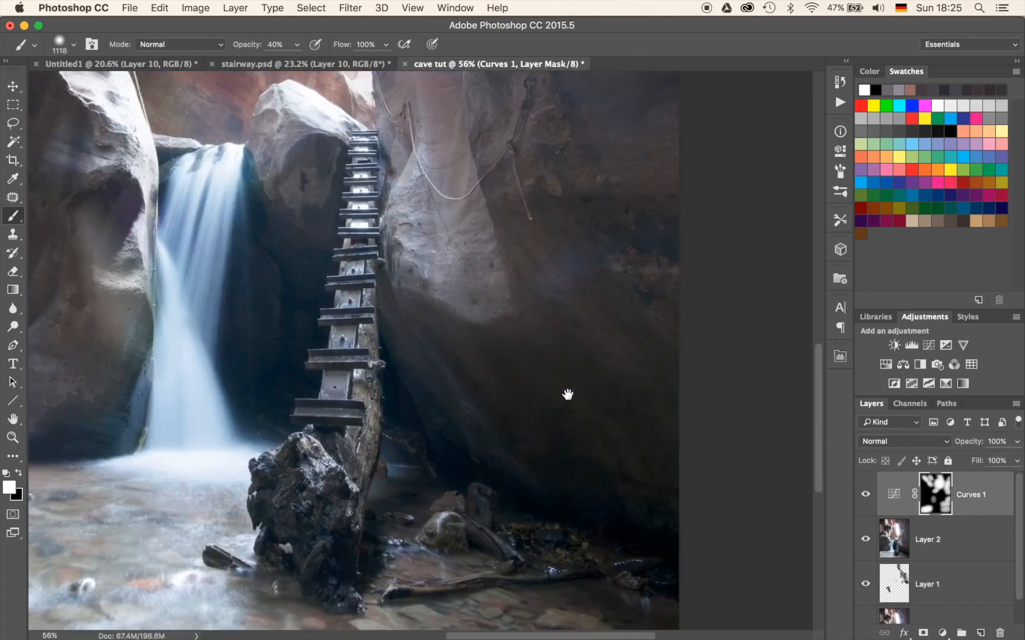
scroll(568, 368, down, 10)
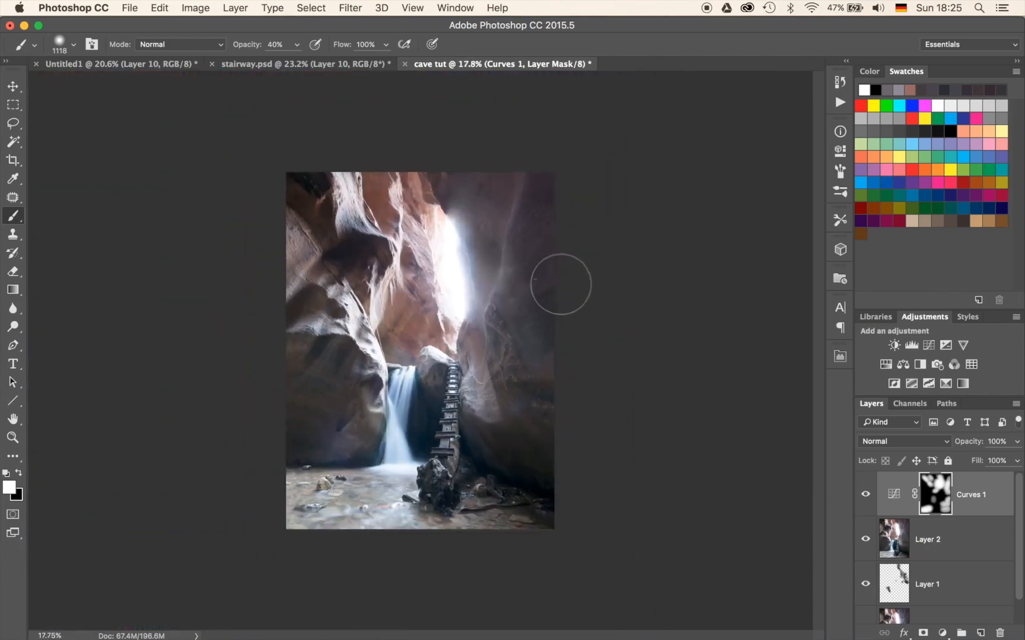
scroll(561, 284, up, 2)
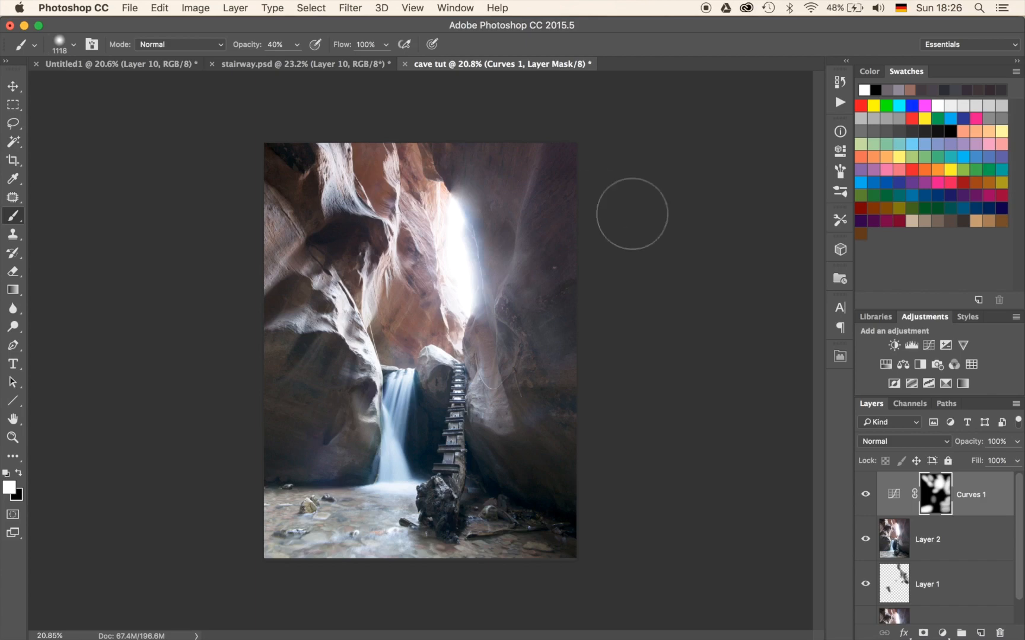
Step: Add a Hue/Saturation adjustment layer with Saturation +49 and a slight hue tweak, and invert its mask to black
click(886, 364)
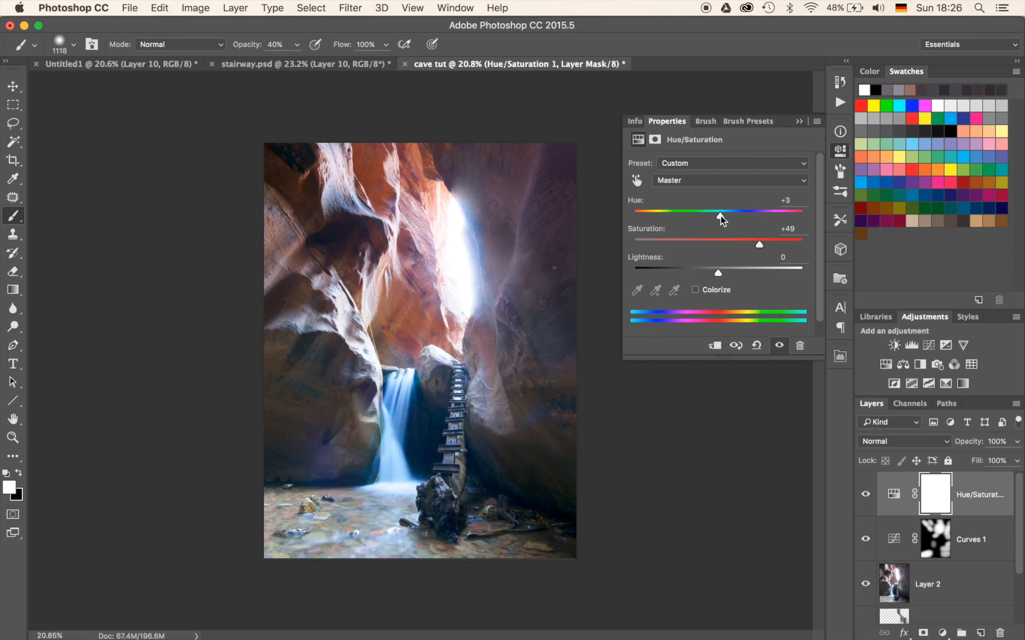
drag(720, 220, 715, 222)
click(798, 121)
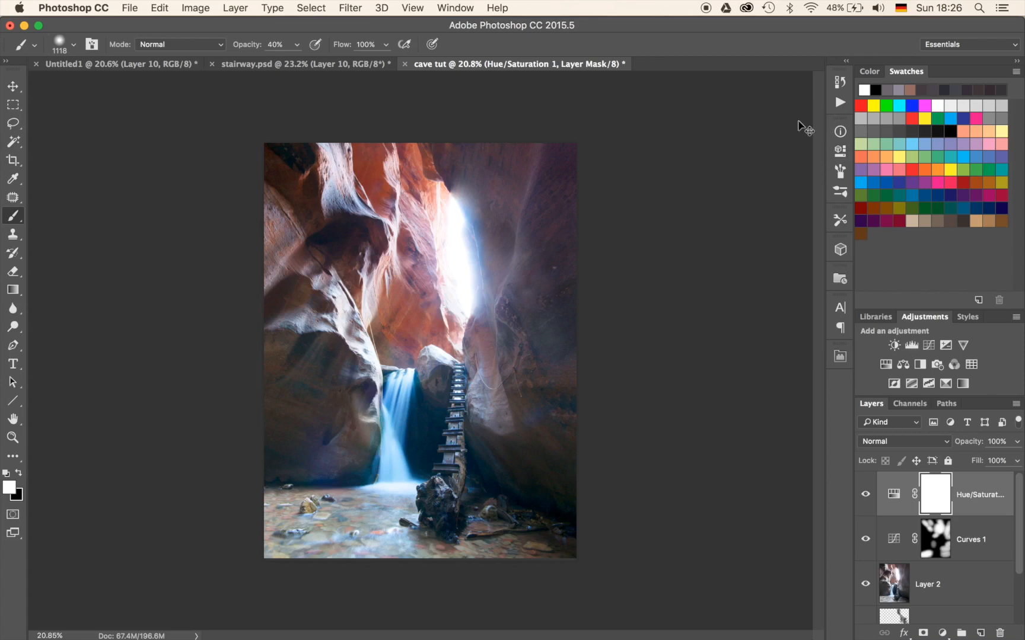
key(super+i)
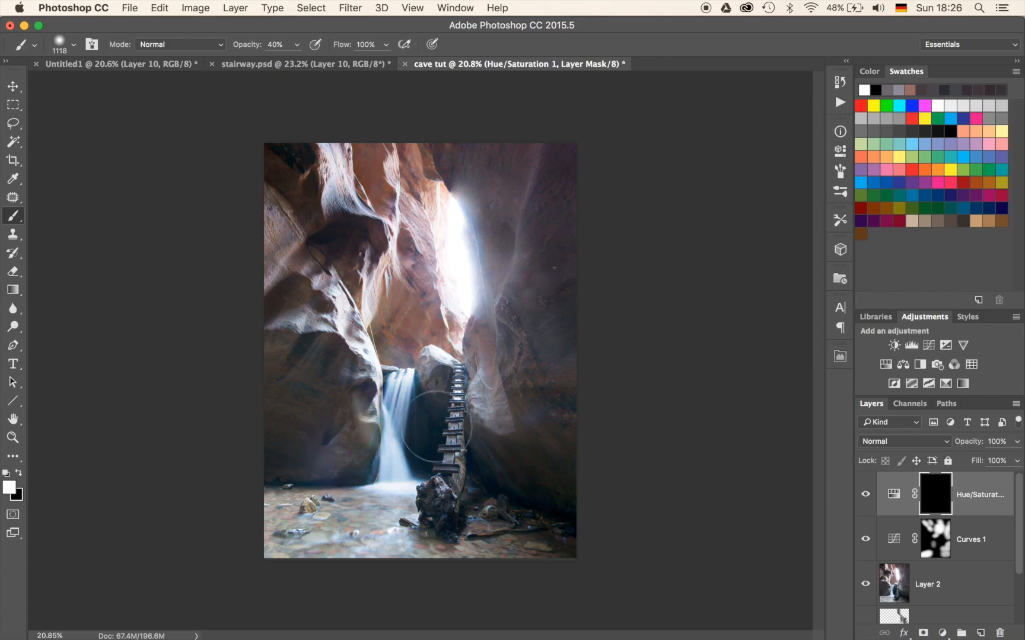
Step: Paint white on the Hue/Saturation mask over the orange rock beside the opening and the left cave wall
scroll(420, 326, up, 4)
drag(380, 262, 390, 371)
mouse_move(377, 168)
mouse_down()
mouse_move(442, 346)
mouse_move(408, 350)
mouse_move(449, 414)
mouse_move(404, 224)
mouse_move(420, 114)
mouse_up()
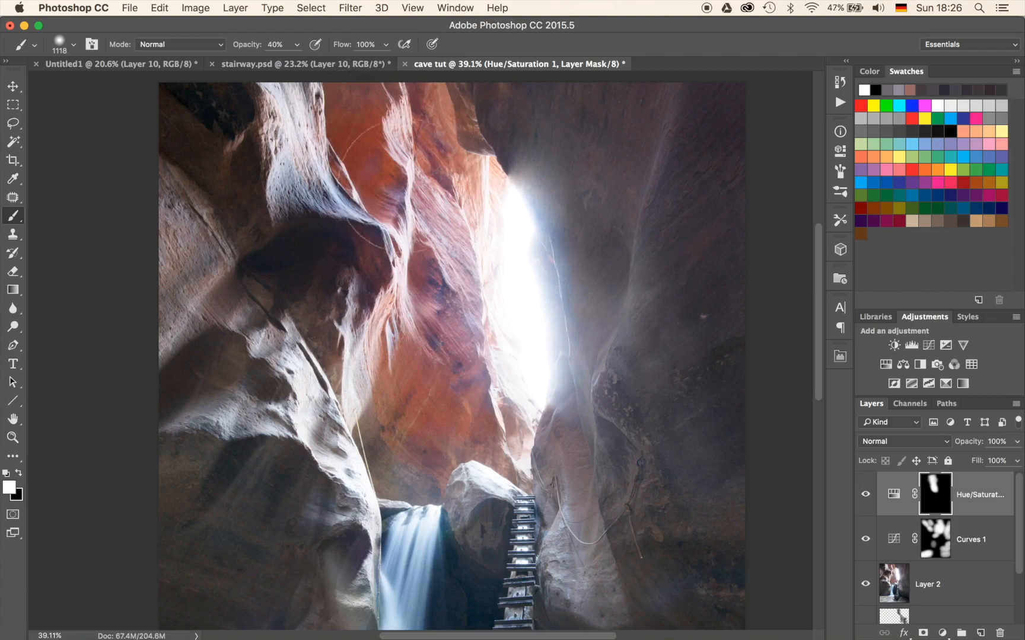
drag(150, 228, 203, 285)
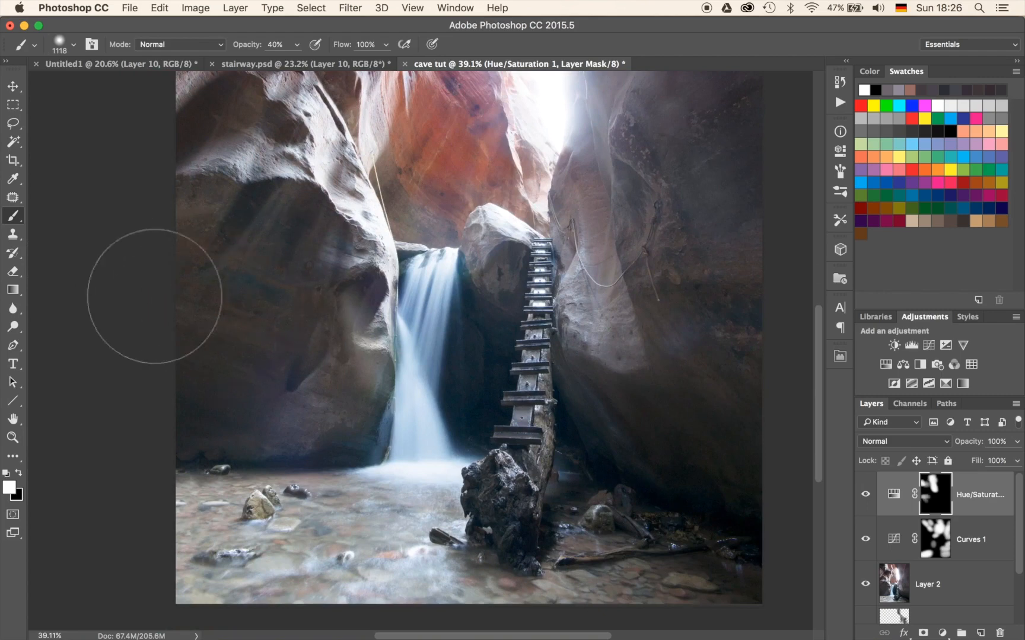
mouse_move(154, 296)
mouse_down()
mouse_move(269, 369)
mouse_move(241, 286)
mouse_move(254, 256)
mouse_move(193, 306)
mouse_move(240, 354)
mouse_move(225, 387)
mouse_up()
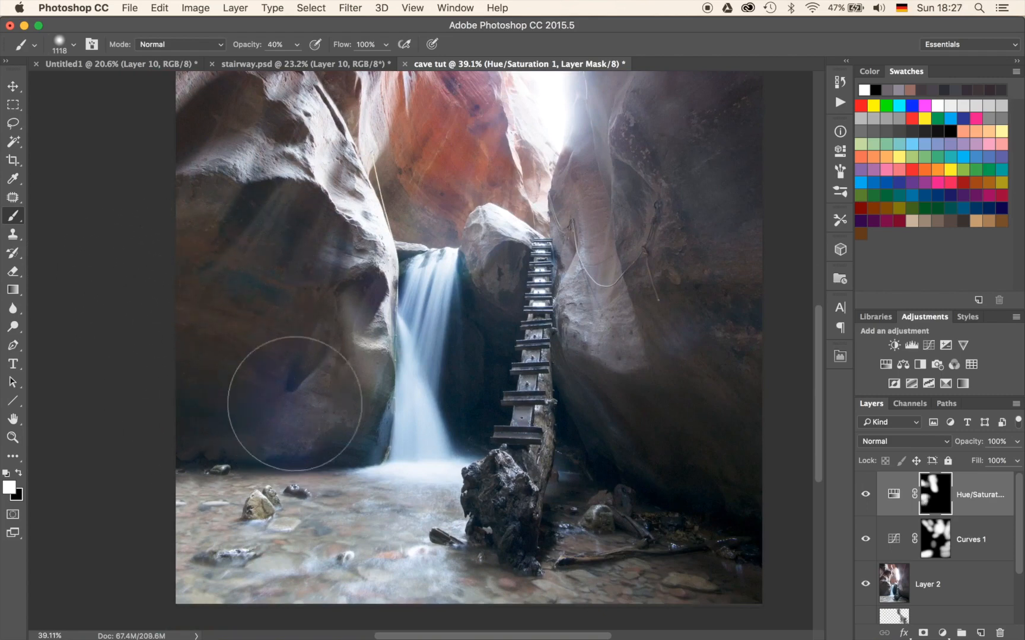
Step: Paint white on the Hue/Saturation mask over the upper part of the right cave wall
drag(638, 194, 365, 537)
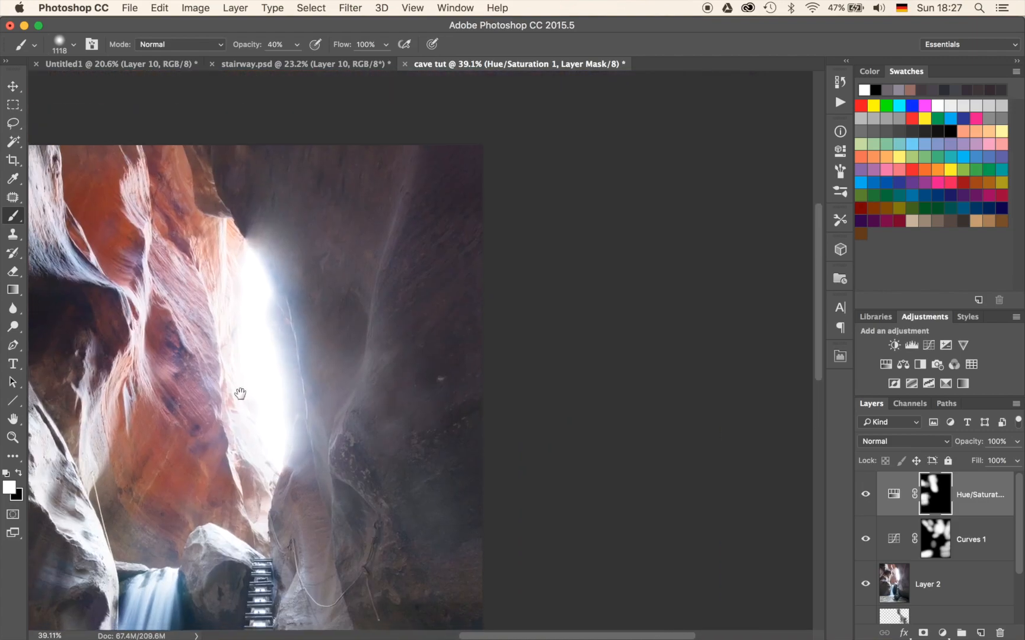
drag(240, 393, 455, 336)
mouse_move(594, 120)
mouse_down()
mouse_move(523, 186)
mouse_move(616, 199)
mouse_move(682, 240)
mouse_move(626, 333)
mouse_move(650, 411)
mouse_move(693, 449)
mouse_up()
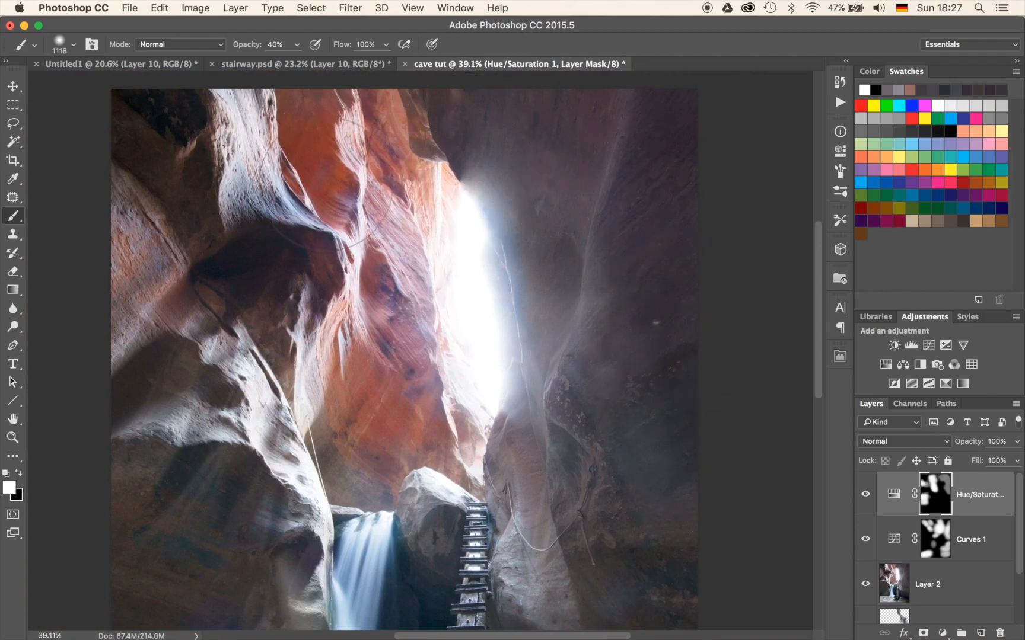
mouse_move(534, 156)
mouse_down()
mouse_move(576, 200)
mouse_move(578, 161)
mouse_up()
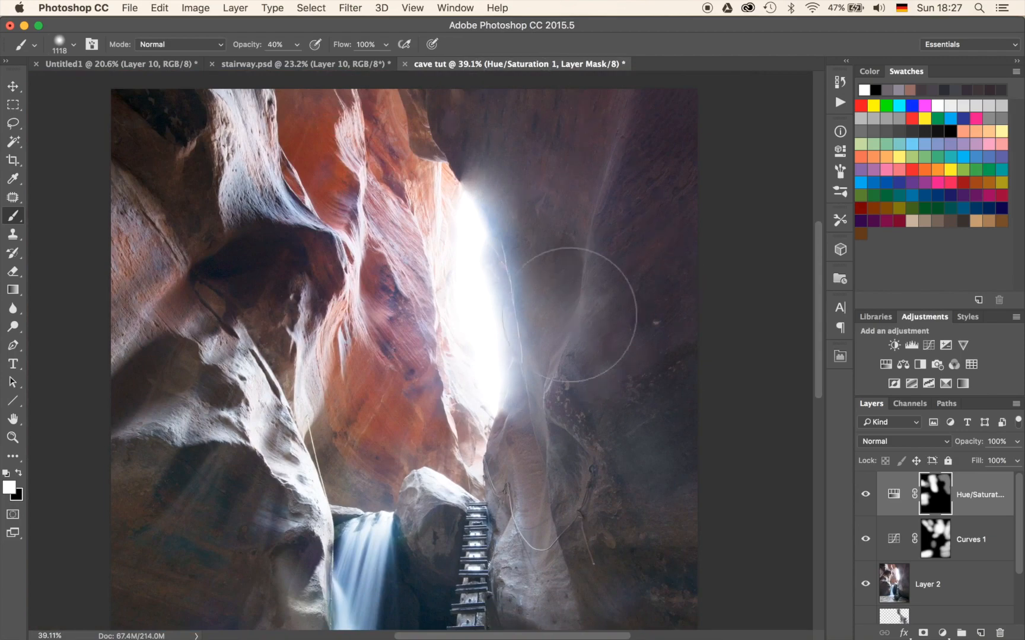
scroll(489, 373, down, 5)
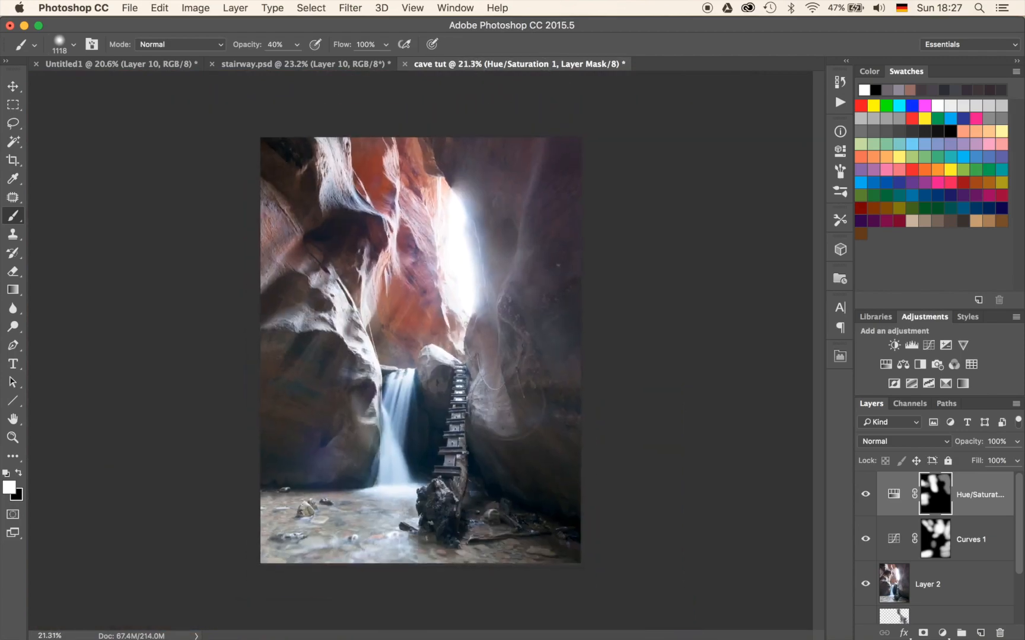
scroll(490, 374, up, 1)
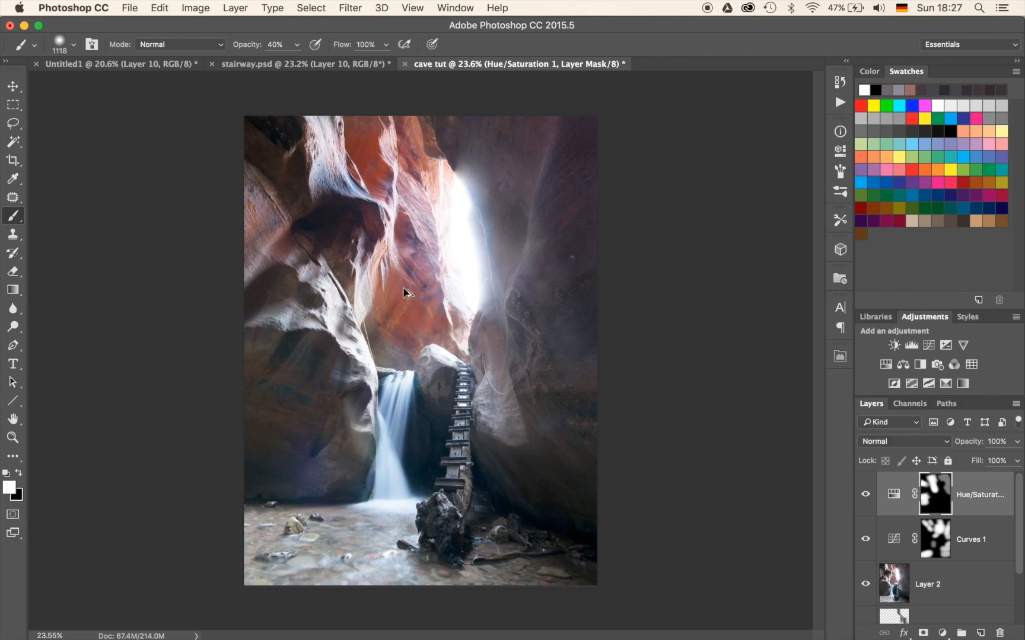
Step: Stamp all visible layers into a new merged layer and open it in the Camera Raw Filter
key(super+alt+shift+e)
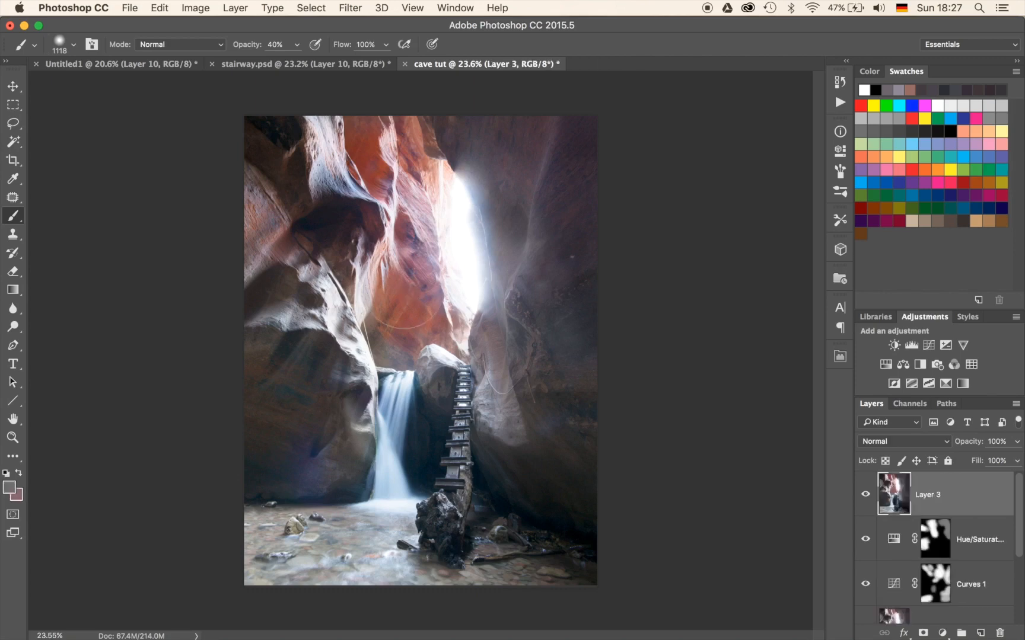
click(343, 4)
click(391, 93)
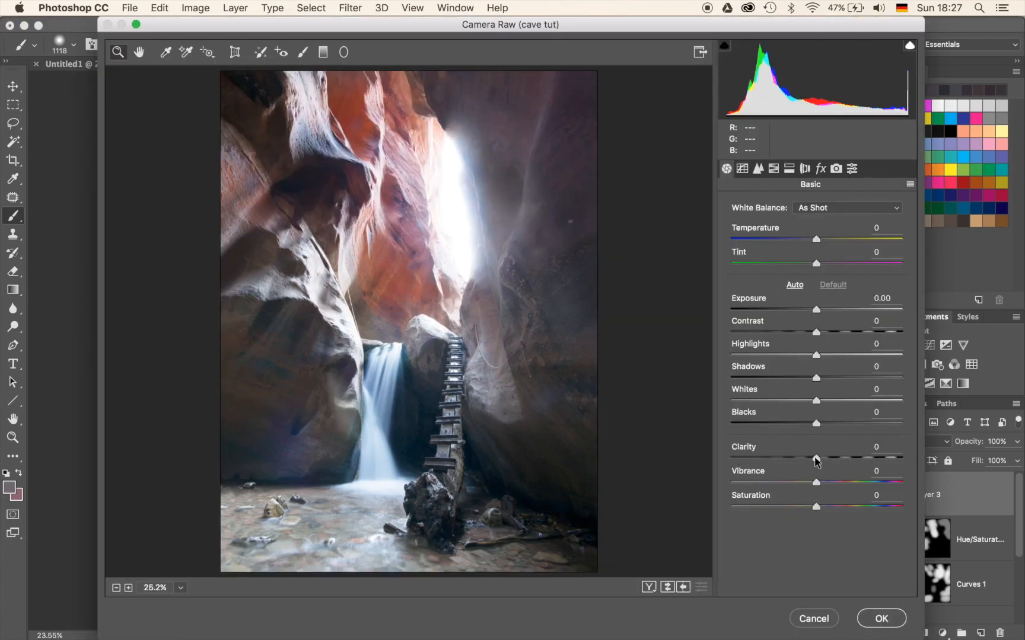
Step: Set the Camera Raw Clarity to +85, judging the effect on a close-up of the upper rock
mouse_move(816, 457)
mouse_down()
mouse_move(895, 462)
mouse_move(819, 459)
mouse_up()
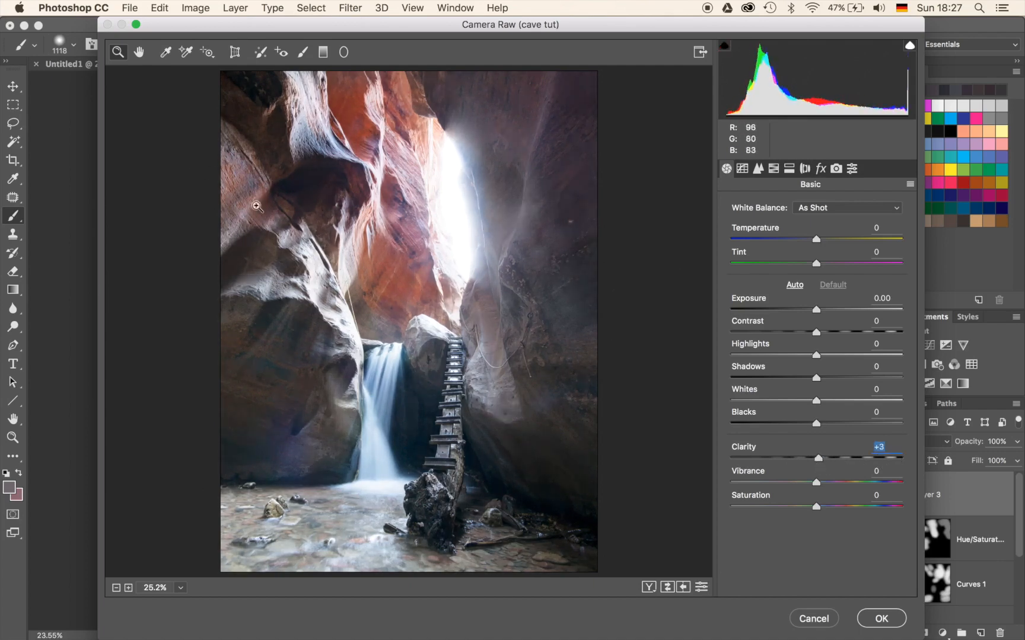
click(244, 188)
click(180, 238)
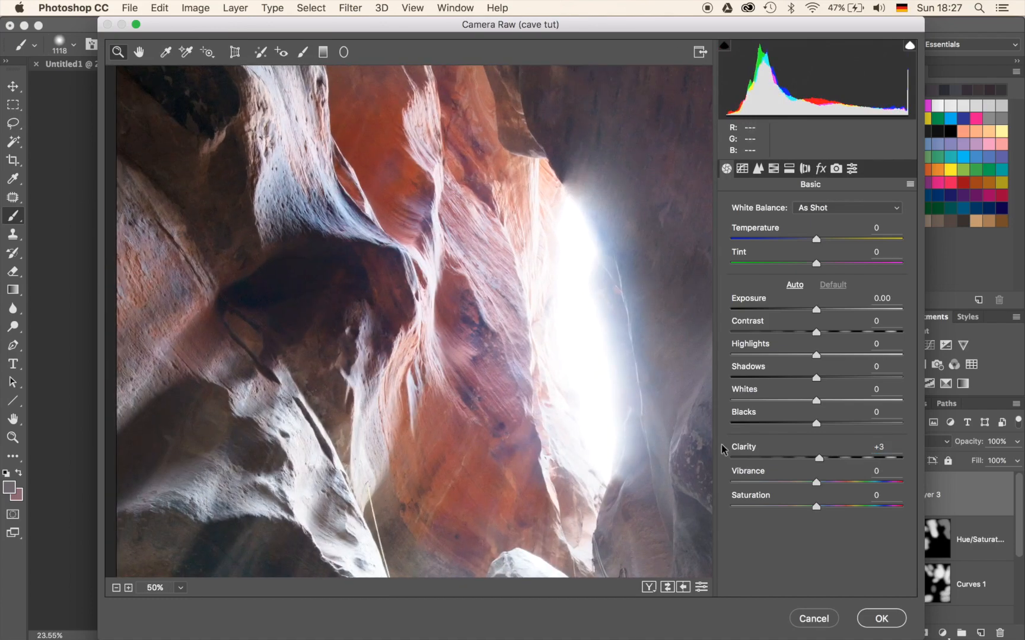
drag(819, 459, 890, 460)
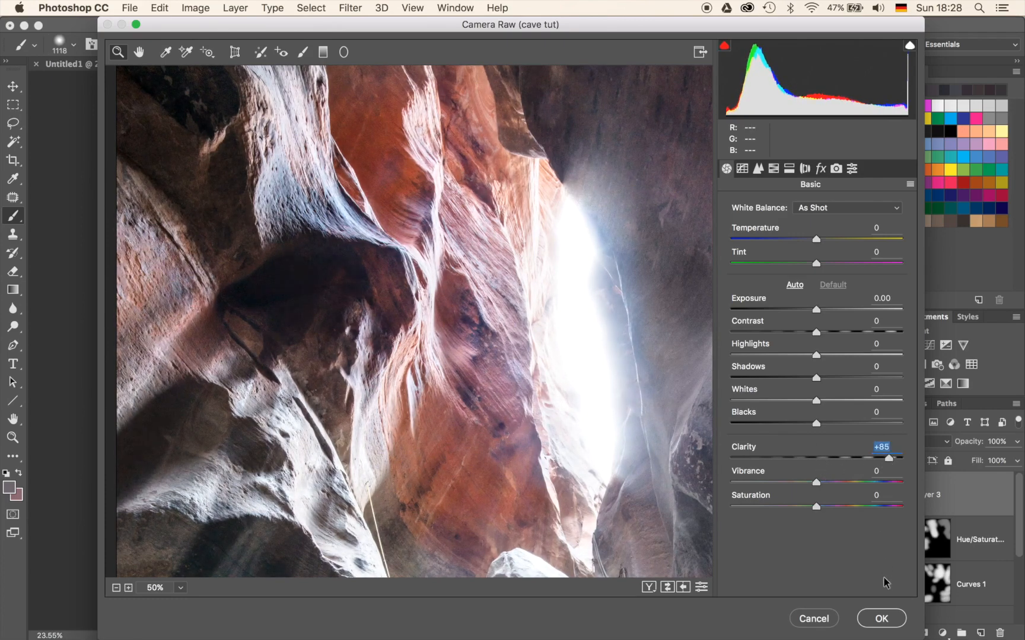
Step: Examine the clarity effect on the rock texture up close and across the whole photo
click(412, 389)
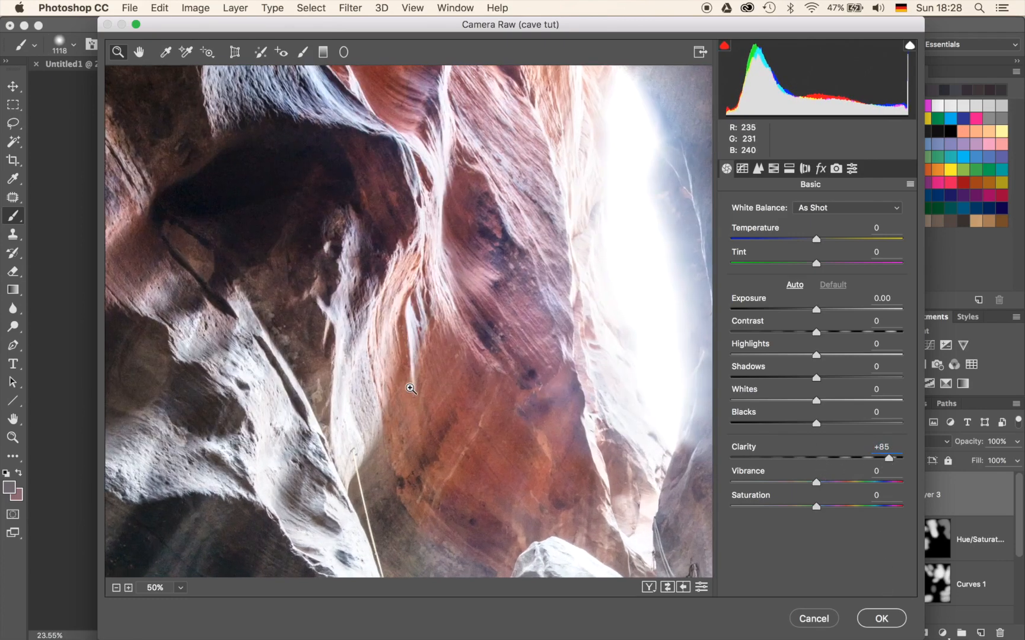
click(412, 389)
click(116, 589)
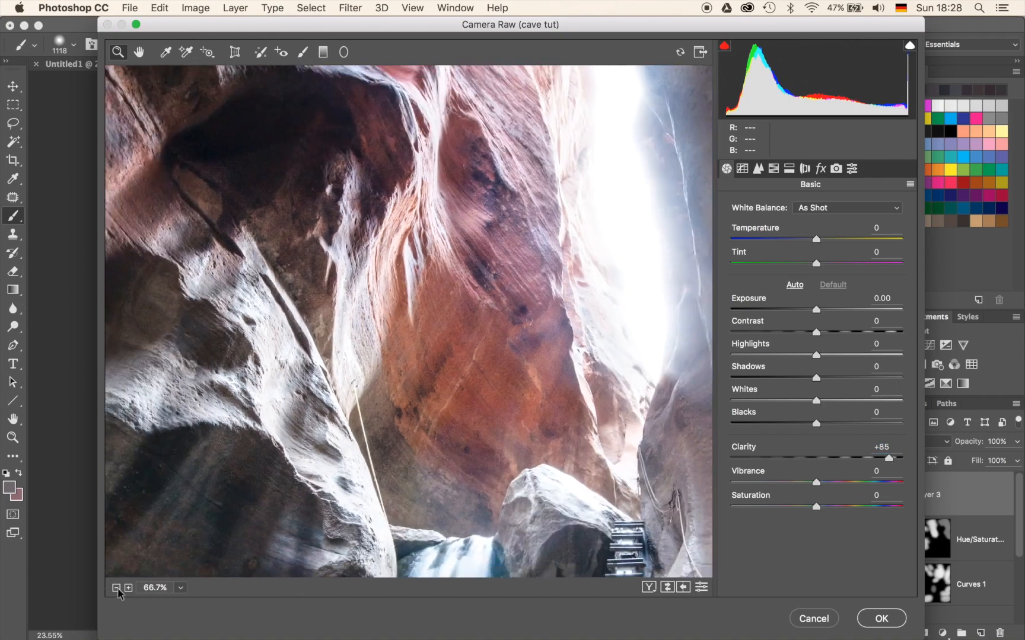
click(116, 588)
click(116, 588)
click(116, 588)
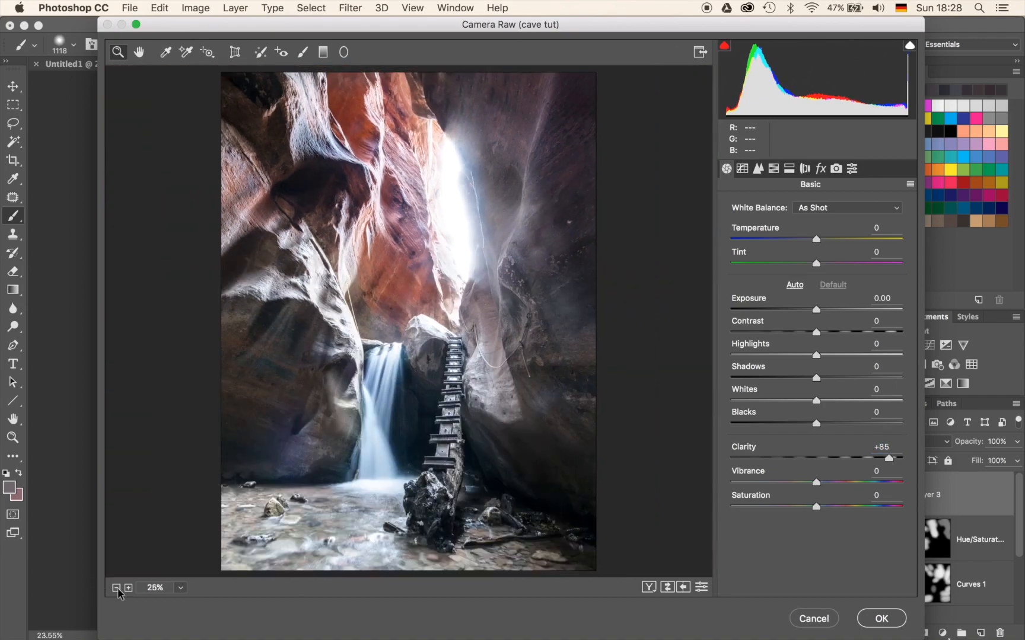
click(116, 588)
click(128, 588)
Step: Set Camera Raw Vibrance to +23 and Contrast to about +16, and apply the filter to the merged layer
drag(839, 483, 840, 484)
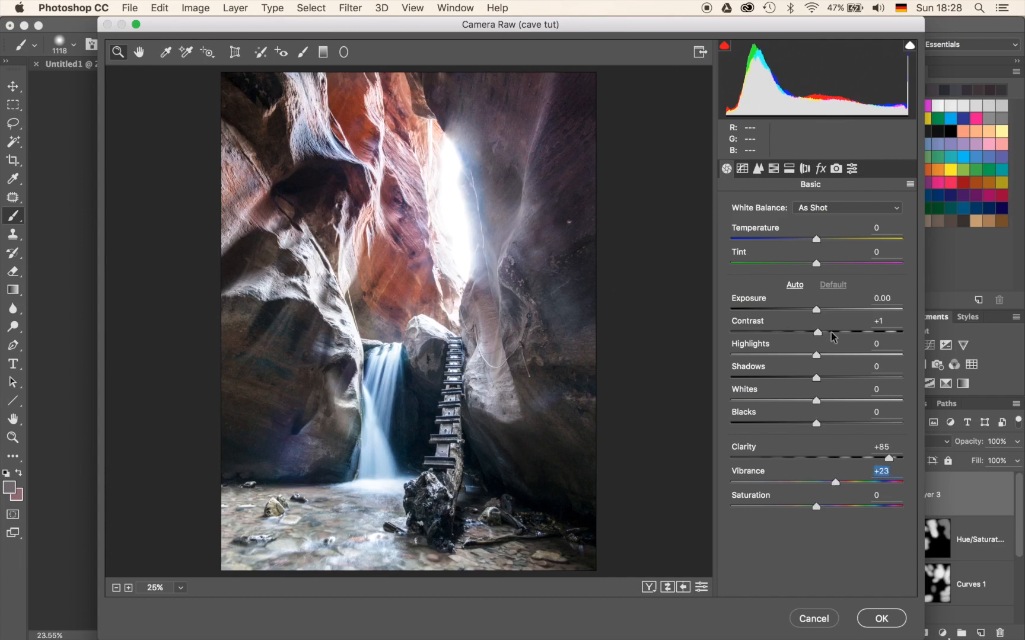
drag(829, 337, 835, 337)
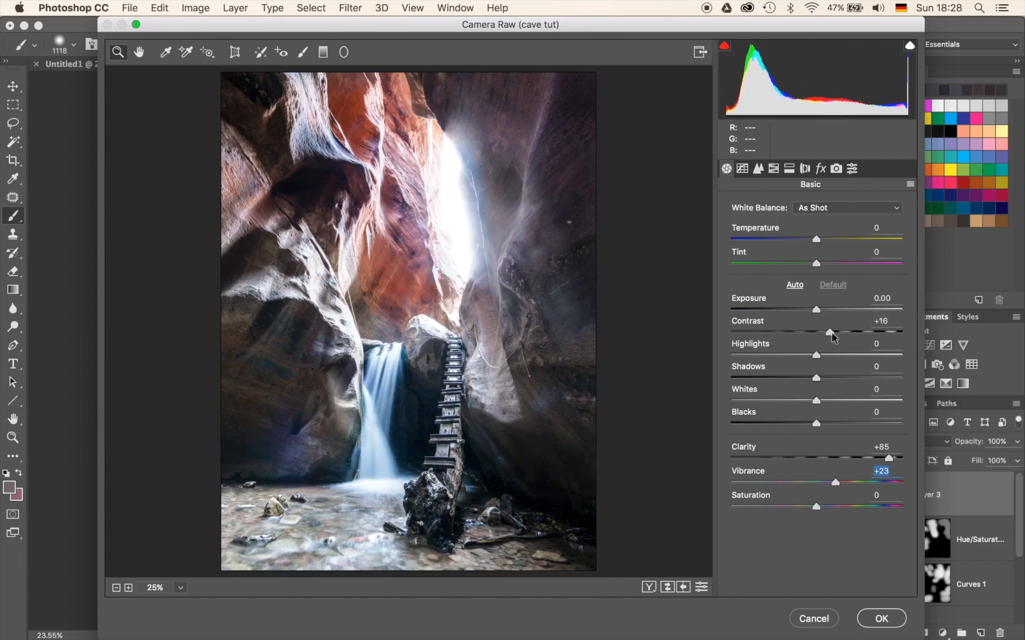
drag(833, 338, 834, 347)
click(891, 617)
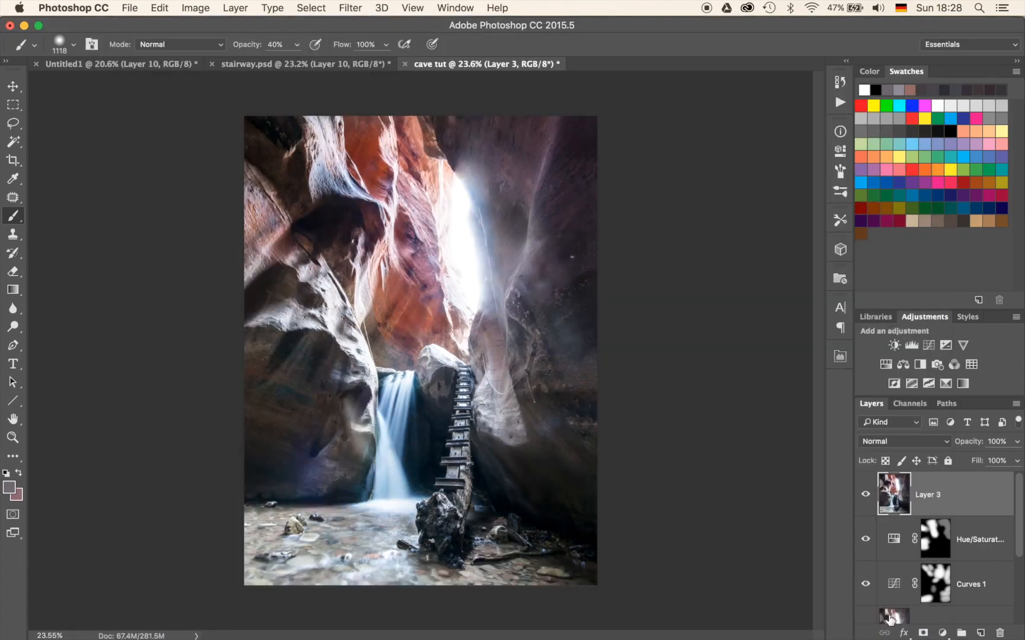
Step: Compare the photo with and without the Camera Raw layer by toggling the visibility of Layer 3 repeatedly
click(864, 497)
click(864, 496)
click(864, 496)
click(864, 496)
click(864, 497)
click(865, 497)
click(864, 497)
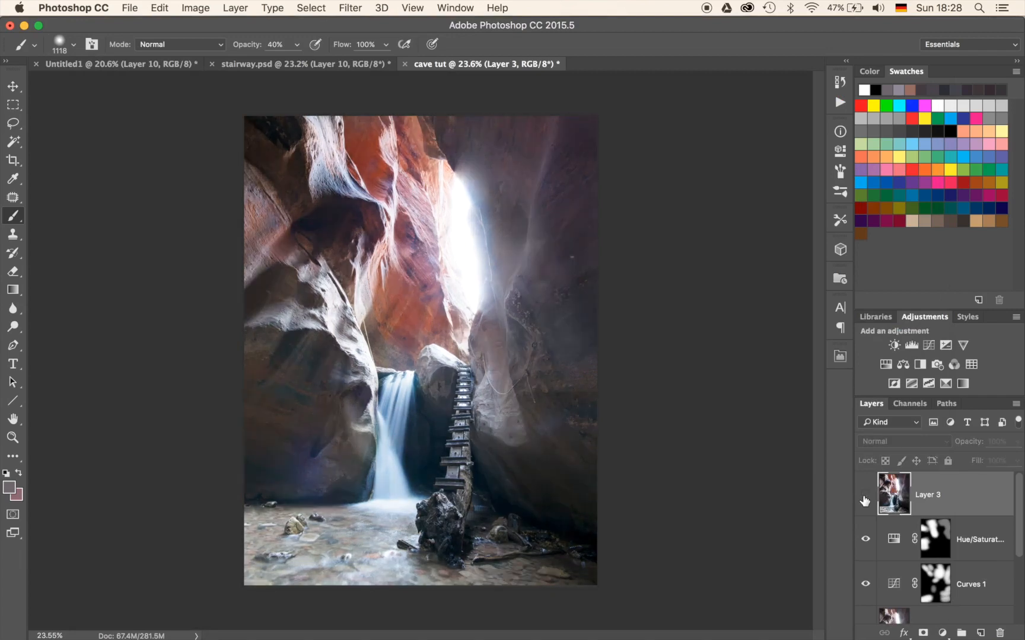
click(865, 501)
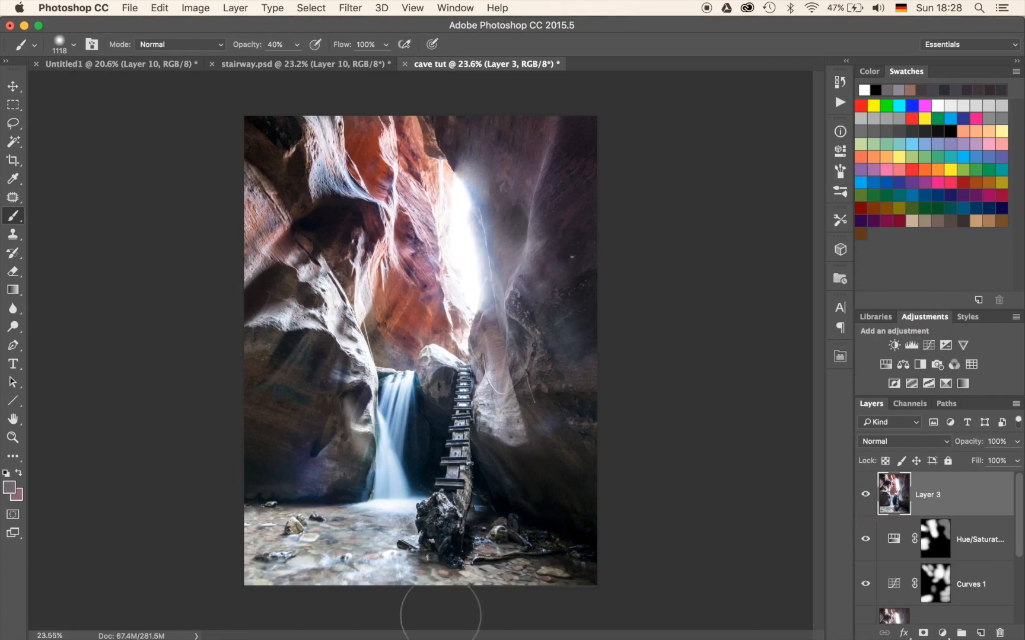
click(865, 500)
click(865, 499)
click(865, 500)
click(865, 500)
Step: Add a layer mask to Layer 3, invert it to black, and dab white over the boulder above the waterfall
click(922, 633)
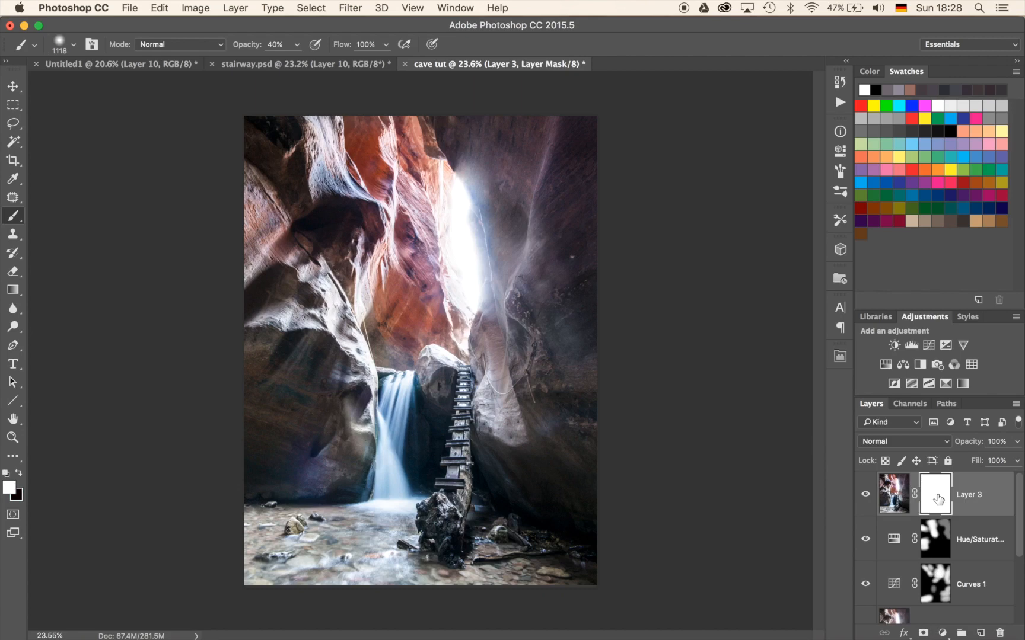
key(super+i)
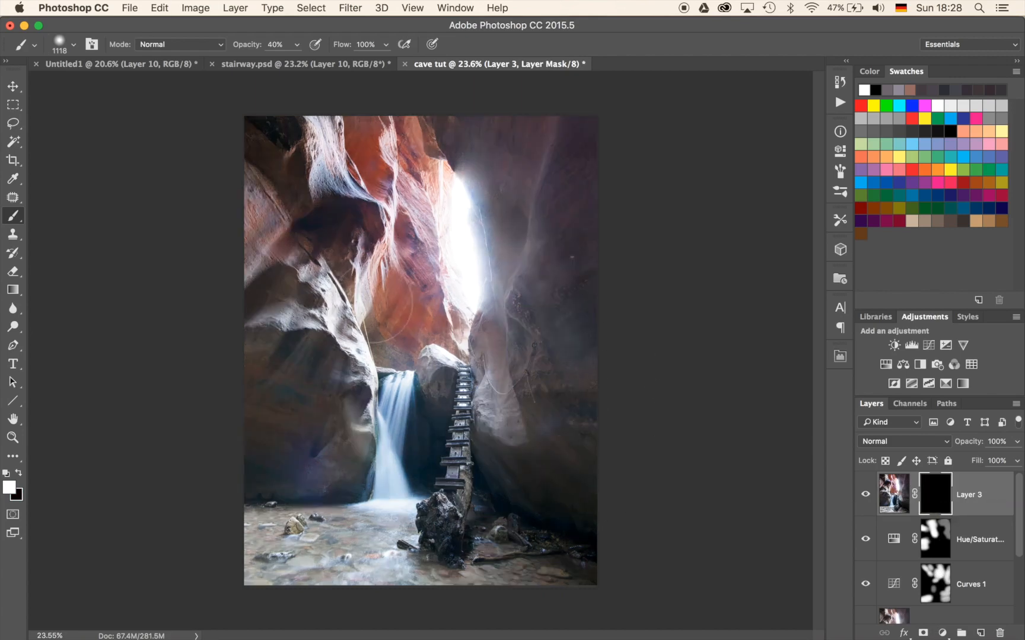
click(432, 360)
Step: Paint white at 40% opacity on the Layer 3 mask over the rock walls above and beside the waterfall on the left
scroll(424, 355, up, 6)
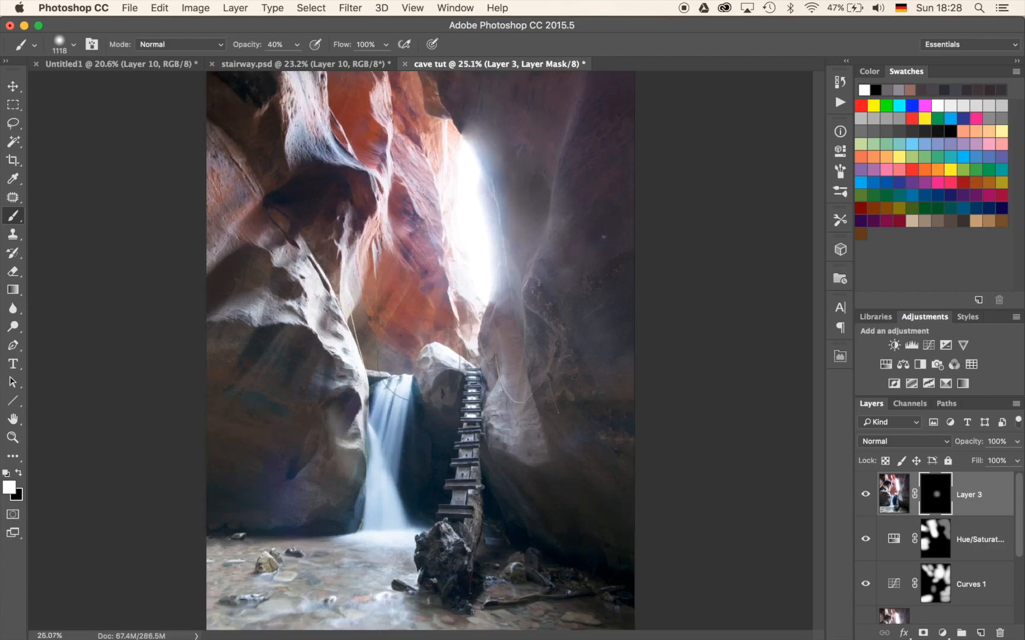
mouse_move(343, 221)
mouse_down()
mouse_move(520, 300)
mouse_move(605, 364)
mouse_up()
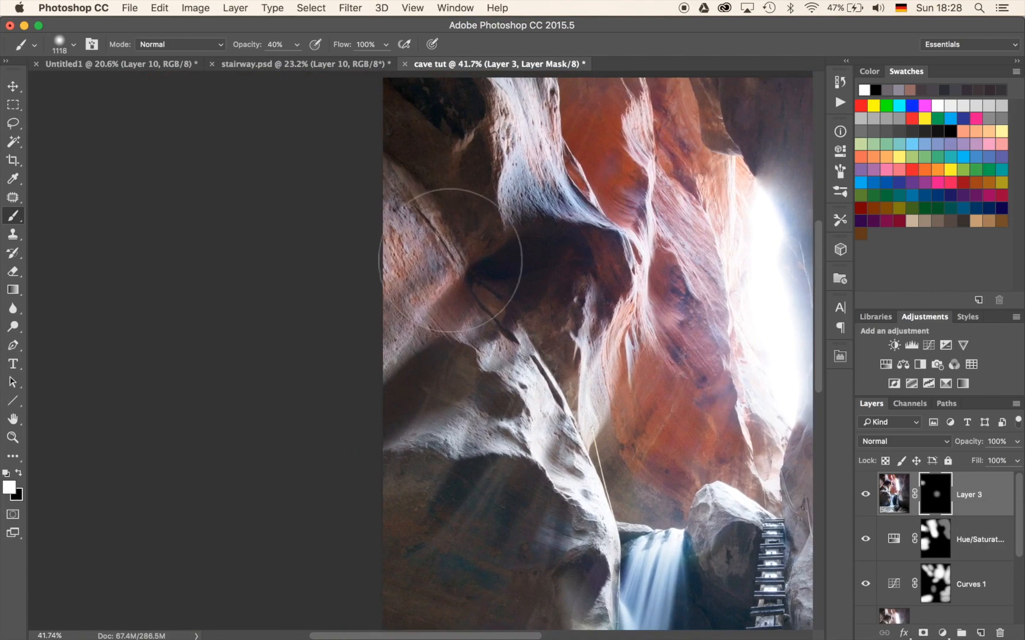
drag(595, 275, 355, 302)
click(437, 226)
click(511, 396)
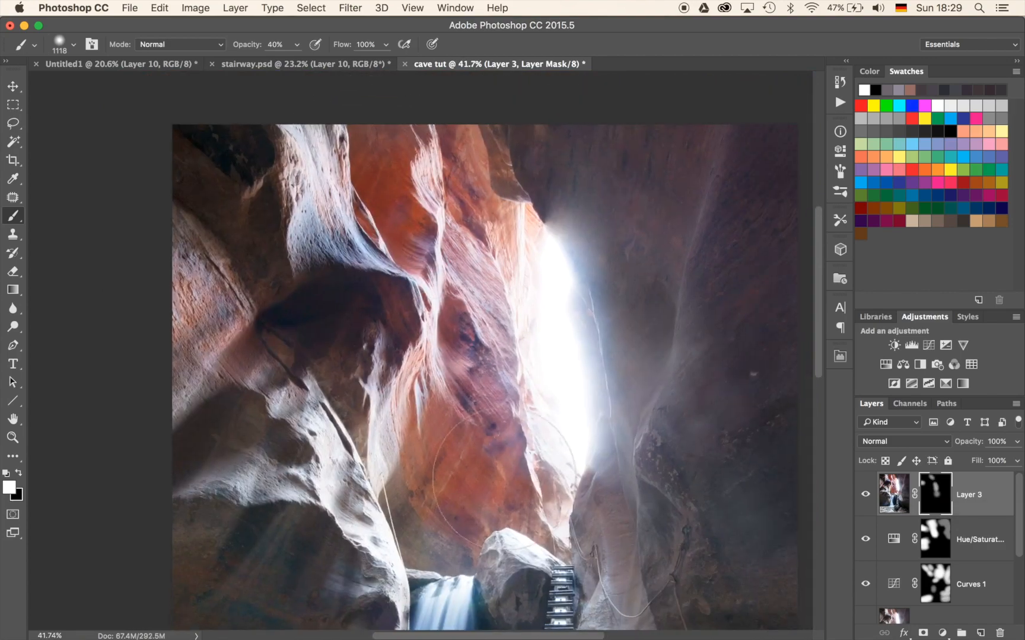
mouse_move(380, 402)
mouse_down()
mouse_move(412, 248)
mouse_move(453, 141)
mouse_up()
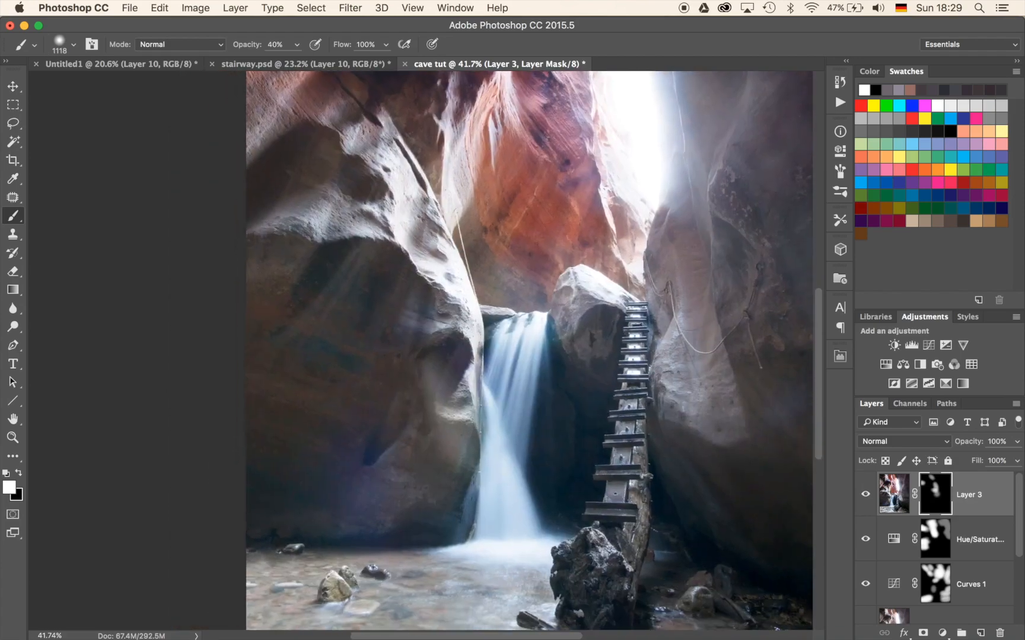
drag(400, 488, 335, 491)
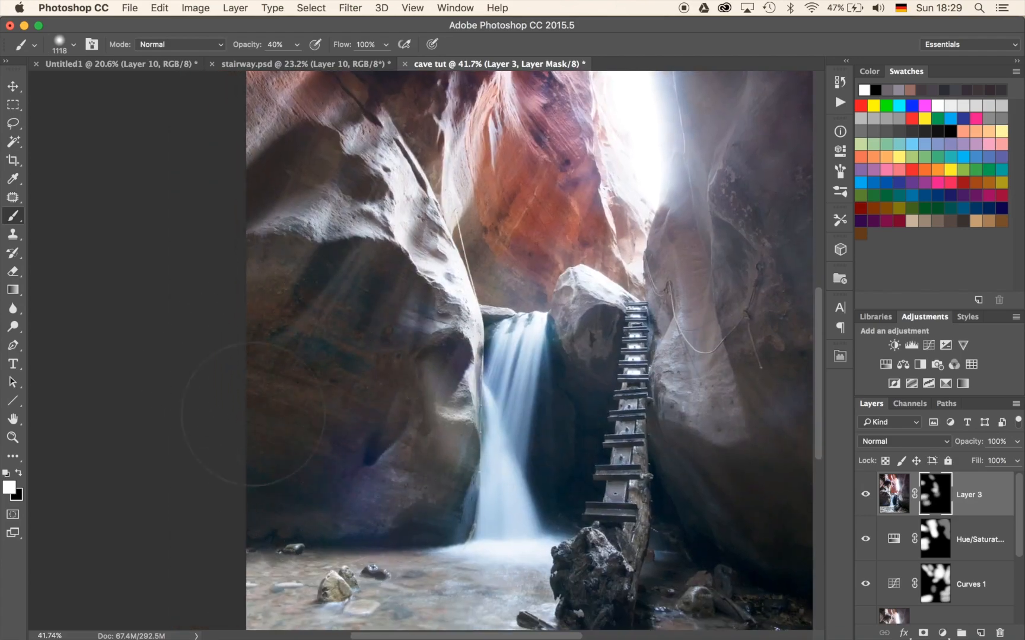
Step: Paint white on the Layer 3 mask over the lower part of the right cave wall beside the ladder
drag(649, 262, 475, 361)
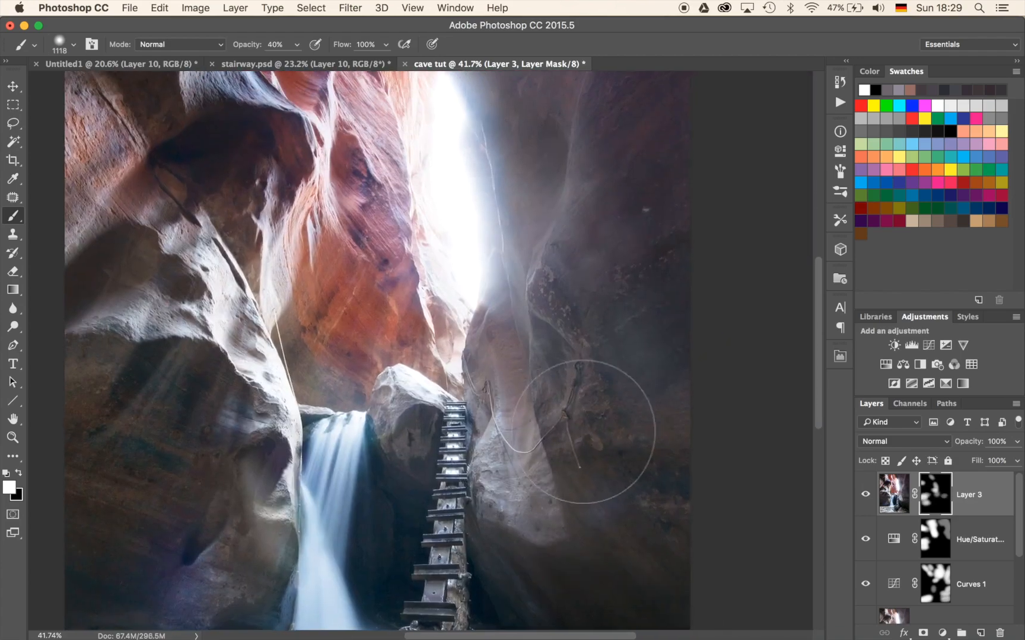
drag(493, 333, 521, 201)
click(707, 387)
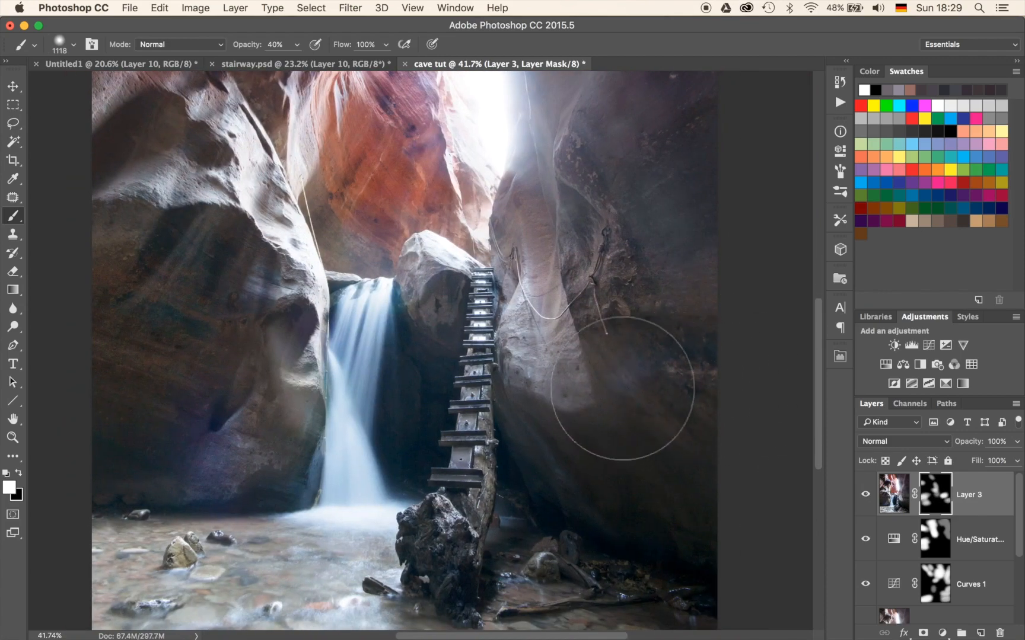
mouse_move(609, 260)
mouse_down()
mouse_move(595, 285)
mouse_move(742, 261)
mouse_up()
mouse_move(428, 384)
mouse_down()
mouse_move(517, 327)
mouse_move(530, 292)
mouse_up()
Step: Reduce the brush to 474 px and paint white on the Layer 3 mask over the ladder and the log at its foot
drag(697, 299, 614, 316)
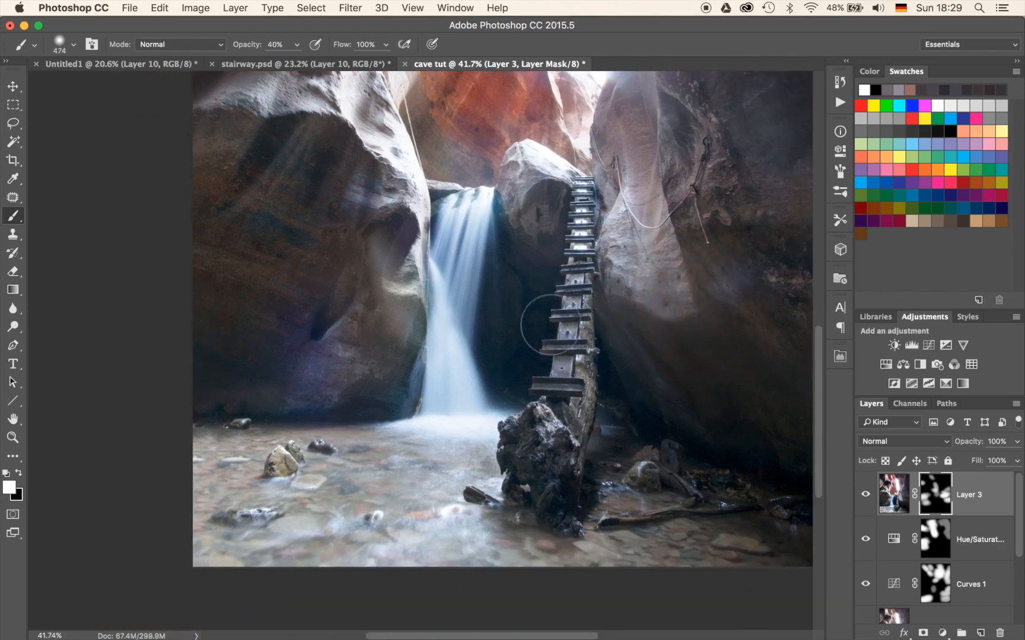
mouse_move(544, 446)
mouse_down()
mouse_move(569, 303)
mouse_move(566, 243)
mouse_up()
mouse_move(416, 360)
mouse_down()
mouse_move(432, 371)
mouse_move(400, 359)
mouse_move(441, 369)
mouse_up()
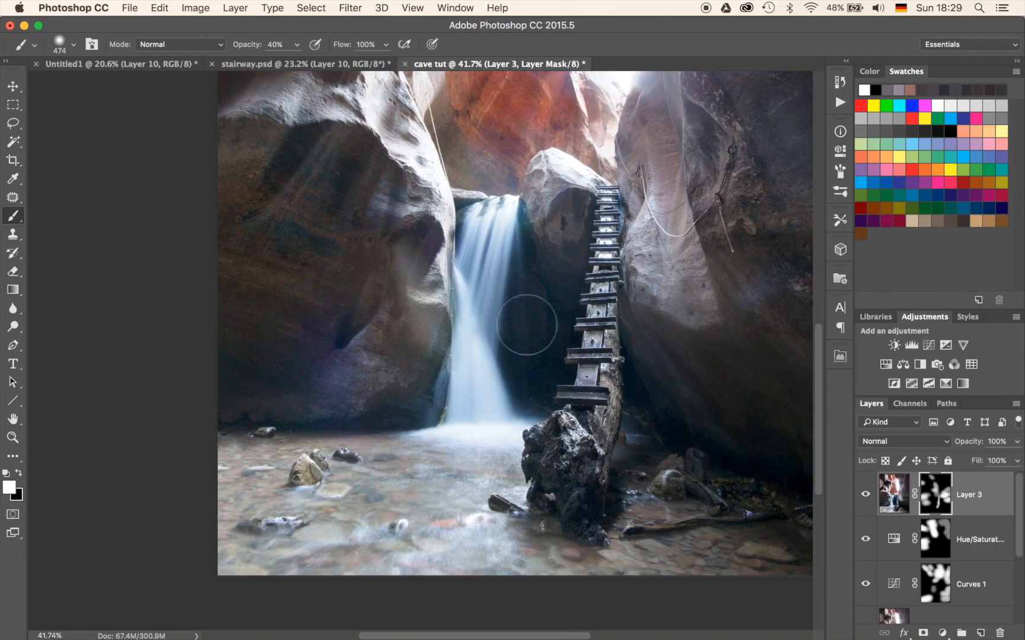
Step: Check the masked photo, create a new empty layer above Layer 3, and set its blend mode to Color
drag(363, 320, 506, 532)
drag(477, 351, 471, 526)
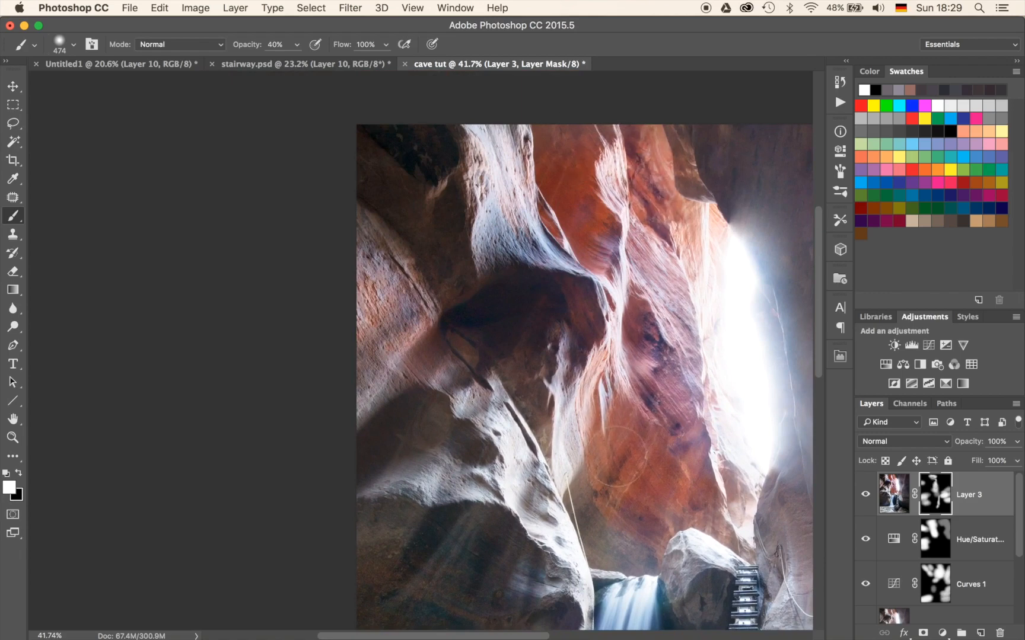
drag(656, 279, 484, 153)
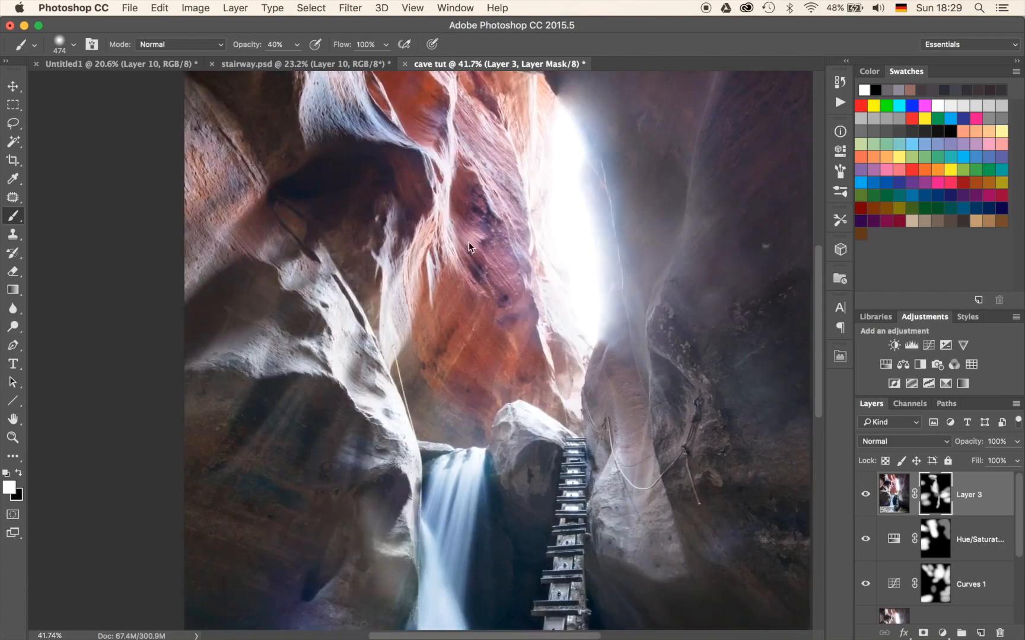
scroll(498, 301, down, 3)
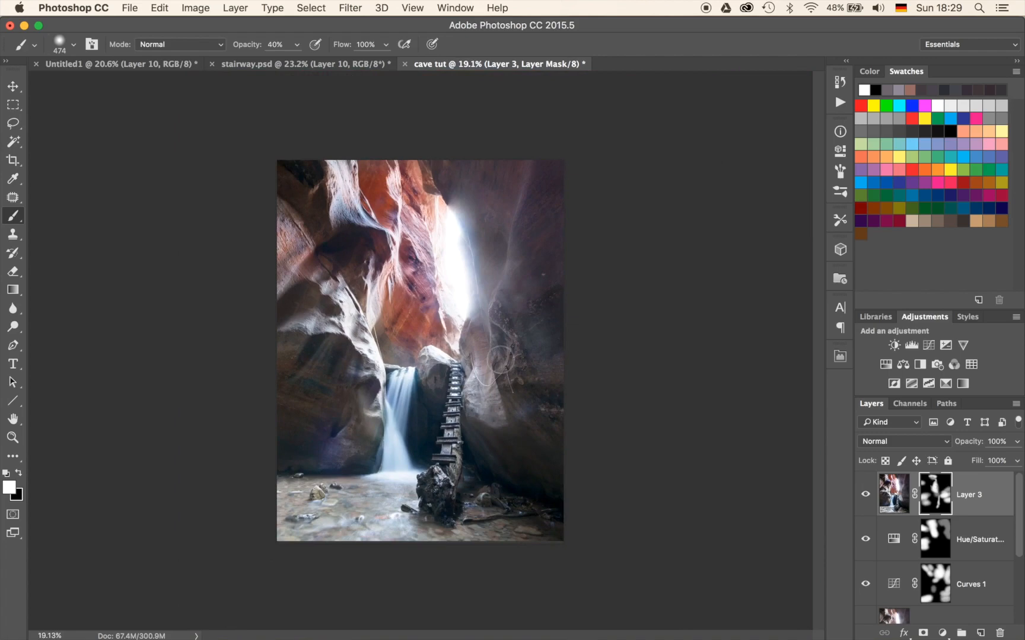
key(super+alt+shift+n)
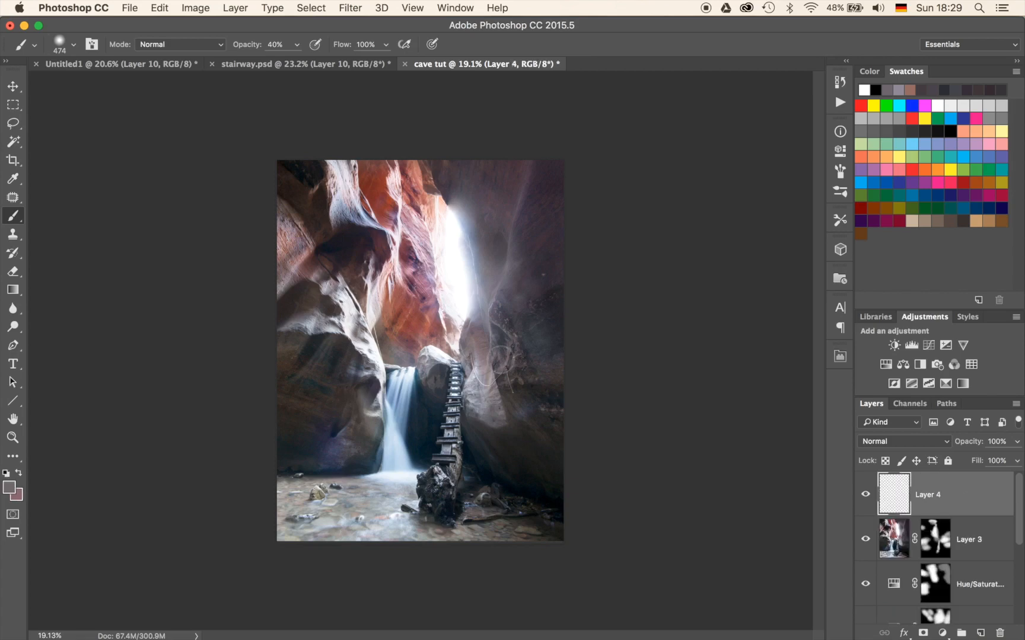
click(897, 445)
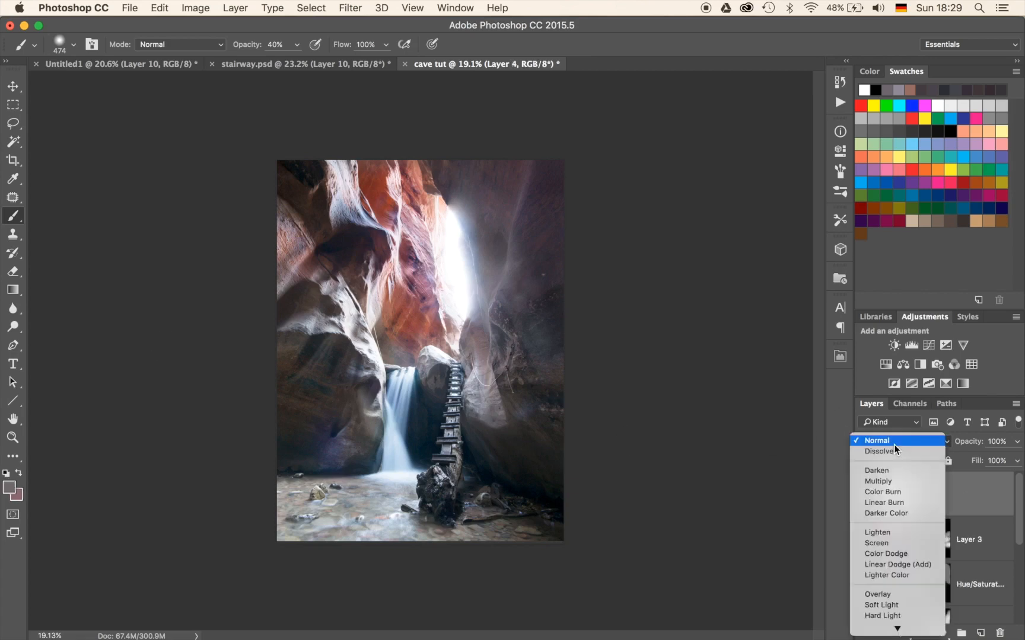
click(895, 618)
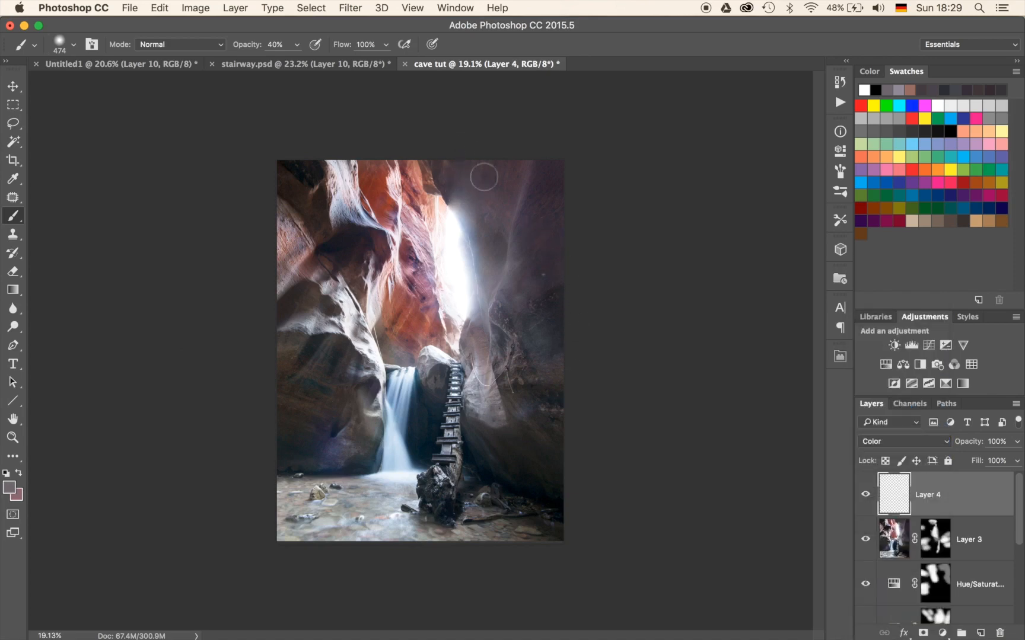
Step: Sample the orange-red of the sunlit upper rock as the brush colour and enlarge the brush to about 826 px
scroll(522, 215, up, 5)
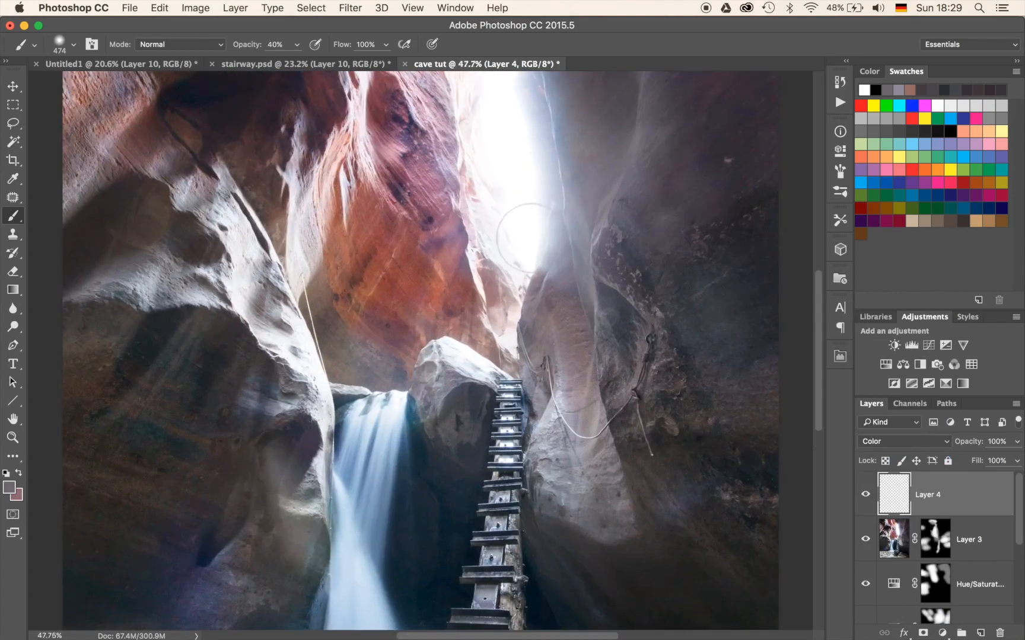
mouse_move(490, 183)
mouse_down()
mouse_move(522, 304)
mouse_move(446, 434)
mouse_move(416, 443)
mouse_up()
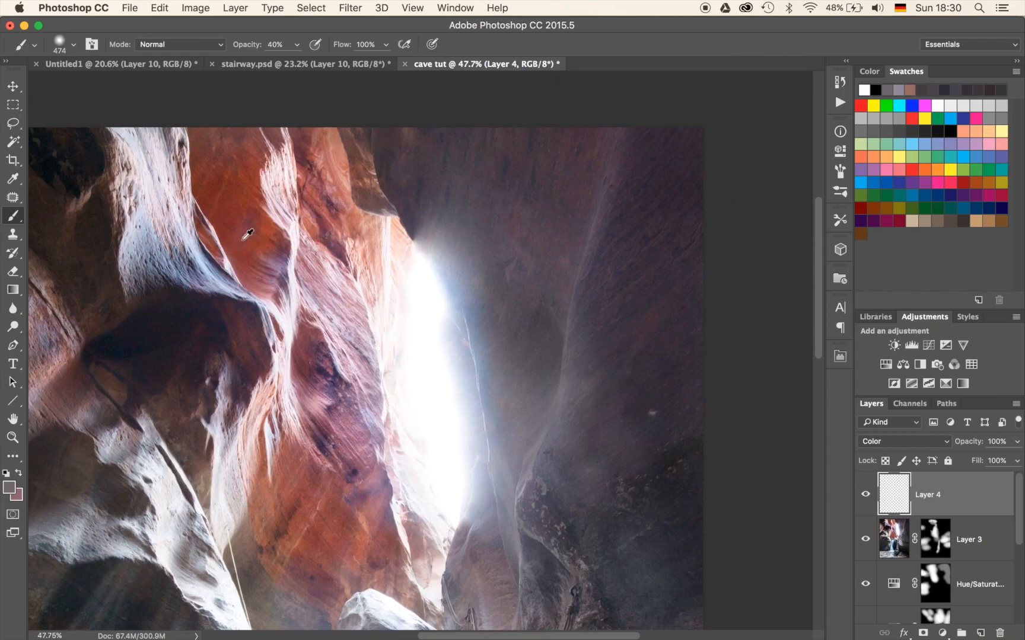
alt+click(275, 239)
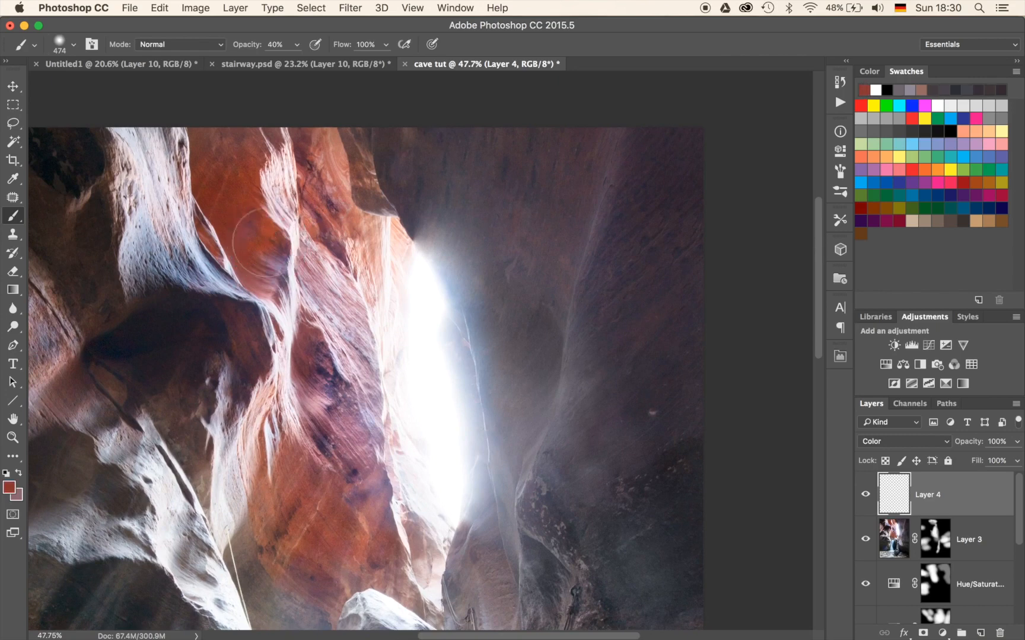
drag(495, 270, 556, 270)
Step: Paint the sampled red on the Color layer over the upper right cave wall, using 10% brush opacity
mouse_move(432, 122)
mouse_down()
mouse_move(488, 231)
mouse_move(445, 191)
mouse_move(549, 175)
mouse_move(469, 181)
mouse_move(536, 233)
mouse_move(450, 199)
mouse_move(515, 261)
mouse_move(417, 276)
mouse_up()
key(2)
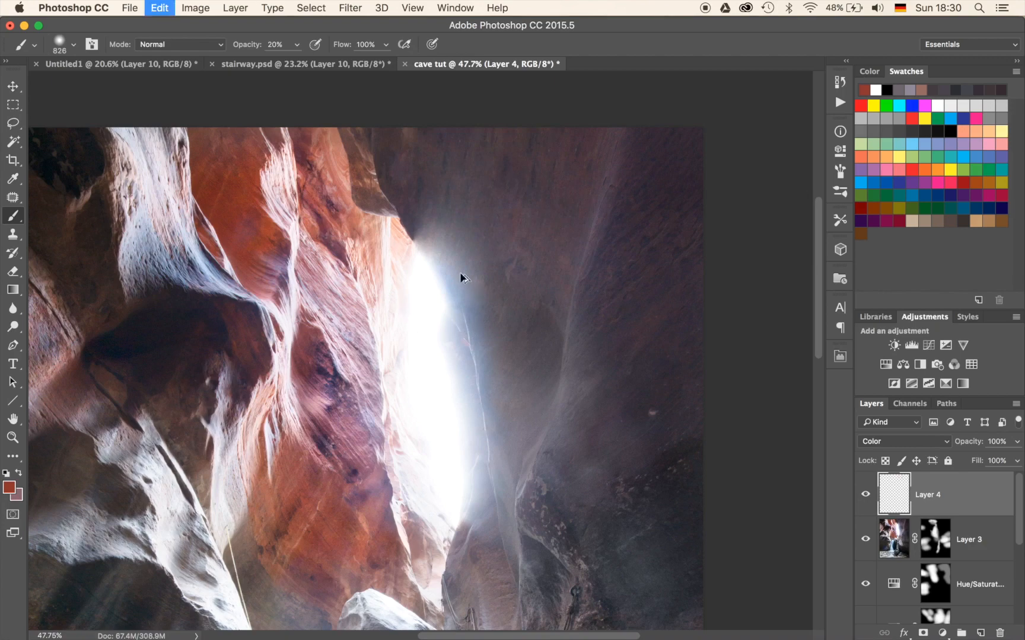
key(1)
mouse_move(475, 175)
mouse_down()
mouse_move(512, 154)
mouse_move(485, 214)
mouse_move(460, 213)
mouse_move(545, 336)
mouse_move(549, 385)
mouse_move(572, 145)
mouse_move(560, 191)
mouse_move(616, 218)
mouse_move(620, 329)
mouse_move(642, 233)
mouse_move(671, 178)
mouse_move(678, 208)
mouse_move(605, 411)
mouse_move(706, 223)
mouse_move(630, 286)
mouse_move(670, 186)
mouse_move(707, 174)
mouse_move(696, 446)
mouse_move(707, 427)
mouse_move(537, 519)
mouse_move(514, 549)
mouse_move(760, 318)
mouse_up()
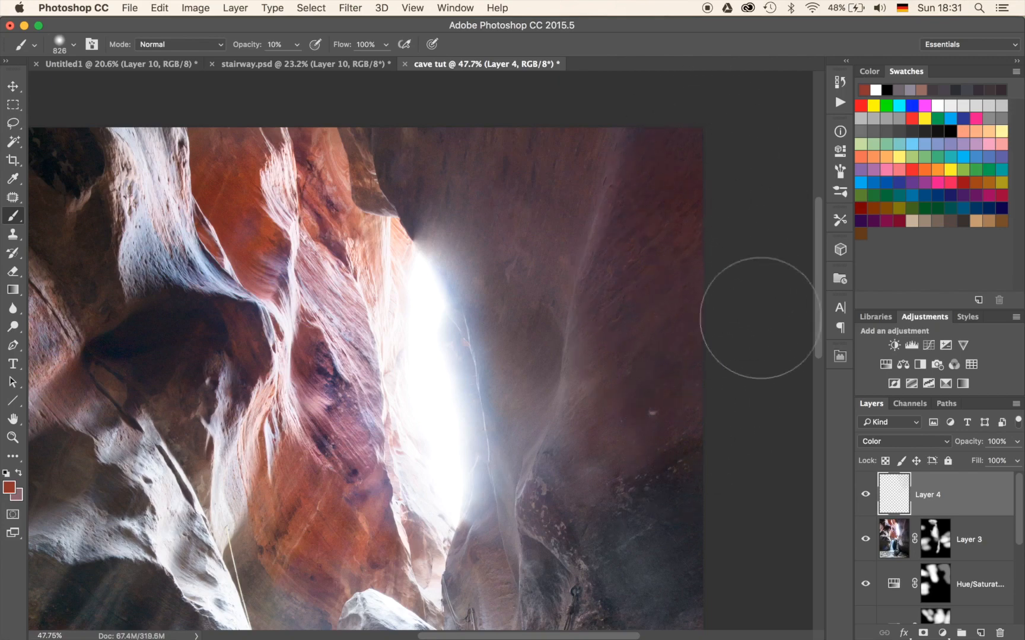
Step: Add a Color Balance adjustment layer and shift the midtones to about -13 toward yellow and slightly toward red
click(903, 364)
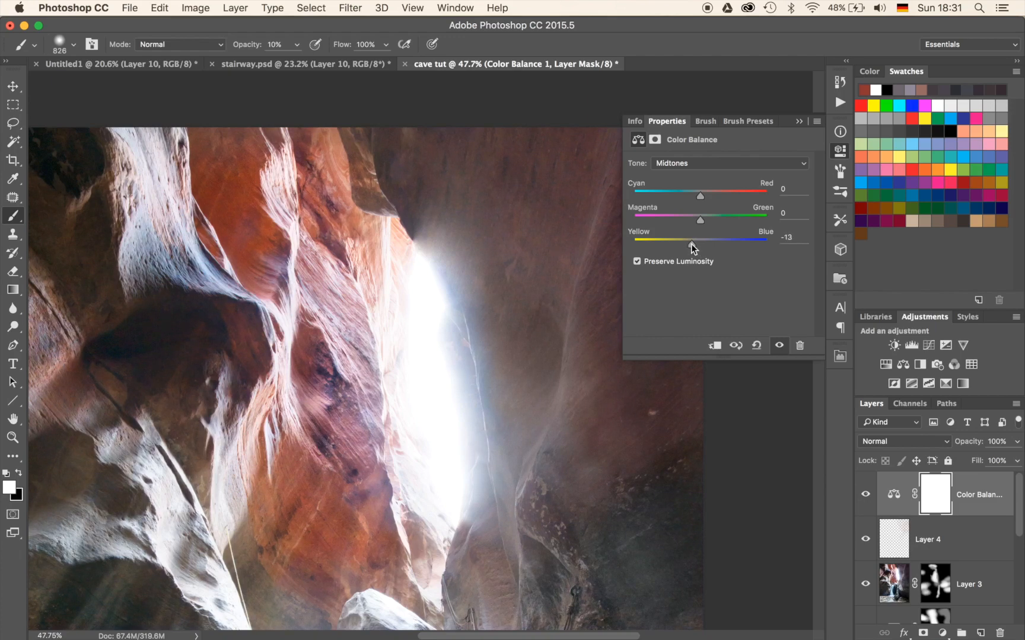
drag(704, 200, 708, 203)
click(799, 122)
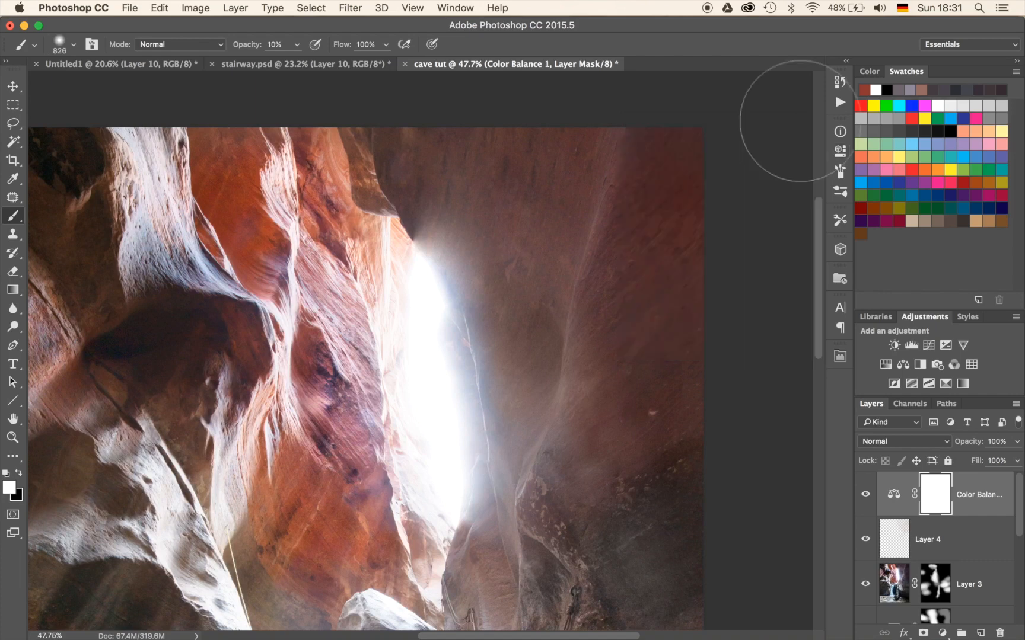
Step: Invert the Color Balance mask to black and paint white at 30% opacity over the upper right cave wall
key(super+i)
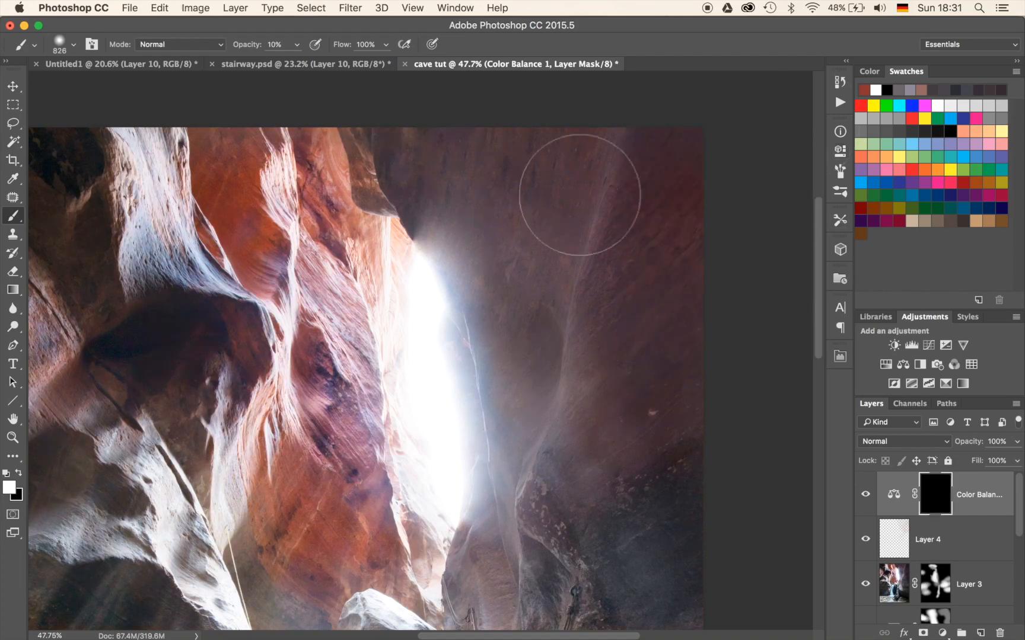
key(3)
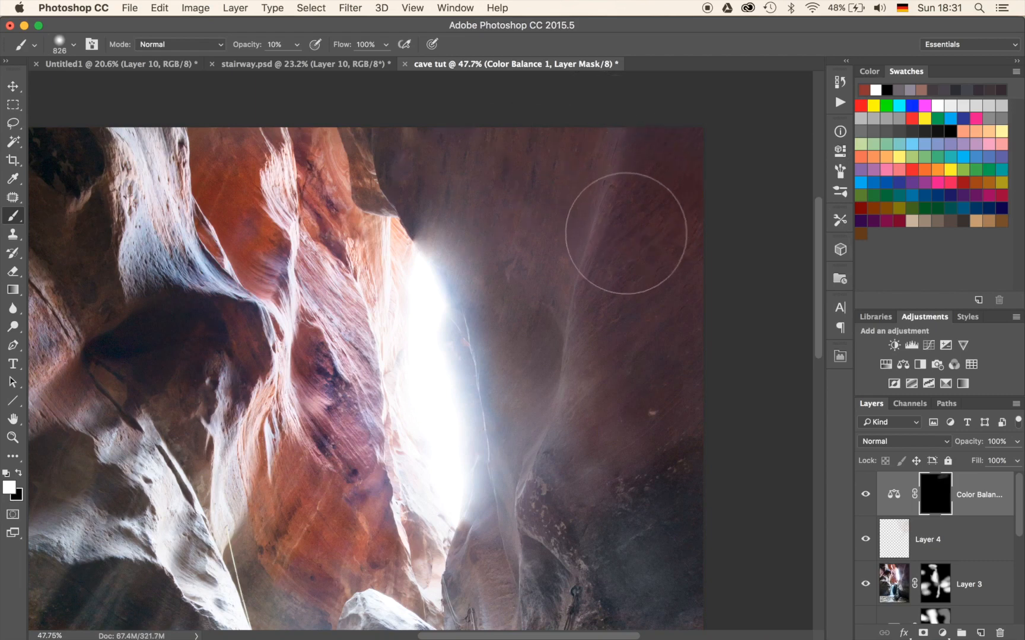
mouse_move(485, 211)
mouse_down()
mouse_move(444, 181)
mouse_move(532, 204)
mouse_move(450, 171)
mouse_move(678, 144)
mouse_move(636, 188)
mouse_move(745, 144)
mouse_move(682, 367)
mouse_move(567, 450)
mouse_move(652, 418)
mouse_move(681, 425)
mouse_move(568, 444)
mouse_move(533, 414)
mouse_move(578, 252)
mouse_move(630, 153)
mouse_move(476, 158)
mouse_move(498, 137)
mouse_move(686, 183)
mouse_up()
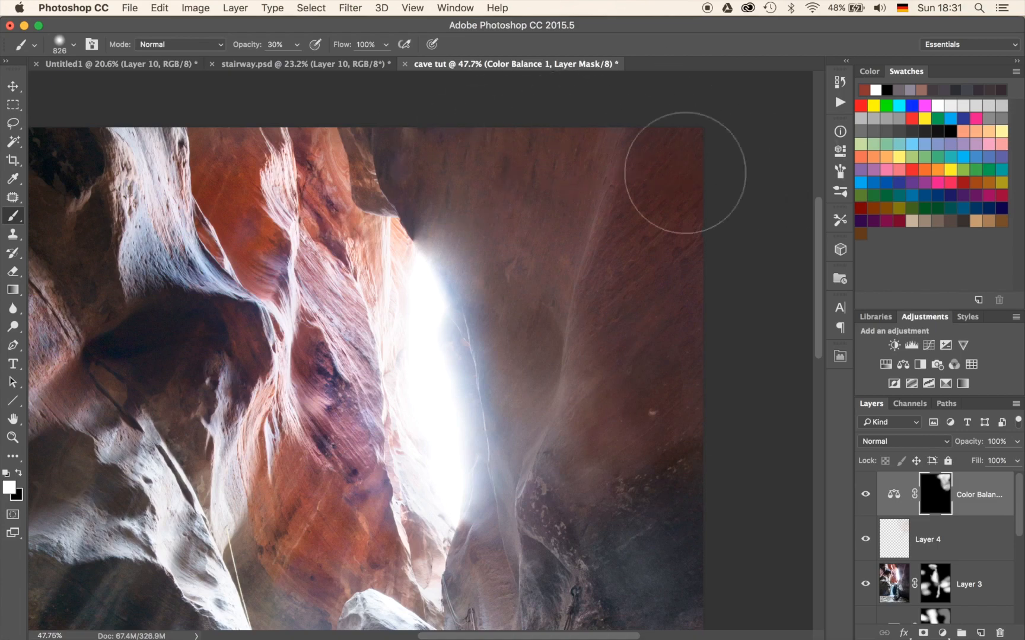
Step: Stamp all visible layers into a new merged top layer and open it in the Color Efex Pro 4 filter
key(super+0)
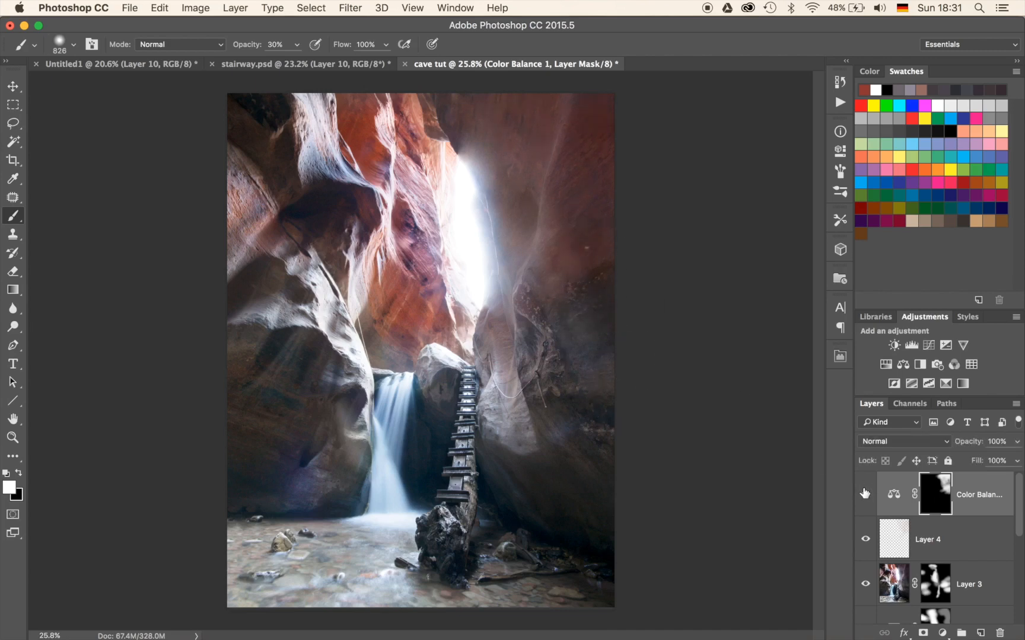
scroll(596, 408, down, 5)
scroll(595, 408, up, 5)
scroll(596, 408, up, 3)
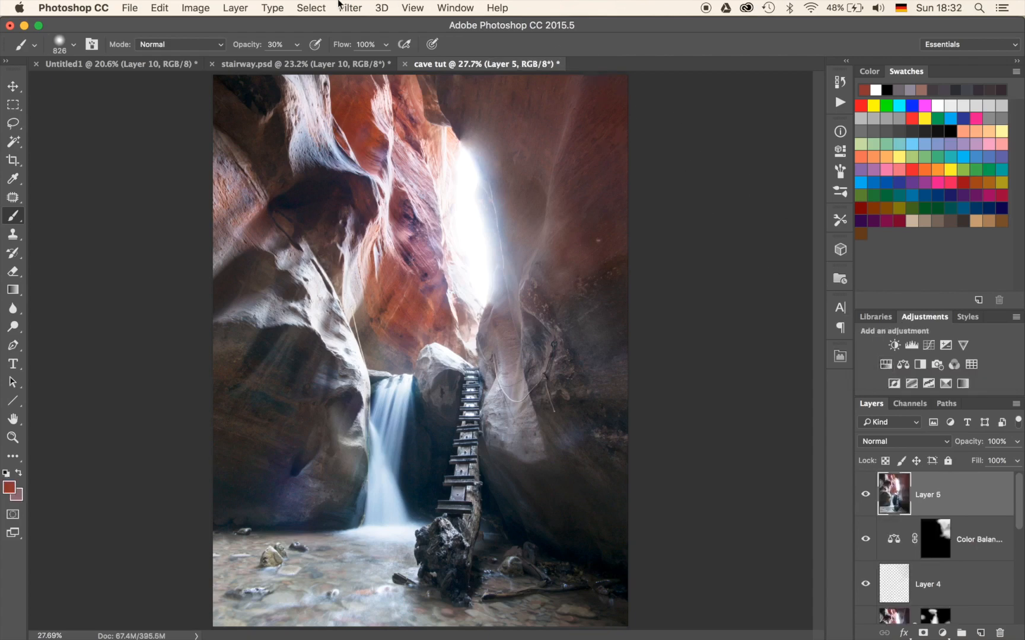
click(349, 7)
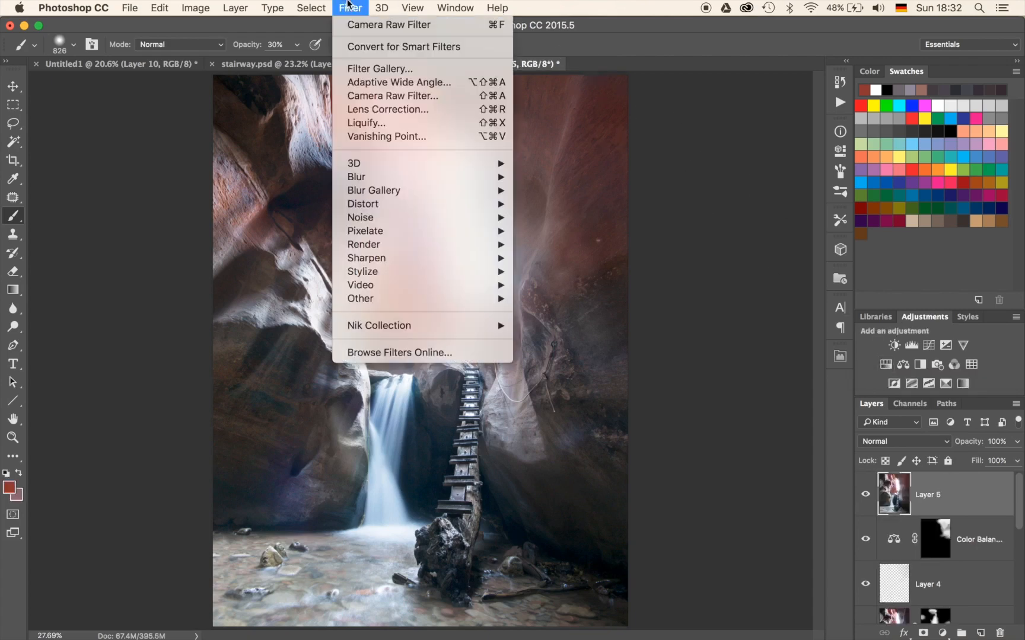
mouse_move(409, 330)
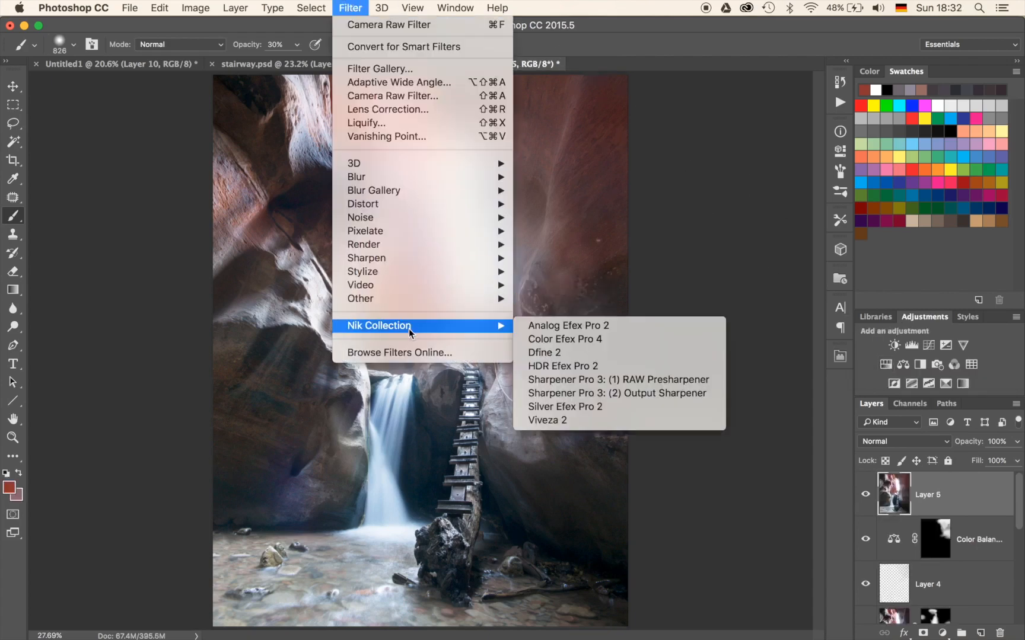
click(544, 342)
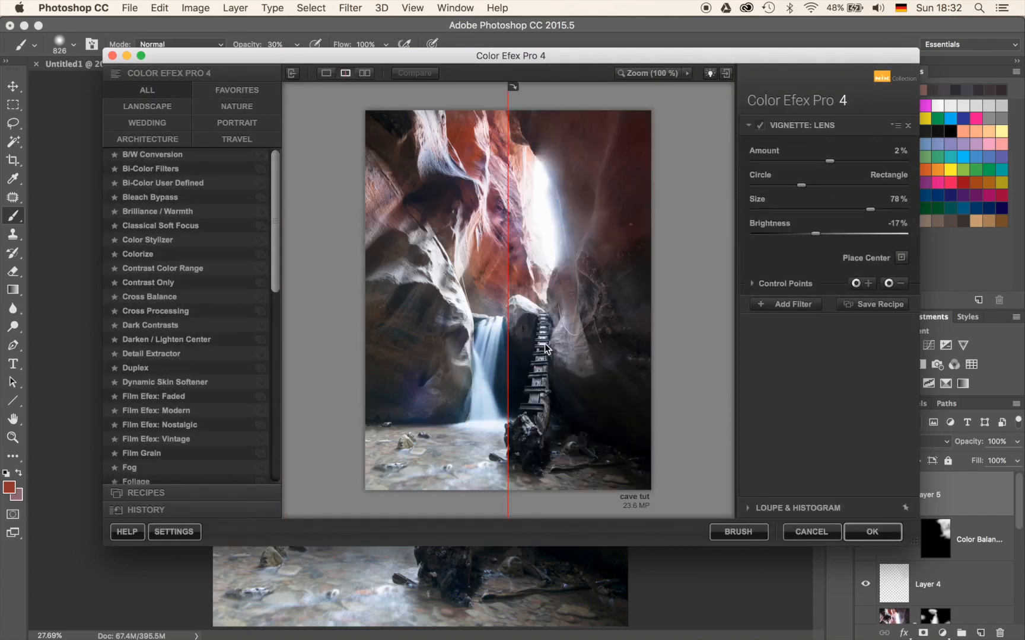
Step: Apply the Tonal Contrast filter with Standard contrast type, 25% highlights, 50% midtones, 25% shadows and 20% saturation
scroll(209, 313, down, 15)
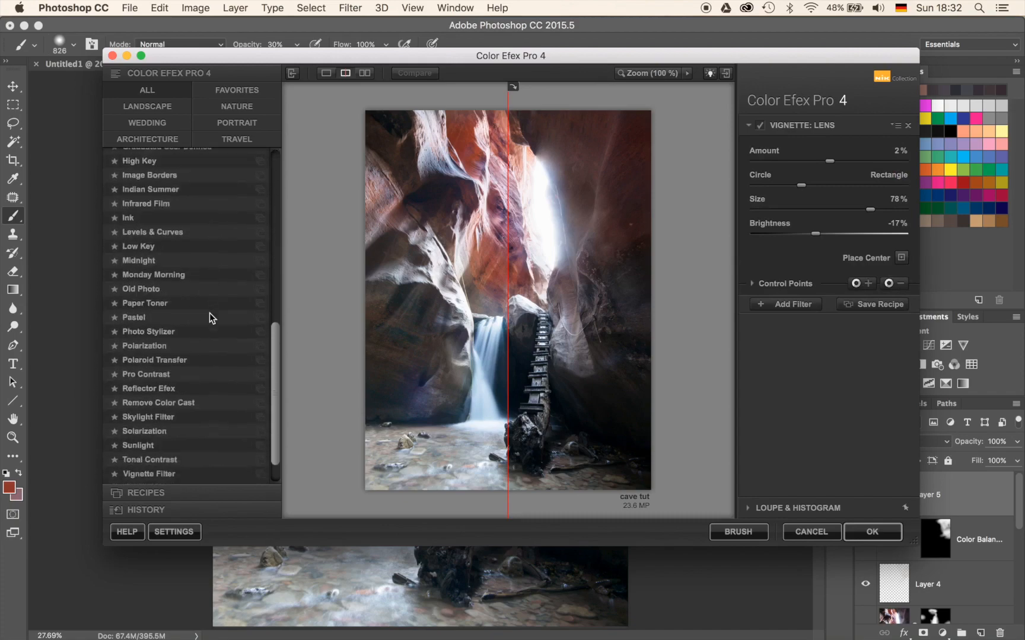
click(171, 420)
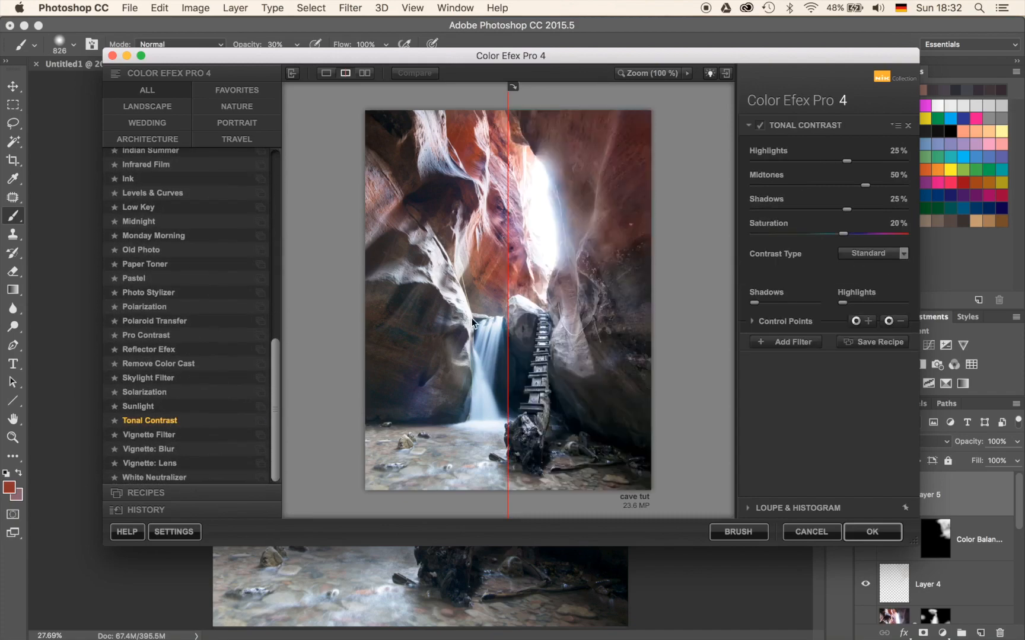
drag(507, 301, 342, 331)
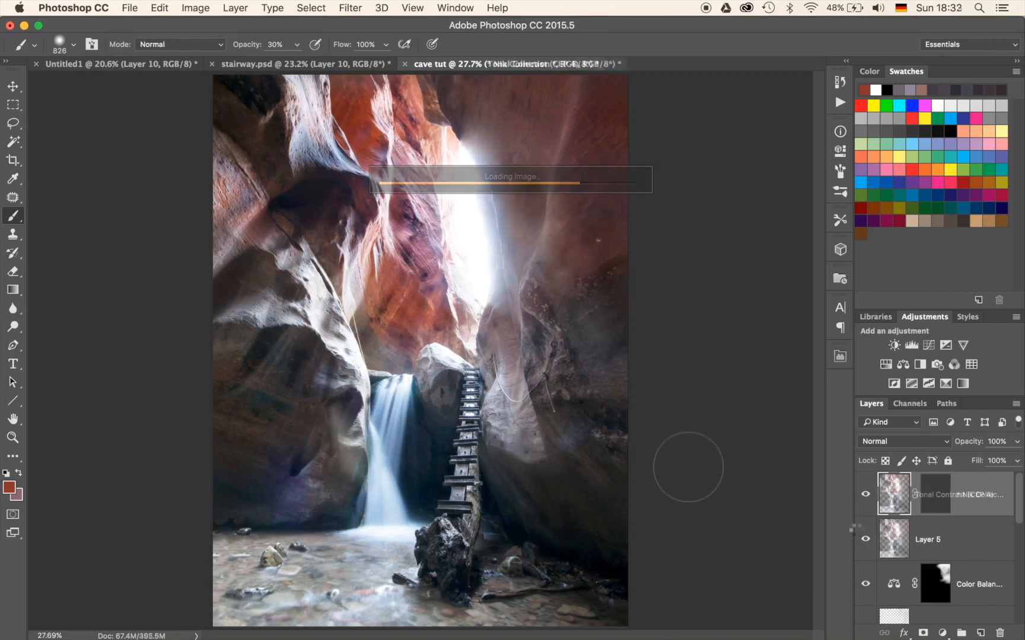
Step: Compare the photo with and without the Tonal Contrast layer, examining the full image, the central red rock and the dark lower-left wall
click(867, 495)
click(867, 495)
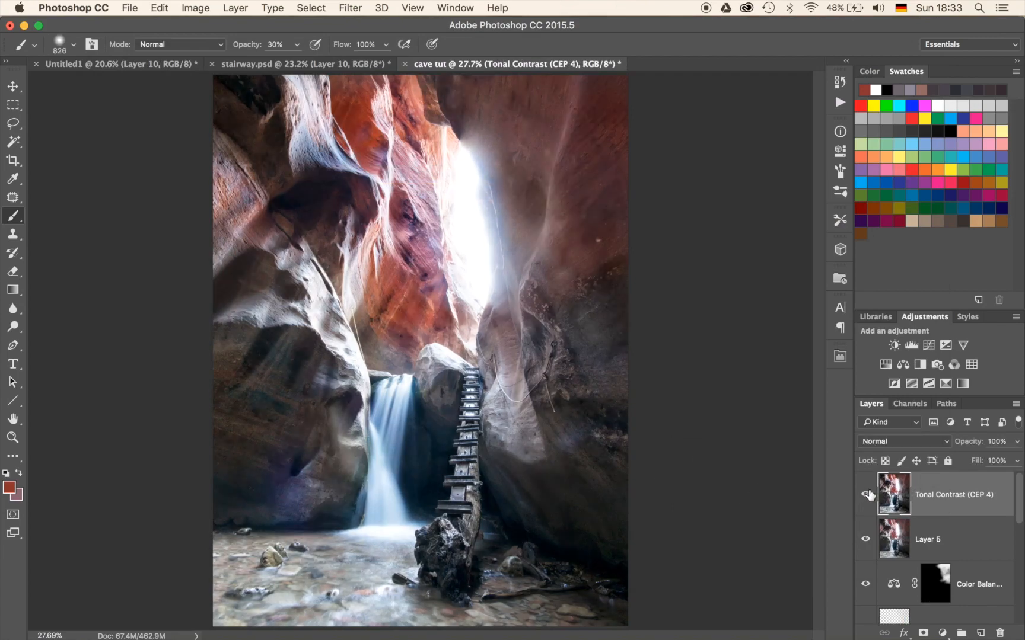
scroll(407, 308, up, 6)
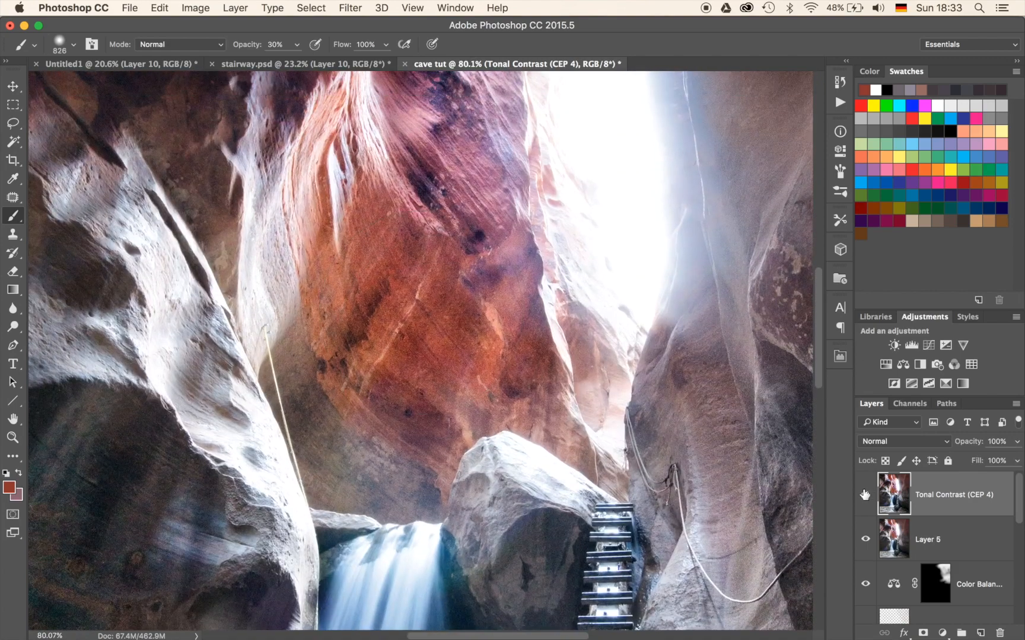
click(865, 495)
click(865, 495)
click(865, 495)
click(865, 494)
click(866, 494)
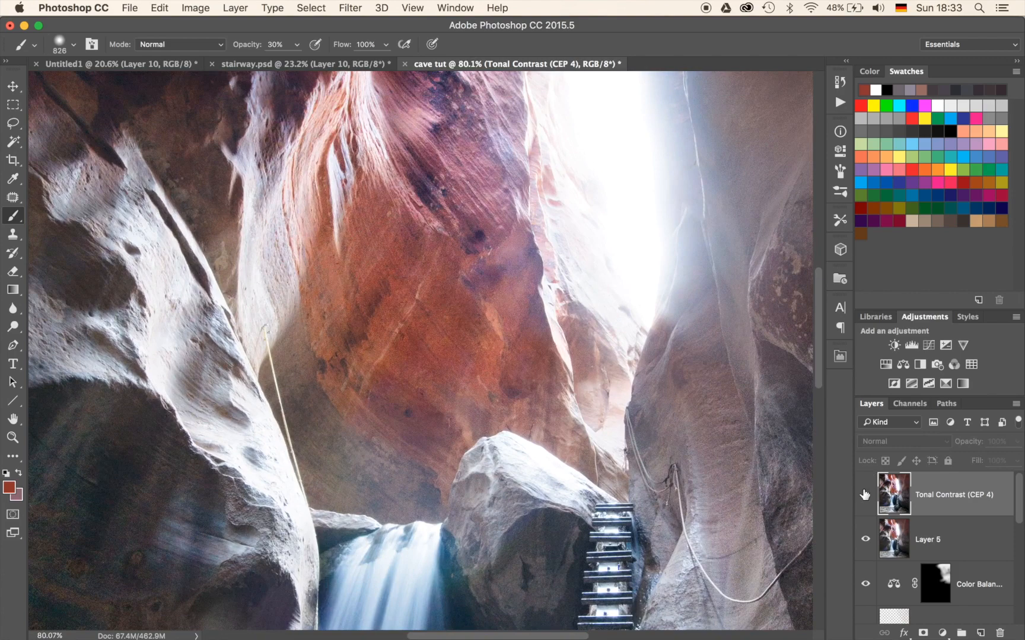
click(865, 494)
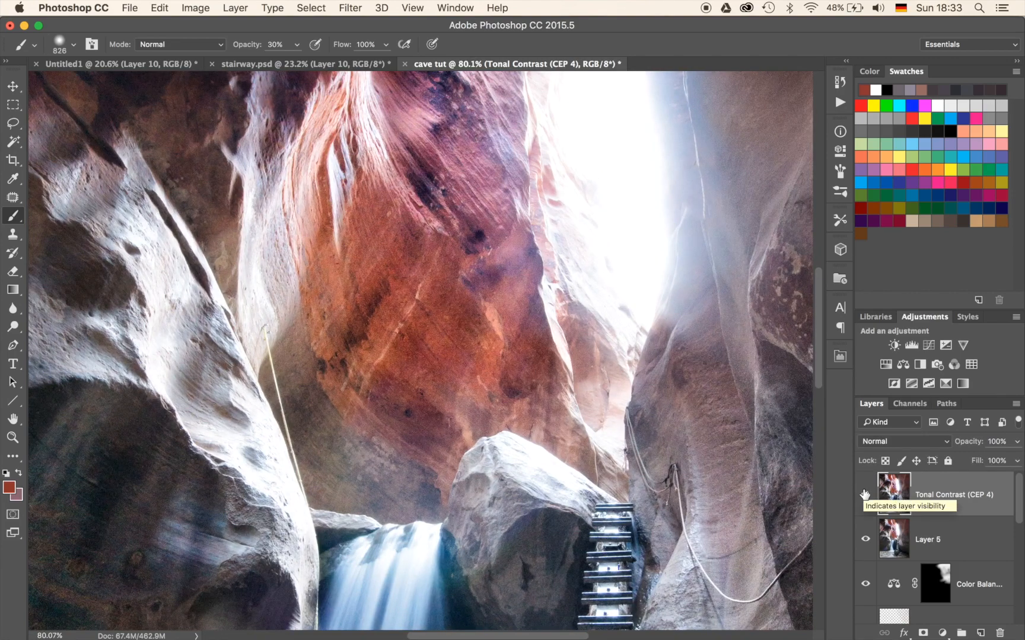
click(865, 495)
scroll(459, 378, left, 10)
scroll(459, 378, down, 5)
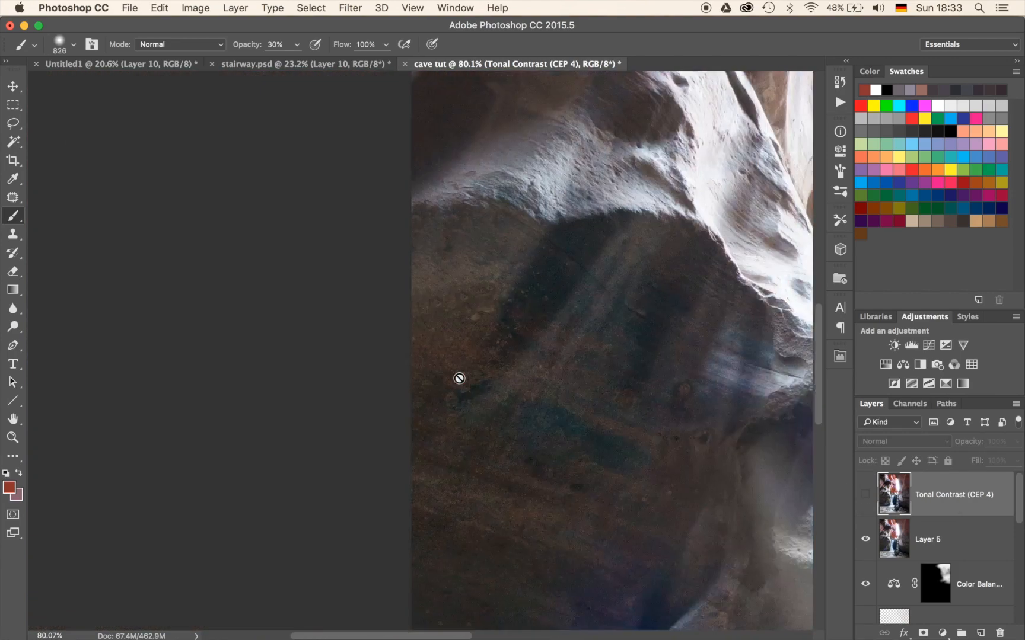
click(865, 497)
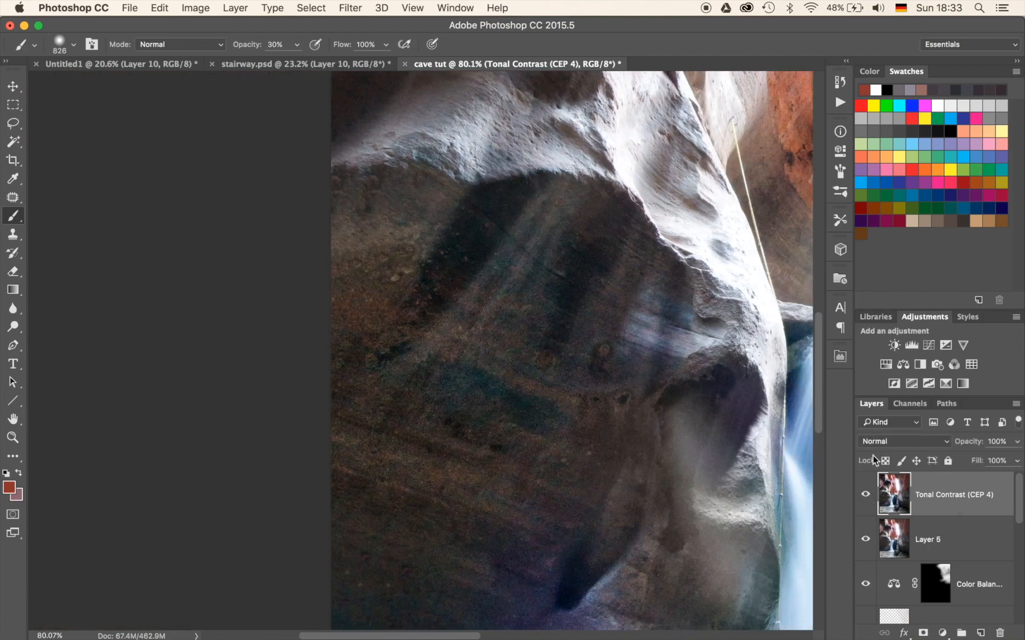
click(866, 495)
click(866, 496)
Step: Add a layer mask to the Tonal Contrast layer and invert it to black
click(922, 633)
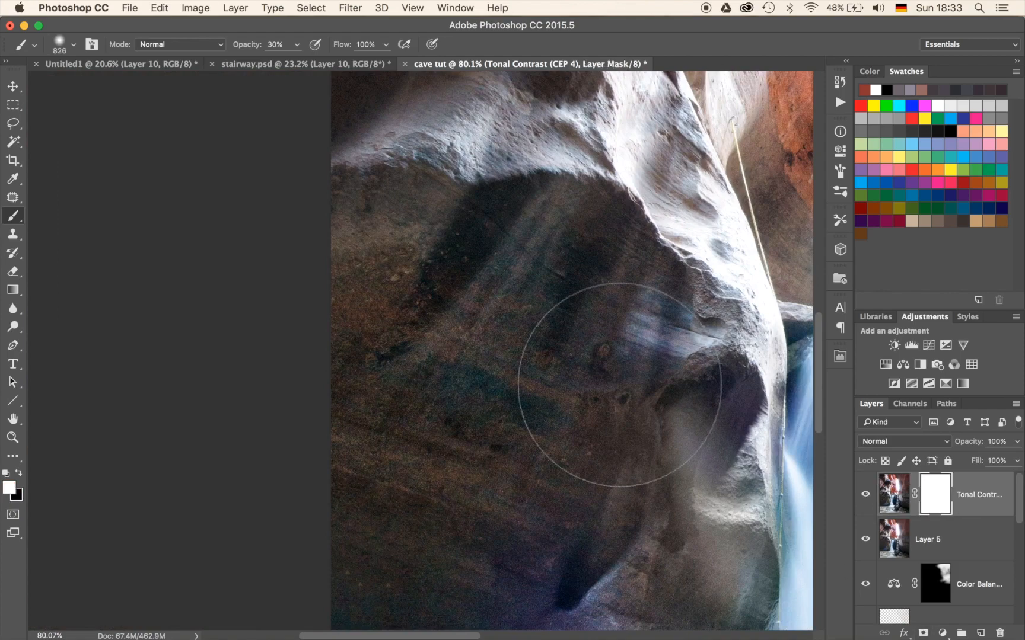
scroll(619, 385, right, 5)
key(super+i)
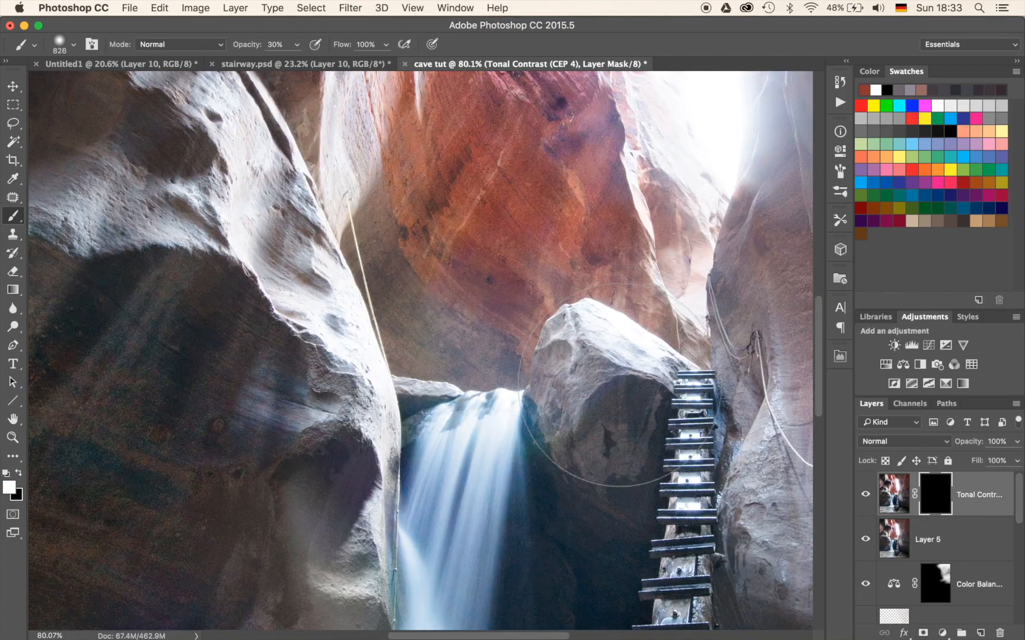
Step: Paint white at 20% opacity on the Tonal Contrast mask over the dark upper-left rock areas
scroll(619, 386, up, 8)
scroll(619, 385, left, 4)
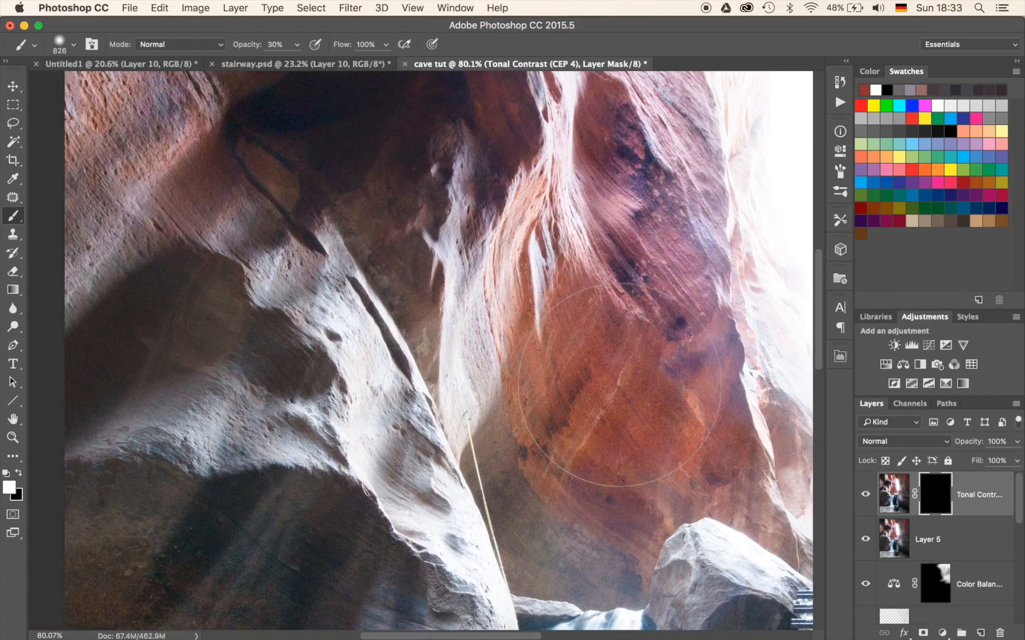
scroll(620, 385, up, 5)
scroll(619, 386, left, 4)
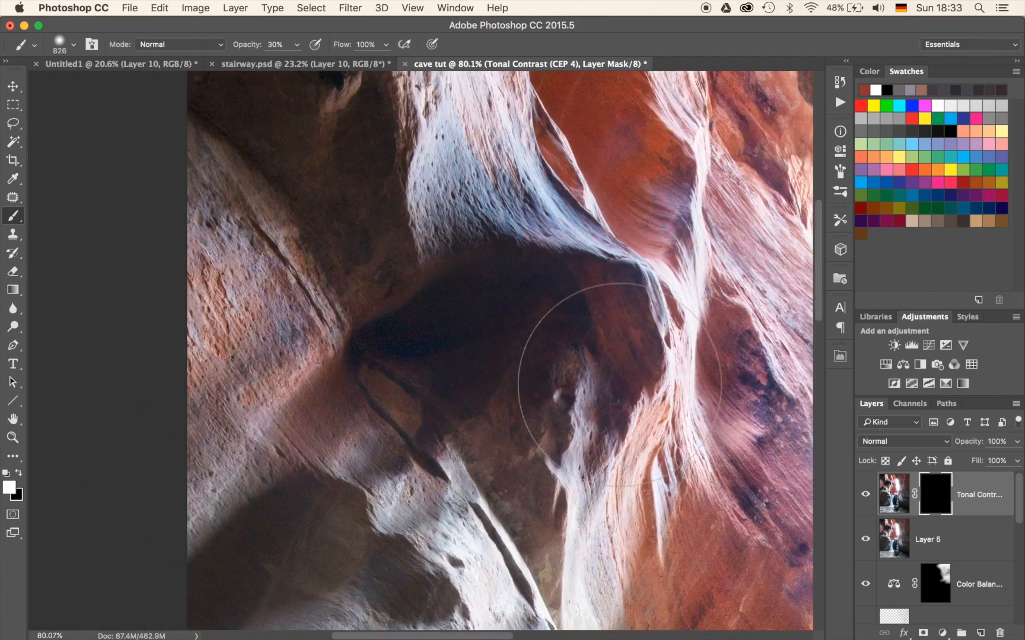
key(2)
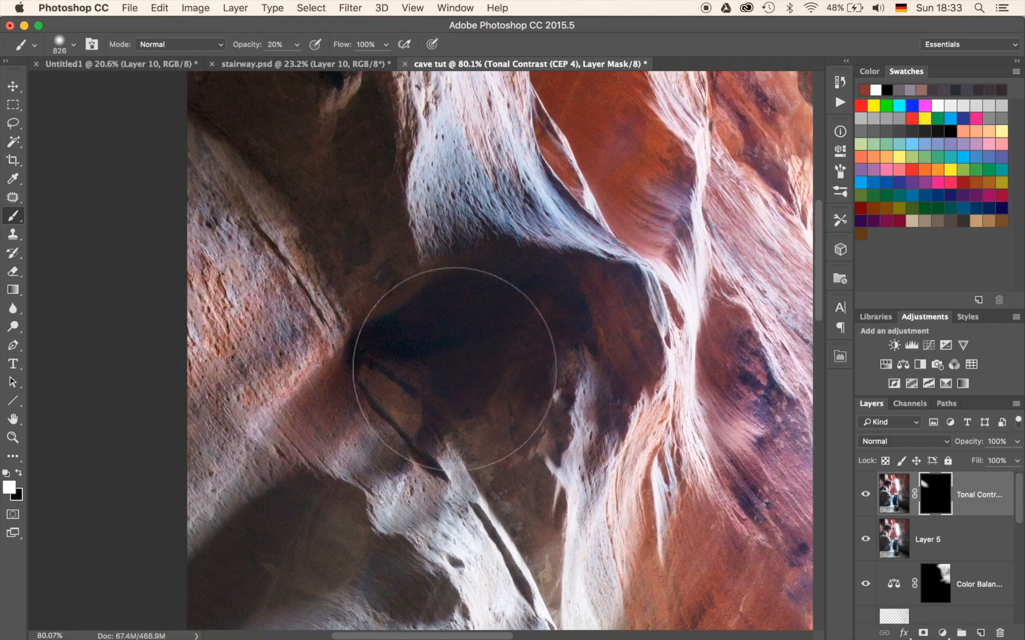
mouse_move(563, 215)
mouse_down()
mouse_move(415, 249)
mouse_move(462, 343)
mouse_up()
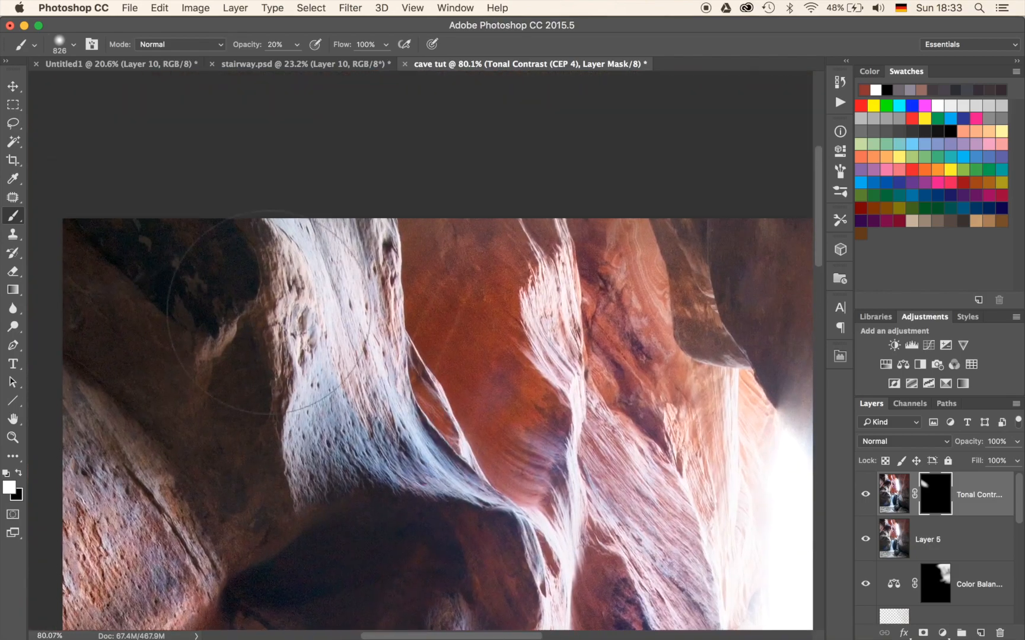
mouse_move(549, 393)
mouse_down()
mouse_move(198, 274)
mouse_move(258, 169)
mouse_up()
mouse_move(389, 395)
mouse_down()
mouse_move(373, 359)
mouse_move(336, 93)
mouse_move(343, 86)
mouse_up()
drag(232, 306, 242, 337)
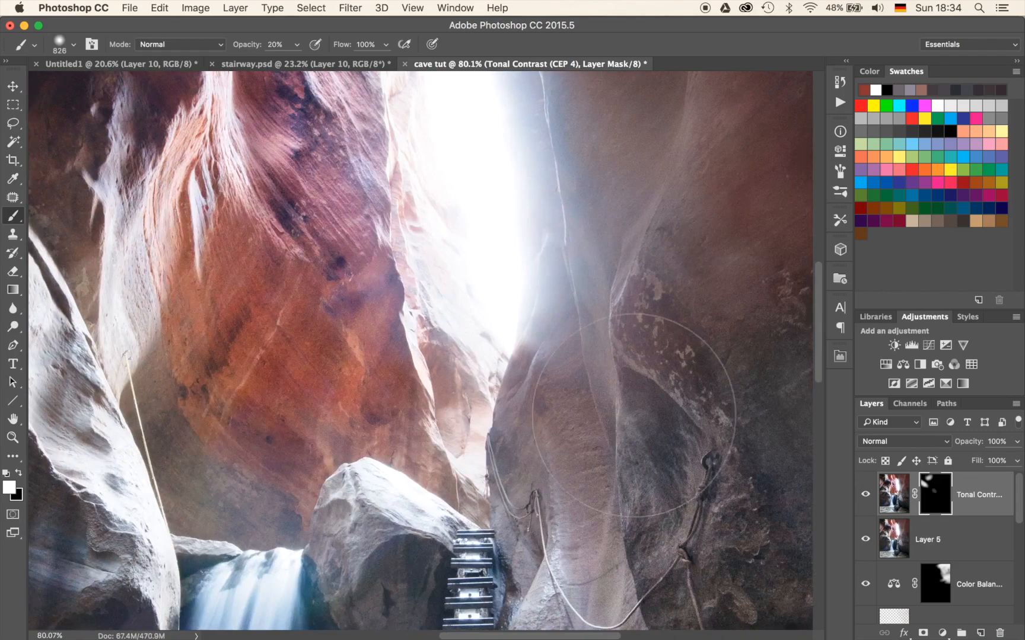
Step: Paint white at 20% opacity on the Tonal Contrast mask over the right cave wall beside the ladder and ropes
mouse_move(621, 453)
mouse_down()
mouse_move(380, 175)
mouse_move(362, 135)
mouse_up()
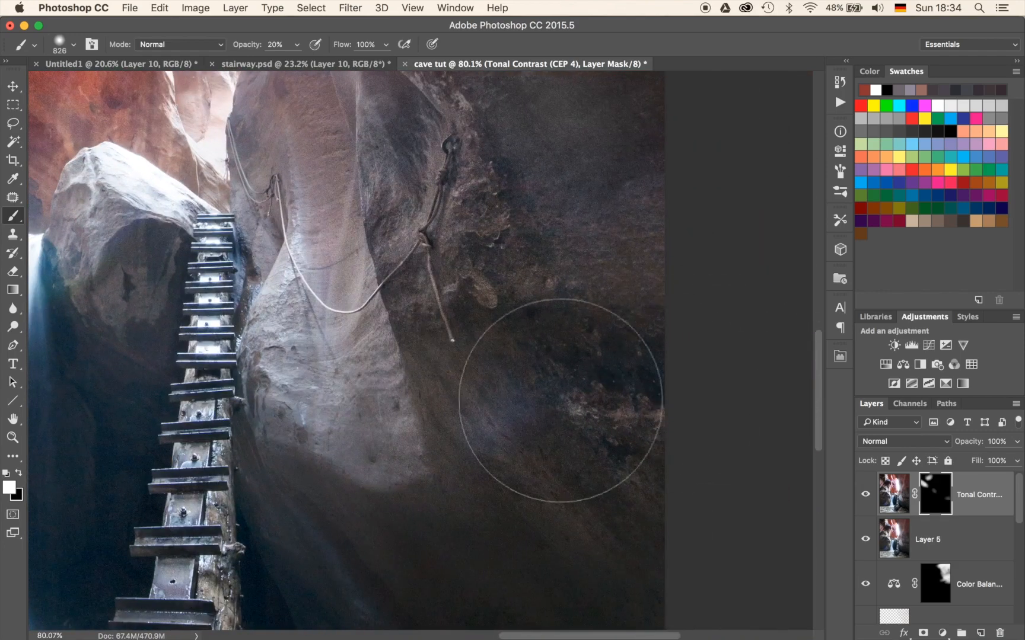
drag(583, 209, 664, 367)
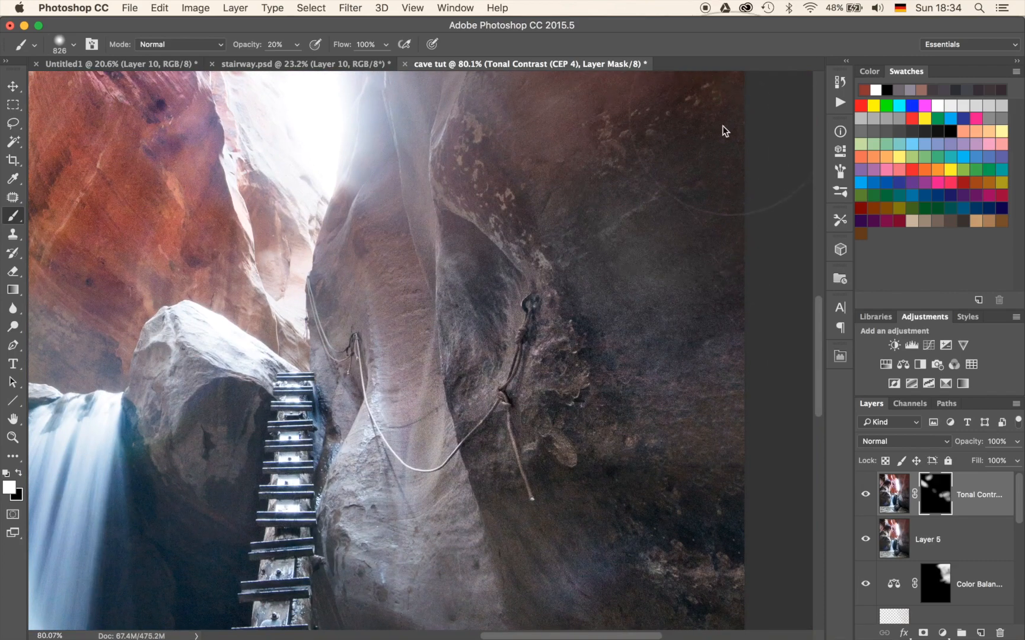
drag(535, 270, 735, 35)
Step: Paint white at 20% opacity on the Tonal Contrast mask over the dark lower-left rock wall and check the layer's overall effect
drag(303, 428, 633, 414)
drag(302, 237, 391, 339)
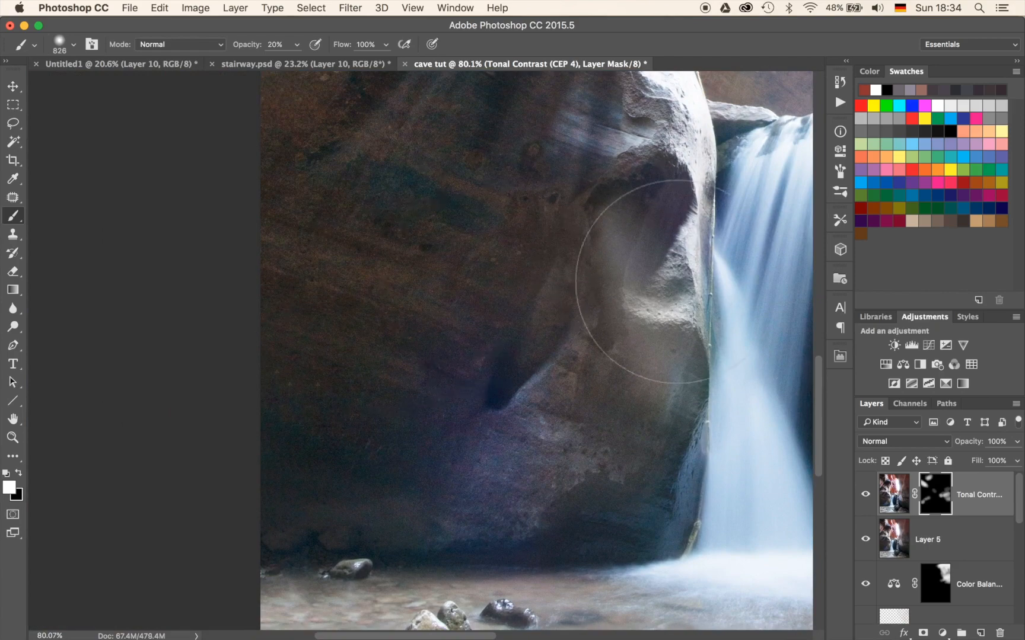
mouse_move(389, 290)
mouse_down()
mouse_move(485, 414)
mouse_move(501, 392)
mouse_up()
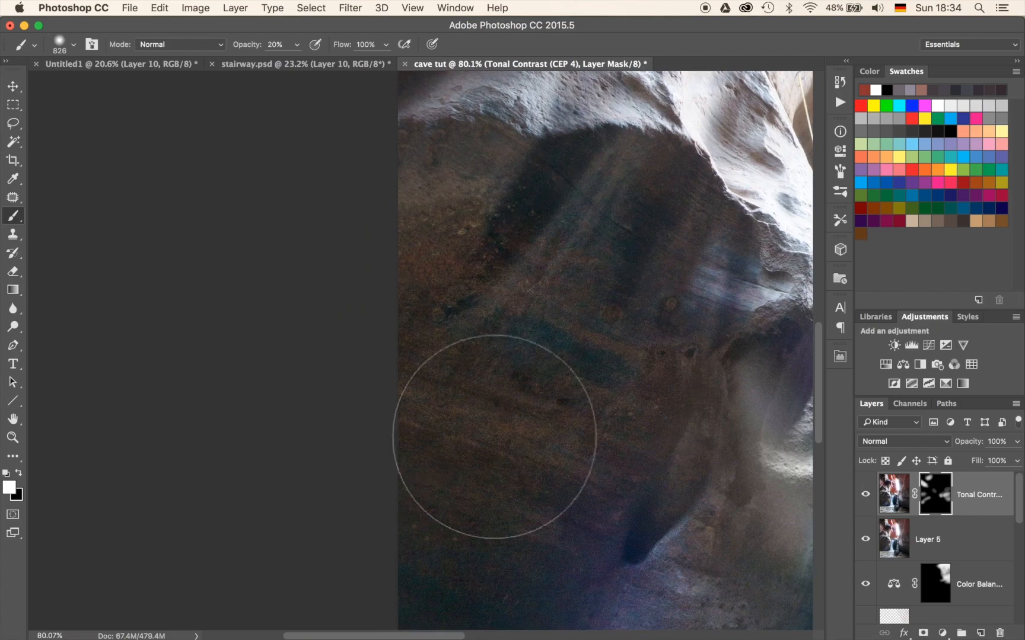
scroll(618, 365, down, 6)
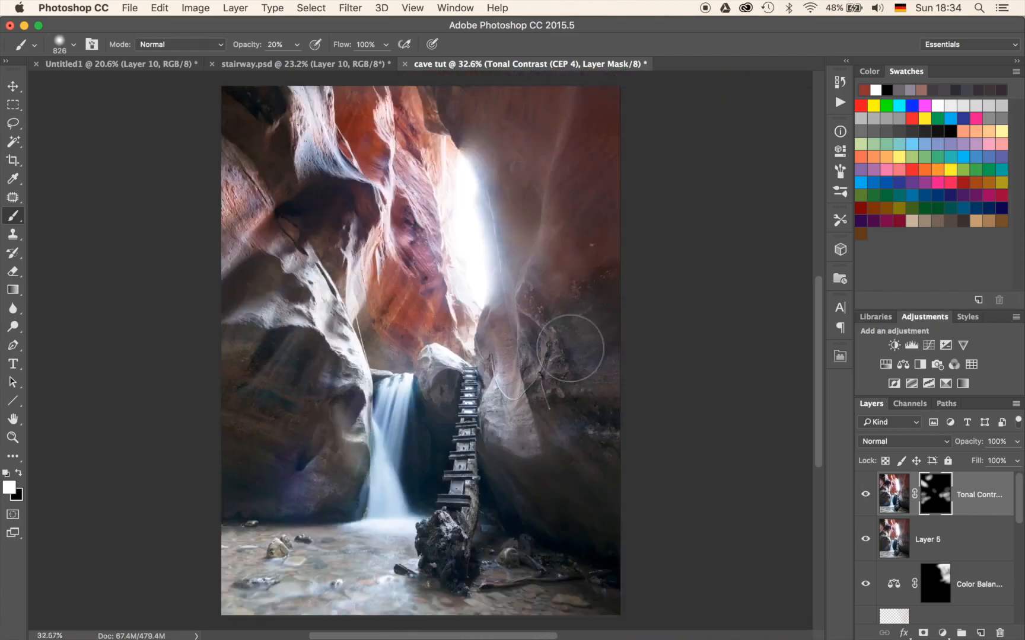
scroll(572, 349, down, 3)
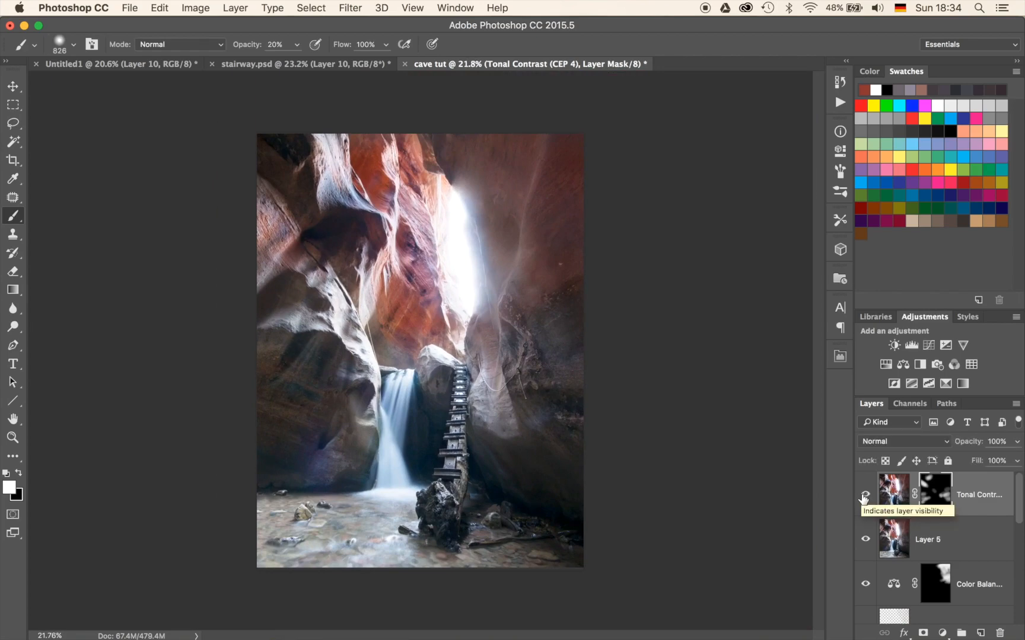
click(864, 496)
click(864, 497)
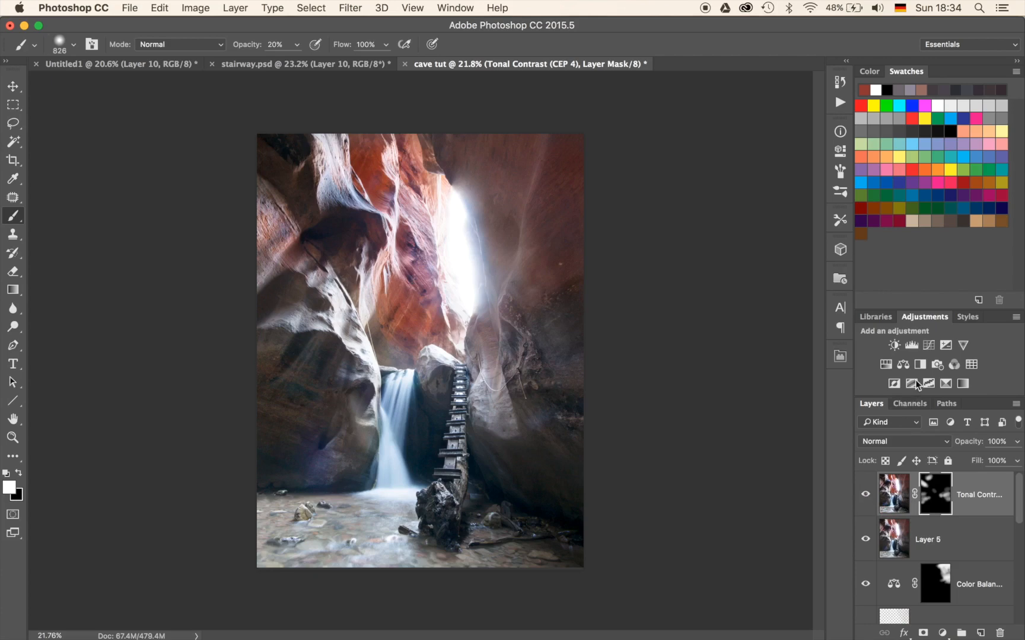
Step: Add a Curves adjustment layer, pull the curve down to darken the image, and invert its mask to black
click(929, 346)
drag(718, 279, 734, 290)
click(799, 121)
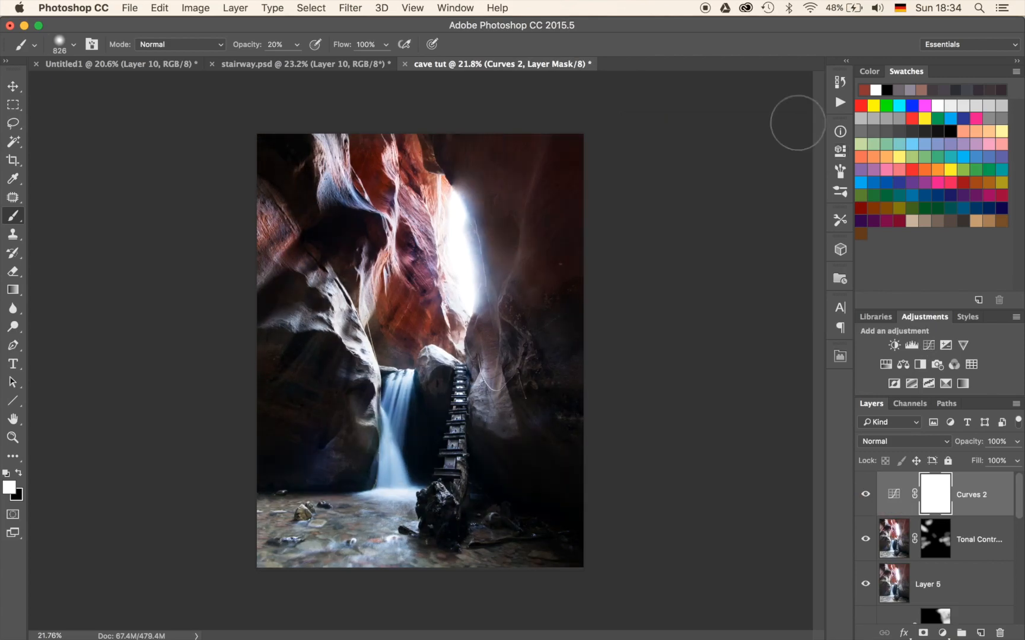
key(super+i)
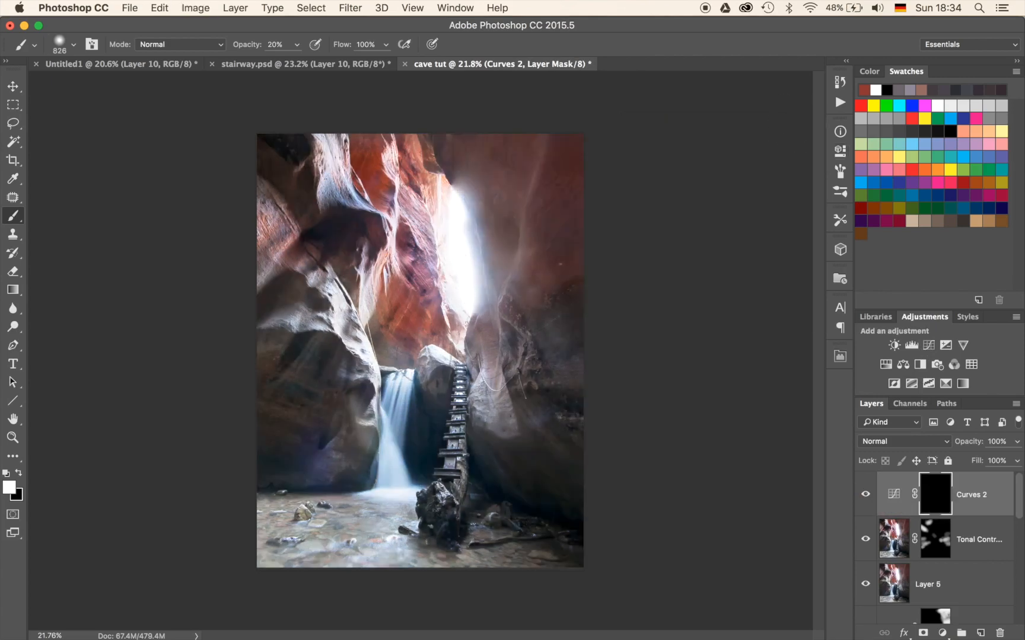
Step: Paint white on the Curves mask over the hazy rock hollow just left of the waterfall, using a 148 px brush at 20% and 10% opacity
scroll(420, 355, up, 5)
click(420, 356)
scroll(421, 356, down, 2)
scroll(421, 355, left, 2)
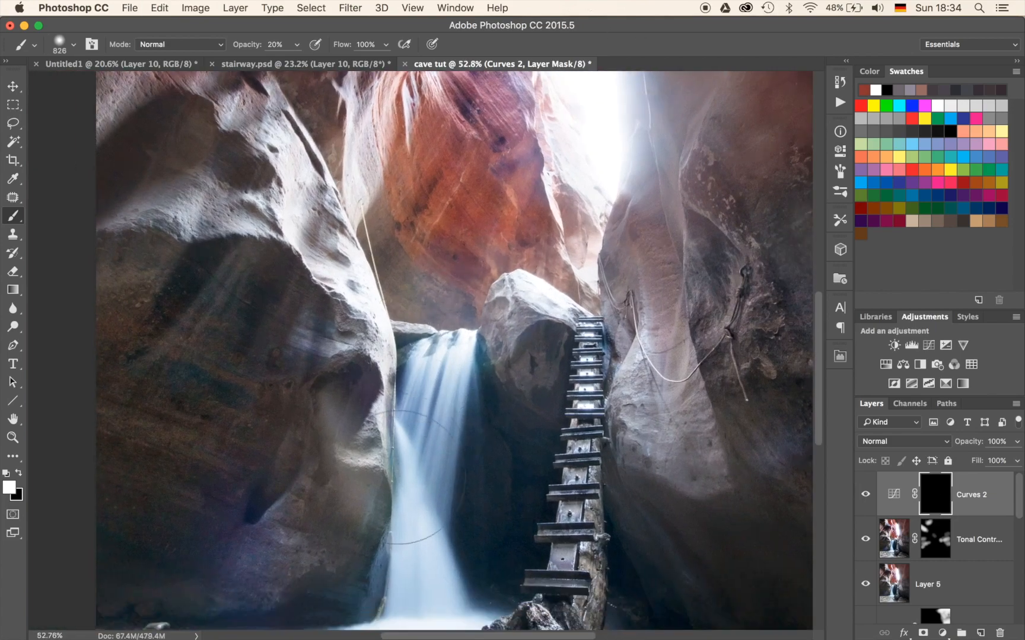
scroll(383, 367, up, 2)
scroll(308, 509, up, 2)
scroll(412, 293, down, 3)
scroll(412, 293, left, 2)
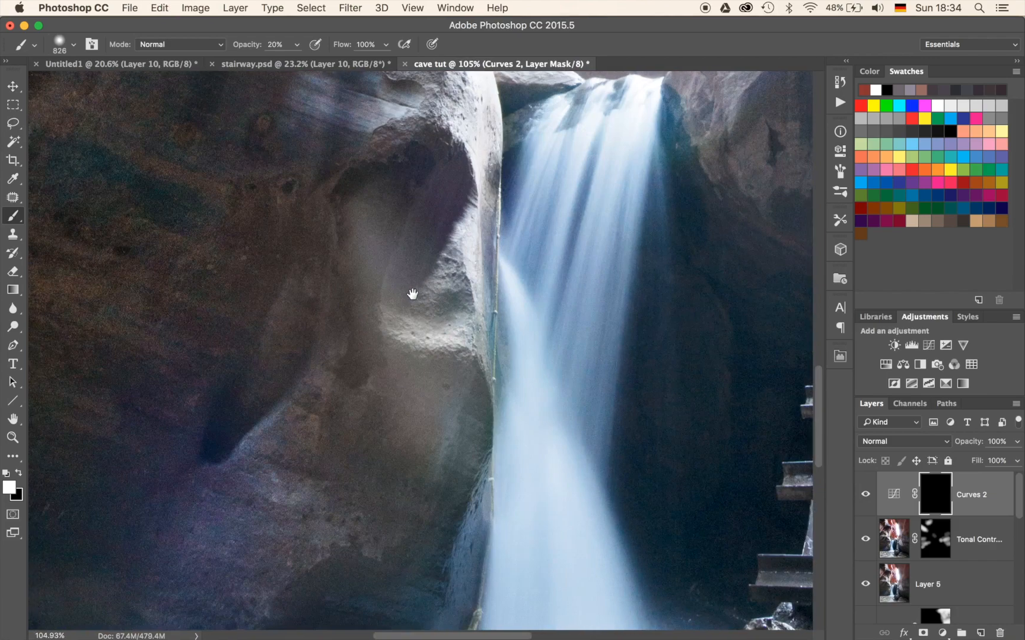
mouse_move(537, 360)
ctrl+alt+mouse_down()
mouse_move(291, 392)
mouse_move(234, 384)
mouse_move(258, 384)
ctrl+alt+mouse_up()
ctrl+alt+drag(376, 330, 411, 334)
mouse_move(371, 191)
mouse_down()
mouse_move(376, 239)
mouse_move(386, 303)
mouse_up()
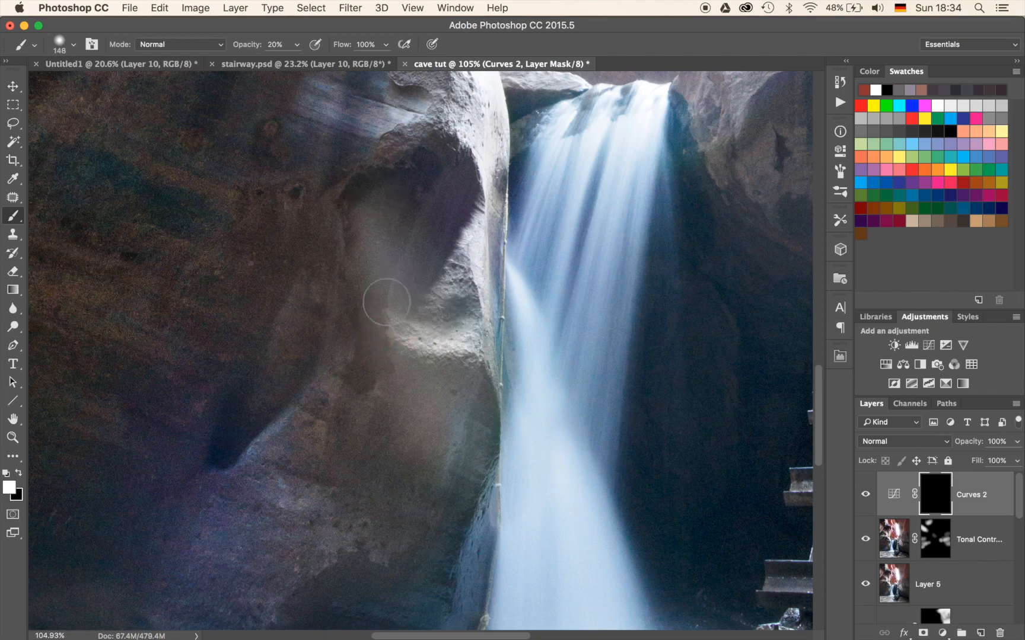
key(1)
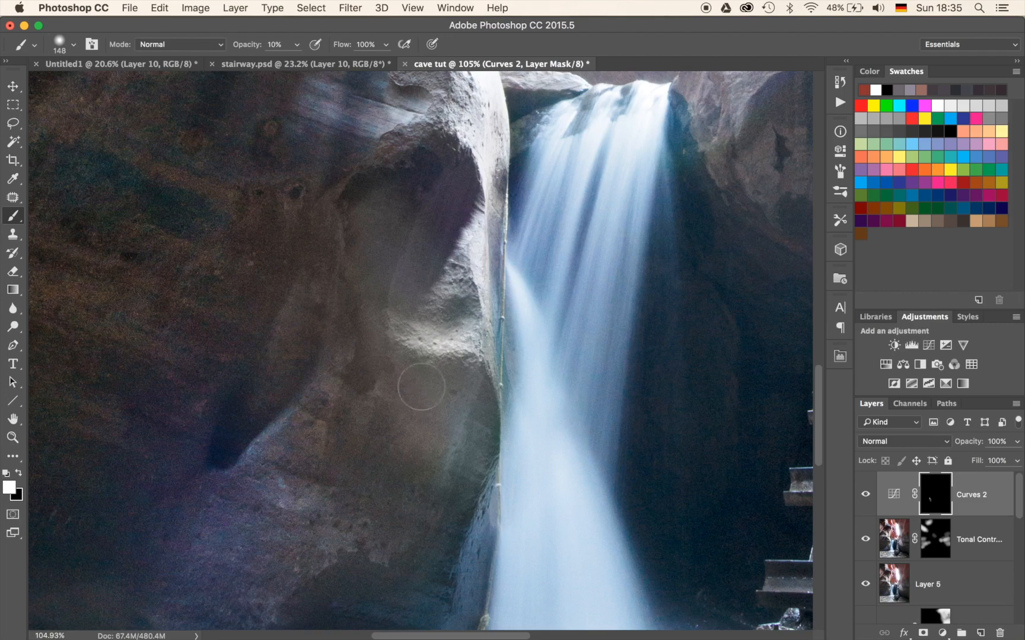
mouse_move(395, 223)
mouse_down()
mouse_move(404, 198)
mouse_move(376, 217)
mouse_move(367, 208)
mouse_move(414, 199)
mouse_move(422, 238)
mouse_move(392, 234)
mouse_move(396, 245)
mouse_move(381, 254)
mouse_move(364, 228)
mouse_move(364, 205)
mouse_move(369, 267)
mouse_move(414, 333)
mouse_up()
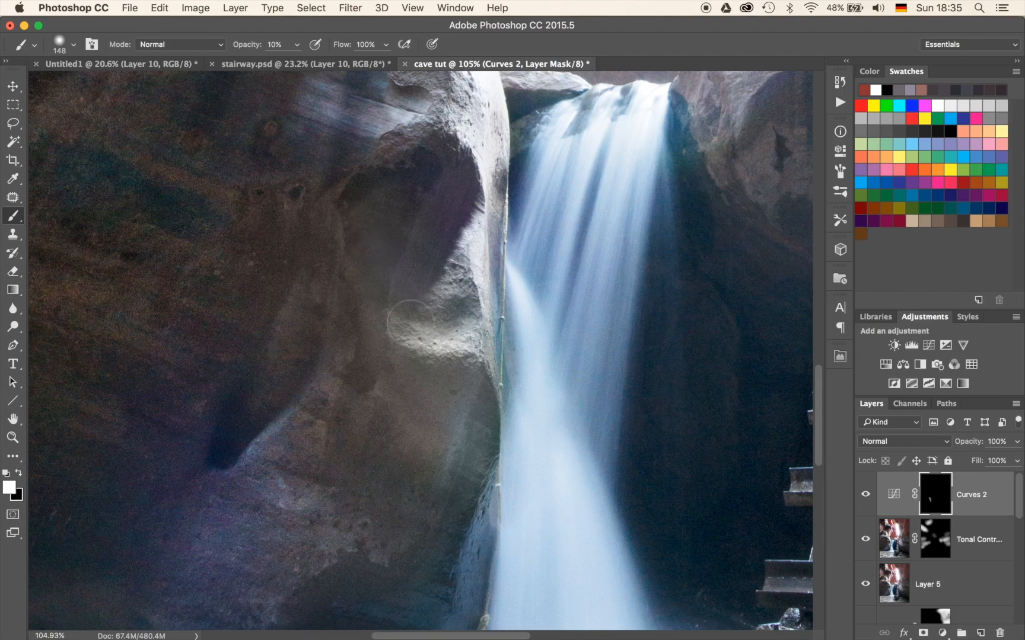
Step: Paint white at 10% opacity on the Curves 2 mask over the rock hollow left of the waterfall and check the layer's overall effect
mouse_move(427, 268)
mouse_down()
mouse_move(374, 272)
mouse_move(388, 246)
mouse_move(410, 263)
mouse_move(381, 201)
mouse_move(398, 207)
mouse_move(366, 202)
mouse_move(409, 241)
mouse_move(366, 264)
mouse_move(418, 351)
mouse_move(396, 347)
mouse_move(412, 325)
mouse_move(425, 338)
mouse_move(378, 330)
mouse_move(362, 308)
mouse_move(410, 309)
mouse_move(387, 231)
mouse_move(394, 242)
mouse_move(395, 208)
mouse_move(422, 195)
mouse_move(445, 249)
mouse_move(361, 243)
mouse_up()
mouse_move(390, 277)
mouse_down()
mouse_move(419, 296)
mouse_move(451, 274)
mouse_move(446, 250)
mouse_move(429, 245)
mouse_move(400, 314)
mouse_move(384, 246)
mouse_move(373, 262)
mouse_move(367, 240)
mouse_move(383, 322)
mouse_move(376, 348)
mouse_move(438, 399)
mouse_move(441, 434)
mouse_move(376, 323)
mouse_move(430, 361)
mouse_move(373, 351)
mouse_move(450, 387)
mouse_move(346, 262)
mouse_move(364, 310)
mouse_move(391, 335)
mouse_move(344, 266)
mouse_move(432, 358)
mouse_up()
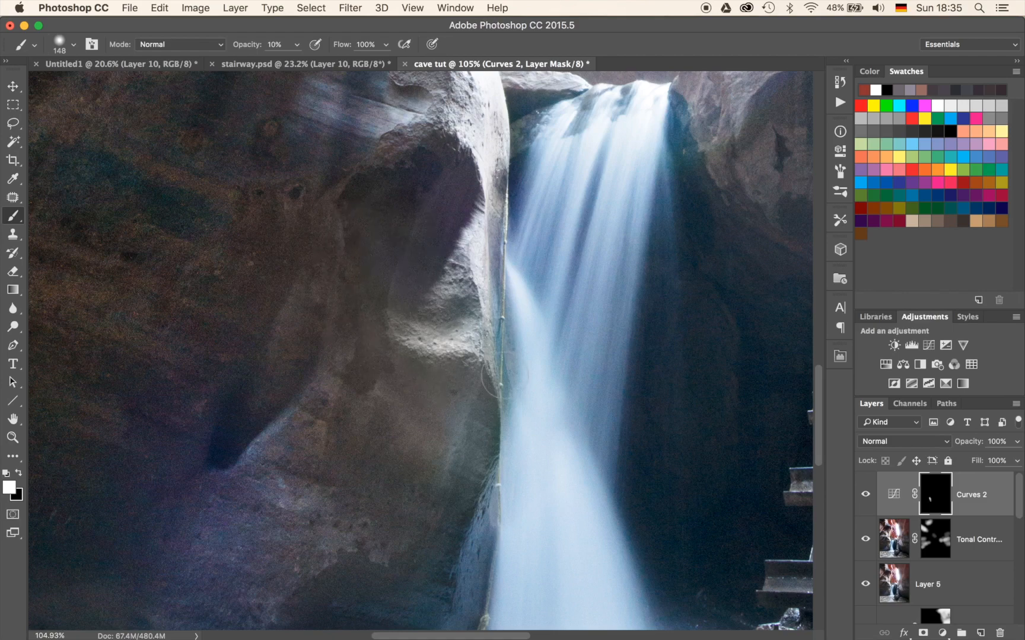
scroll(505, 376, down, 10)
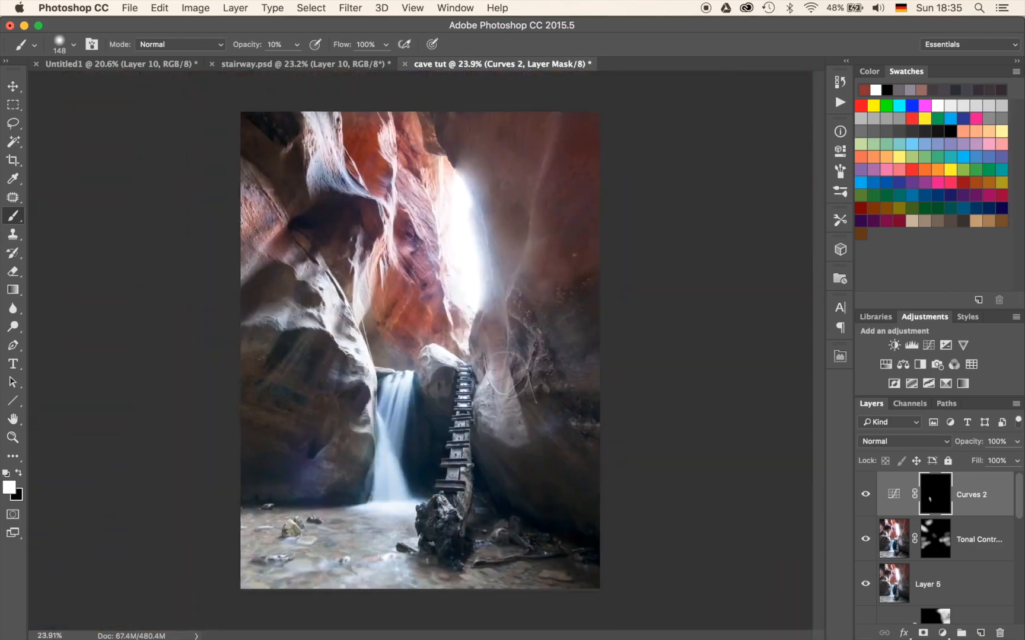
scroll(419, 352, down, 6)
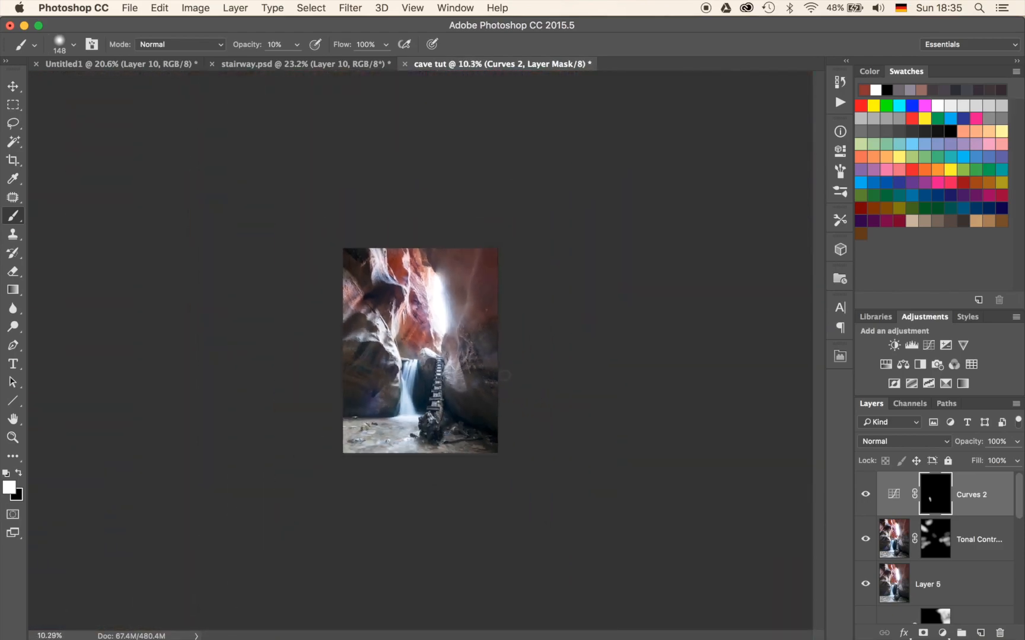
scroll(419, 352, up, 8)
scroll(419, 352, down, 2)
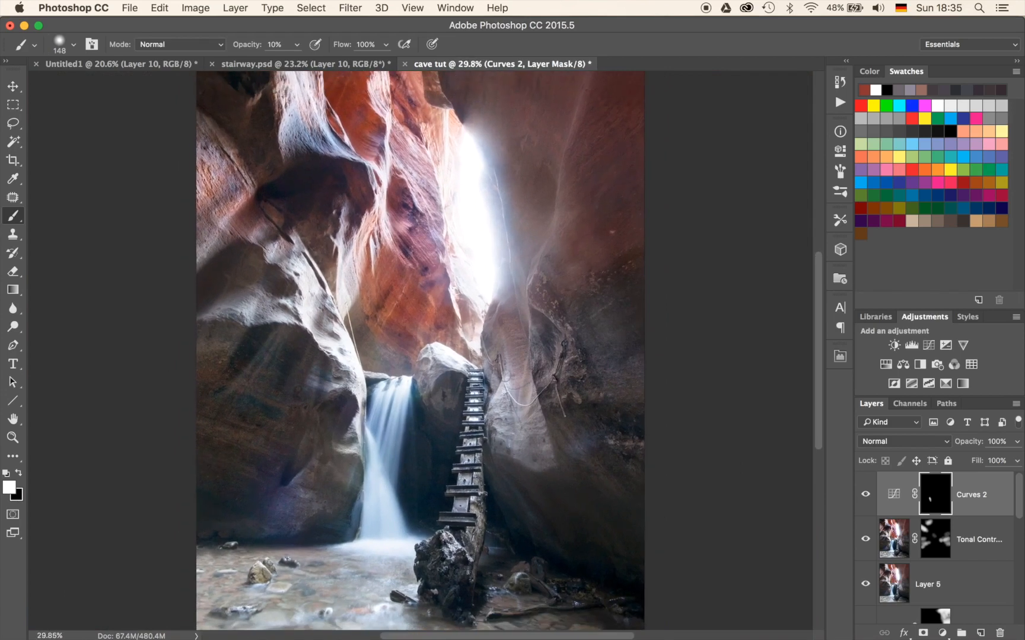
click(866, 496)
click(867, 496)
click(866, 496)
click(866, 496)
Step: Compare the rock wall beside the waterfall up close with the Curves 2 layer hidden and shown
scroll(347, 479, up, 6)
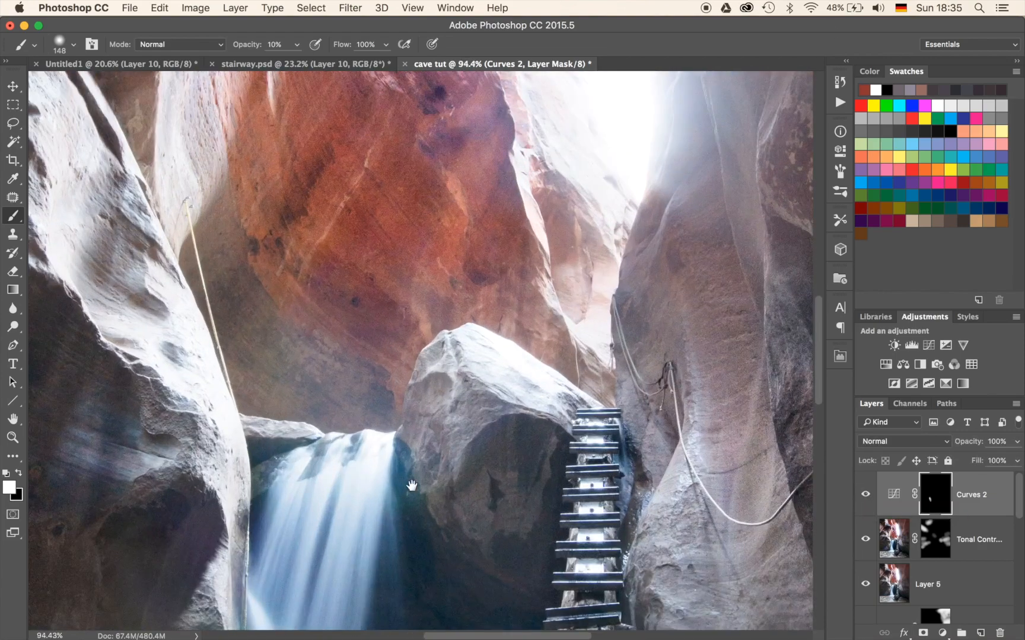
drag(411, 485, 666, 193)
mouse_move(448, 426)
mouse_down()
mouse_move(439, 408)
mouse_move(452, 419)
mouse_move(459, 399)
mouse_move(468, 412)
mouse_move(483, 402)
mouse_move(471, 409)
mouse_move(445, 396)
mouse_move(458, 386)
mouse_move(422, 366)
mouse_move(396, 320)
mouse_move(394, 279)
mouse_move(411, 255)
mouse_move(424, 373)
mouse_move(448, 240)
mouse_move(416, 294)
mouse_move(408, 237)
mouse_move(393, 280)
mouse_move(454, 296)
mouse_move(491, 374)
mouse_move(430, 400)
mouse_move(496, 420)
mouse_move(460, 394)
mouse_up()
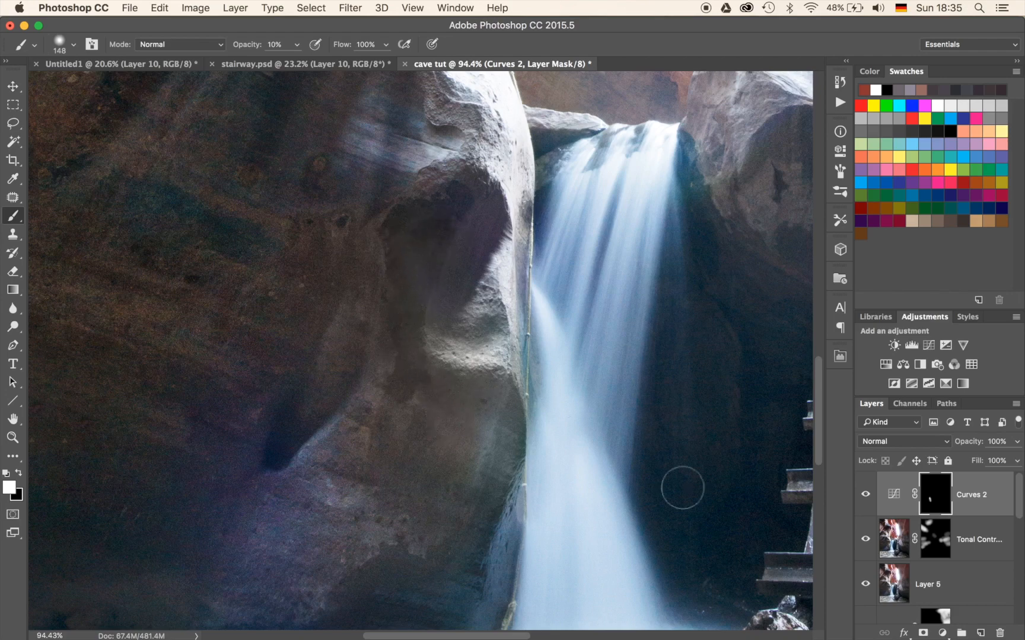
click(866, 495)
click(866, 495)
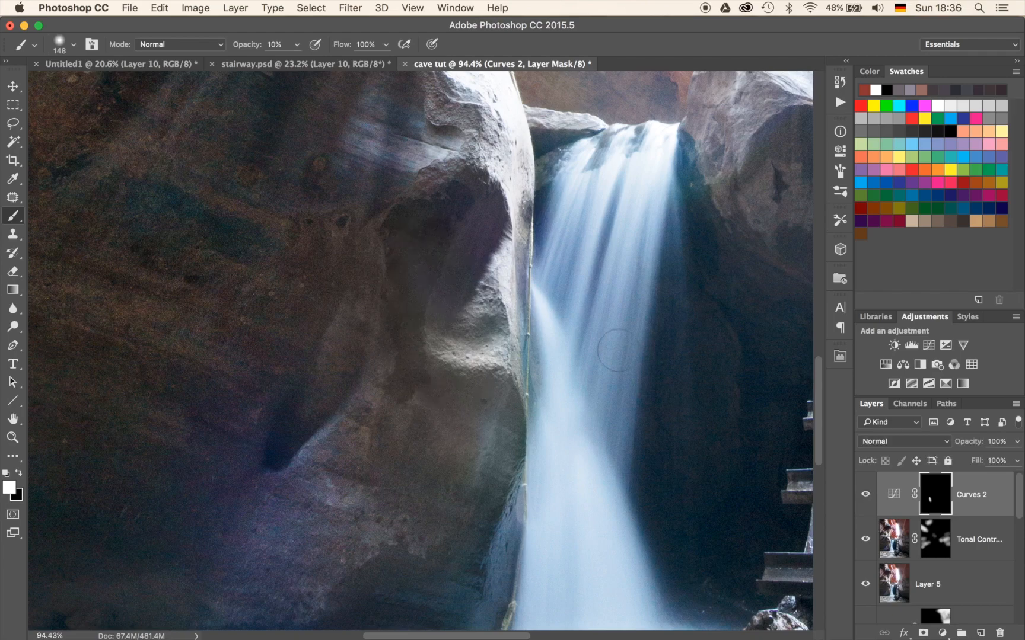
Step: Add a new empty layer above Curves 2 and set its blend mode to Color
key(super+minus)
key(super+minus)
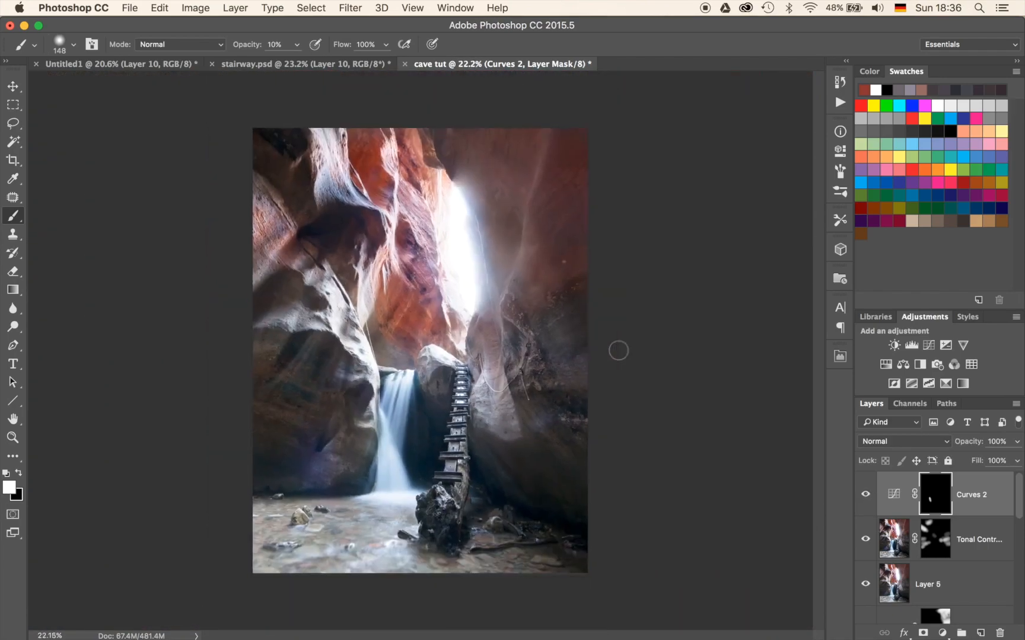
key(super+plus)
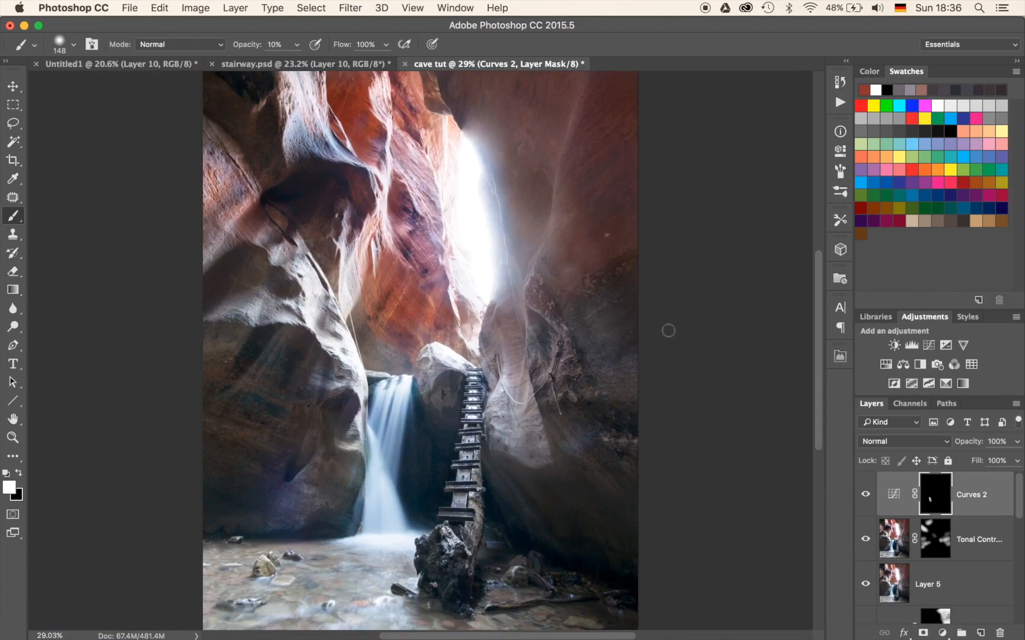
key(super+plus)
key(super+plus)
drag(284, 484, 594, 151)
drag(494, 332, 533, 427)
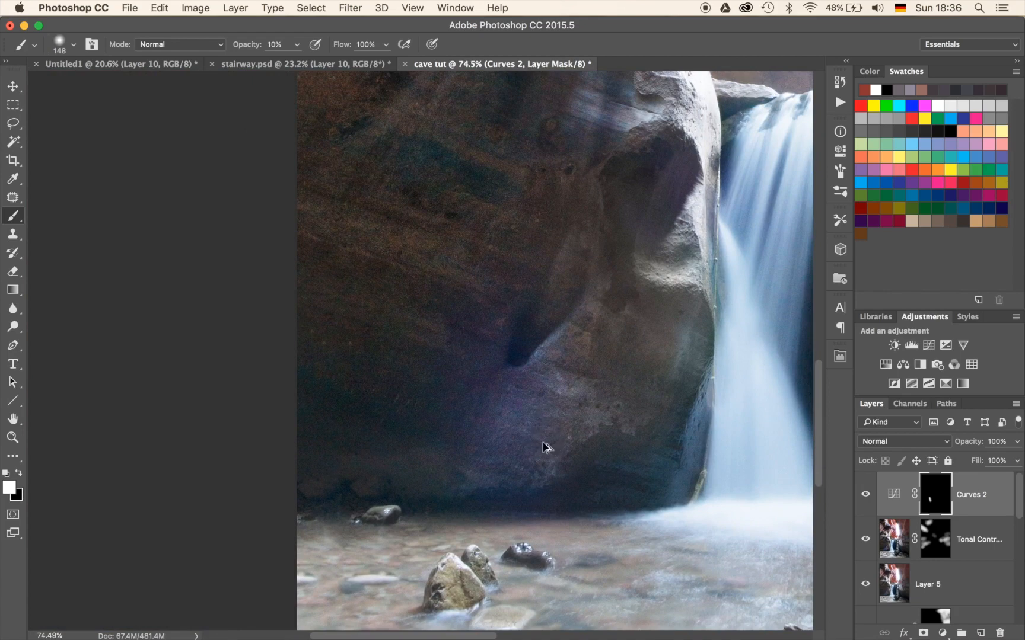
key(super+shift+alt+n)
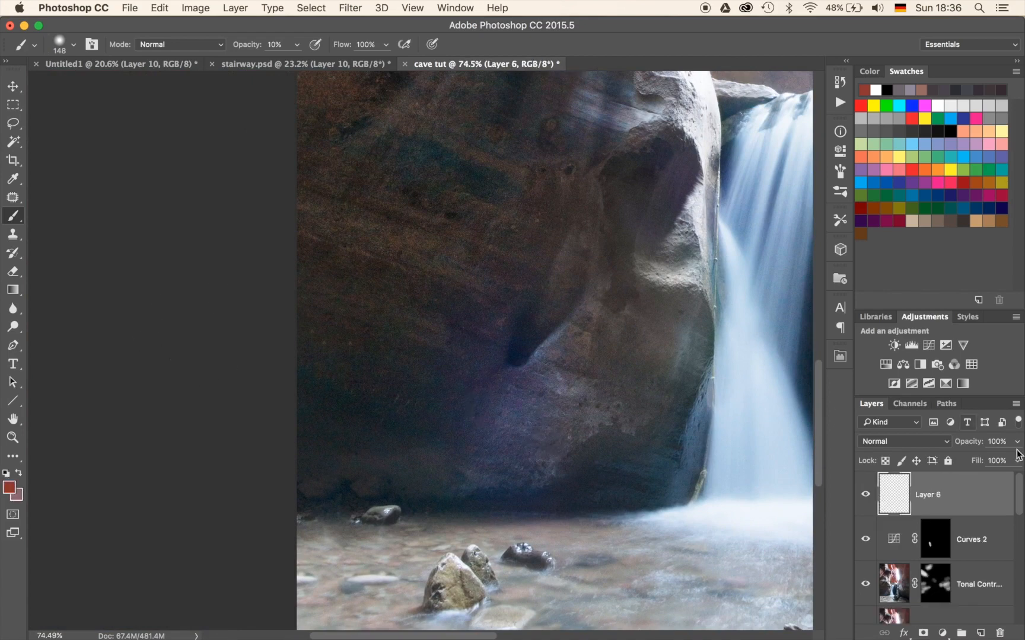
click(924, 443)
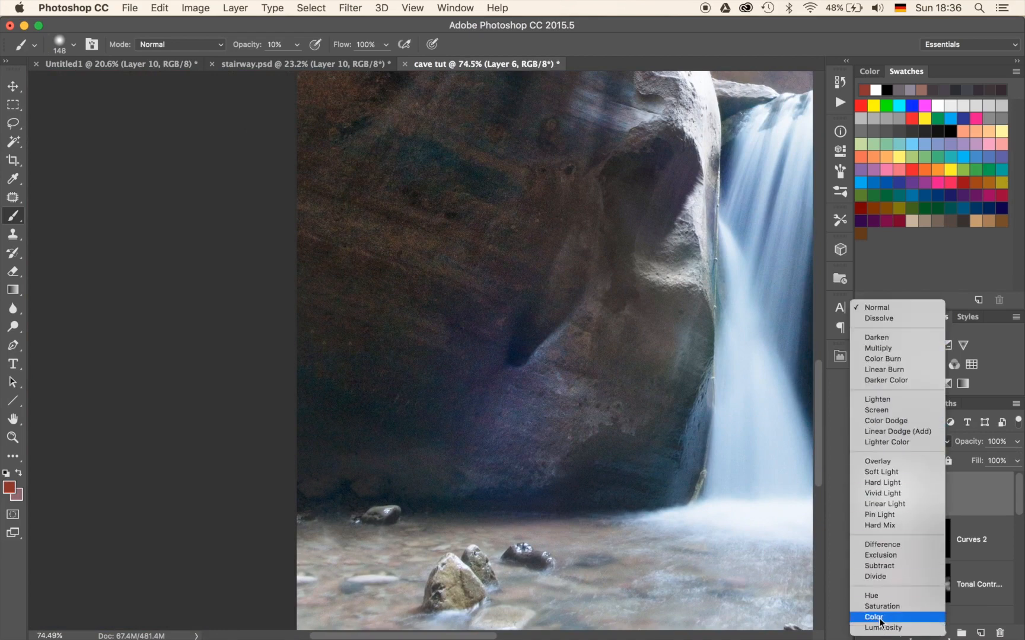
click(882, 620)
Step: Sample dark rock colours and paint over the purple cast on the lower-left wall with a 461 px brush at 10% opacity
drag(394, 202, 467, 201)
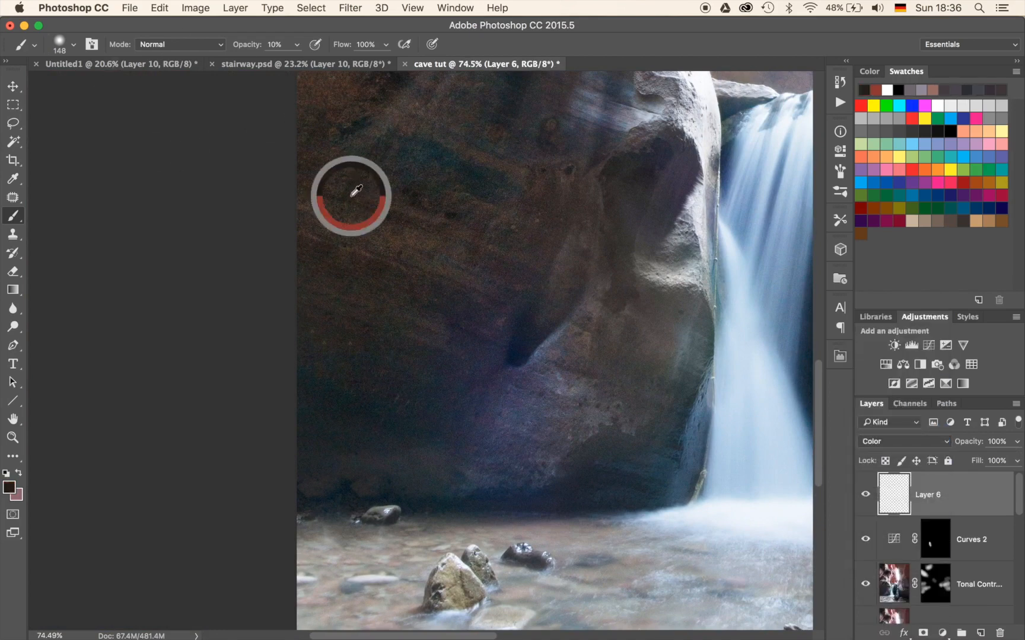
drag(426, 290, 500, 286)
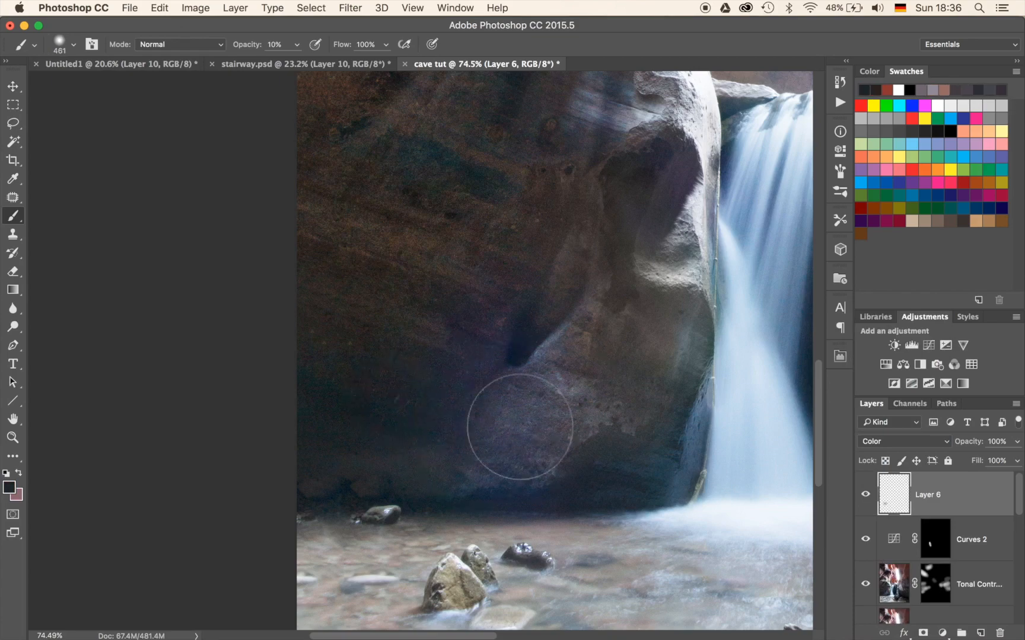
alt+click(375, 483)
mouse_move(447, 346)
mouse_down()
mouse_move(398, 350)
mouse_move(531, 341)
mouse_move(433, 377)
mouse_up()
Step: Set the brush to 30% opacity and neutralise the remaining purple on the lower-left wall with colours sampled from the surrounding dark rock
key(3)
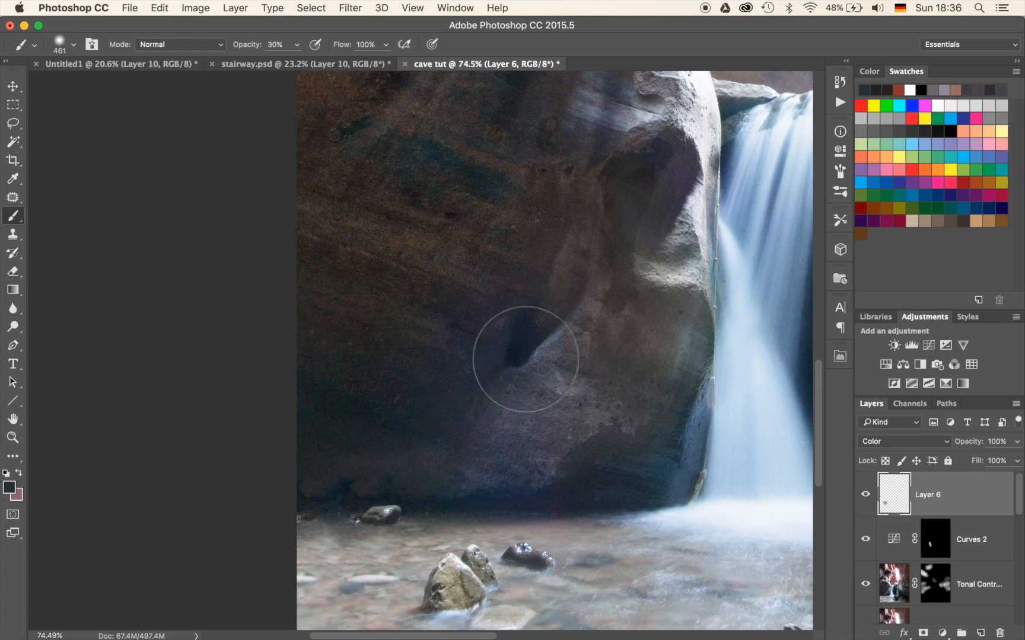
right_click(371, 450)
key(Escape)
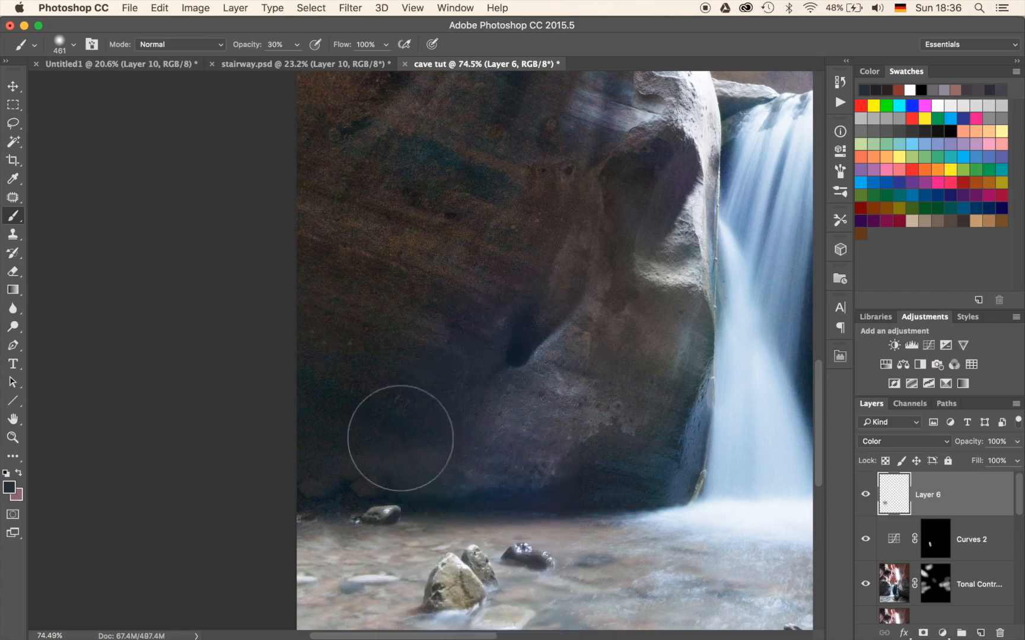
alt+click(347, 433)
mouse_move(531, 384)
mouse_down()
mouse_move(487, 454)
mouse_move(550, 446)
mouse_move(453, 394)
mouse_move(444, 330)
mouse_up()
alt+click(375, 322)
mouse_move(515, 284)
mouse_down()
mouse_move(508, 316)
mouse_move(594, 377)
mouse_move(618, 439)
mouse_move(468, 453)
mouse_up()
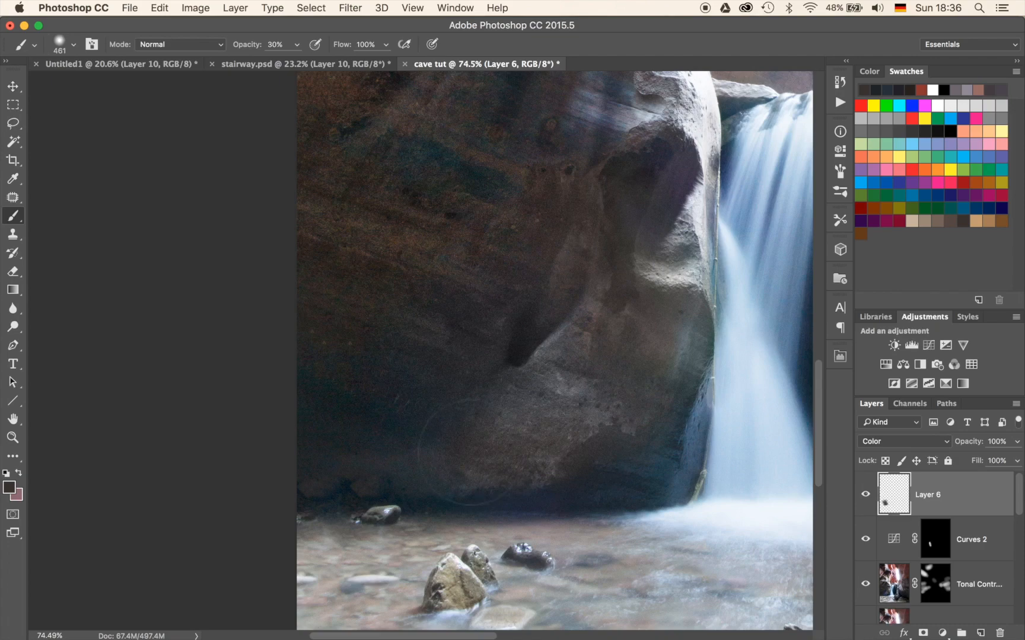
alt+click(391, 410)
alt+click(480, 389)
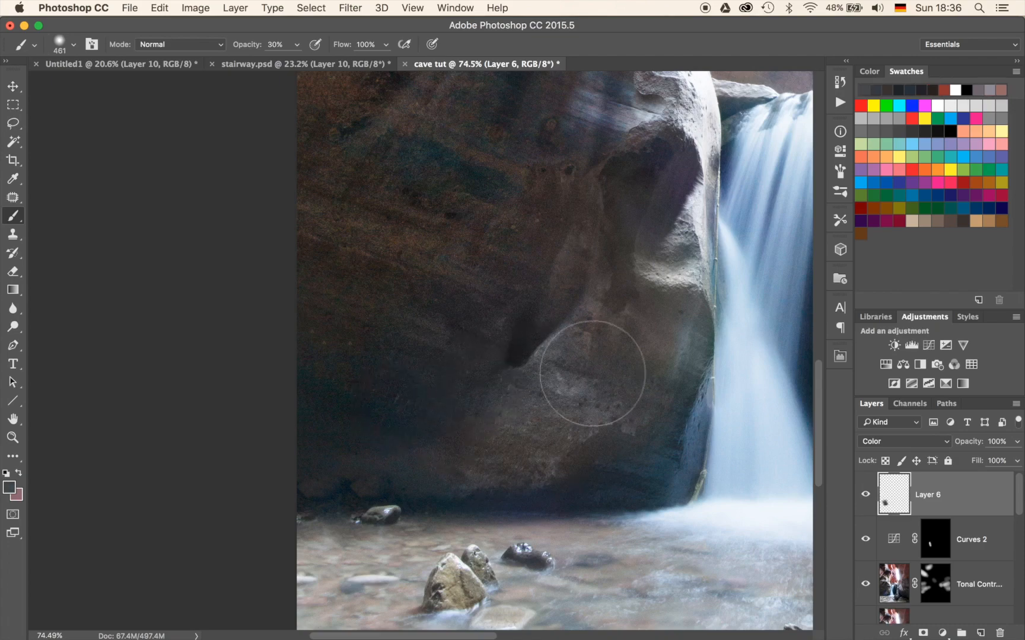
Step: Paint white at 10% opacity on the Curves 2 mask over the lower rock face left of the waterfall and check the darkening
click(934, 537)
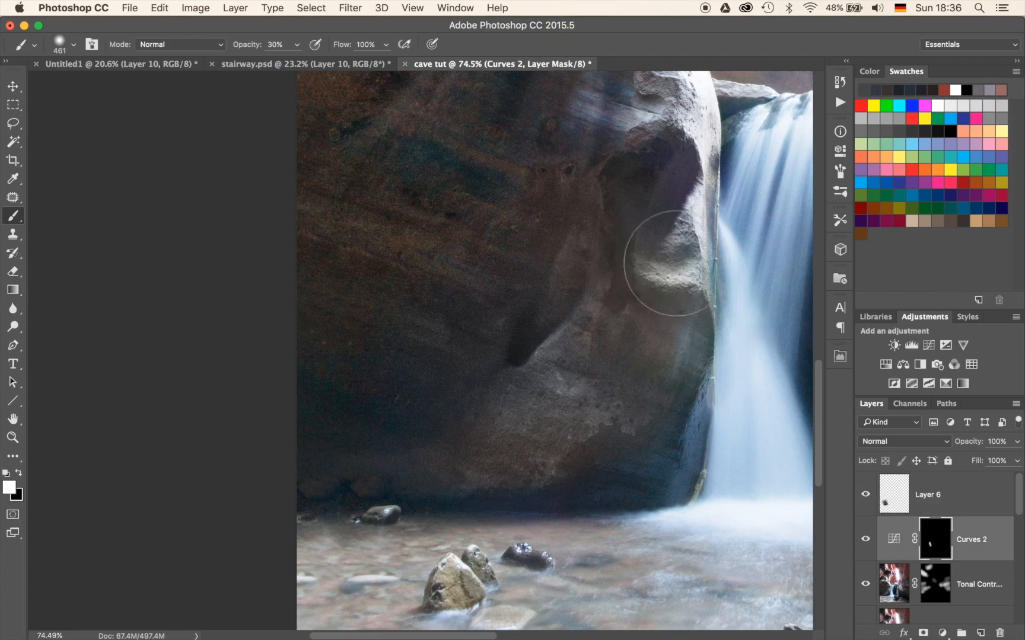
key(1)
mouse_move(555, 452)
mouse_down()
mouse_move(458, 473)
mouse_move(600, 363)
mouse_move(593, 348)
mouse_move(480, 457)
mouse_move(487, 465)
mouse_move(609, 389)
mouse_move(469, 435)
mouse_move(491, 432)
mouse_move(537, 377)
mouse_move(622, 384)
mouse_move(435, 320)
mouse_move(578, 467)
mouse_move(572, 389)
mouse_move(553, 384)
mouse_move(503, 408)
mouse_move(585, 455)
mouse_move(464, 467)
mouse_move(630, 377)
mouse_move(508, 389)
mouse_move(478, 368)
mouse_move(670, 331)
mouse_move(686, 347)
mouse_move(679, 328)
mouse_move(499, 424)
mouse_move(595, 400)
mouse_up()
scroll(560, 433, down, 6)
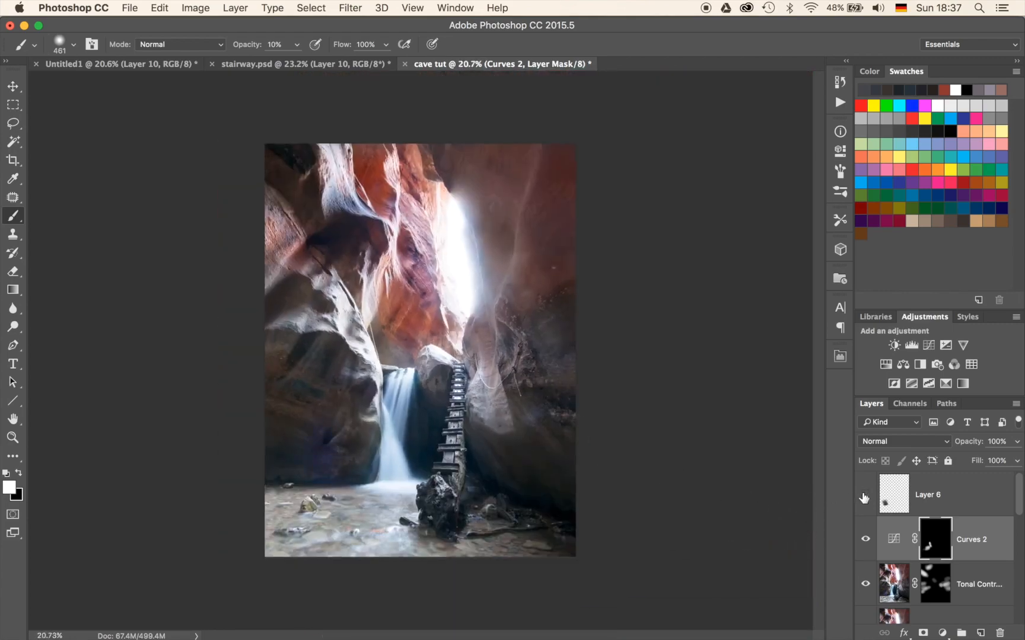
click(865, 540)
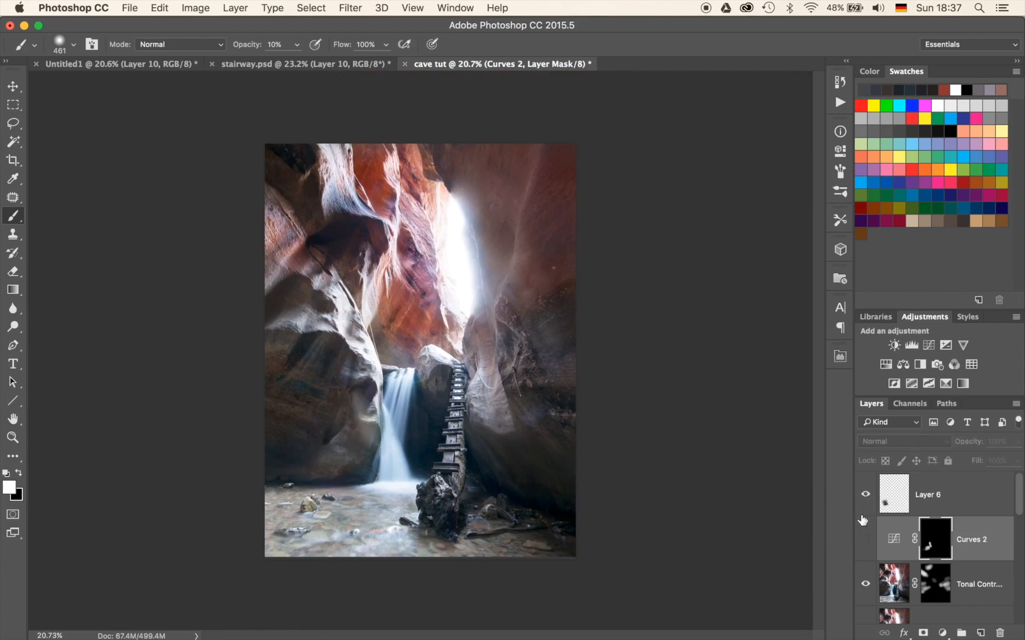
click(864, 540)
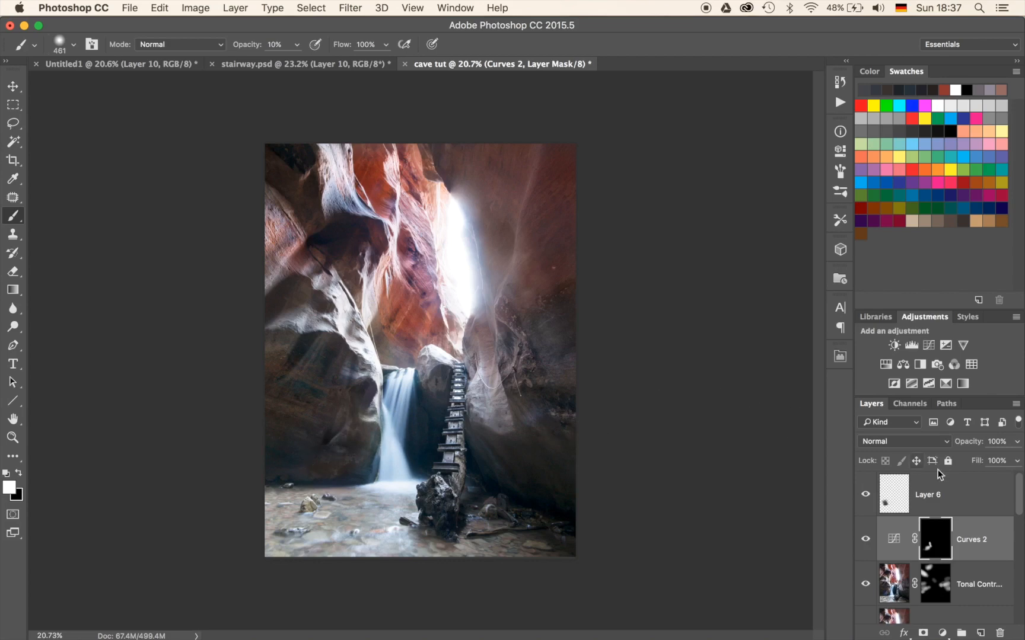
Step: Add a Curves adjustment layer above the Color-mode layer and raise the curve's midpoint slightly to brighten the image
click(957, 487)
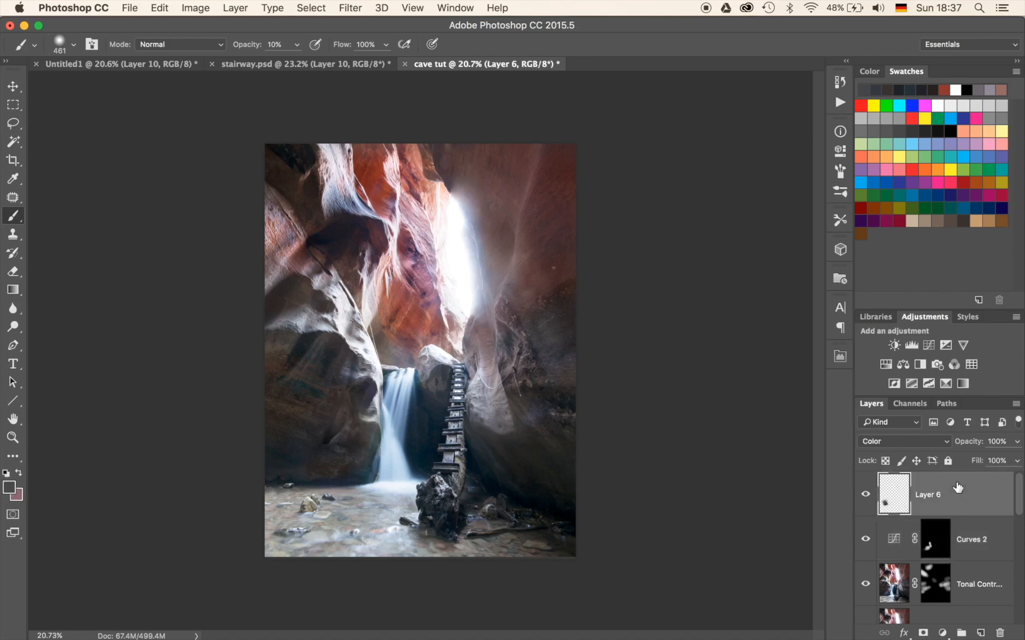
click(929, 346)
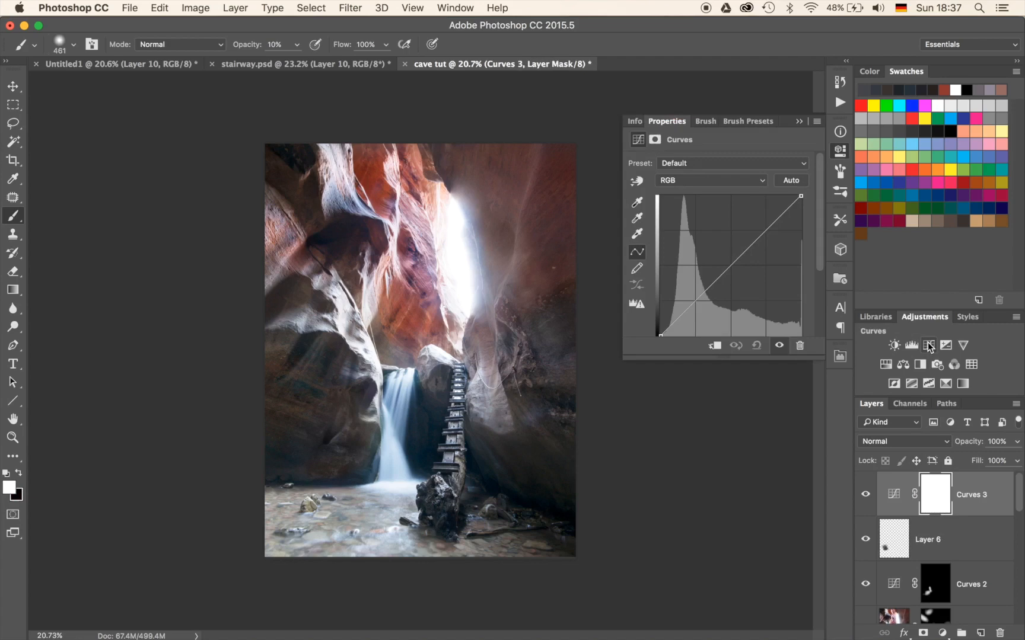
drag(727, 270, 723, 266)
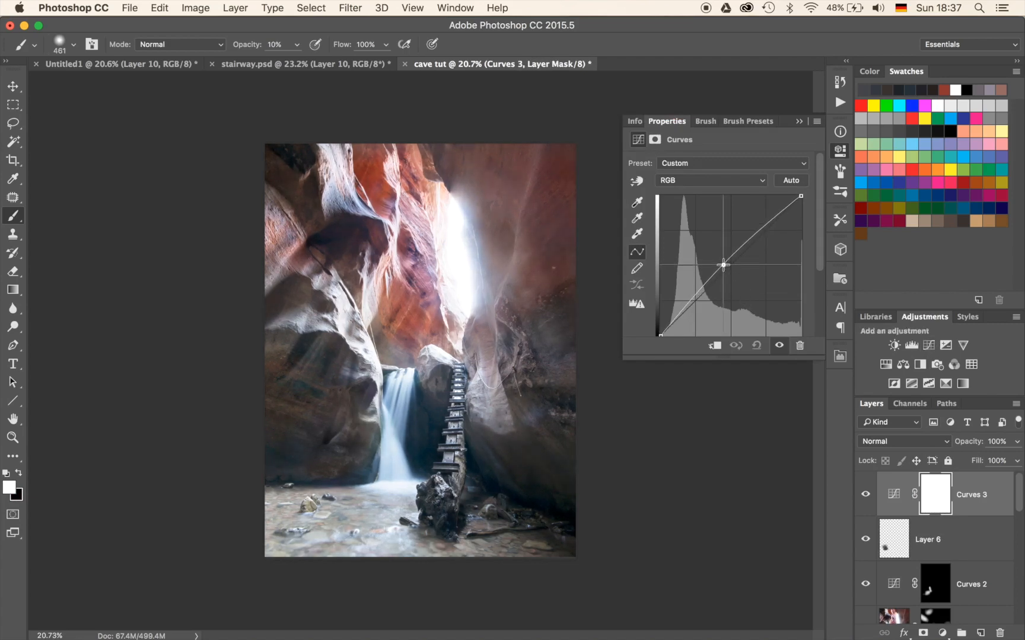
drag(723, 265, 723, 265)
click(798, 121)
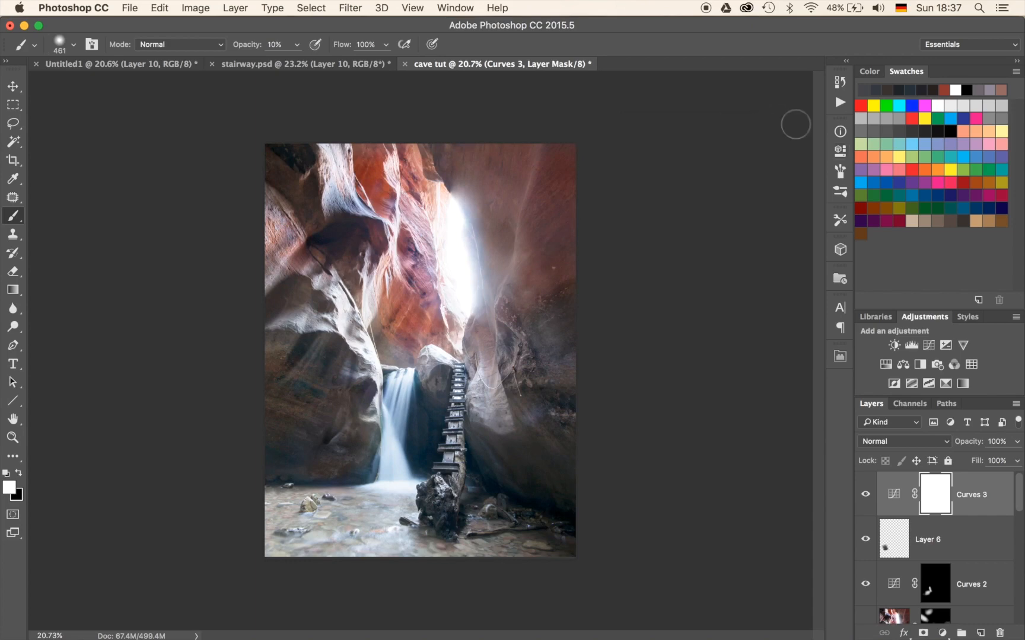
Step: Draw a large circular selection with the Elliptical Marquee and center it around the waterfall and ladder
key(m)
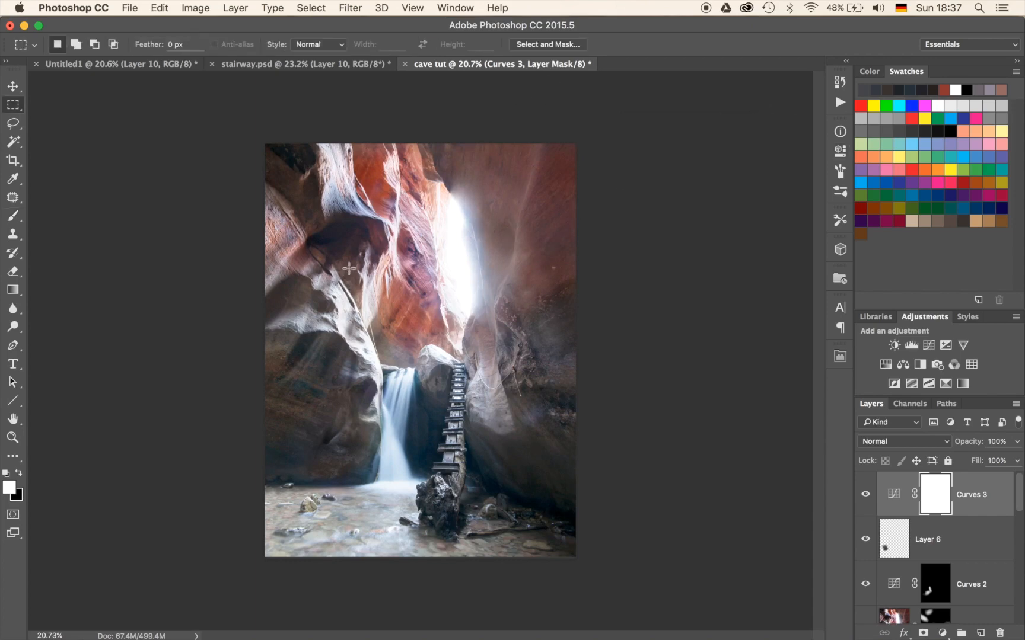
key(shift+m)
drag(501, 297, 274, 524)
drag(348, 458, 373, 473)
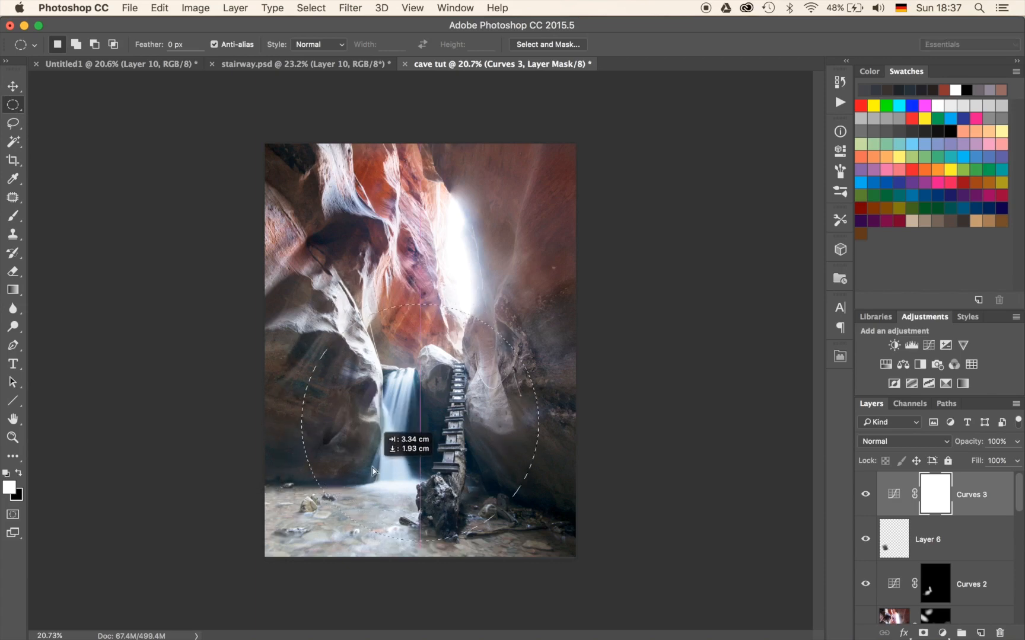
drag(372, 468, 372, 464)
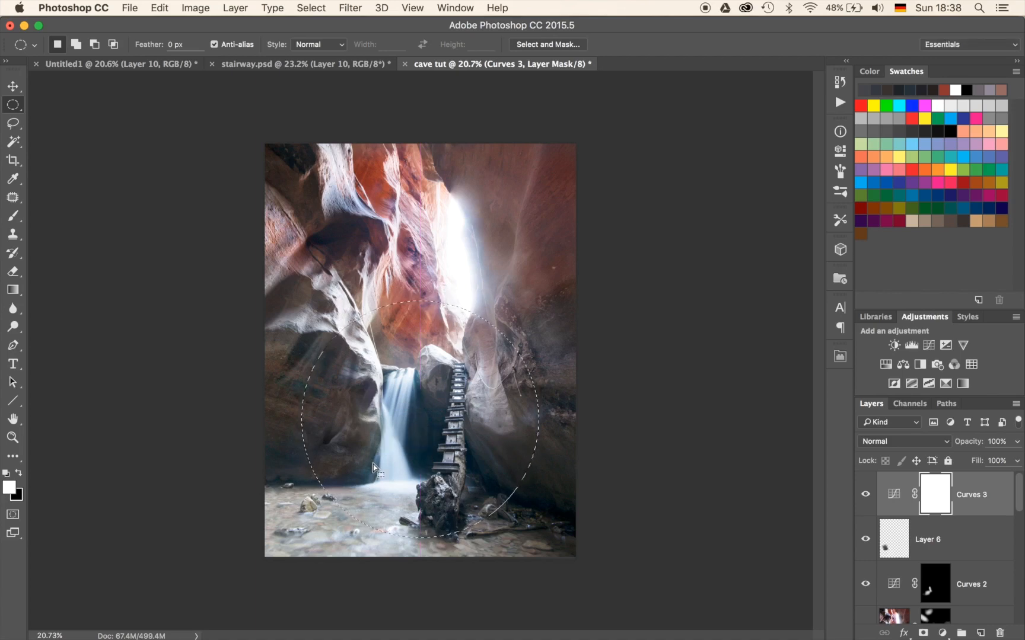
Step: Fill the circular selection on the Curves 3 mask with black at 100% opacity and deselect it
key(i)
key(shift+BackSpace)
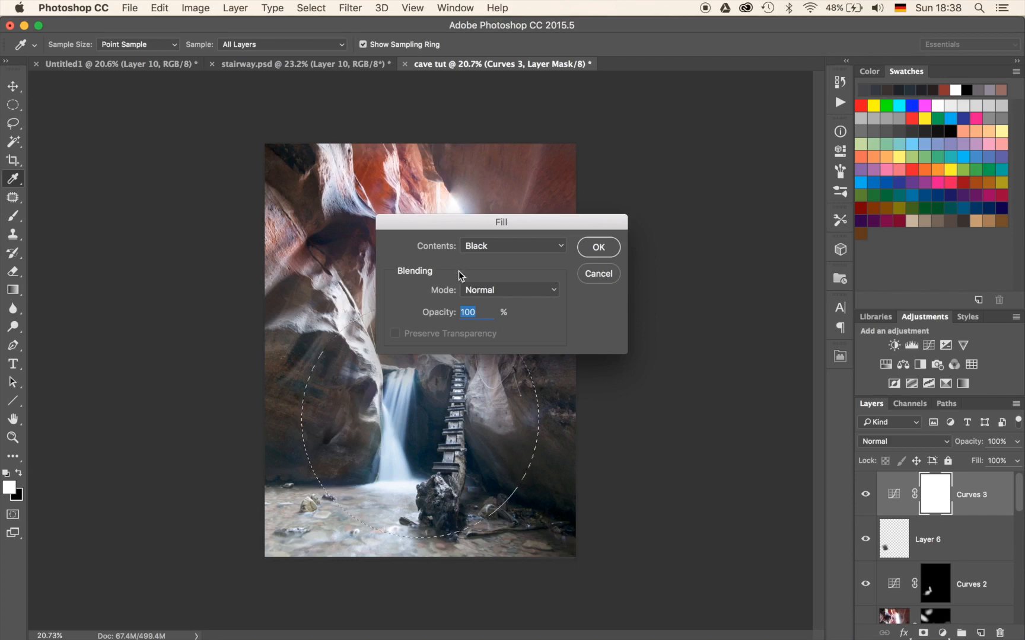
click(593, 247)
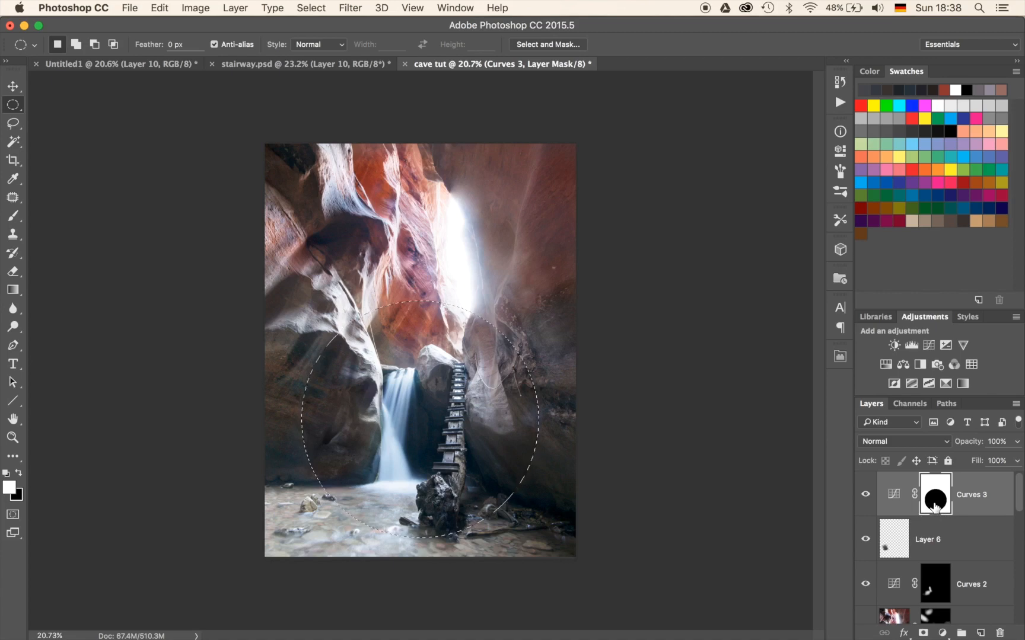
click(865, 495)
click(865, 496)
click(865, 495)
click(866, 495)
key(super+d)
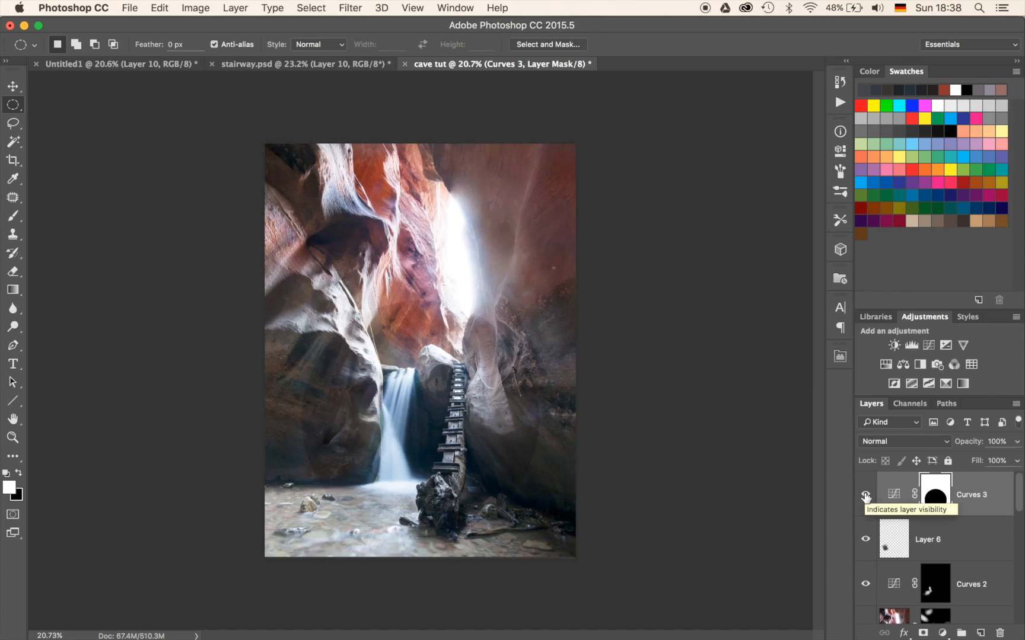
Step: Invert the Curves 3 mask to confine the brightening to the circle, comparing the image with the layer hidden and shown
click(865, 495)
click(865, 495)
click(865, 495)
click(865, 495)
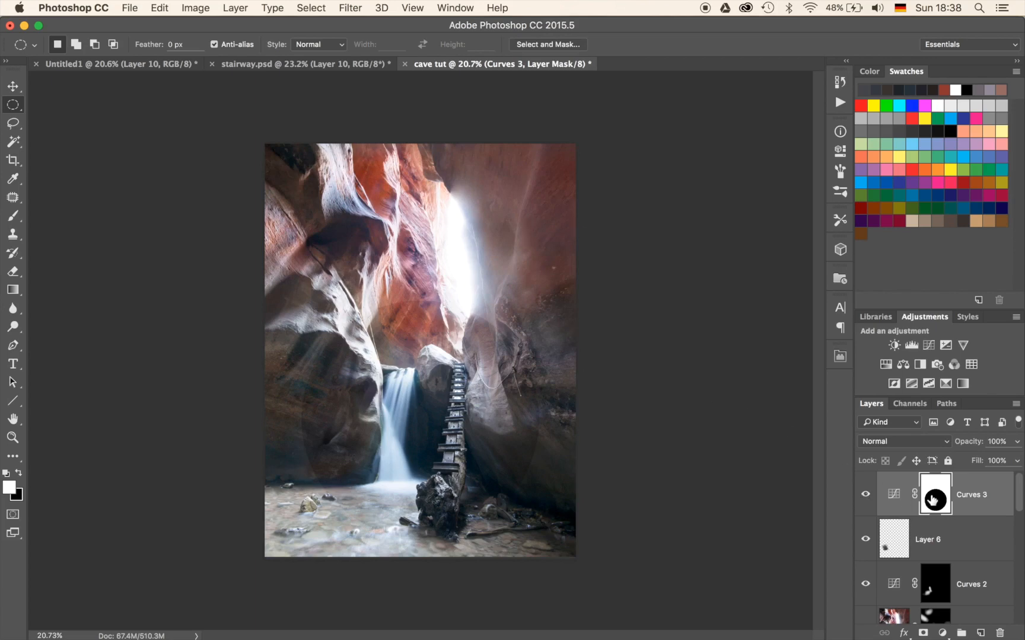
key(super+i)
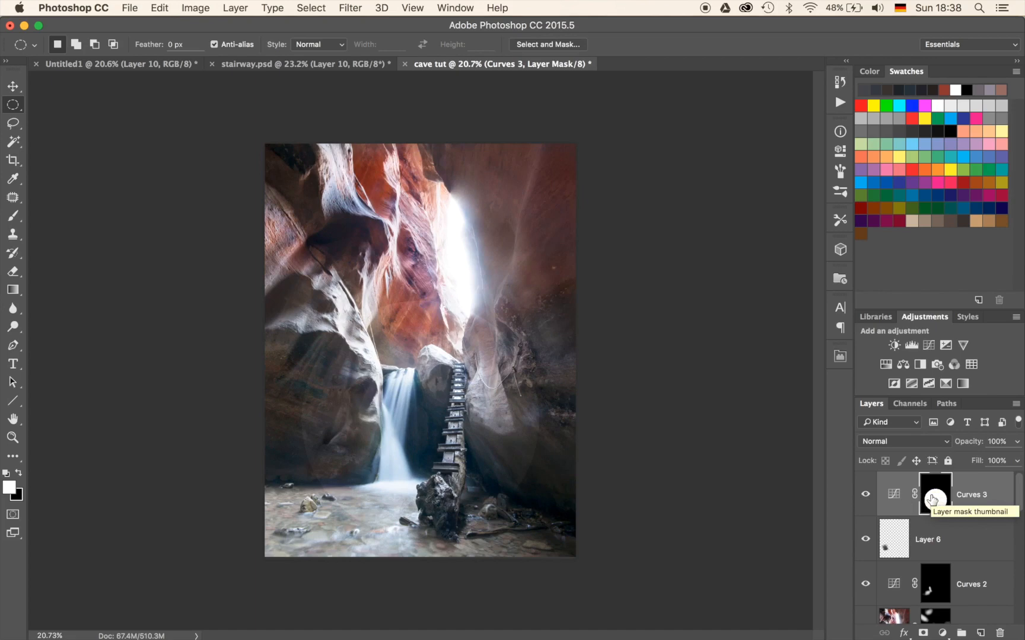
click(863, 494)
click(863, 494)
click(863, 494)
click(863, 494)
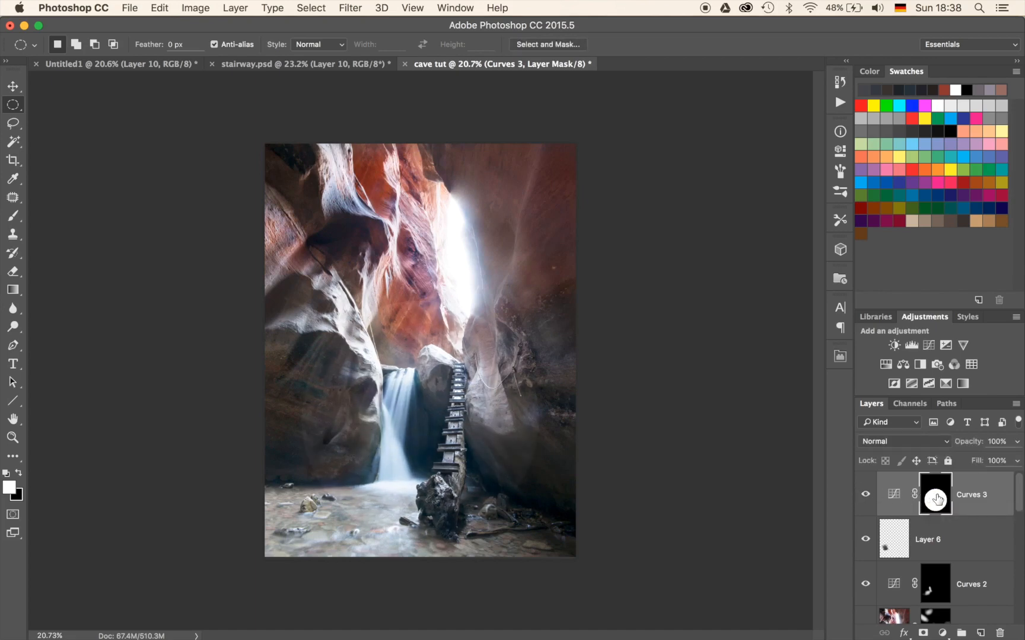
Step: Soften the edge of the circular Curves 3 mask with a large-radius Gaussian Blur
click(342, 6)
mouse_move(381, 177)
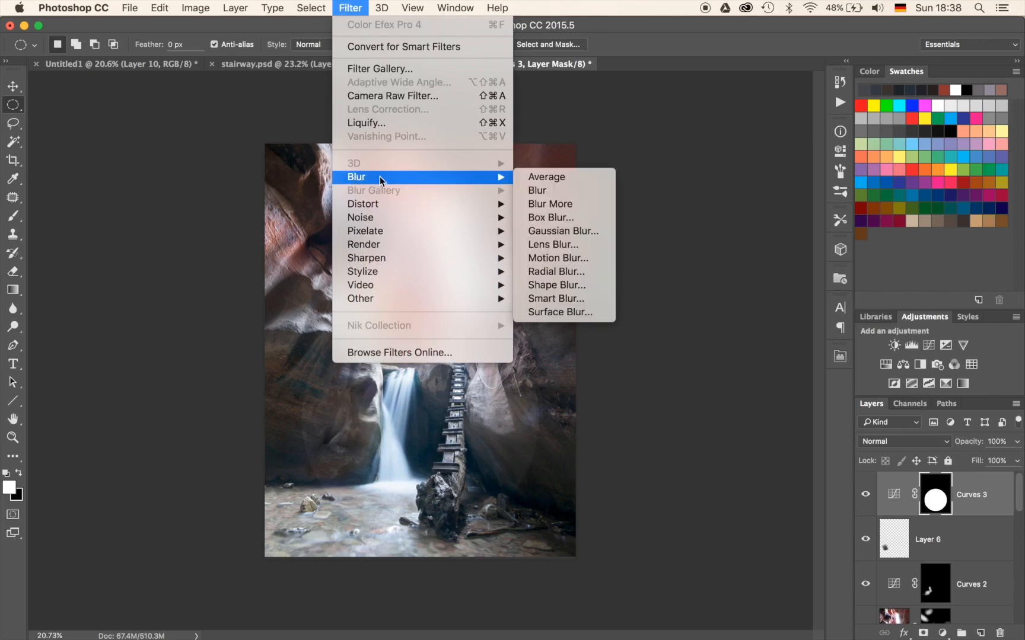
click(560, 231)
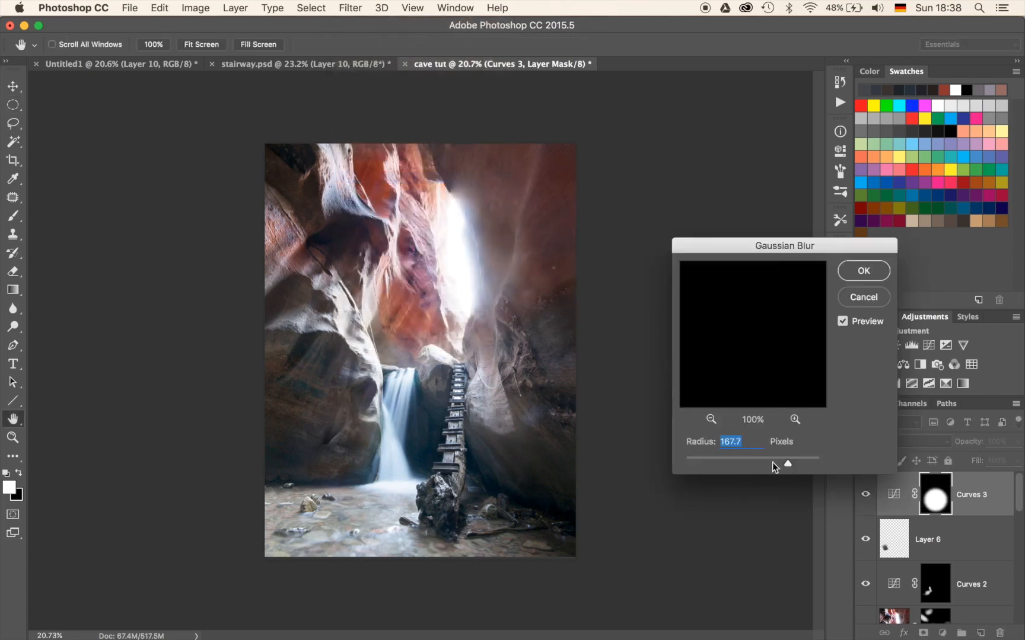
click(773, 459)
drag(752, 459, 787, 459)
click(865, 278)
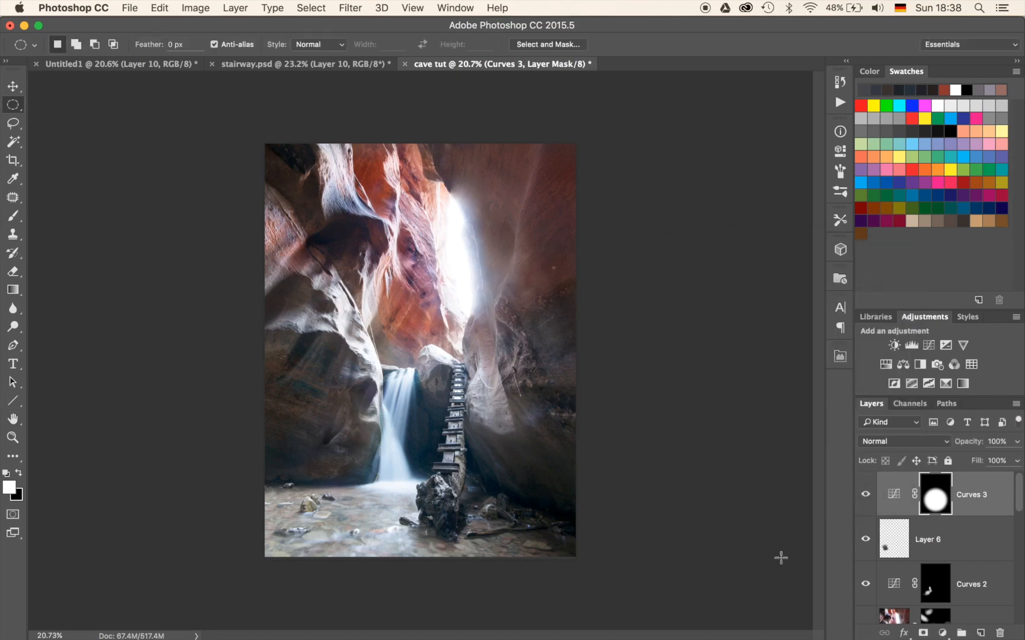
Step: Duplicate the Curves 3 layer and pull the copy's curve midpoint slightly below the diagonal to darken the image
click(978, 488)
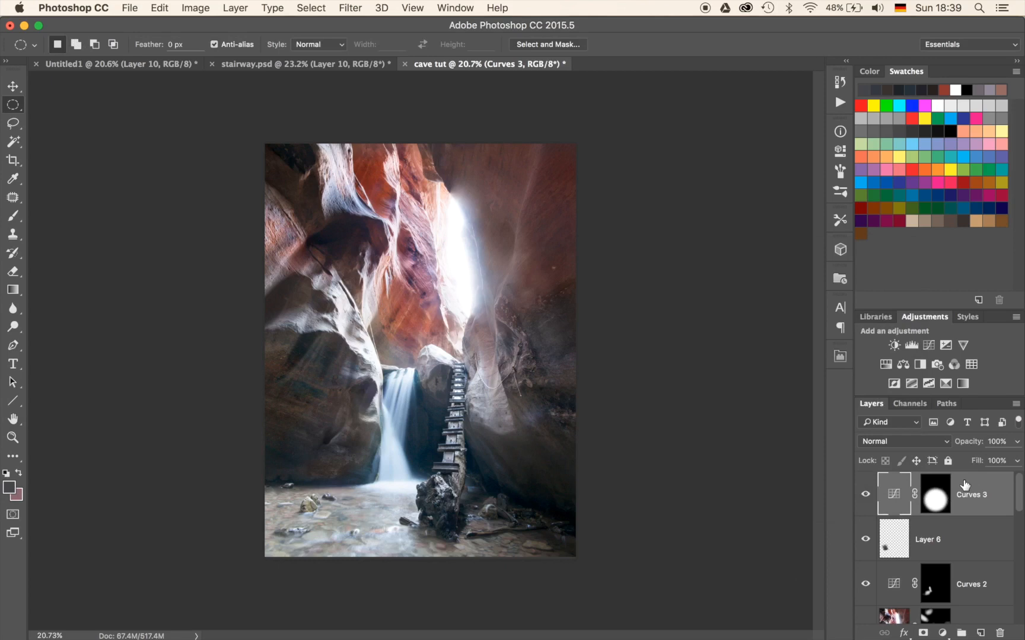
key(super+j)
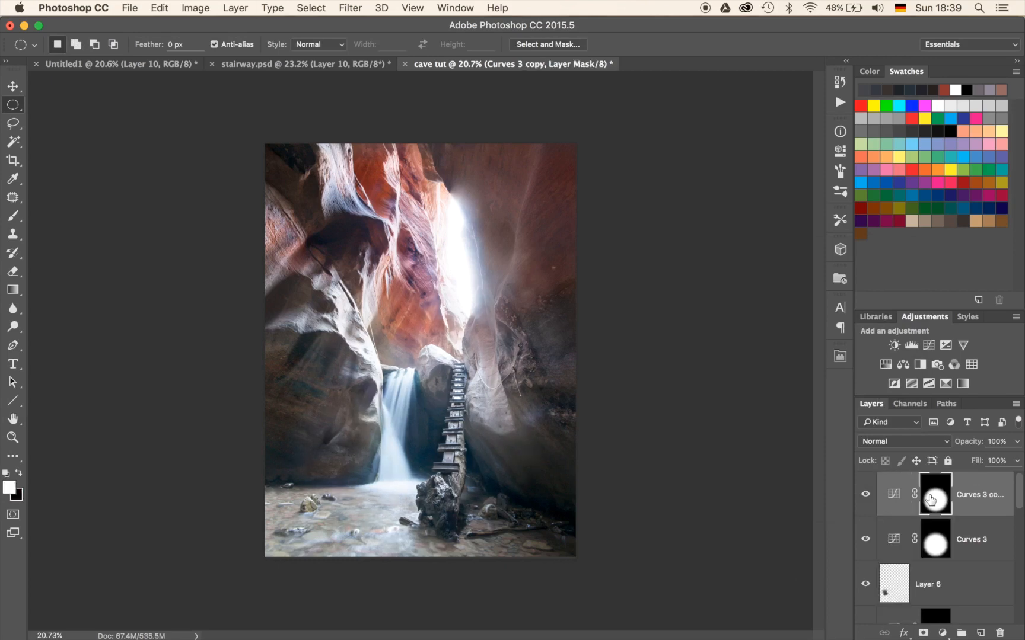
double_click(893, 498)
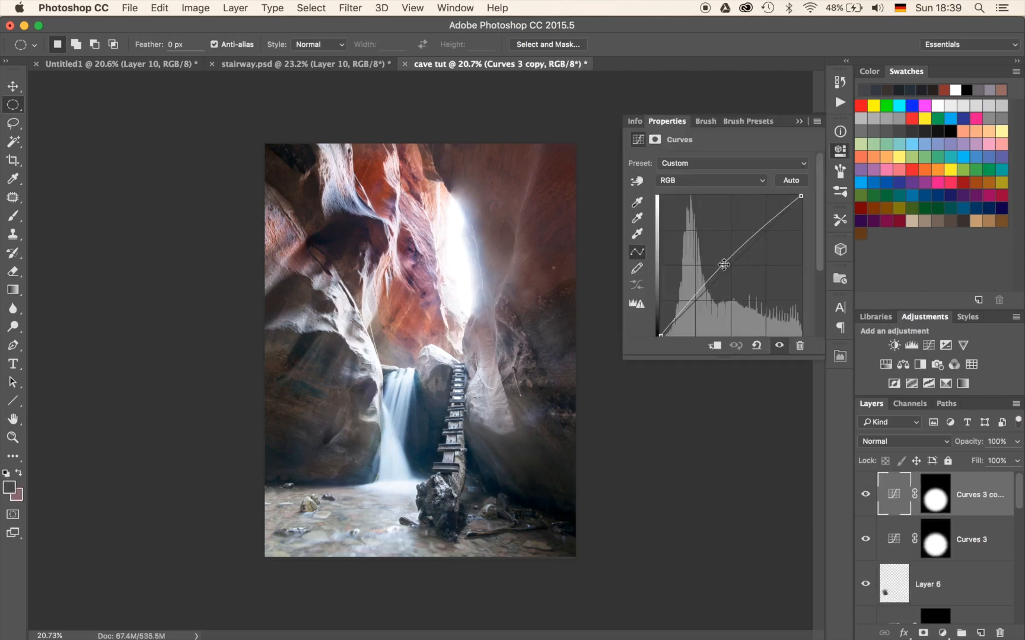
drag(723, 265, 732, 273)
click(797, 123)
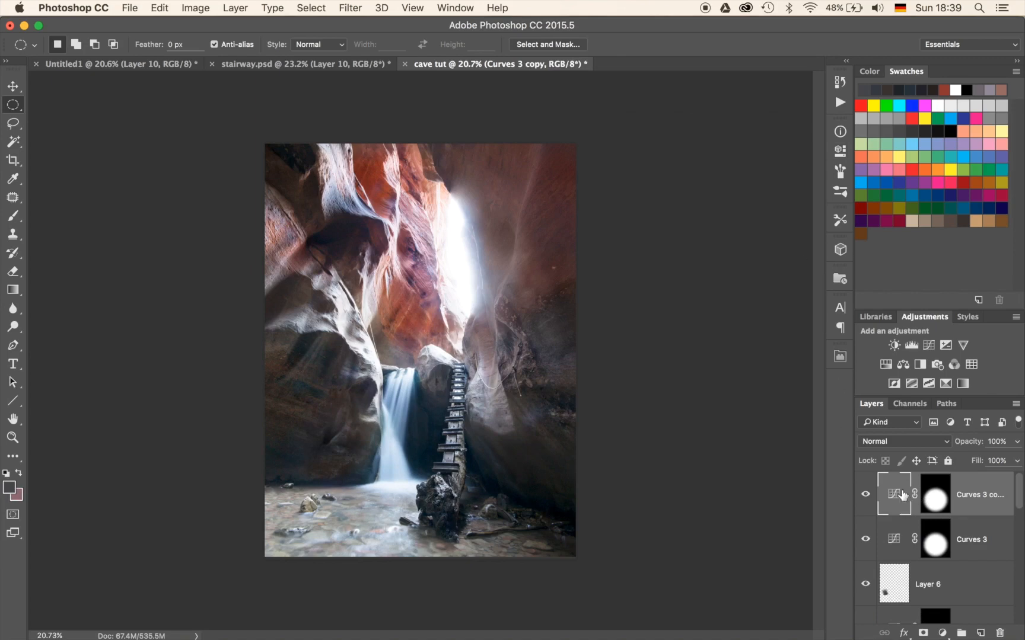
Step: Invert the Curves 3 copy's mask to confine the darkening outside the circle, and review both Curves layers' effects, curves and masks
click(933, 496)
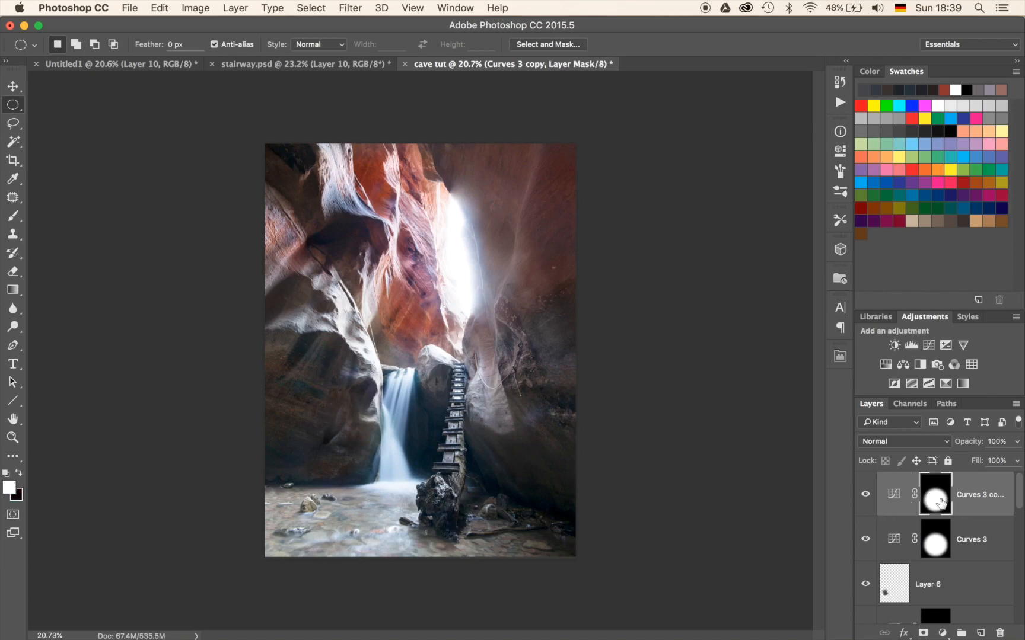
key(super+i)
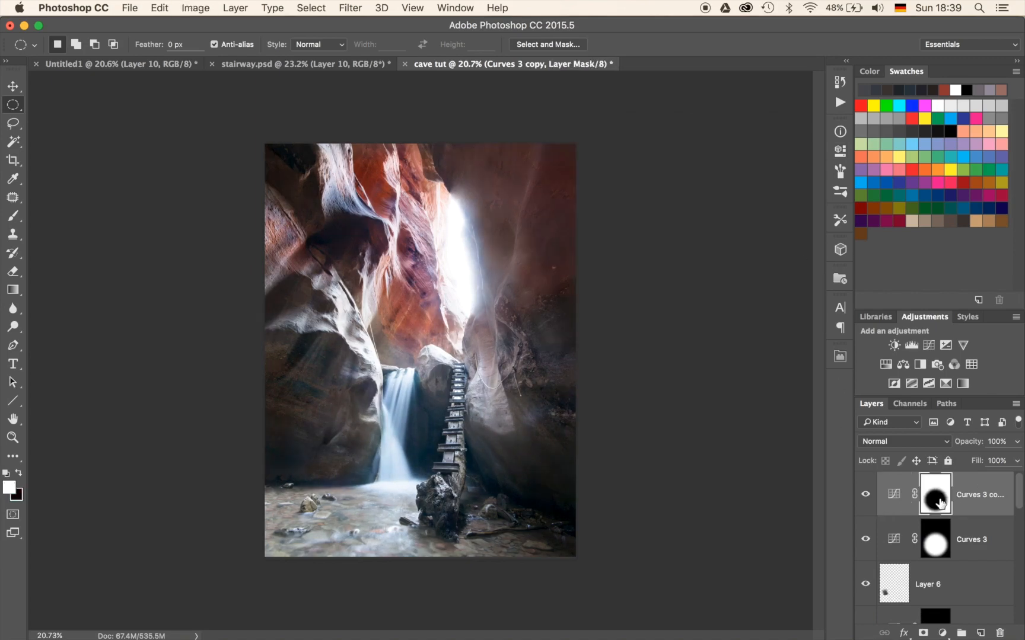
click(864, 497)
click(864, 497)
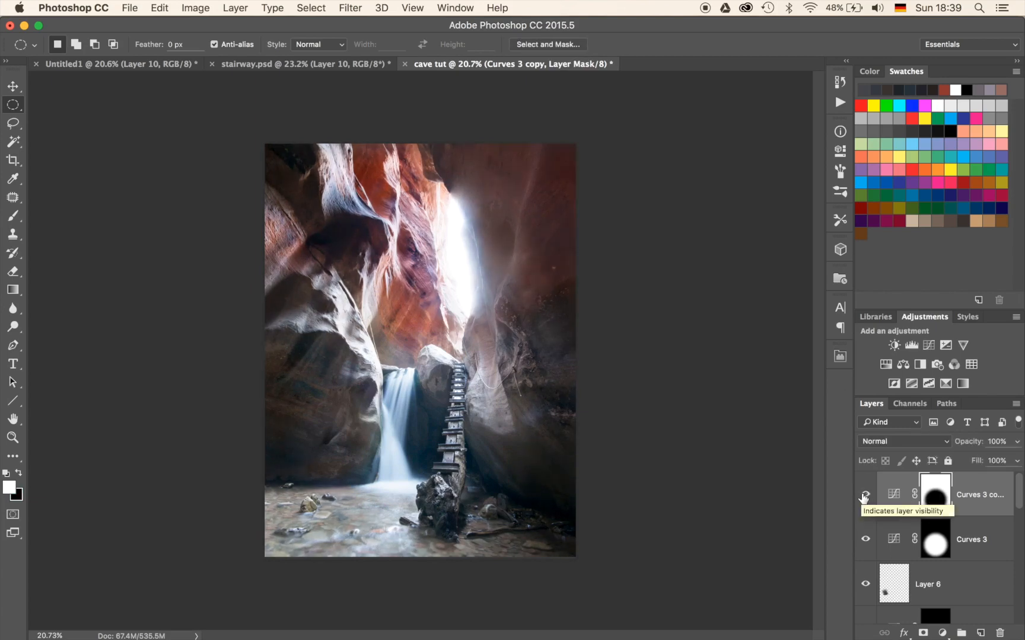
click(891, 544)
double_click(891, 544)
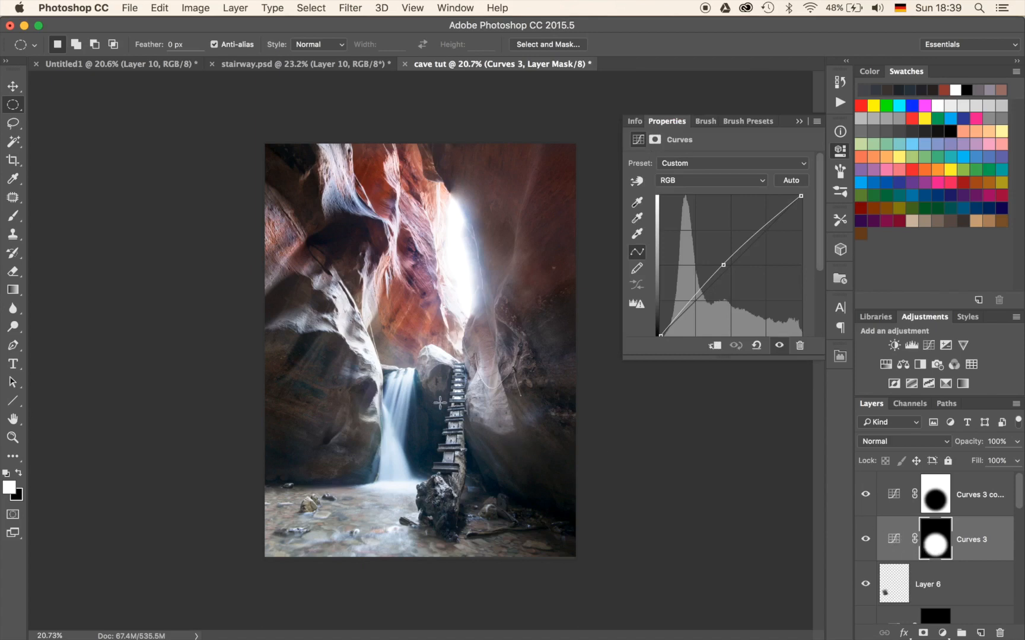
click(891, 498)
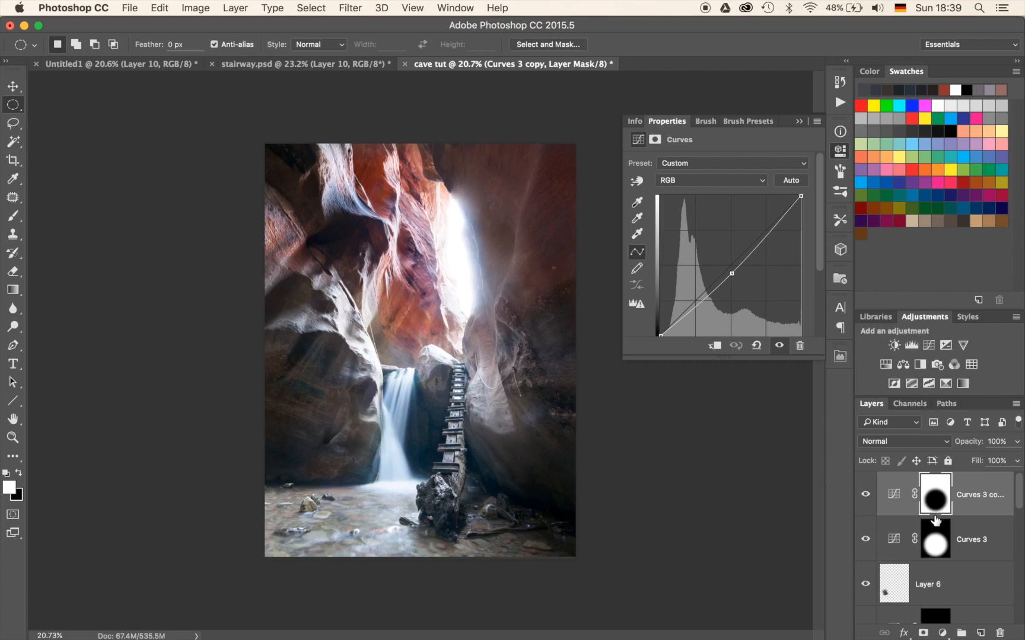
click(937, 544)
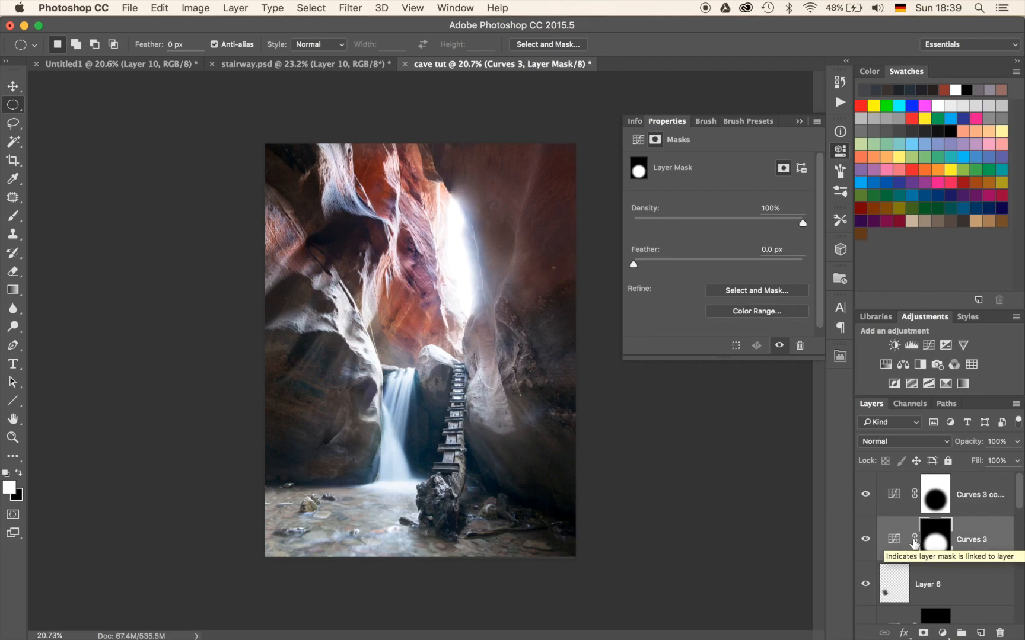
Step: Stamp all visible layers into a new layer above the Curves 3 copy and set its blend mode to Soft Light
click(967, 490)
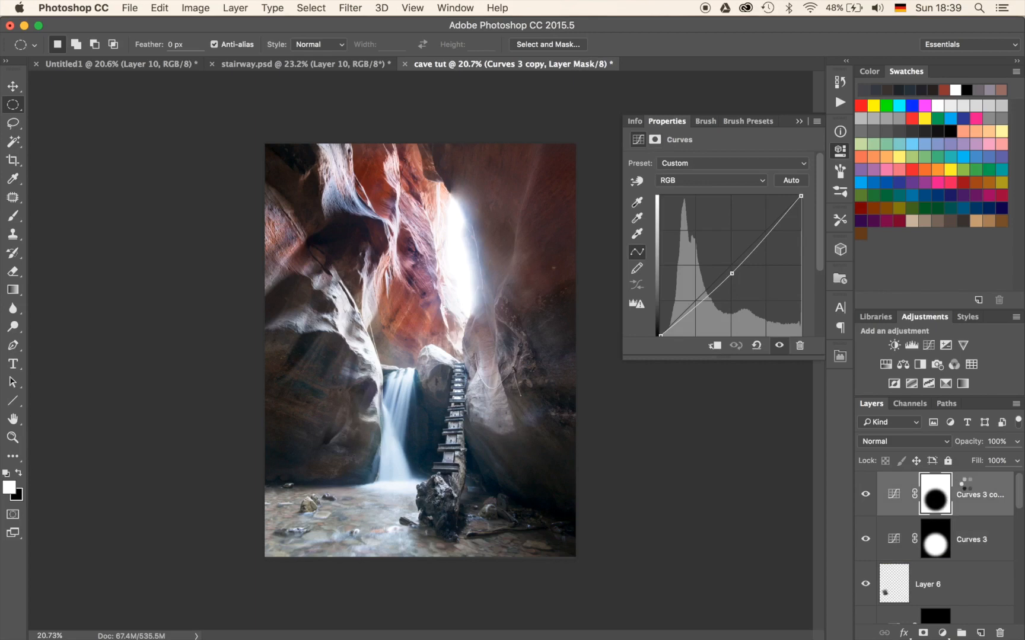
key(alt+shift+super+e)
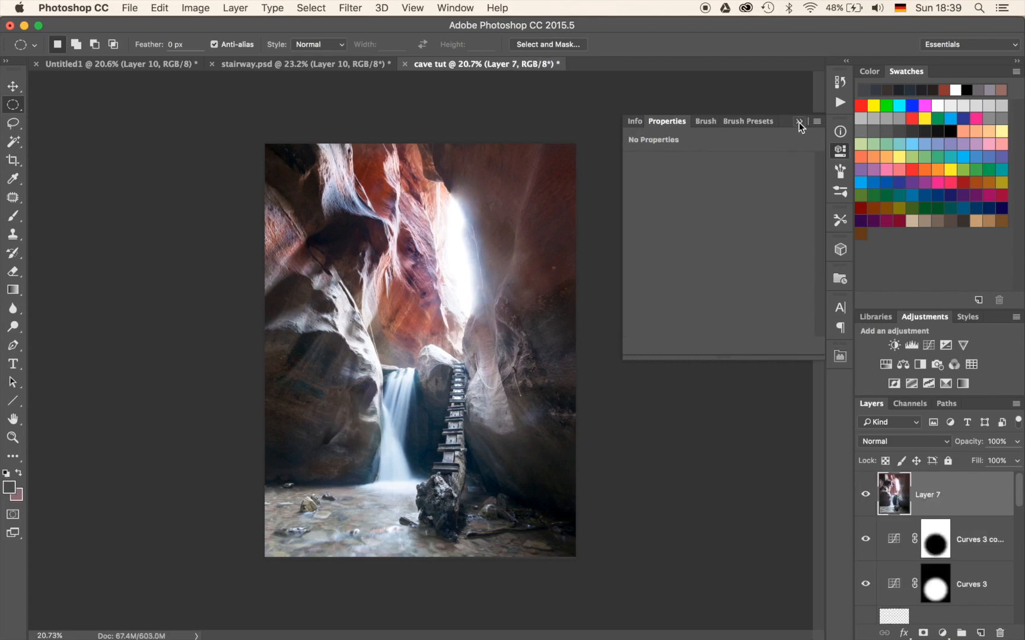
click(799, 122)
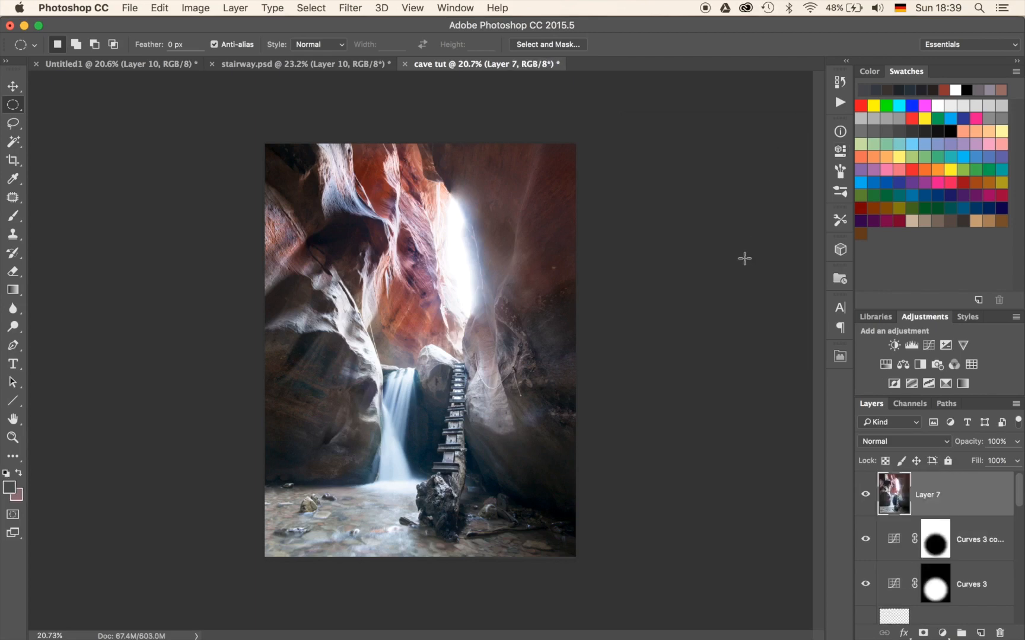
click(914, 442)
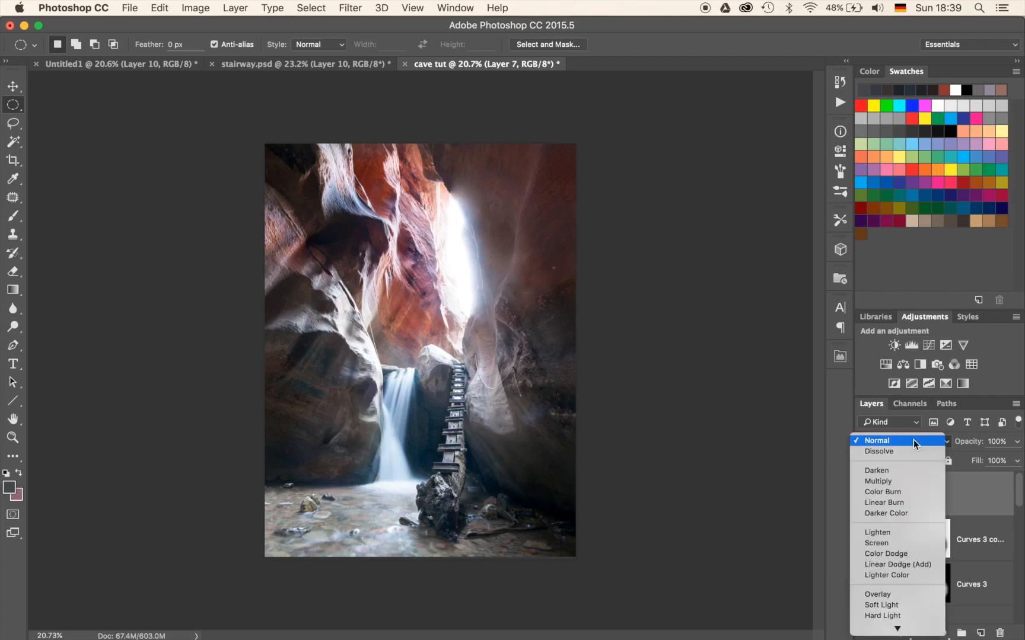
click(891, 605)
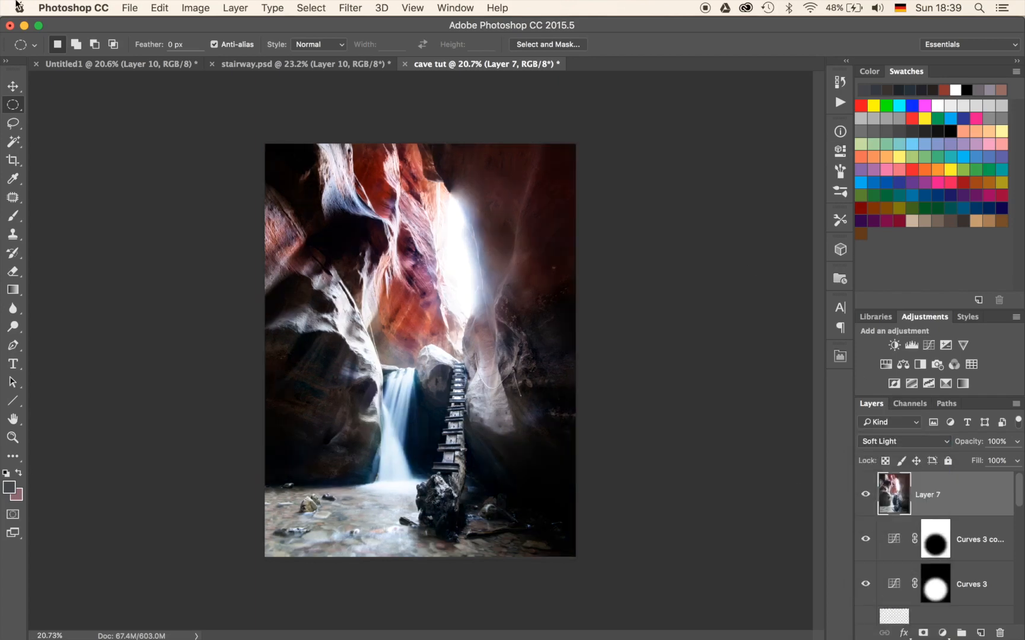
Step: Apply a Gaussian Blur with a 53.1-pixel radius to the Soft Light layer, trying small and large radii for comparison
click(345, 7)
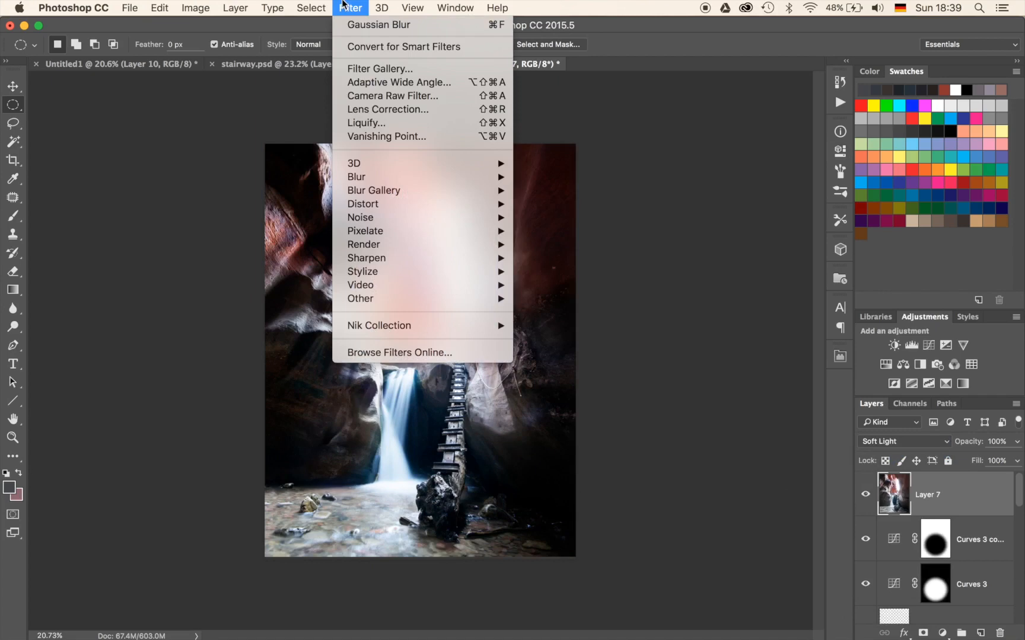
mouse_move(423, 177)
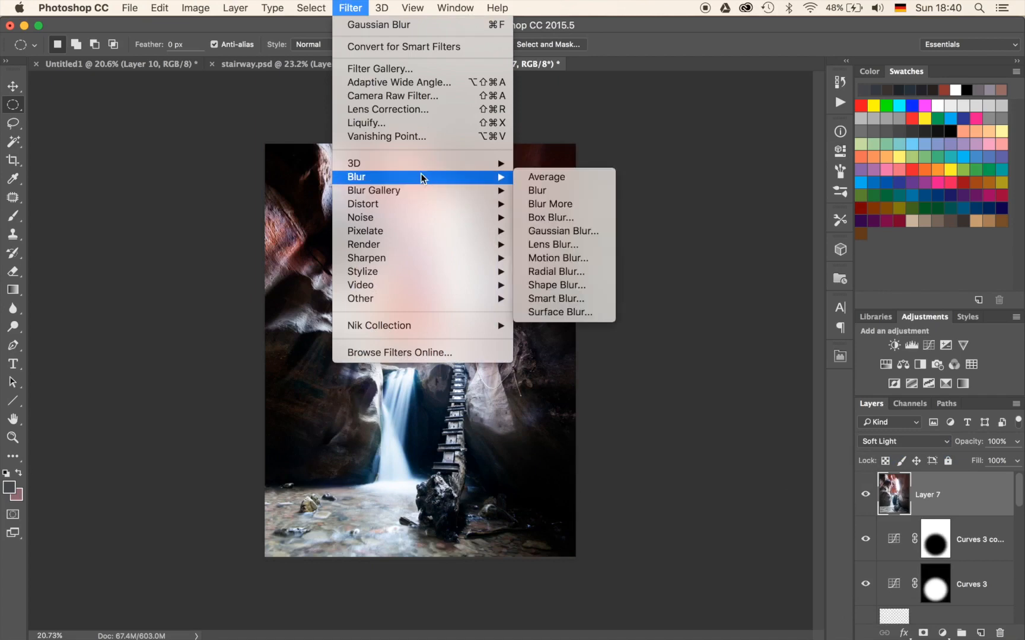
click(539, 231)
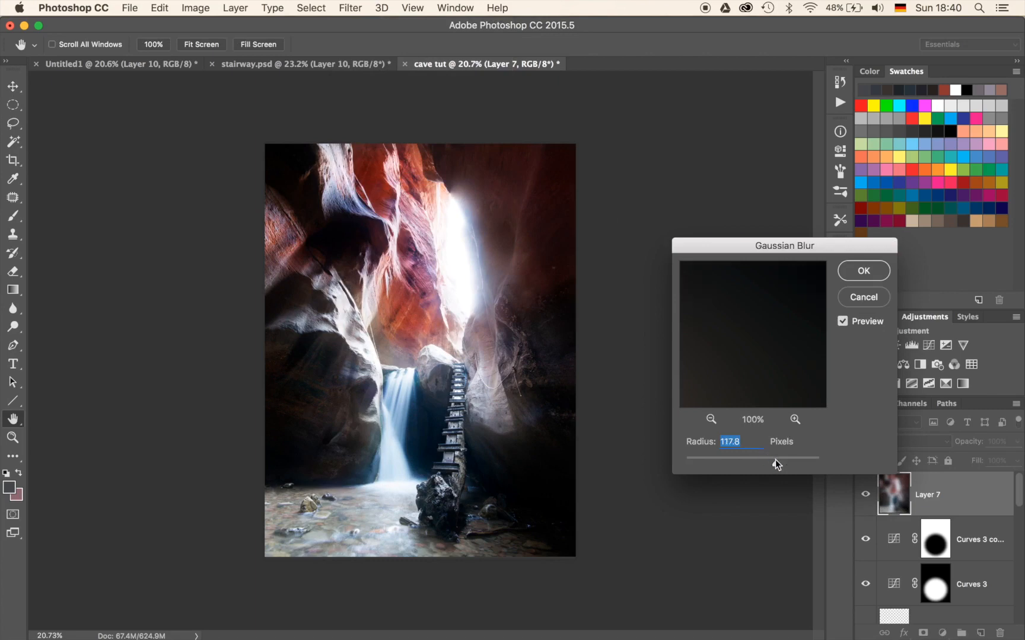
click(703, 460)
click(782, 459)
click(721, 458)
click(782, 460)
click(729, 459)
click(771, 460)
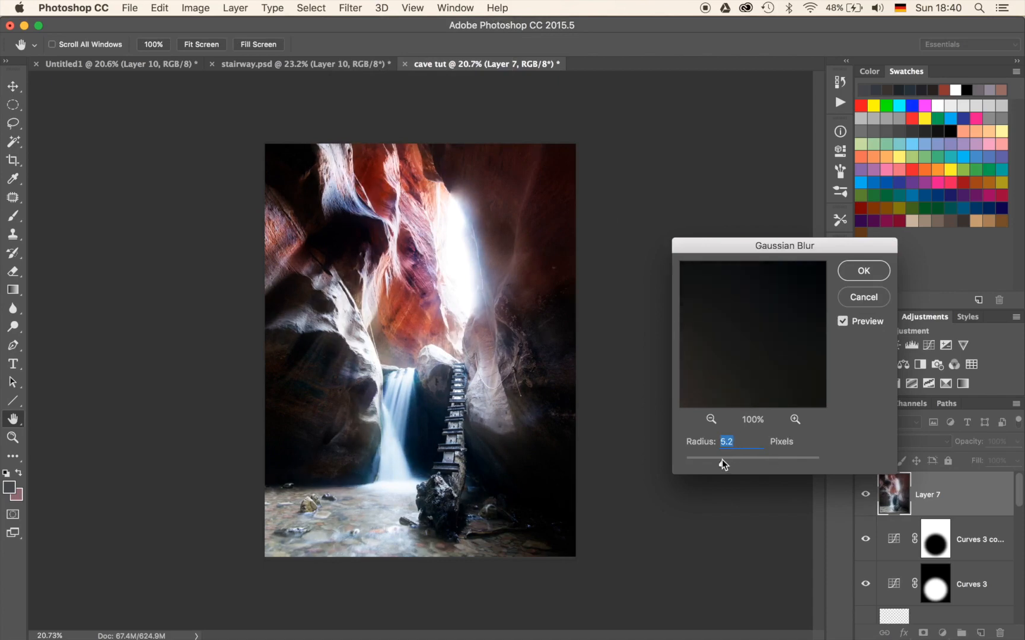
click(778, 463)
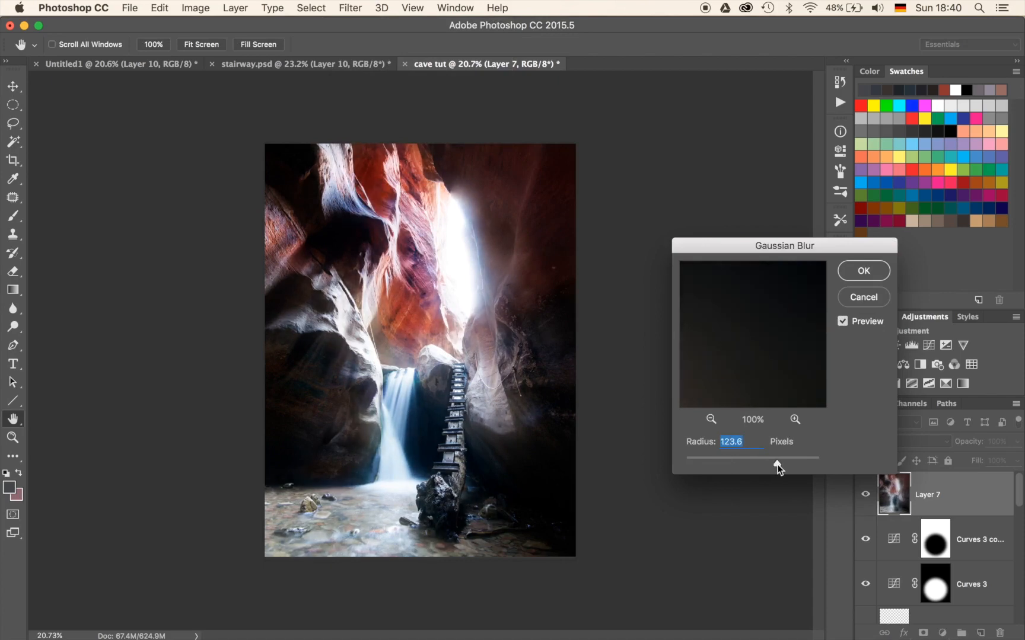
click(709, 458)
drag(779, 459, 760, 460)
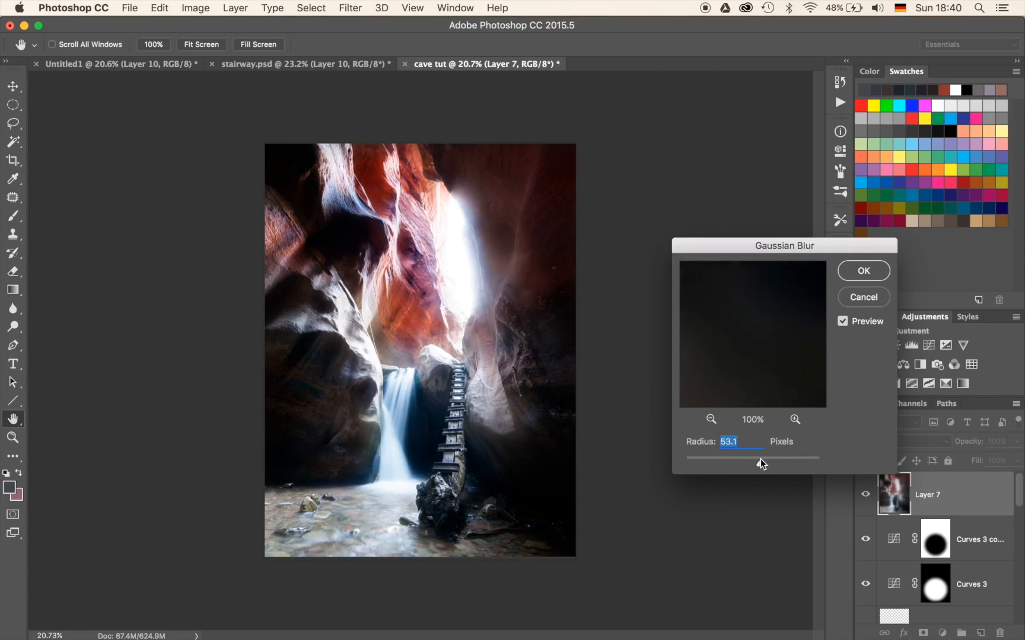
click(856, 274)
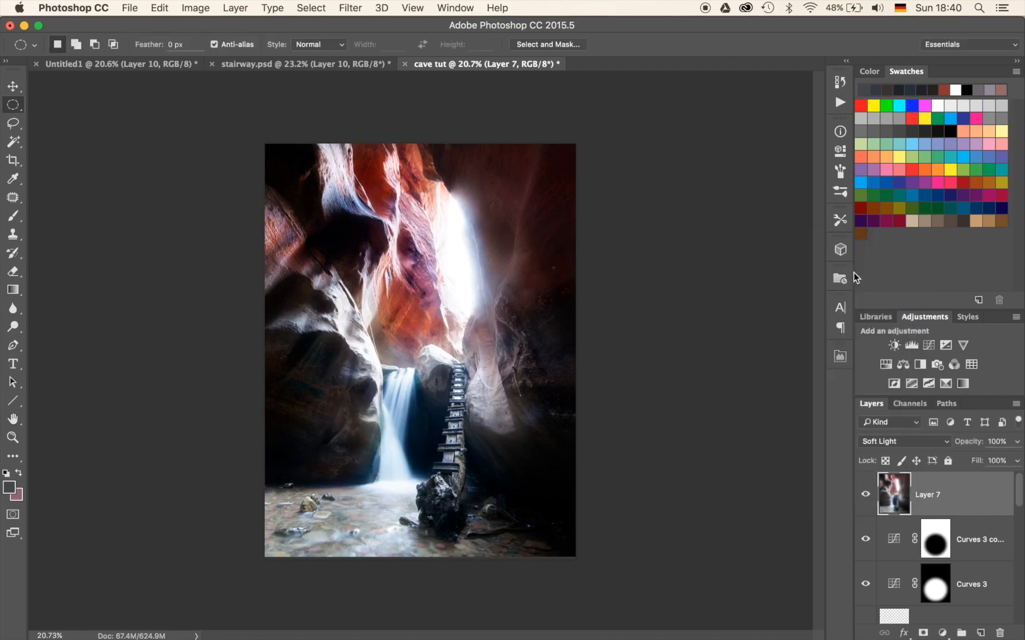
Step: Add a layer mask to Layer 7 and invert it to black, comparing the image with the layer hidden and shown
click(923, 632)
click(861, 498)
click(861, 498)
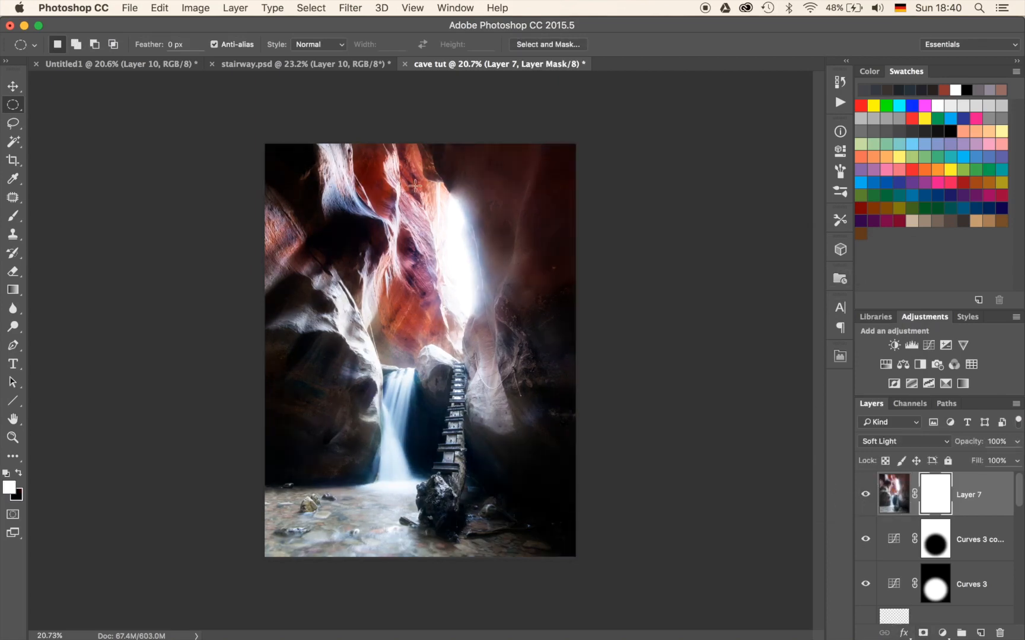
key(super+plus)
scroll(350, 196, up, 5)
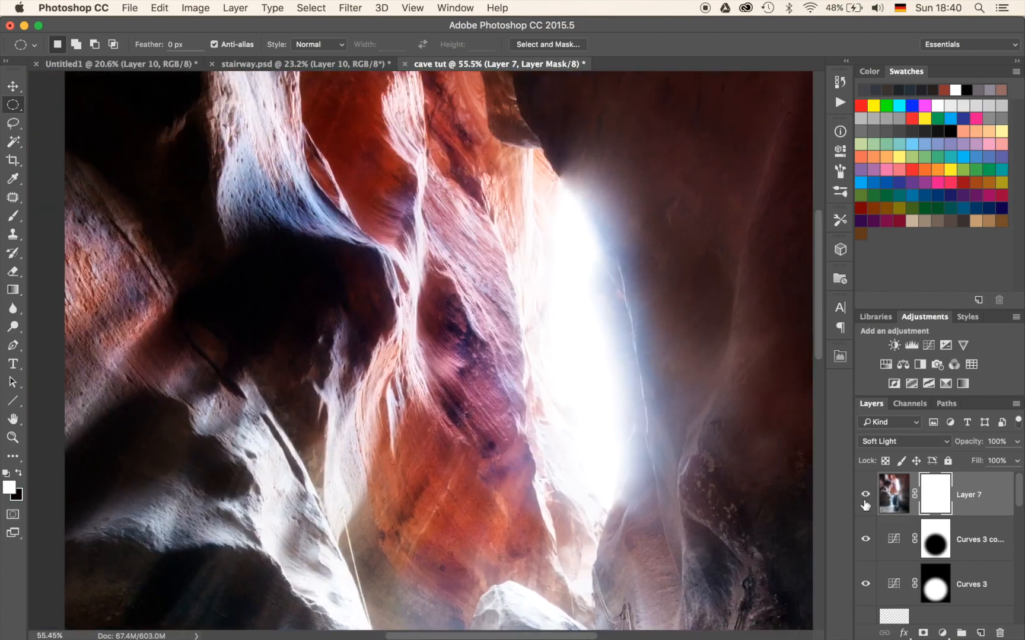
click(865, 497)
click(866, 497)
click(866, 497)
click(866, 497)
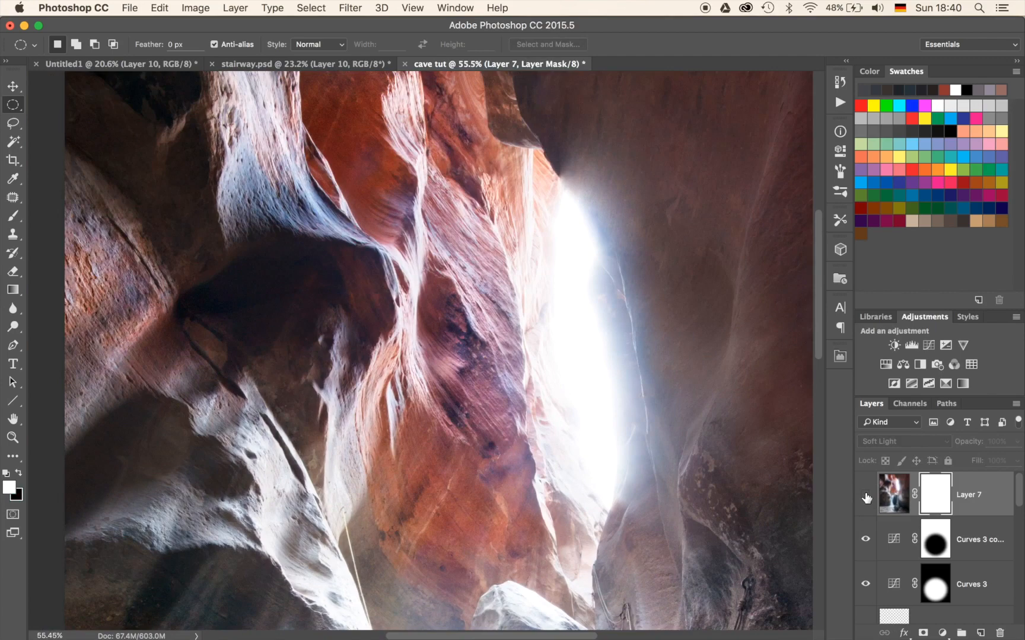
click(866, 497)
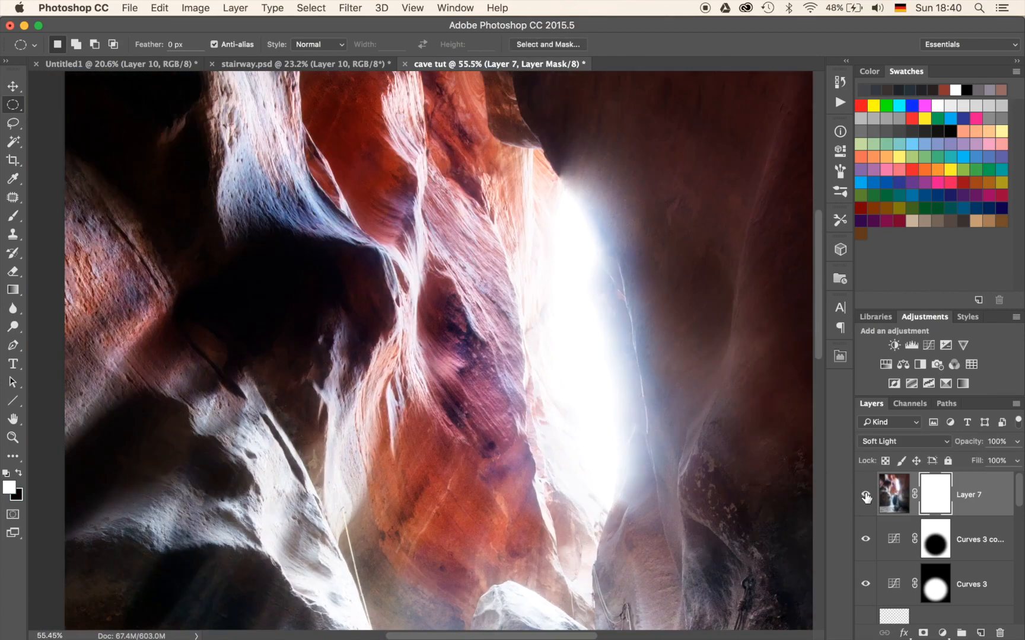
key(super+i)
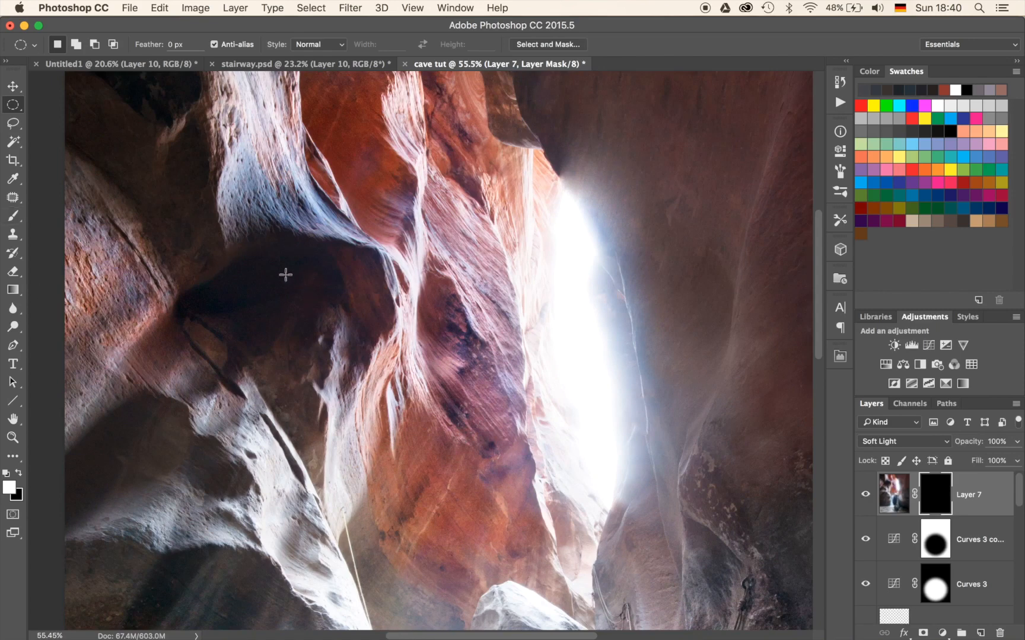
Step: Paint white at 20% brush opacity on Layer 7's mask over the upper canyon walls and along both sides of the bright opening
key(b)
drag(297, 301, 390, 279)
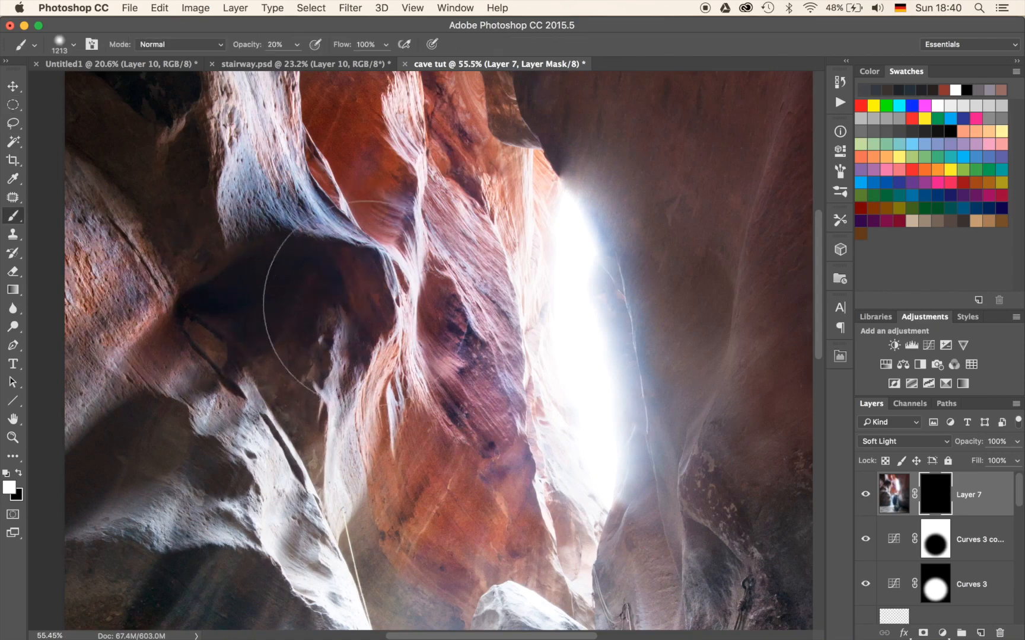
key(2)
drag(256, 261, 384, 320)
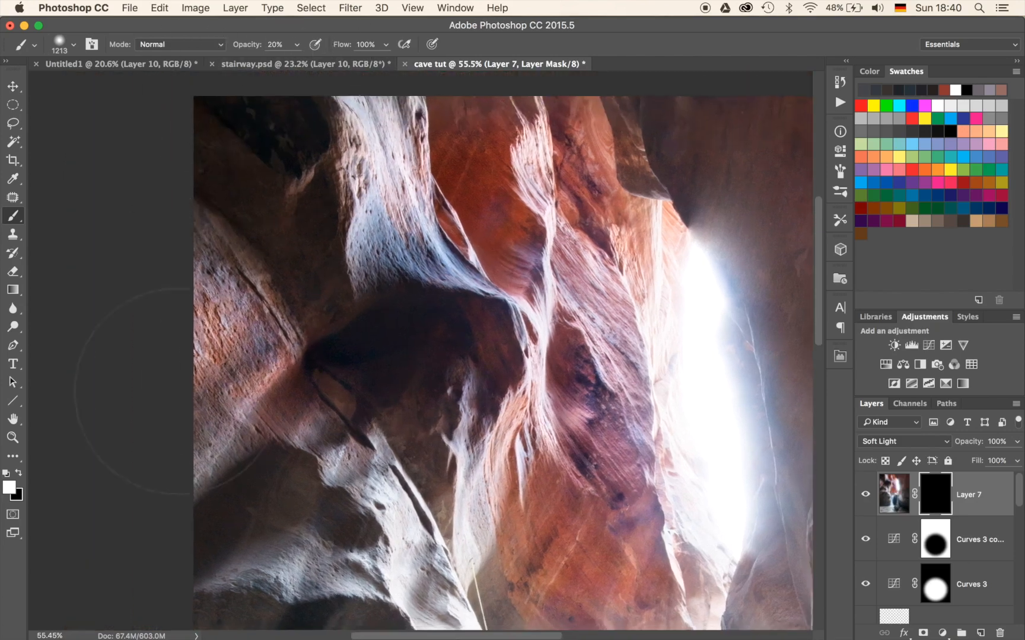
scroll(332, 273, right, 5)
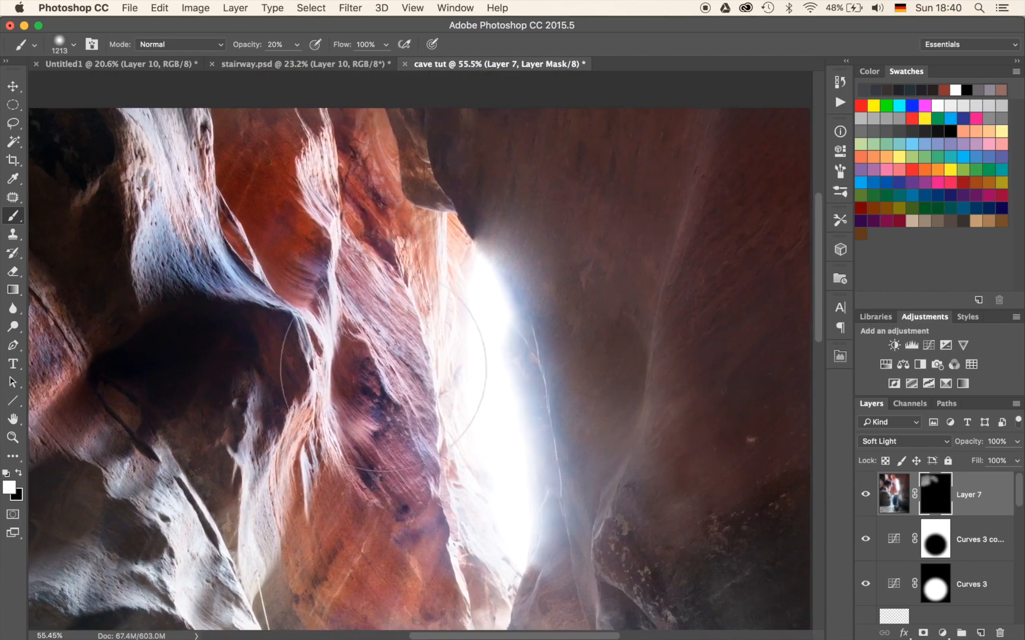
click(329, 415)
click(347, 249)
mouse_move(630, 255)
mouse_down()
mouse_move(558, 283)
mouse_move(541, 535)
mouse_up()
drag(616, 290, 531, 533)
Step: Paint the Soft Light glow into Layer 7's mask over the lower right rocks, the streambed and the rock wall beside the waterfall
drag(462, 456, 560, 41)
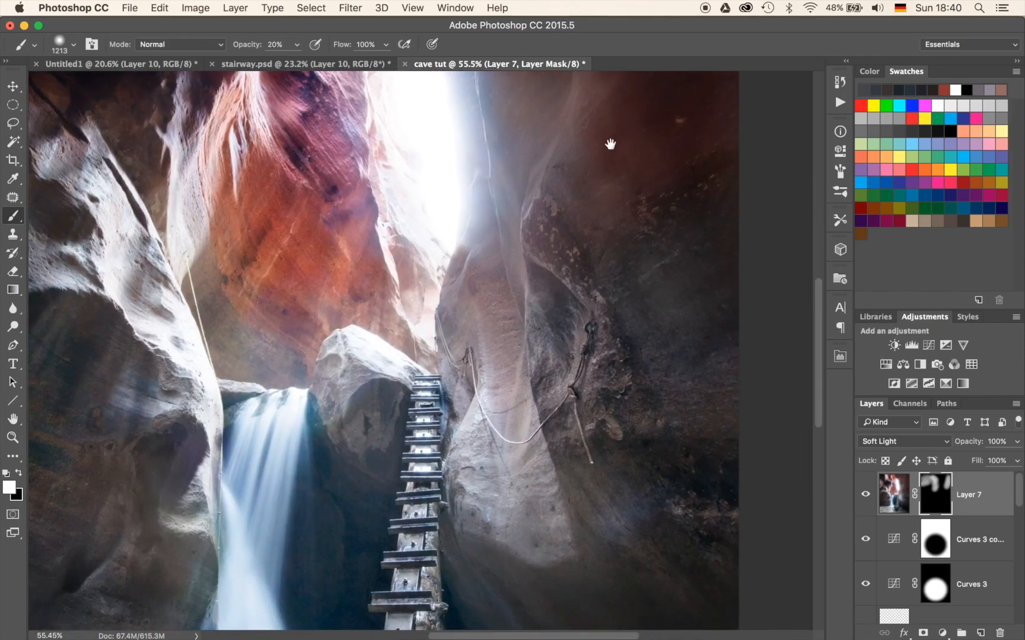
mouse_move(680, 539)
mouse_down()
mouse_move(744, 268)
mouse_move(778, 174)
mouse_up()
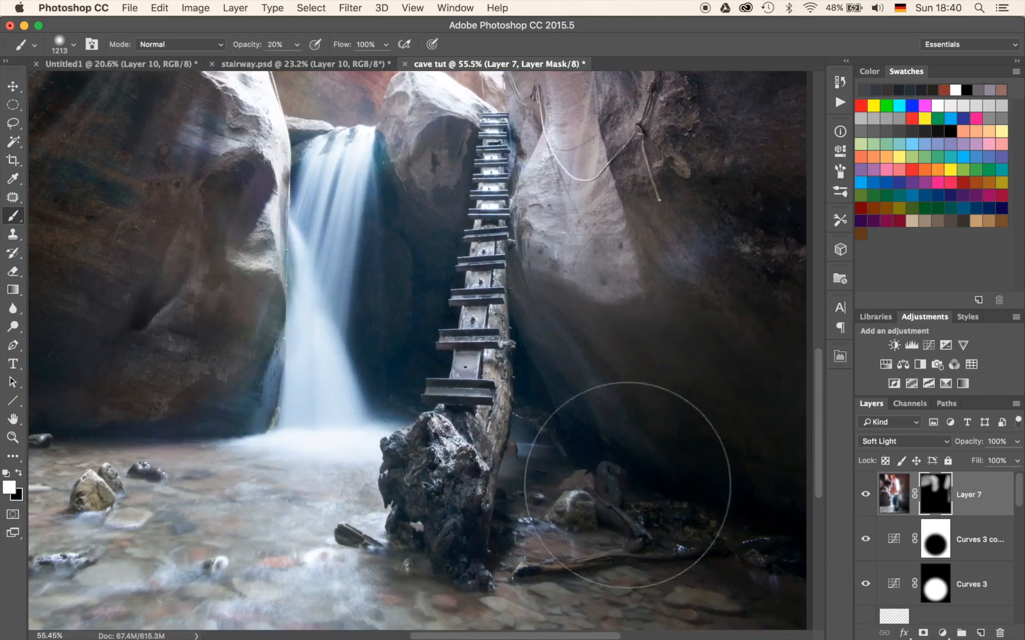
drag(775, 603, 628, 391)
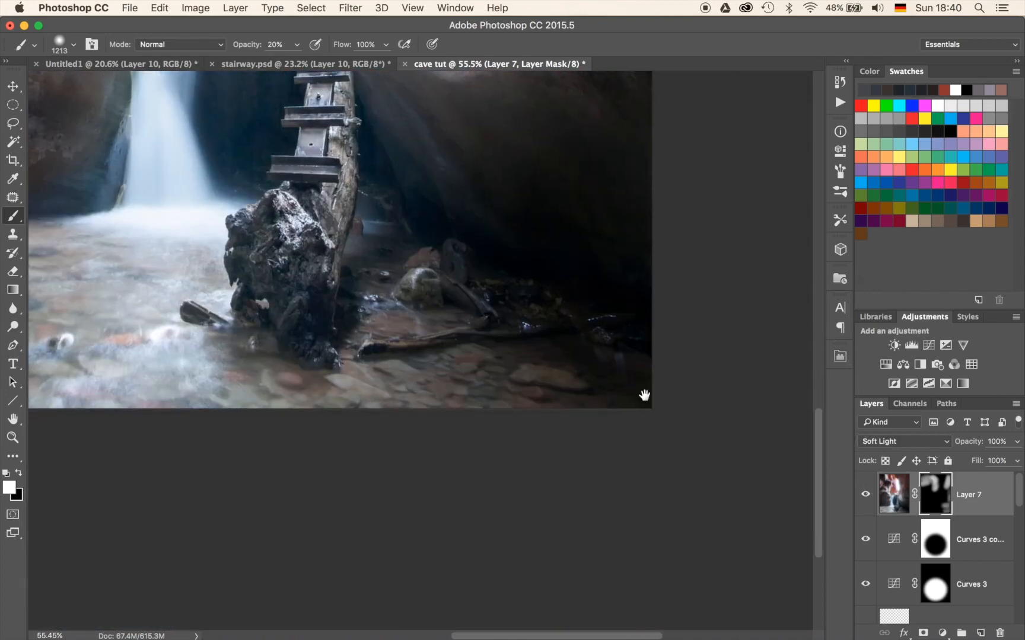
drag(316, 435, 723, 395)
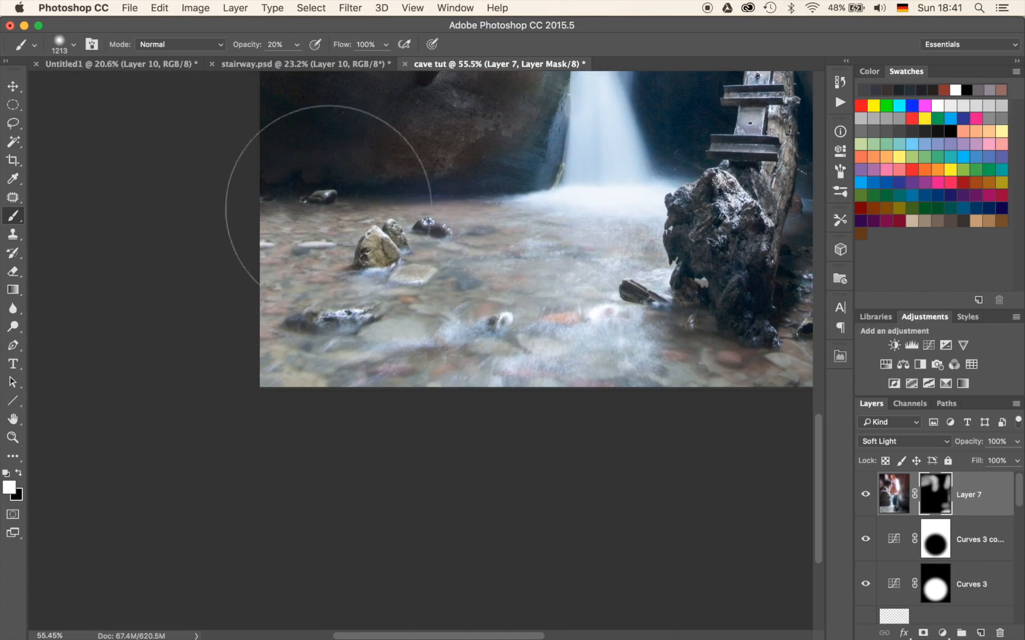
drag(320, 217, 378, 383)
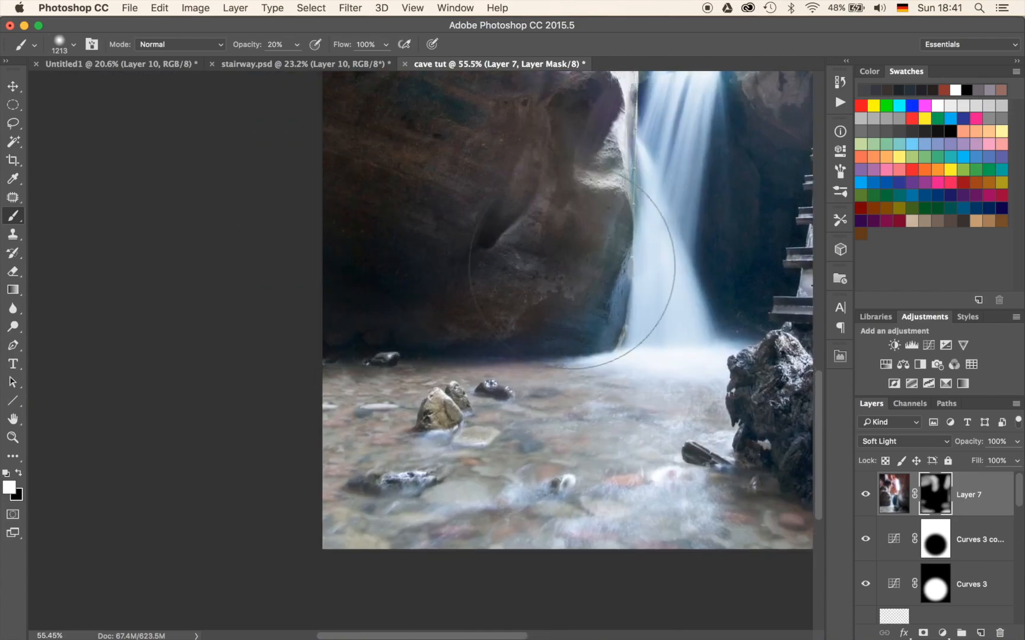
drag(475, 200, 515, 270)
Step: Compare the whole image with the Soft Light Layer 7 hidden and shown
scroll(514, 270, down, 10)
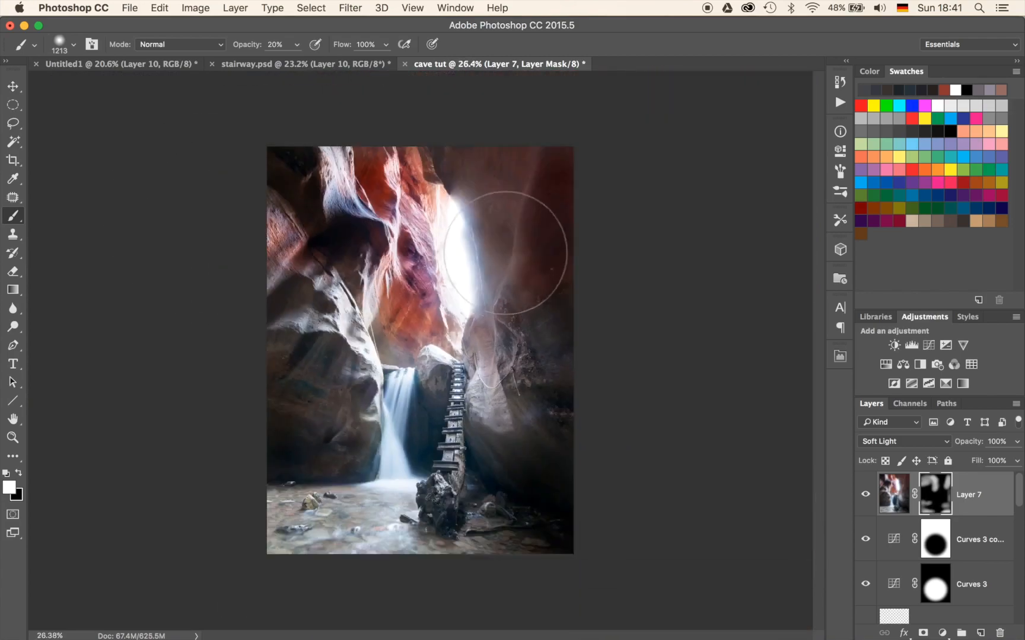
scroll(515, 297, up, 1)
scroll(510, 304, up, 2)
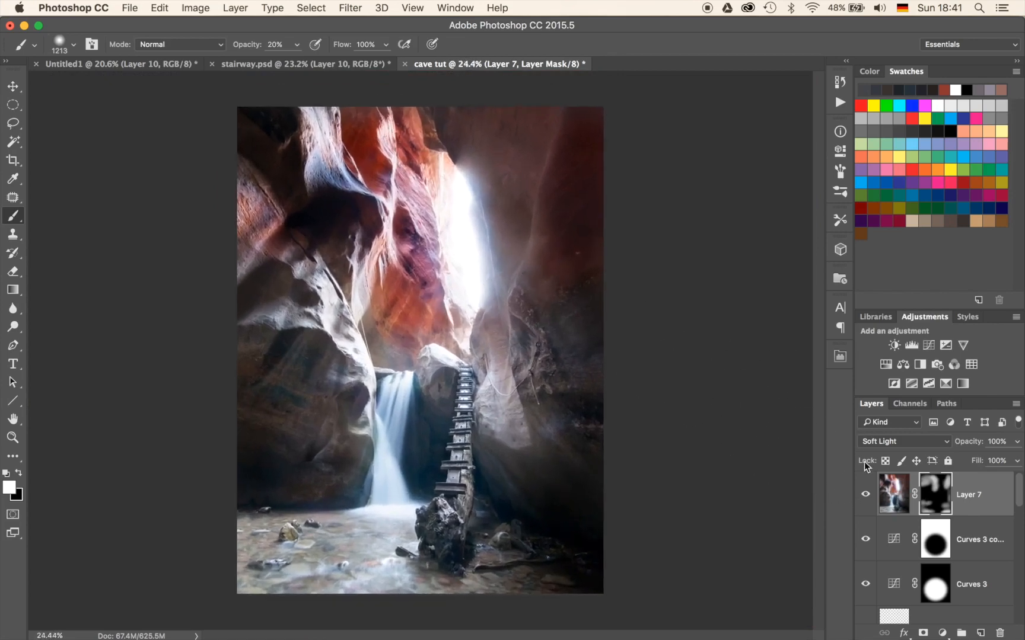
click(866, 496)
click(866, 497)
click(866, 496)
click(866, 497)
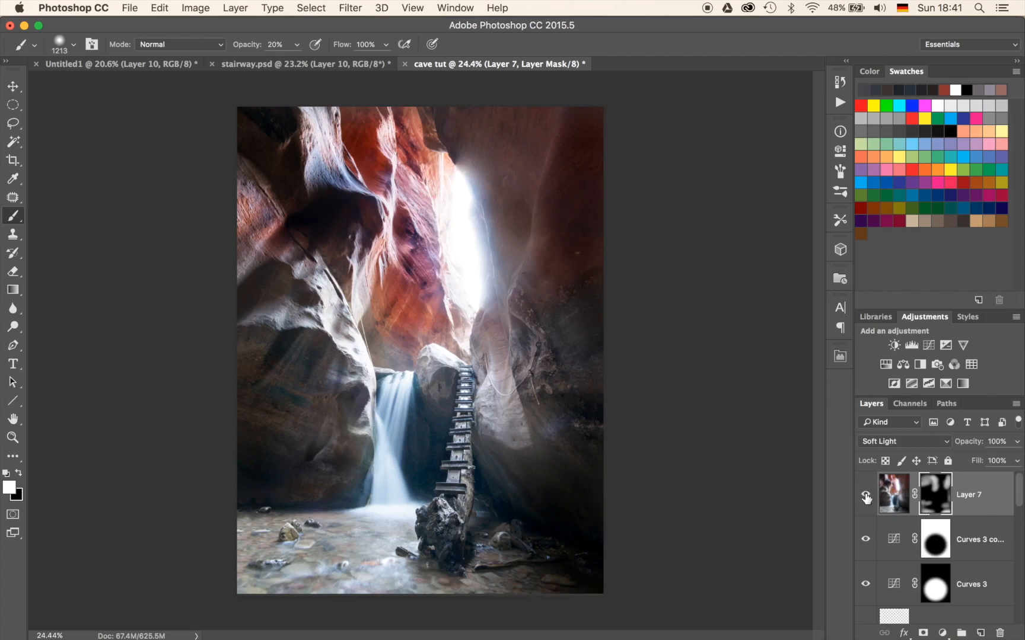
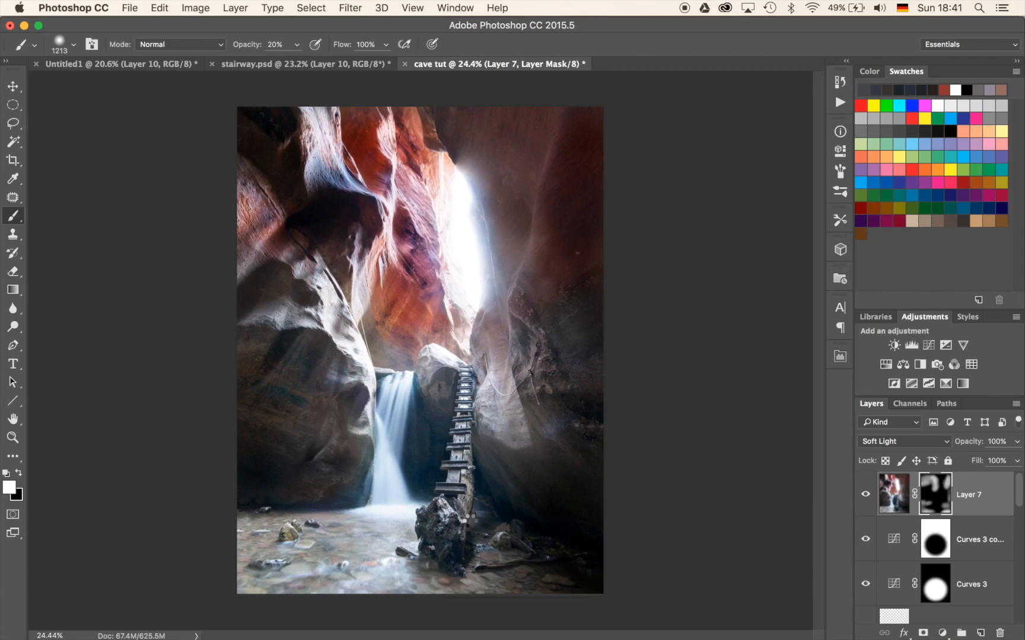
Step: Stamp all visible layers into a new layer above Layer 7 and set its blend mode to Overlay
key(super+alt+shift+e)
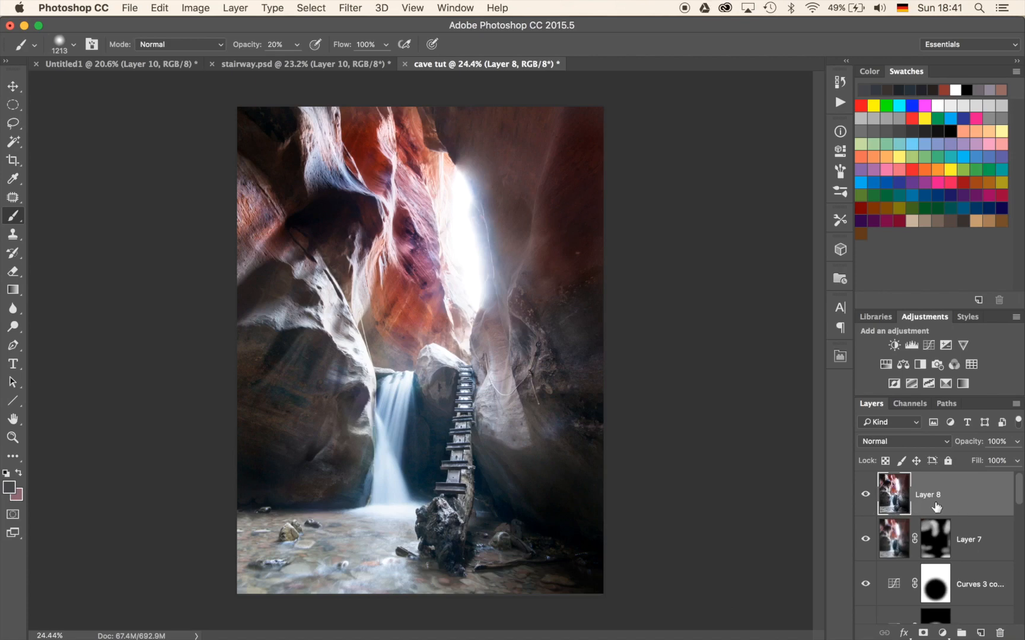
click(899, 442)
scroll(899, 443, down, 5)
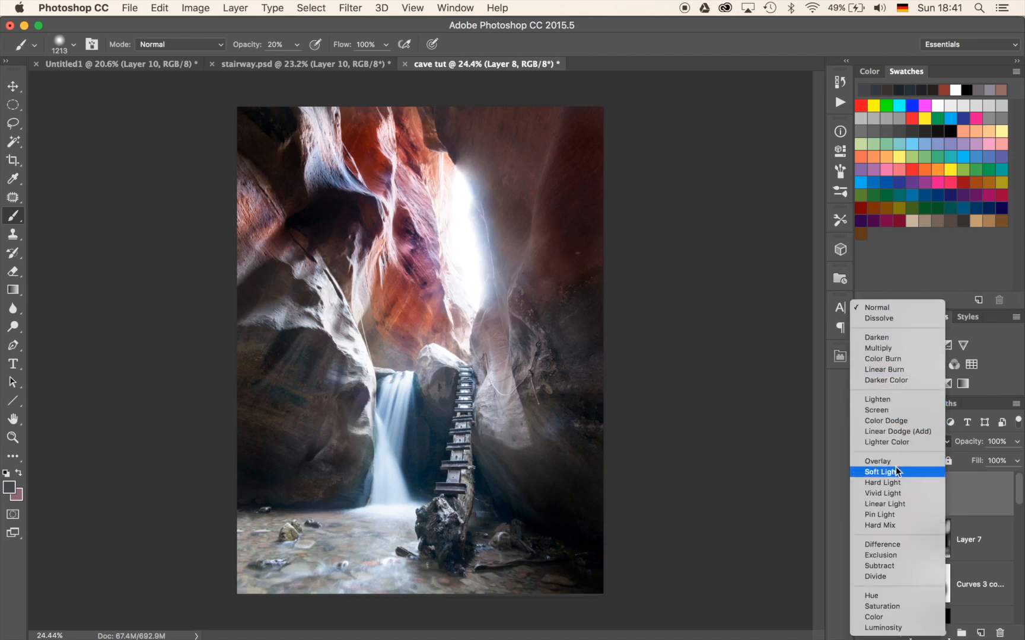
click(896, 460)
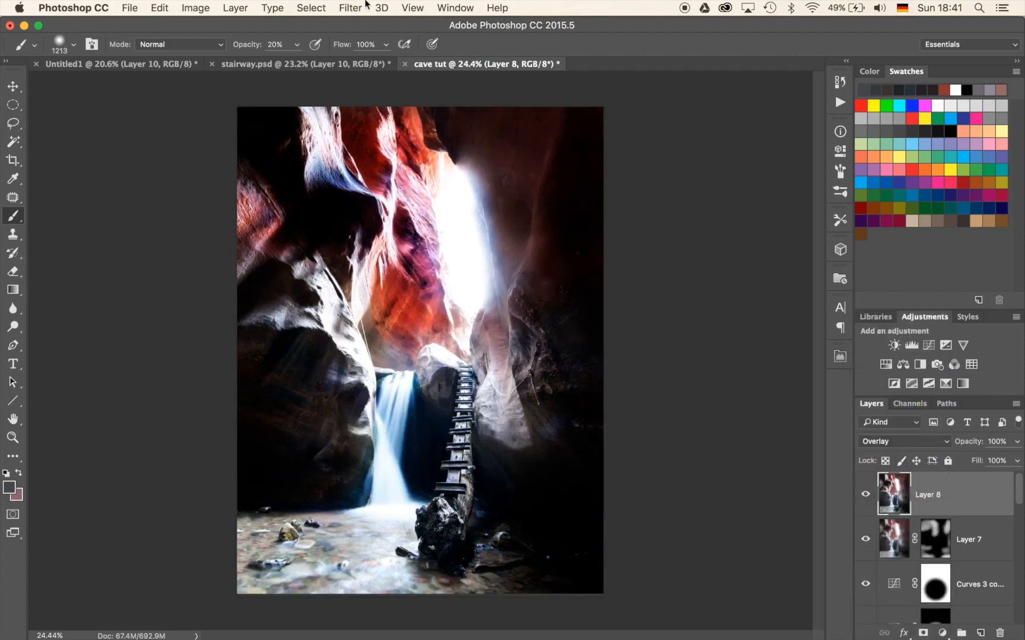
Step: Apply a High Pass filter with a 0.5-pixel radius to the Overlay layer
click(348, 8)
mouse_move(402, 299)
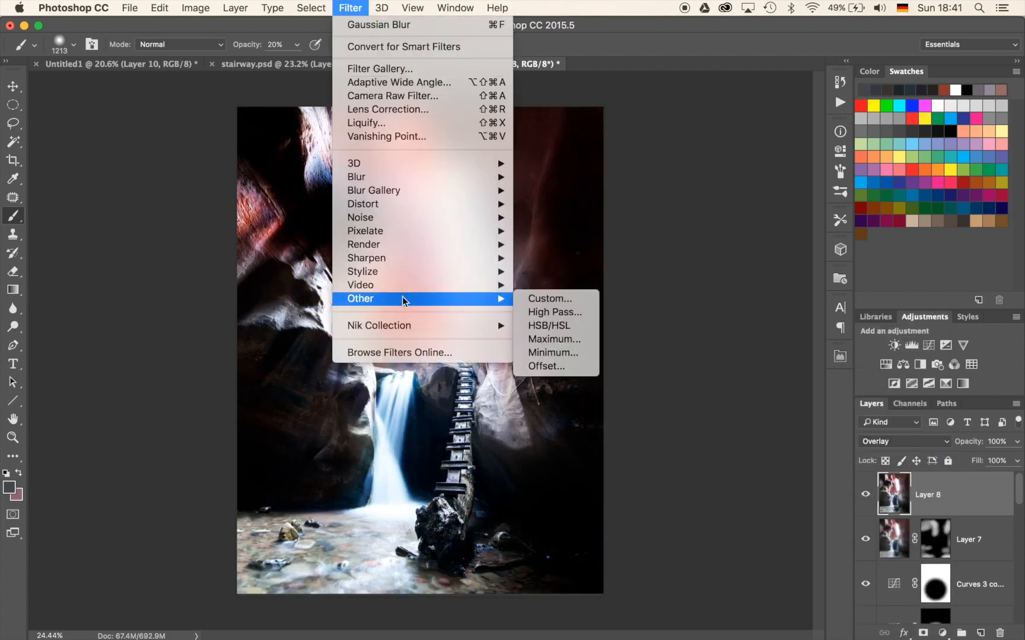
click(542, 312)
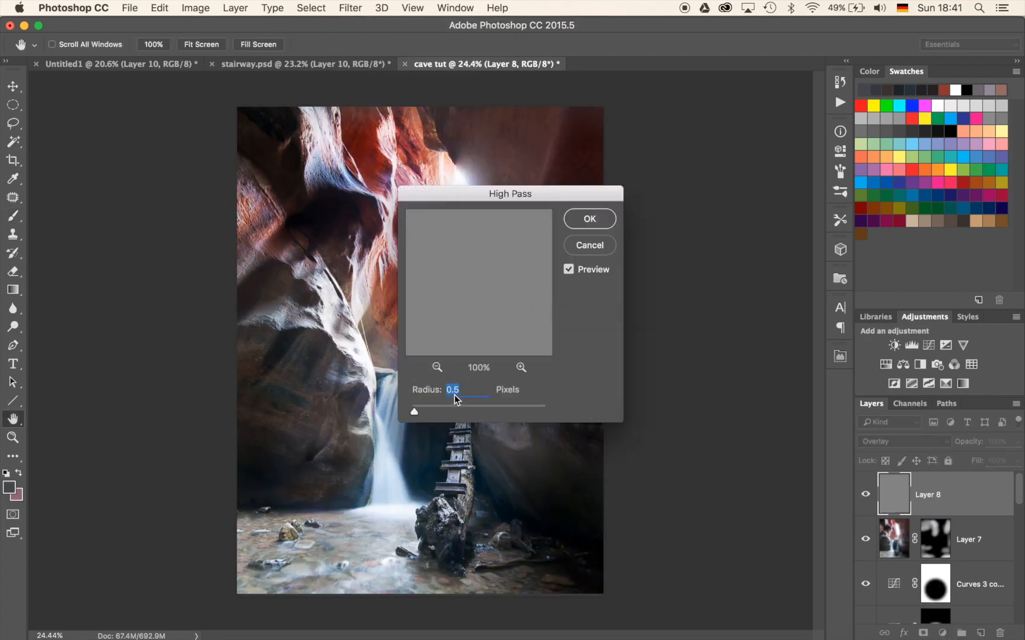
click(585, 226)
key(b)
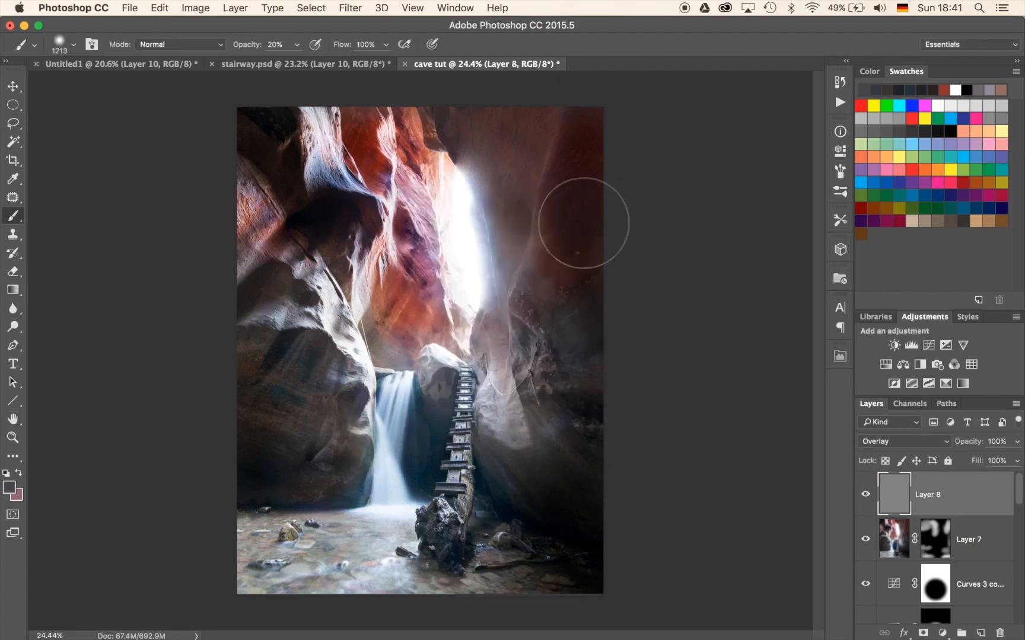
Step: Compare the ladder area with the high-pass Layer 8 hidden and shown, and duplicate the layer twice
scroll(288, 288, up, 5)
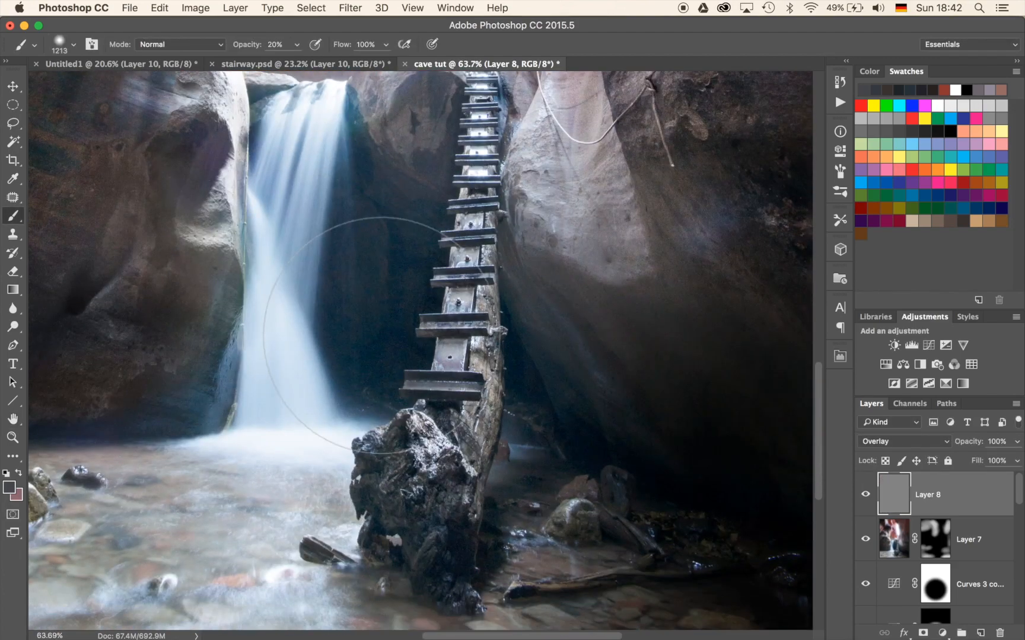
scroll(379, 335, up, 3)
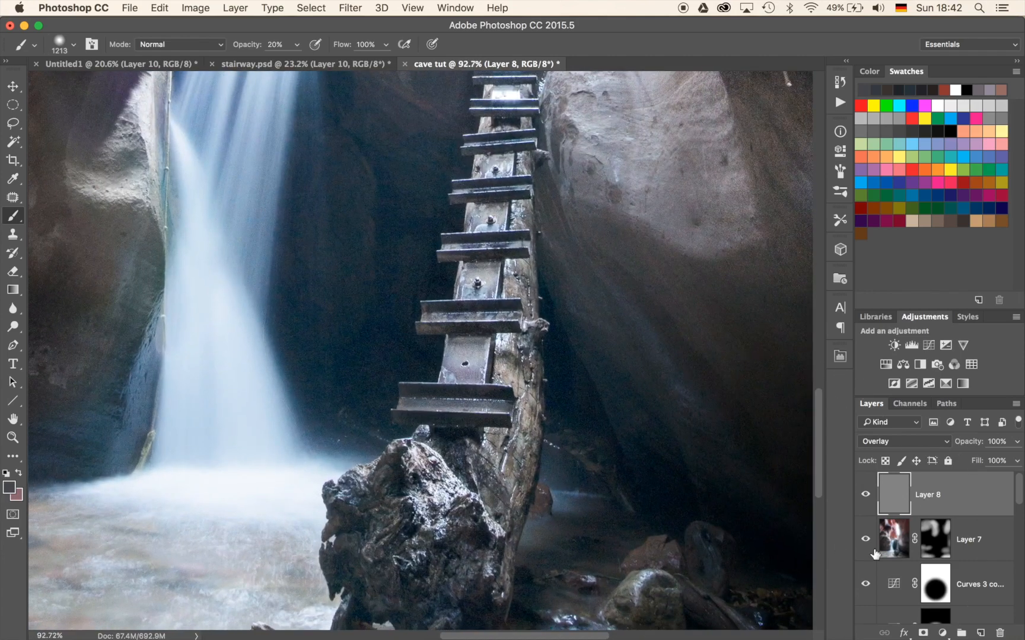
click(863, 495)
click(863, 495)
key(super+j)
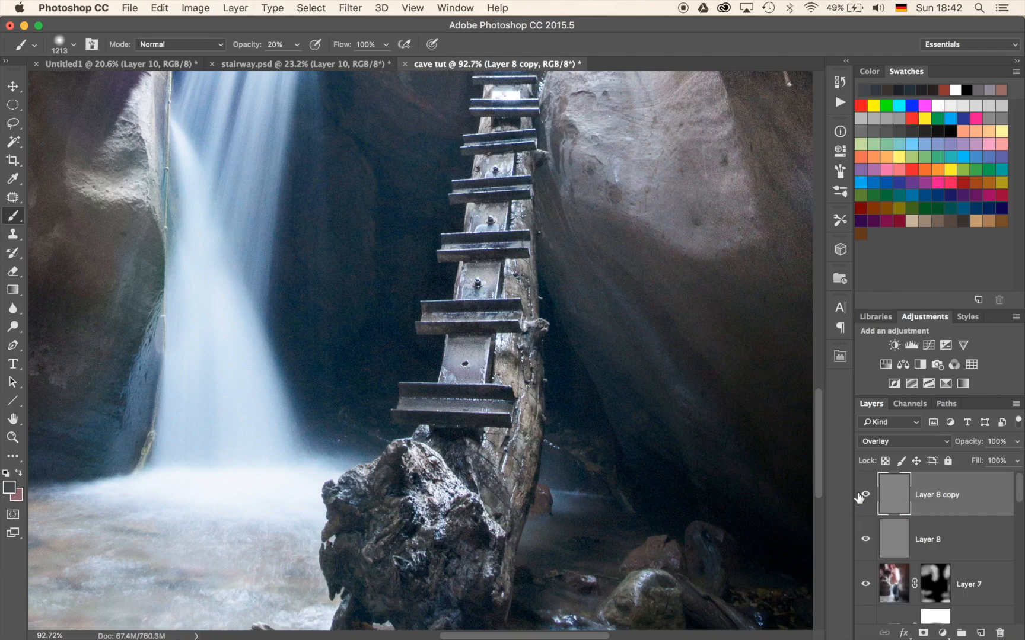
key(super+j)
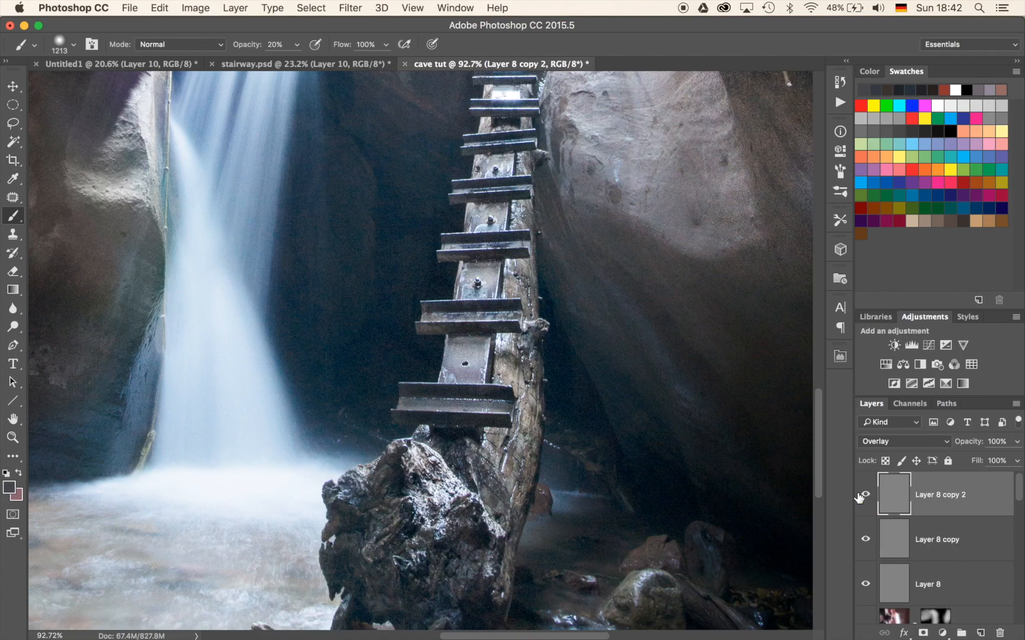
Step: Try stacking nine more duplicates of the high-pass layer and examine the sharpening on the ladder, driftwood and rocks
key(super+j)
key(super+j)
key(super+j)
key(super+j)
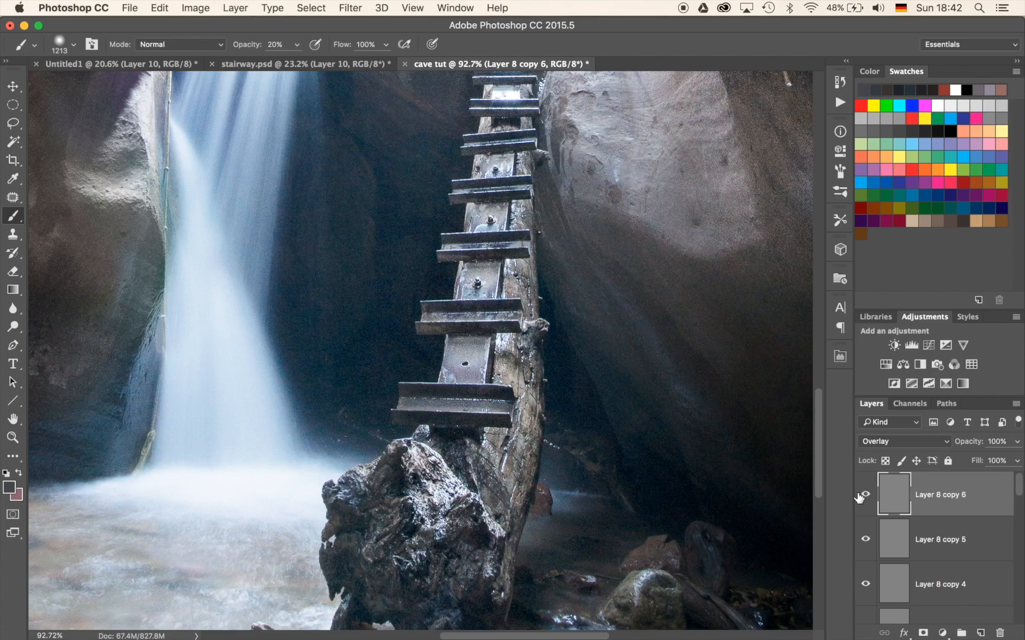
key(super+j)
key(super+j)
key(super+j)
key(super+j)
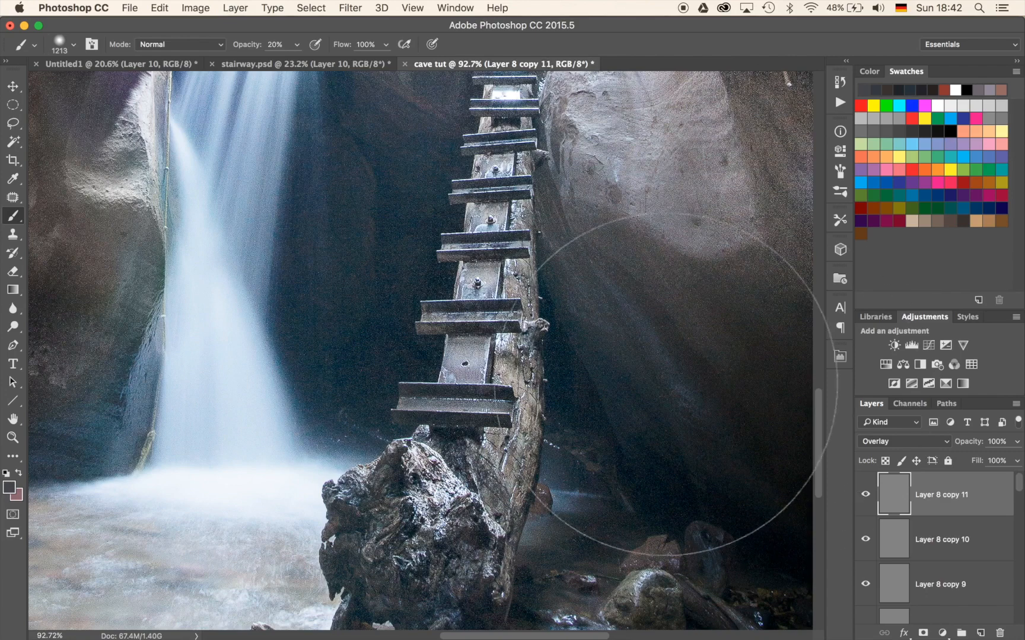
scroll(606, 308, down, 5)
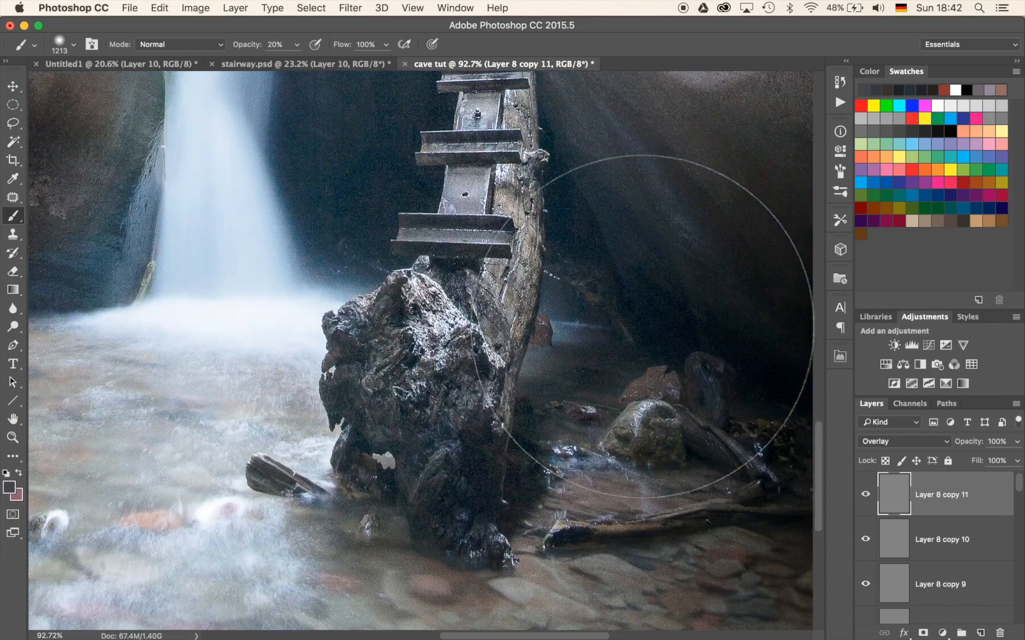
scroll(644, 327, up, 5)
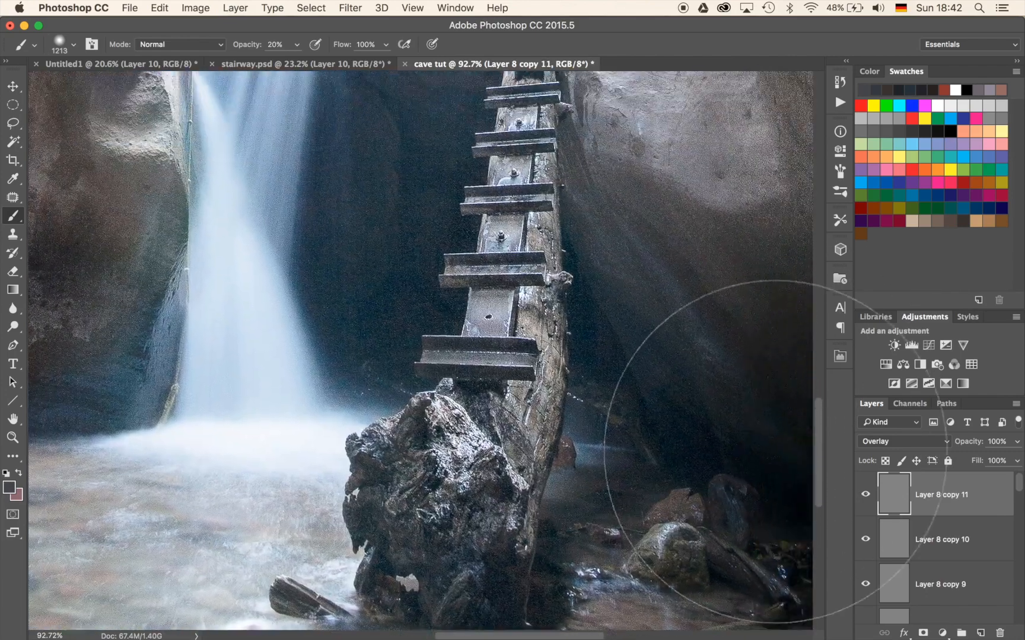
Step: Delete the surplus high-pass duplicates down to Layer 8 copy 2
key(BackSpace)
key(BackSpace)
key(BackSpace)
key(BackSpace)
key(BackSpace)
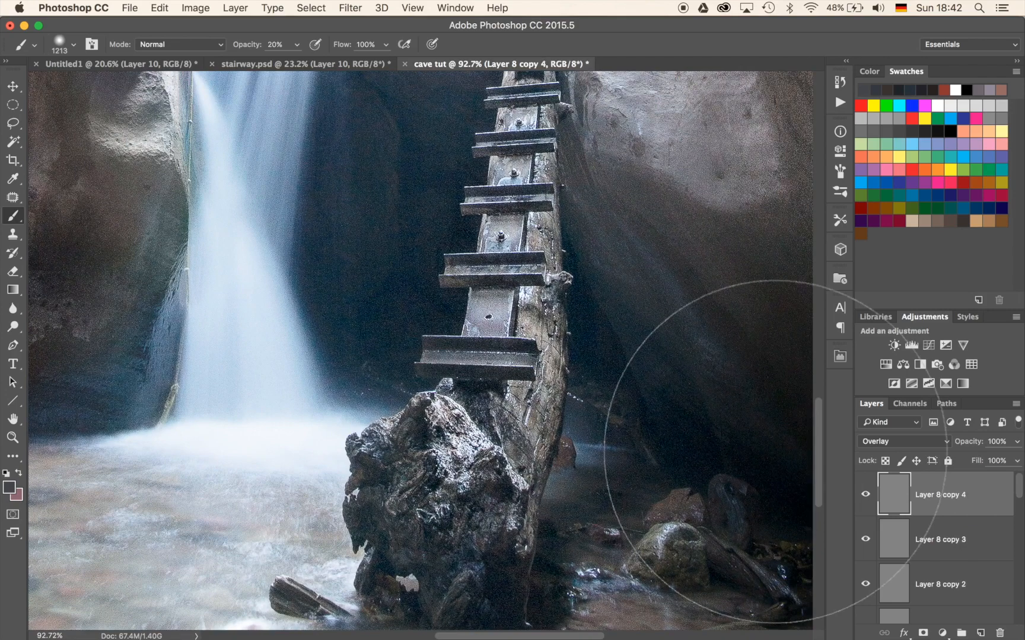
key(BackSpace)
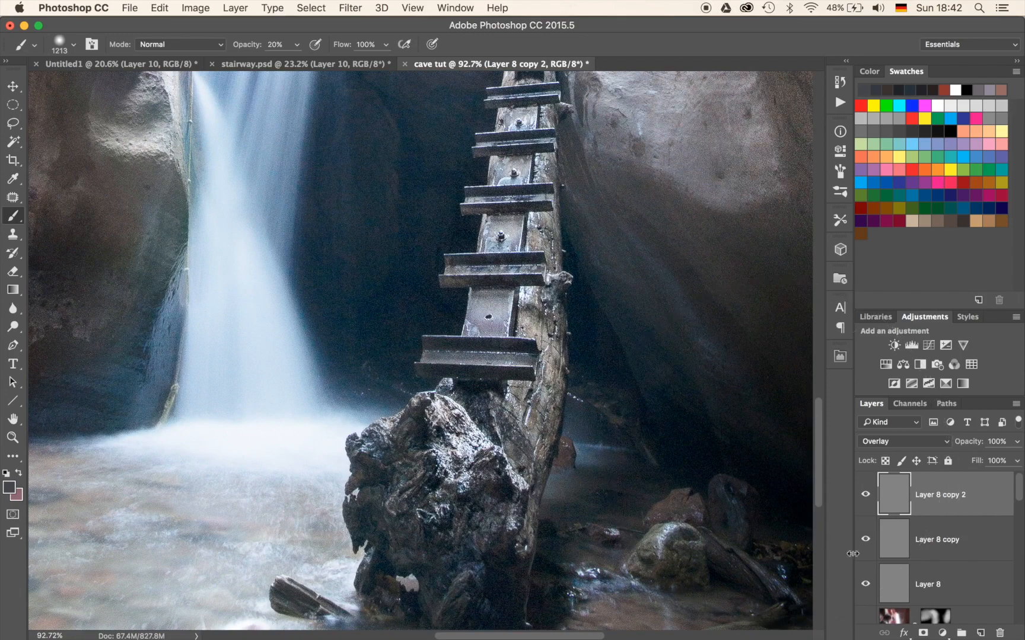
Step: Group Layer 8 and its two remaining copies
shift+click(947, 589)
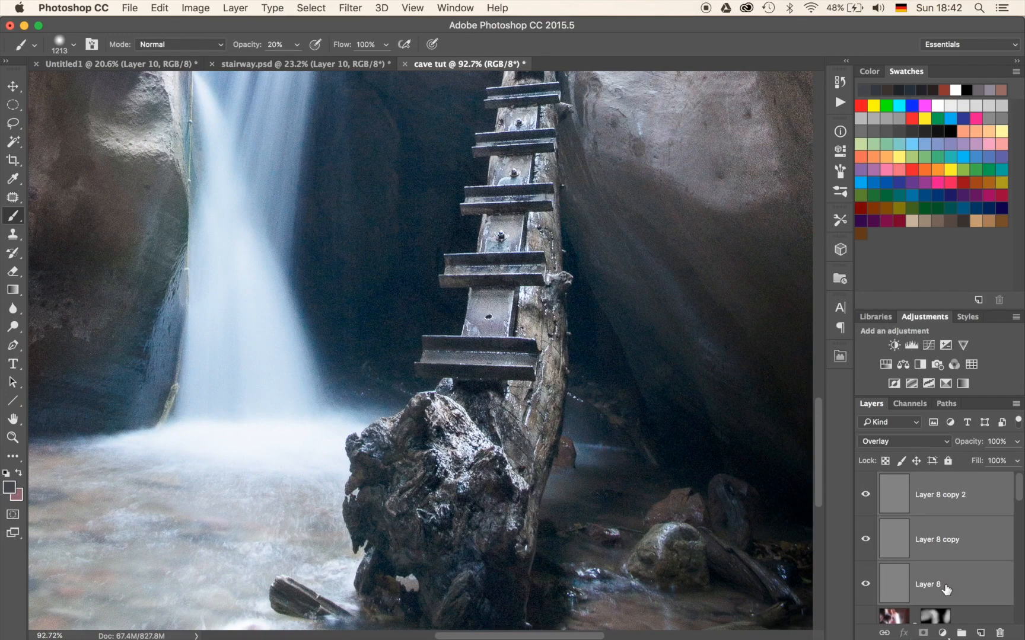
key(super+g)
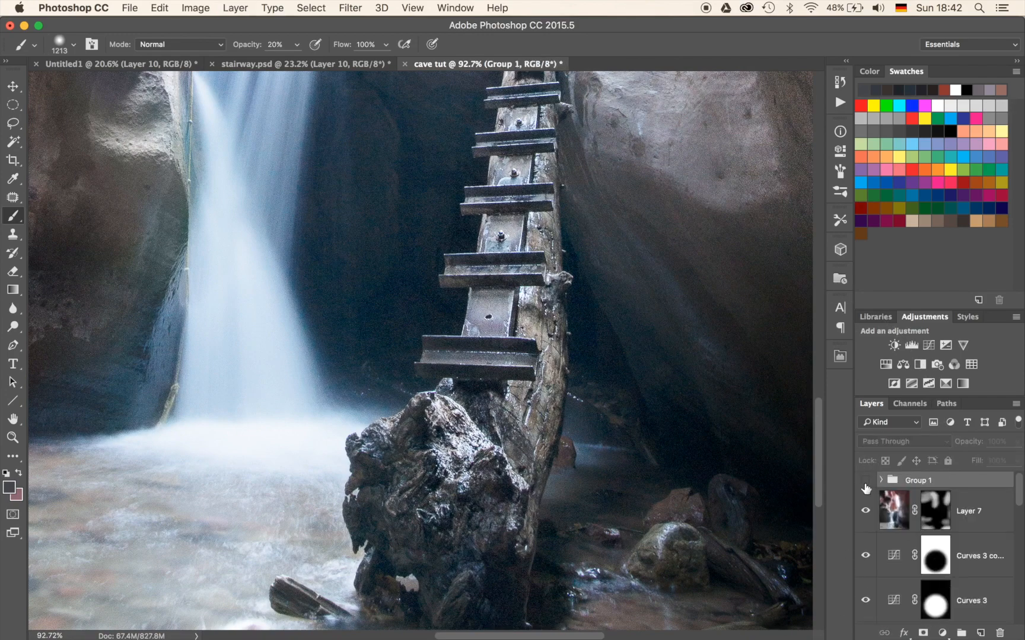
Step: Compare the waterfall and ladder sharpness with the high-pass group hidden and shown
click(866, 482)
click(866, 485)
click(865, 486)
click(865, 485)
click(865, 485)
click(865, 483)
click(865, 485)
click(866, 485)
click(865, 485)
scroll(506, 219, down, 5)
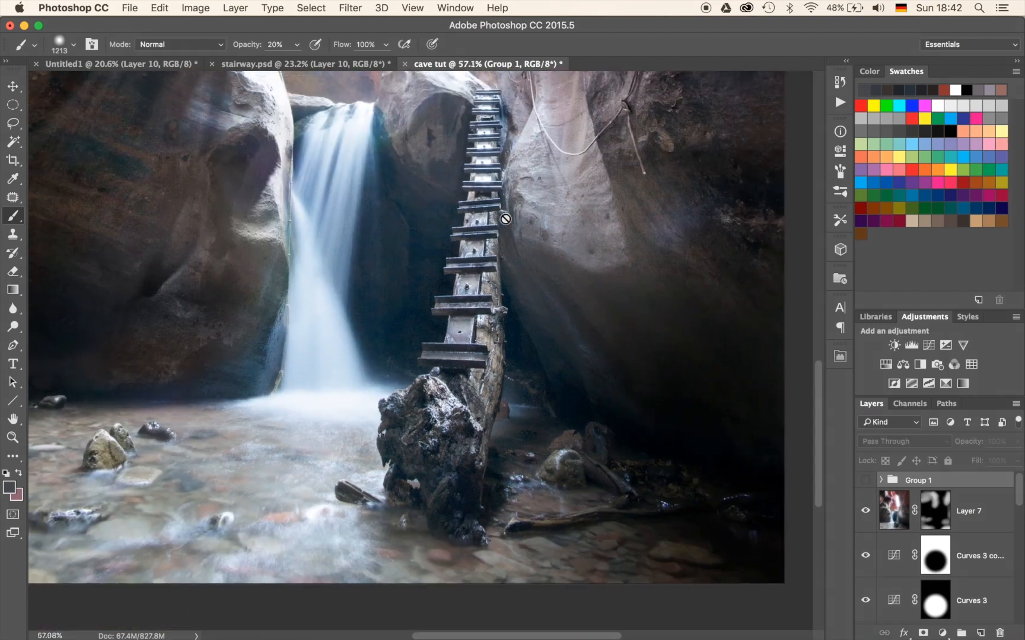
scroll(505, 219, up, 5)
scroll(503, 218, right, 5)
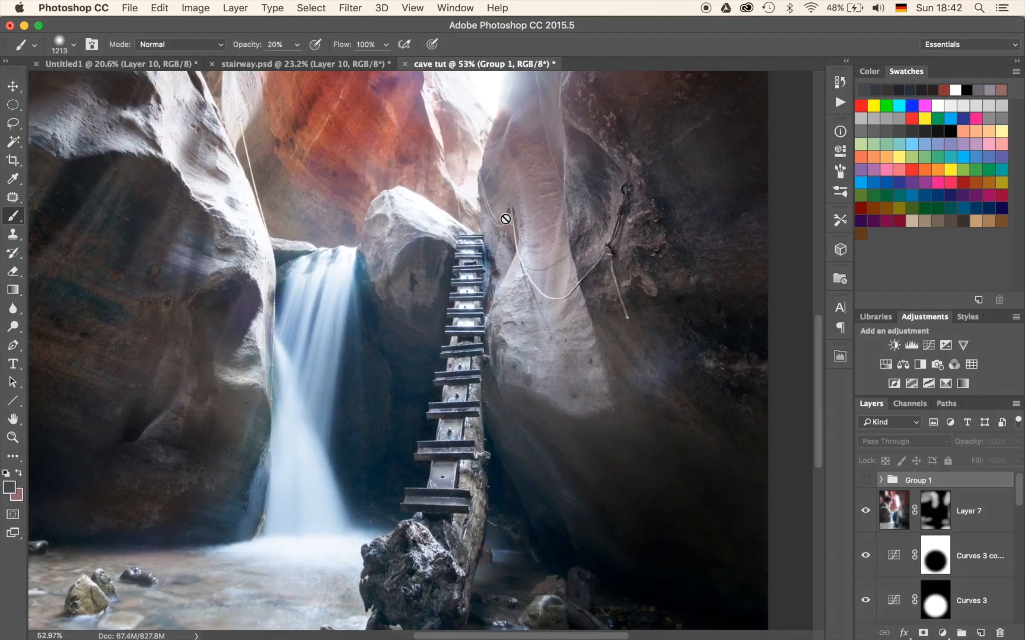
Step: Show Group 1, add a layer mask to it and invert the mask to black
click(866, 480)
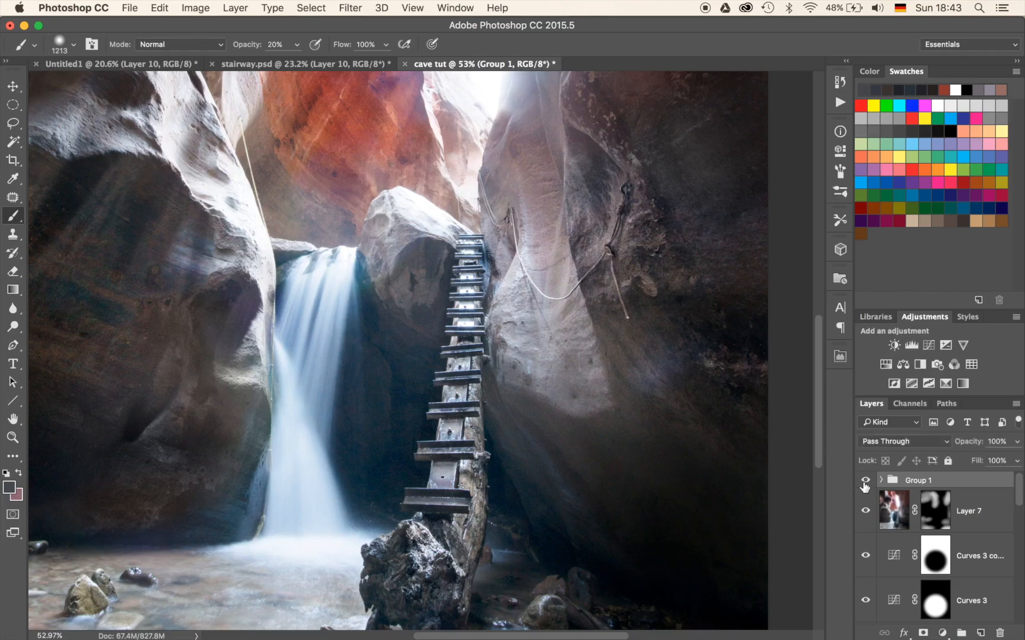
click(922, 634)
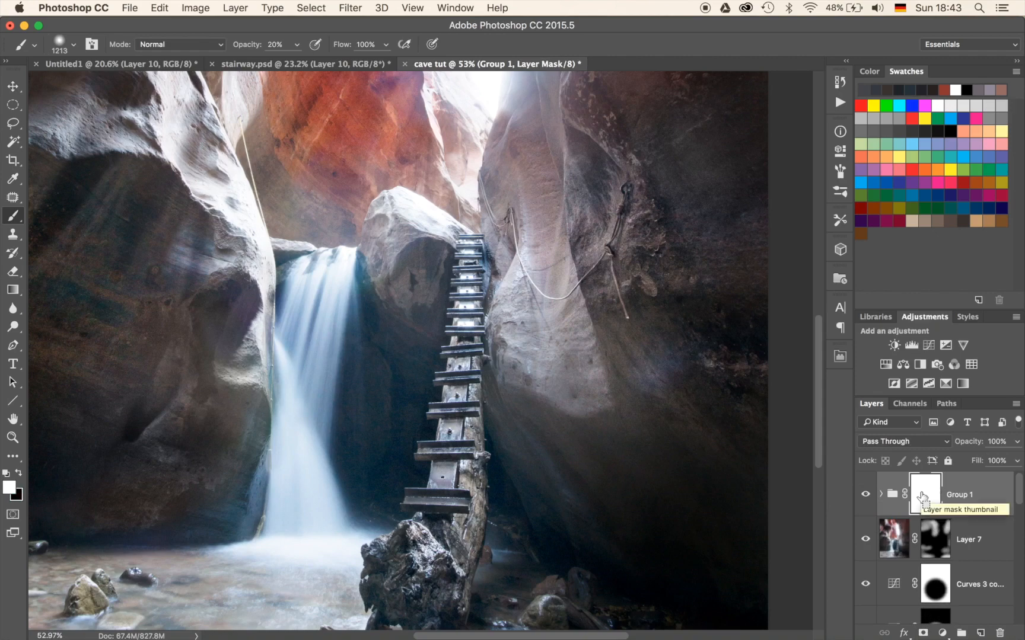
key(super+i)
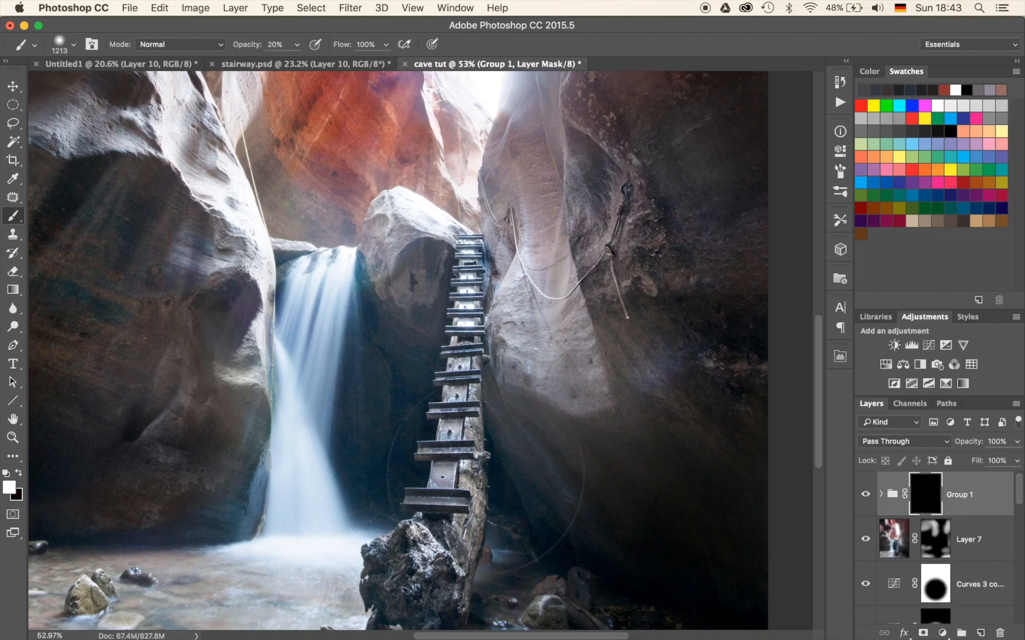
Step: Reveal the sharpening over the ladder and the rock wall beside the waterfall by painting white on Group 1's mask at 30% brush opacity
mouse_move(535, 401)
mouse_down()
mouse_move(401, 409)
mouse_move(480, 403)
mouse_move(469, 412)
mouse_move(455, 388)
mouse_move(478, 424)
mouse_move(447, 392)
mouse_move(467, 444)
mouse_move(429, 486)
mouse_move(389, 566)
mouse_move(408, 586)
mouse_move(399, 575)
mouse_move(456, 569)
mouse_move(421, 498)
mouse_move(436, 468)
mouse_up()
key(3)
drag(184, 393, 471, 413)
scroll(435, 417, up, 4)
scroll(435, 417, up, 2)
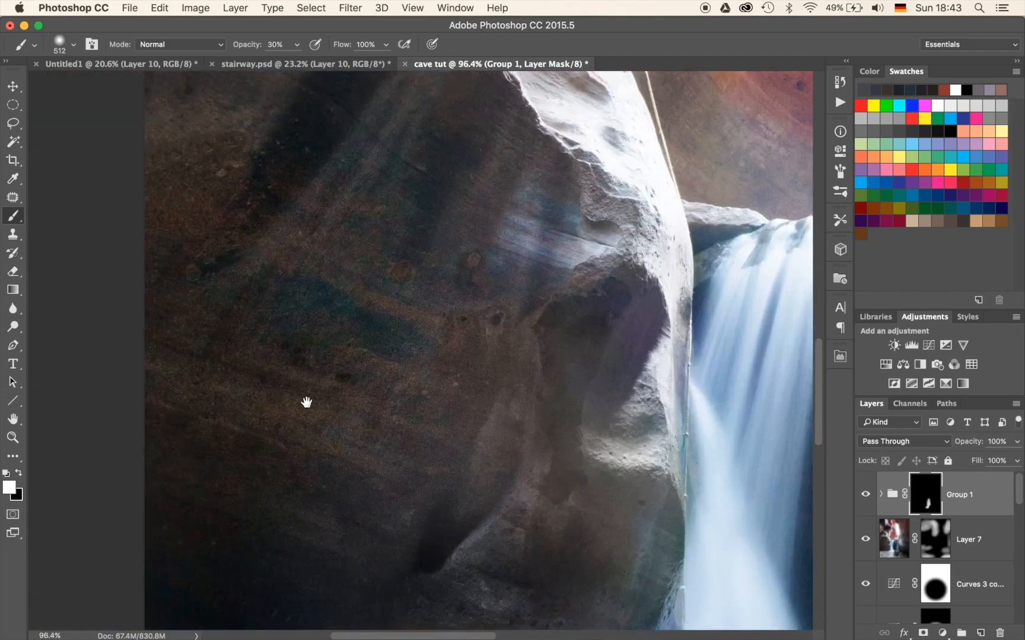
drag(304, 403, 448, 414)
mouse_move(324, 329)
mouse_down()
mouse_move(528, 435)
mouse_move(389, 515)
mouse_move(343, 291)
mouse_move(405, 348)
mouse_up()
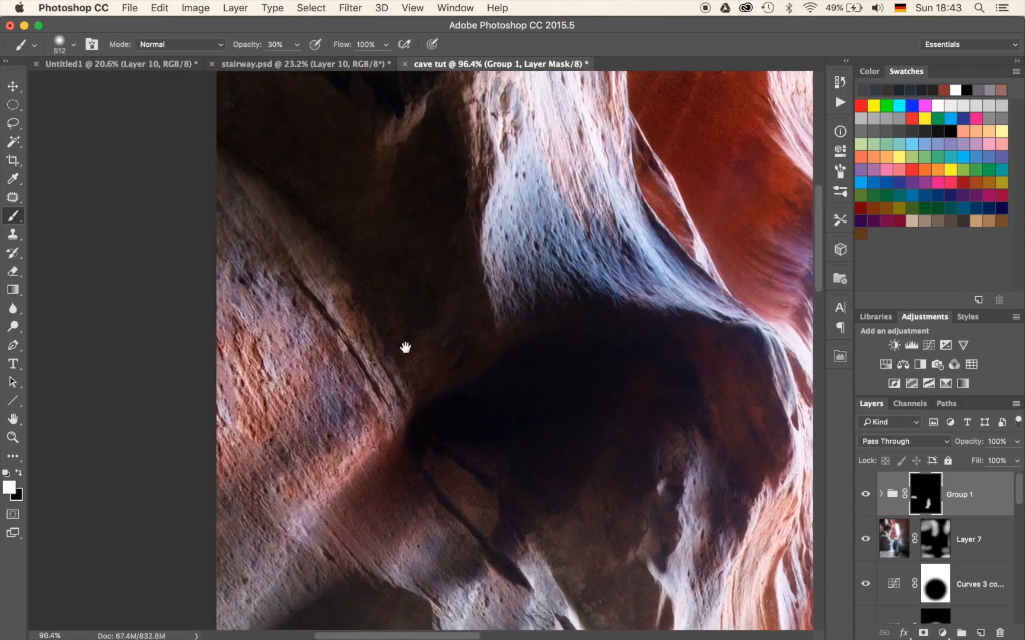
Step: Paint the sharpening into Group 1's mask over the upper rock formations, the red rock face and the rocks around the ladder
mouse_move(394, 433)
mouse_down()
mouse_move(325, 355)
mouse_move(240, 288)
mouse_move(233, 407)
mouse_move(379, 434)
mouse_move(352, 402)
mouse_move(192, 334)
mouse_move(433, 315)
mouse_up()
mouse_move(574, 351)
mouse_down()
mouse_move(360, 368)
mouse_move(217, 229)
mouse_move(218, 131)
mouse_up()
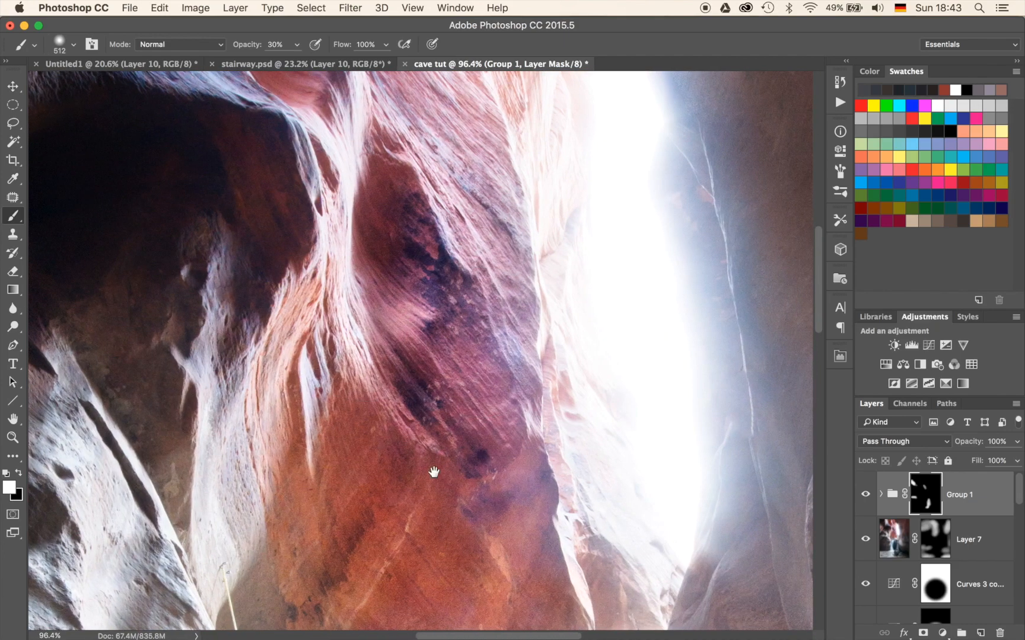
drag(435, 476, 435, 309)
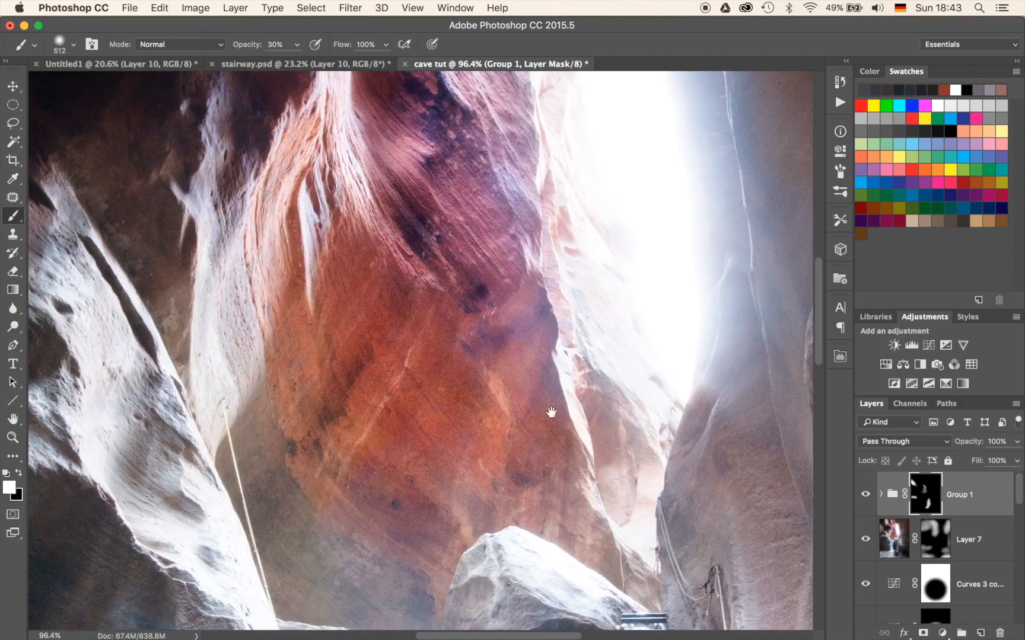
drag(606, 418, 240, 339)
drag(359, 487, 547, 307)
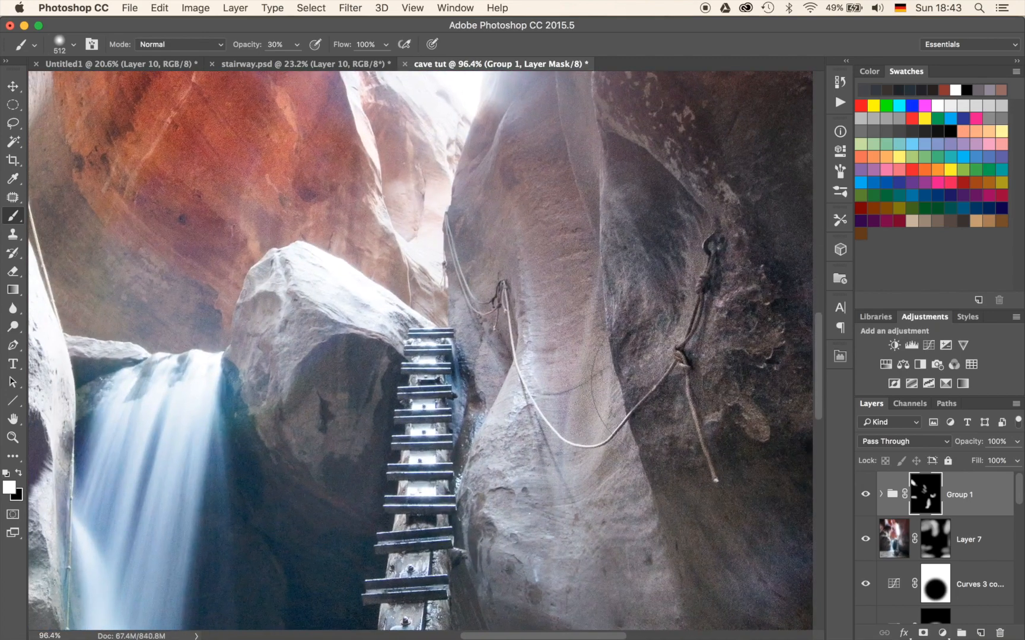
scroll(622, 411, down, 6)
scroll(548, 497, down, 6)
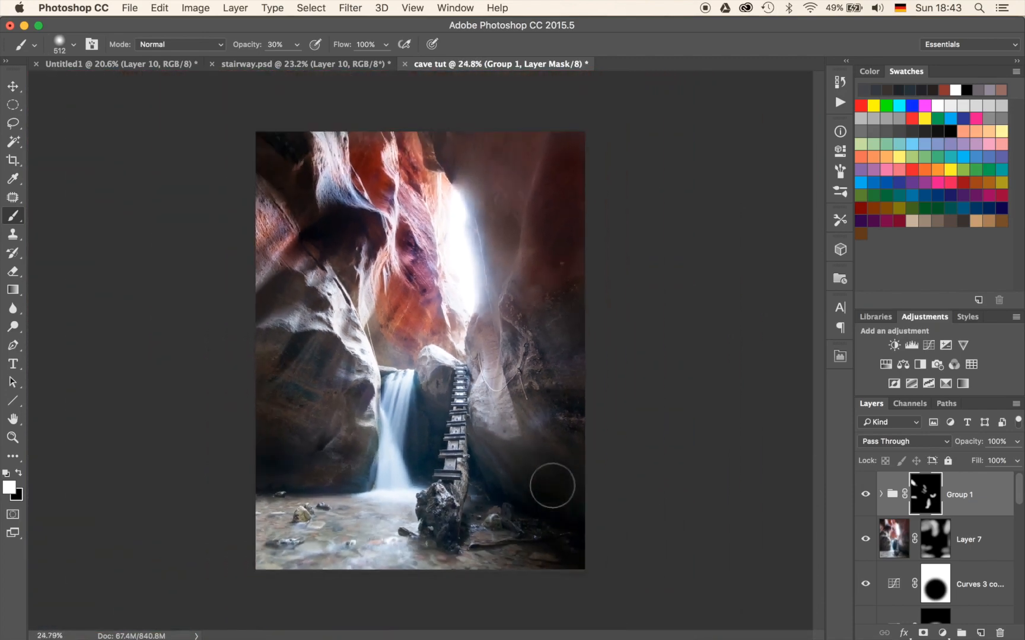
scroll(552, 487, up, 2)
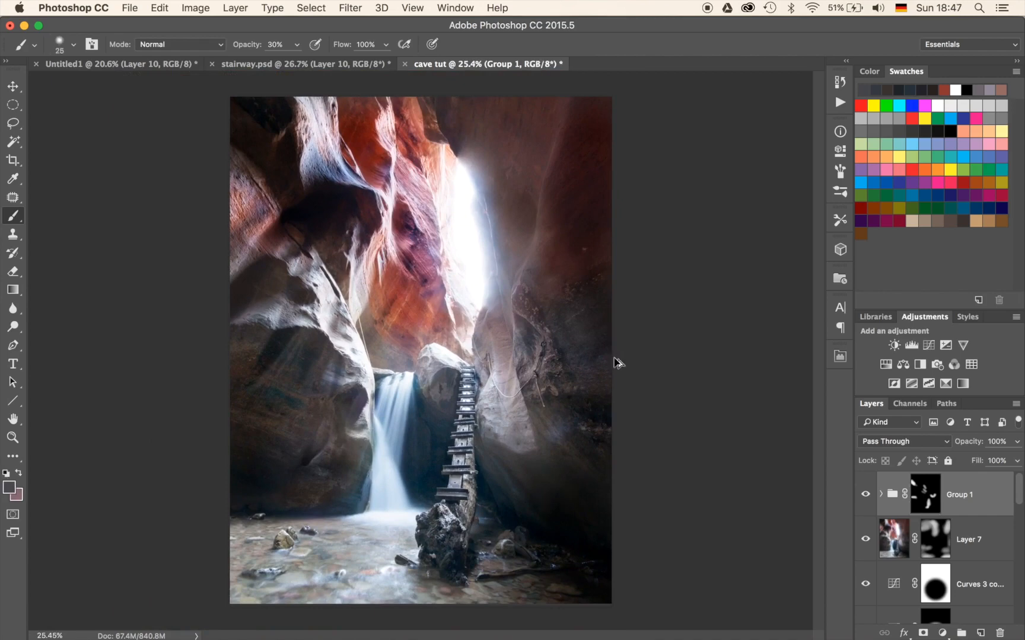
Step: Add a new layer and, with a red brush at 70% opacity, circle and cross out the area beside the waterfall's upper part
key(super+shift+alt+n)
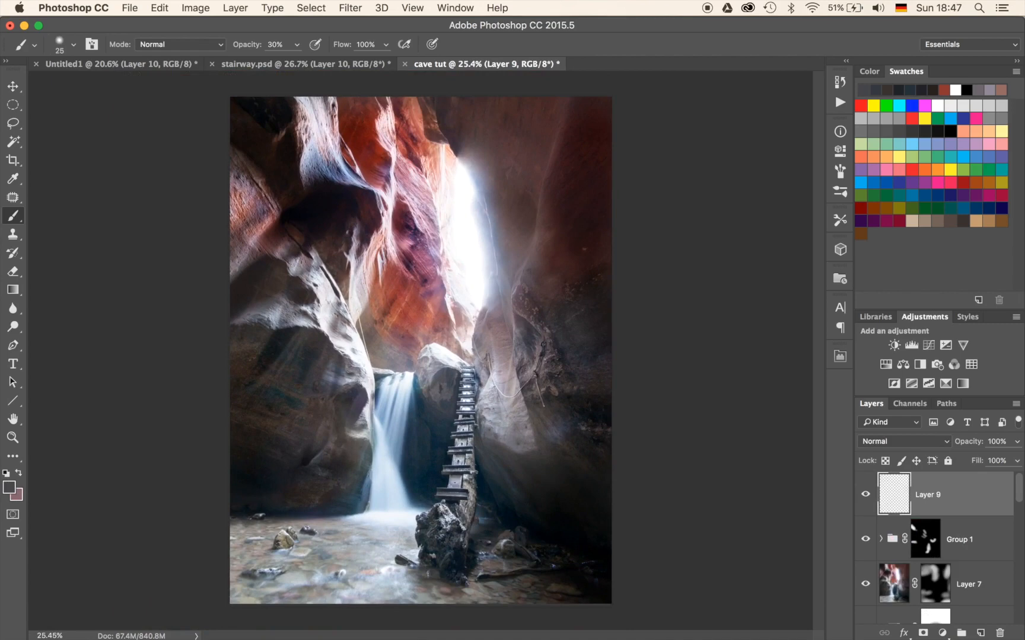
click(861, 106)
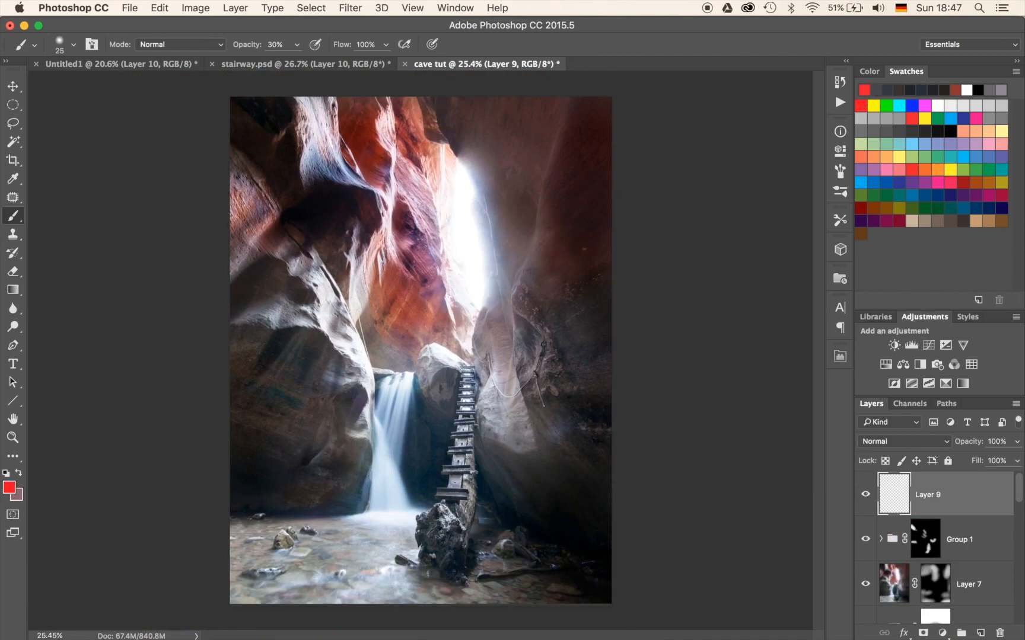
key(7)
drag(363, 449, 378, 400)
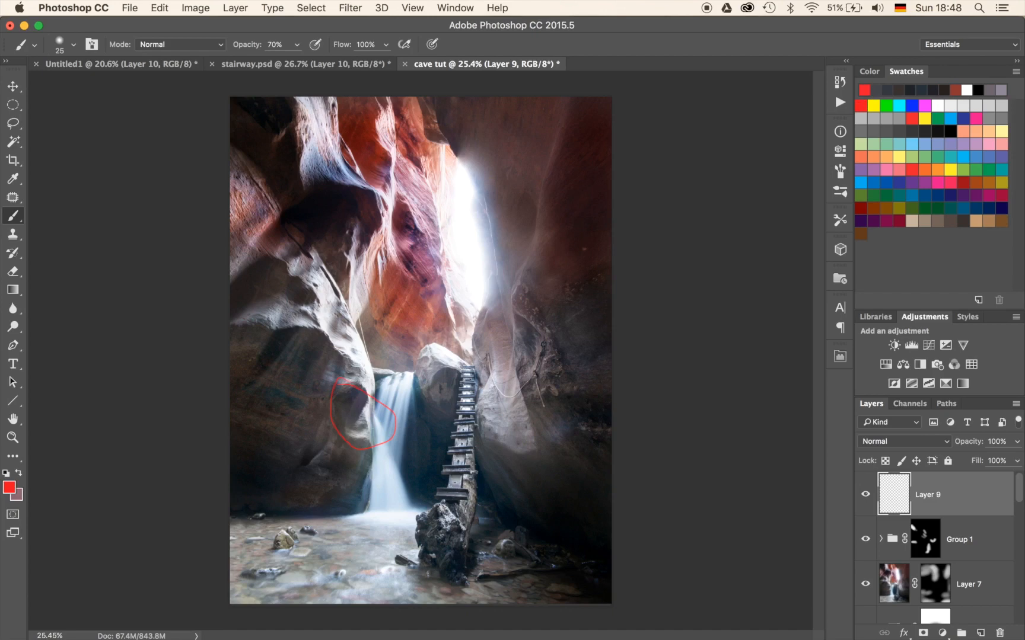
drag(332, 405, 395, 425)
Step: Circle the distracting spots on the dark cave wall beside the light opening and strike through them in red
drag(550, 265, 557, 263)
drag(566, 159, 574, 157)
drag(492, 135, 596, 190)
drag(499, 187, 610, 197)
drag(515, 250, 591, 256)
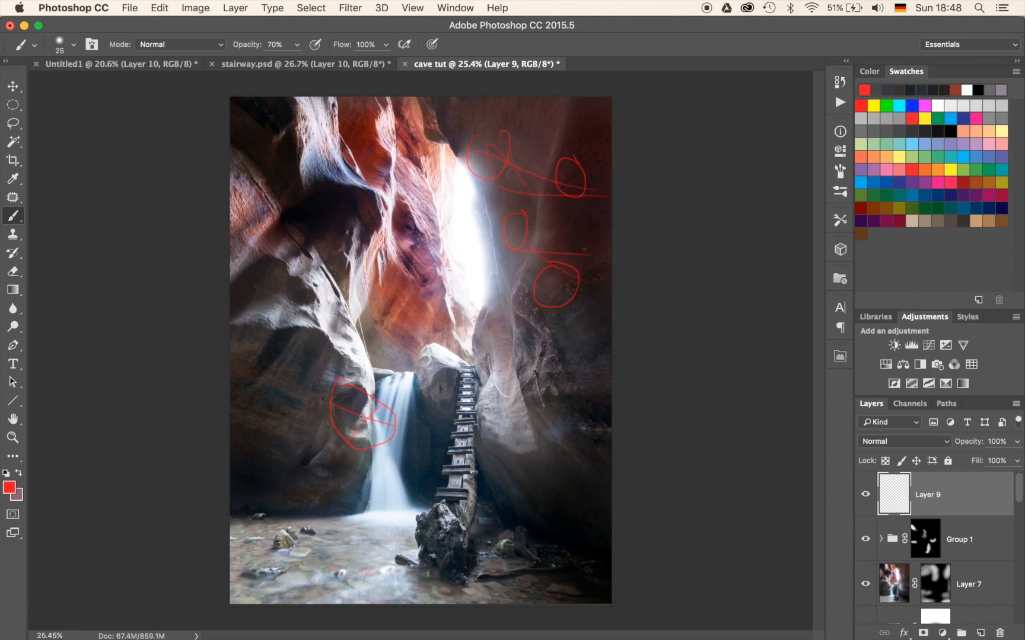
Step: Mark the red rock and bright opening, and trace a red guide line down the ladder, around the pool and up to the waterfall
drag(445, 259, 456, 290)
mouse_move(402, 172)
mouse_down()
mouse_move(457, 167)
mouse_move(473, 231)
mouse_move(469, 365)
mouse_up()
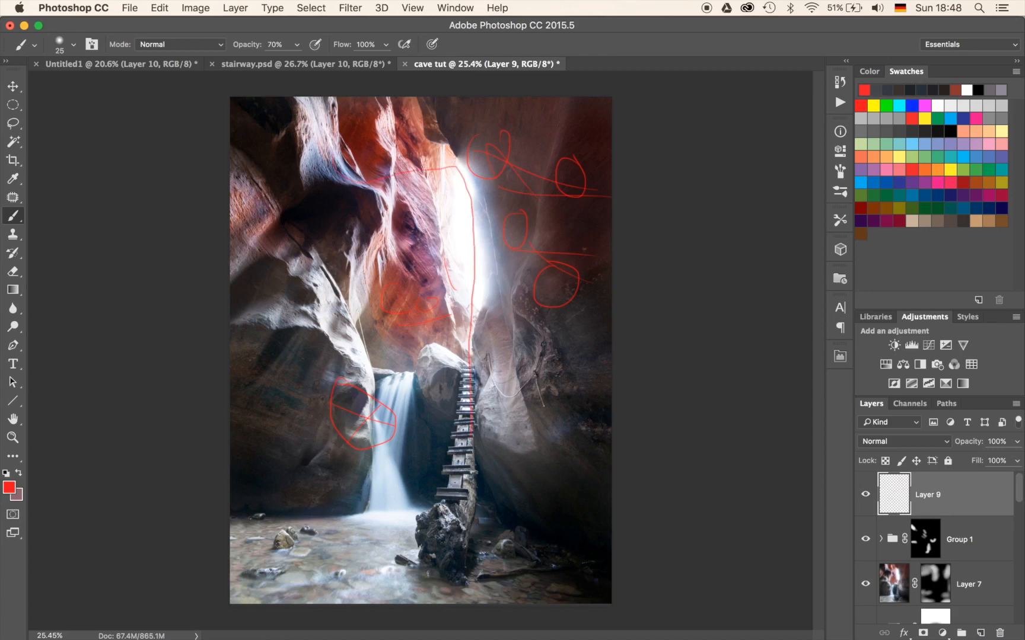
mouse_move(441, 541)
mouse_down()
mouse_move(401, 600)
mouse_move(383, 603)
mouse_move(356, 562)
mouse_move(349, 495)
mouse_move(374, 373)
mouse_move(396, 415)
mouse_up()
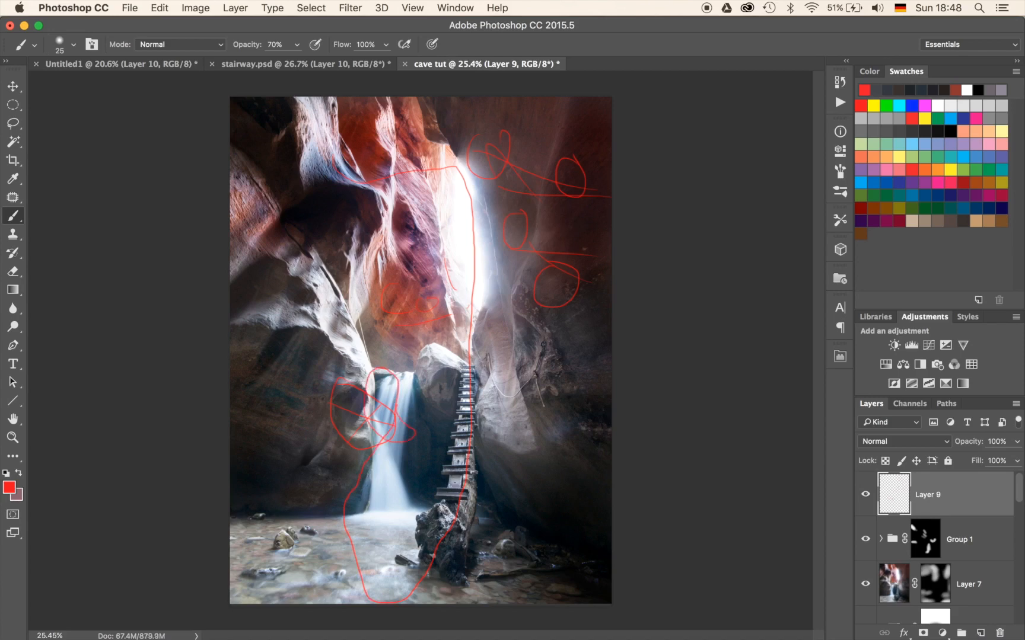